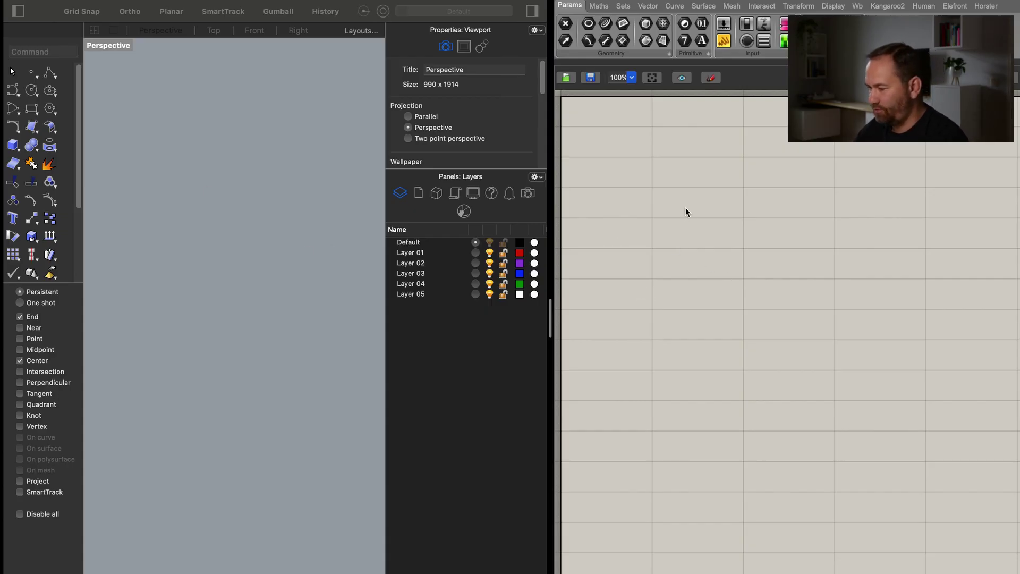
Add a SqGrid square-grid component and frame it in the viewport.
{"action": "double_click", "coordinate": [687, 244]}
{"action": "type", "text": "squ"}
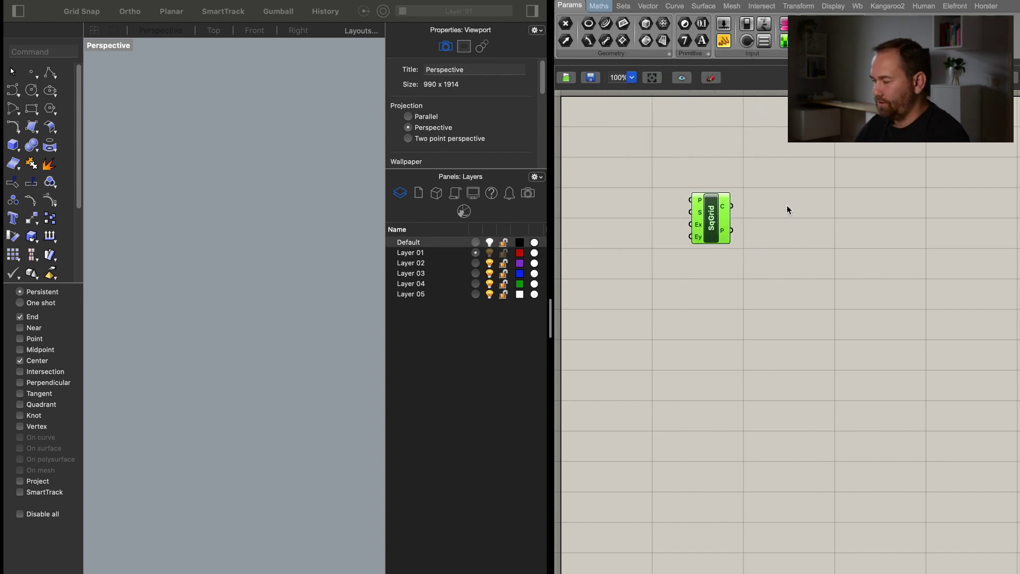
{"action": "right_click", "coordinate": [787, 206]}
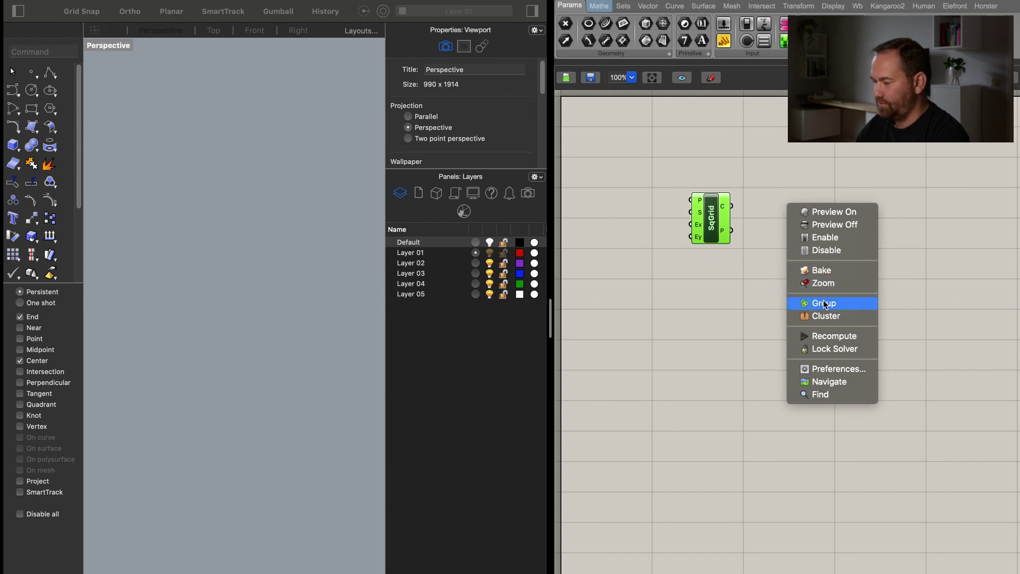
{"action": "left_click", "coordinate": [841, 286]}
{"action": "right_click_drag", "start_coordinate": [252, 355], "coordinate": [290, 360]}
{"action": "scroll", "coordinate": [254, 377], "scroll_direction": "up", "scroll_amount": 4}
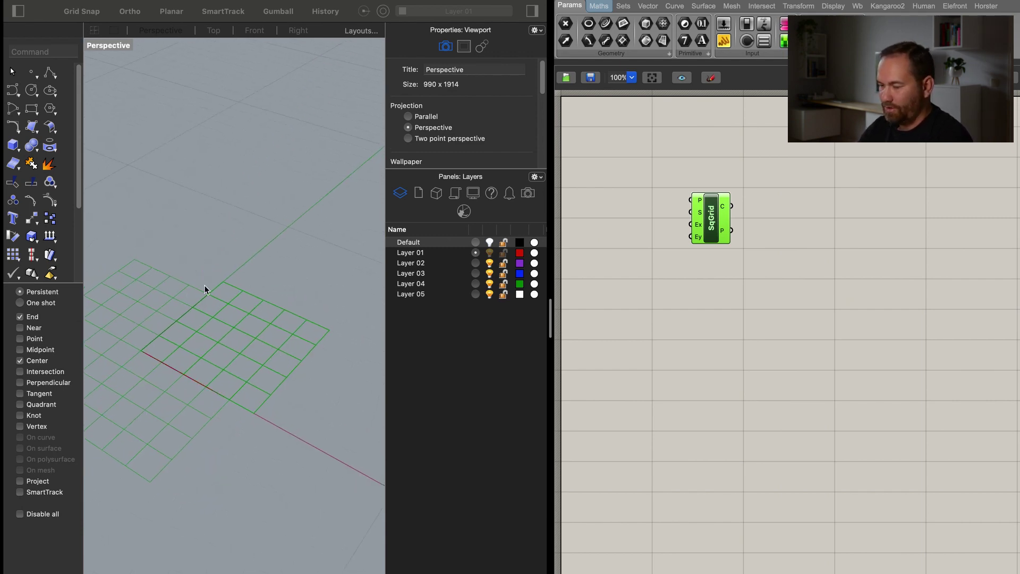
{"action": "left_click_drag", "start_coordinate": [708, 218], "coordinate": [777, 212]}
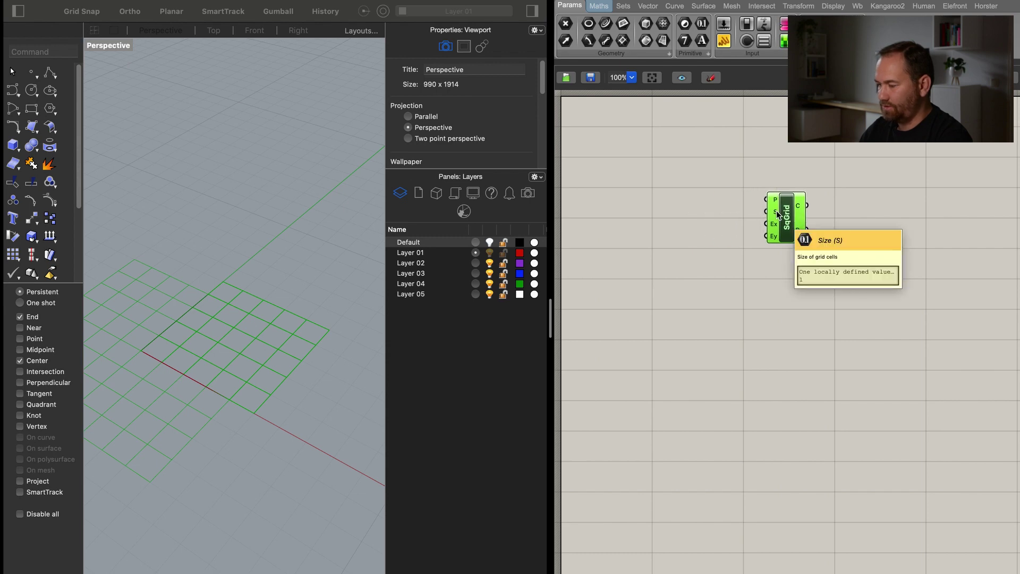
{"action": "mouse_move", "coordinate": [775, 230]}
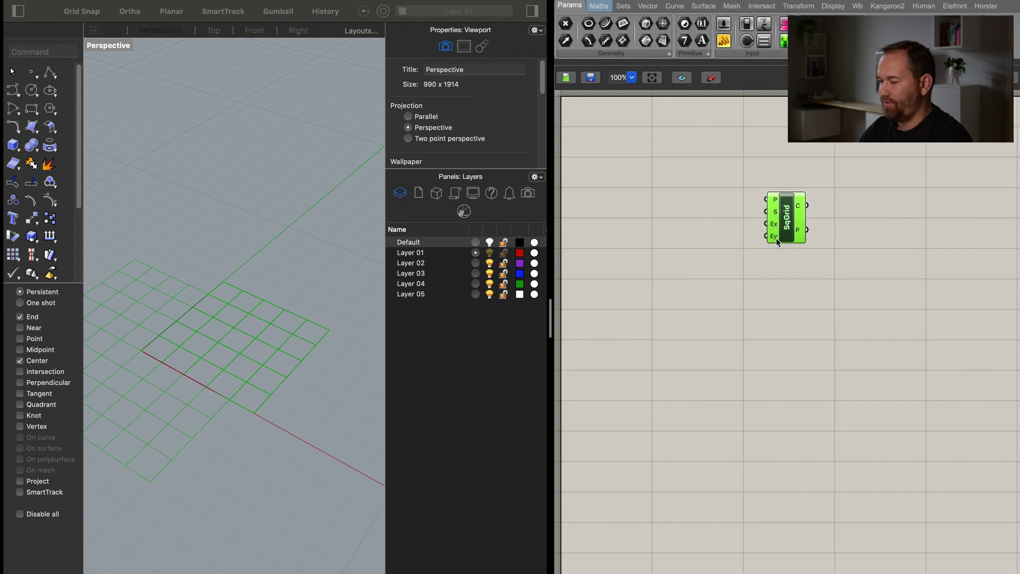
{"action": "left_click_drag", "start_coordinate": [776, 232], "coordinate": [822, 238]}
Place a Number Slider set to 23 left of the grid for its Size.
{"action": "left_click", "coordinate": [696, 225]}
{"action": "double_click", "coordinate": [696, 224]}
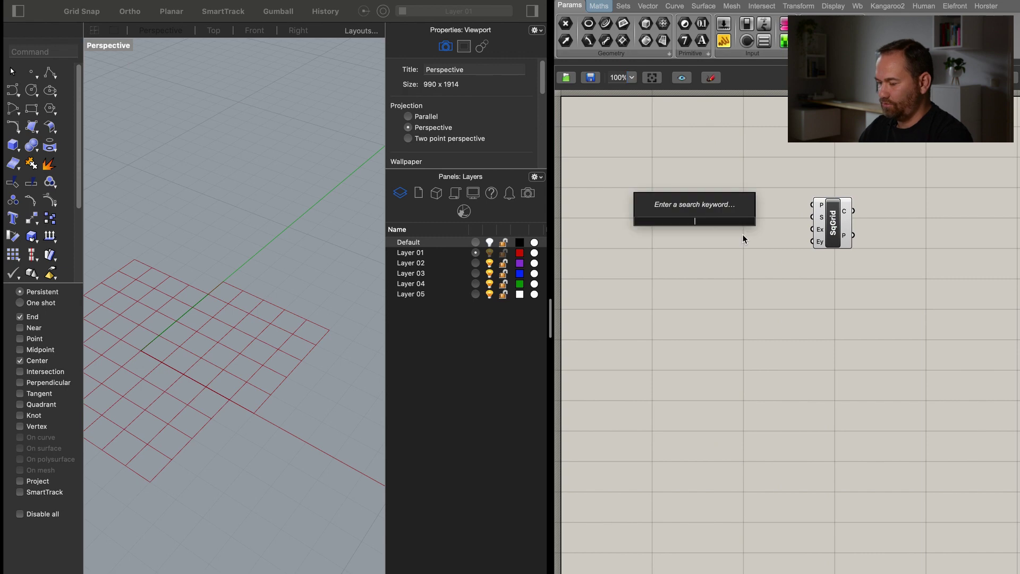
{"action": "type", "text": "23"}
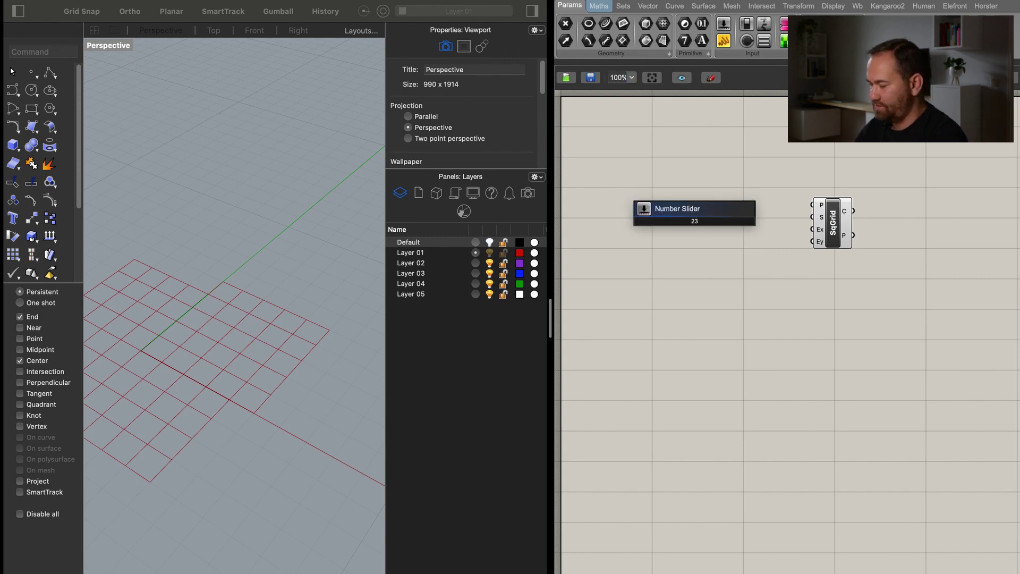
{"action": "key", "text": "Return"}
{"action": "left_click_drag", "start_coordinate": [710, 221], "coordinate": [811, 217]}
Add a slider set to 3 driving both Extent X and Extent Y, previewing the 3×3 grid.
{"action": "double_click", "coordinate": [691, 247]}
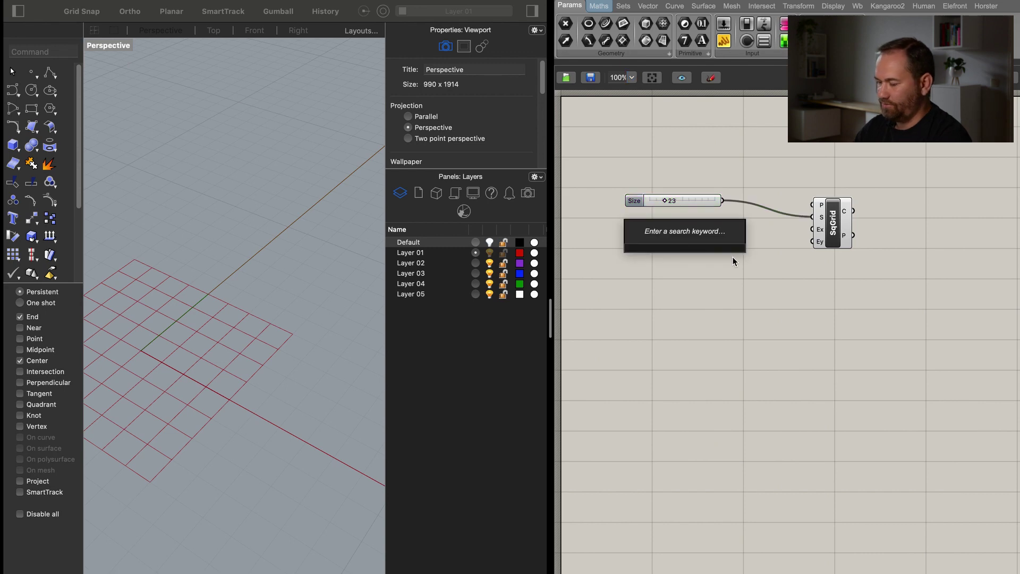
{"action": "type", "text": "3"}
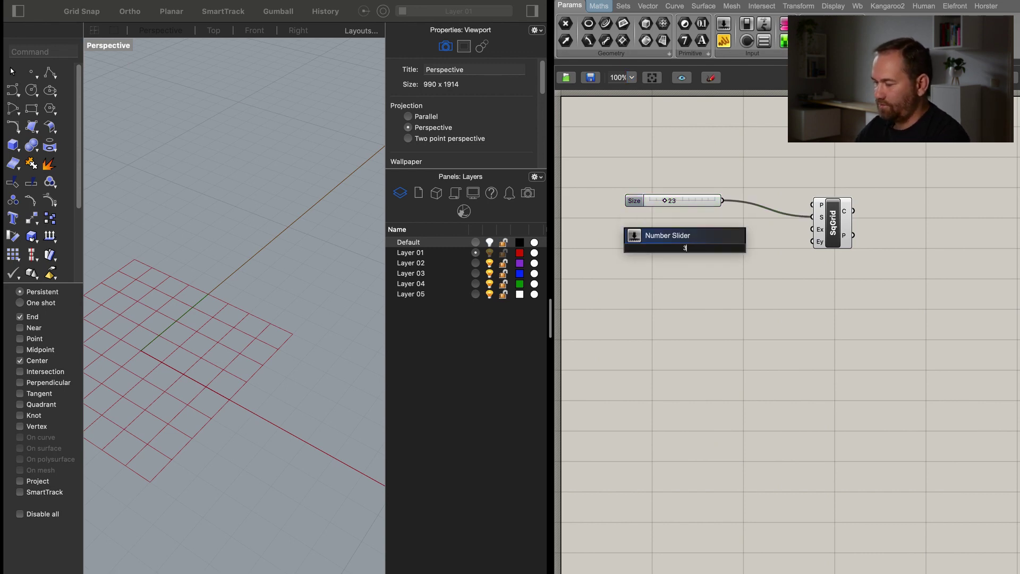
{"action": "key", "text": "Return"}
{"action": "left_click_drag", "start_coordinate": [734, 247], "coordinate": [812, 229]}
{"action": "left_click_drag", "start_coordinate": [743, 249], "coordinate": [822, 245]}
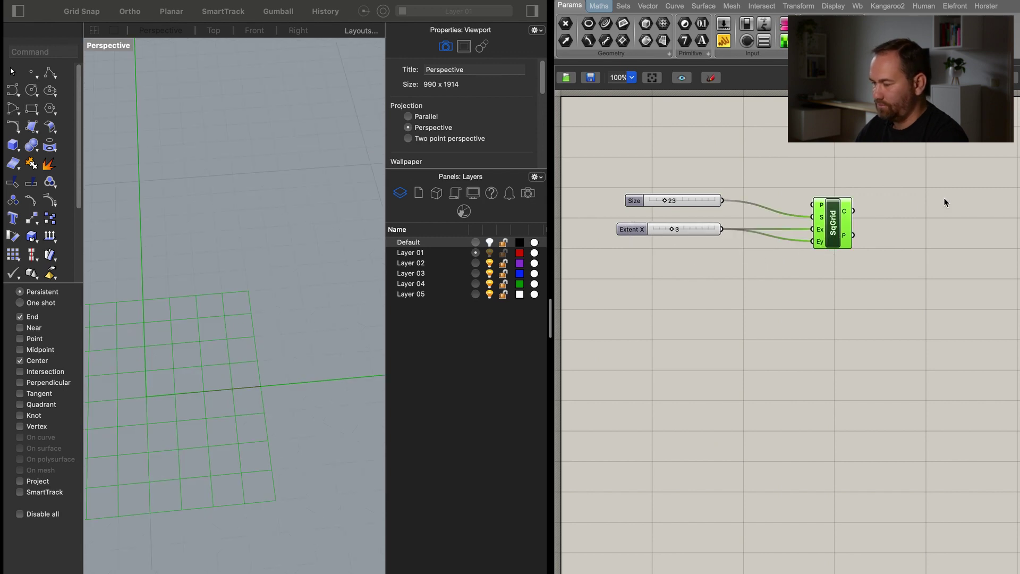
{"action": "right_click", "coordinate": [944, 199]}
{"action": "left_click", "coordinate": [929, 277]}
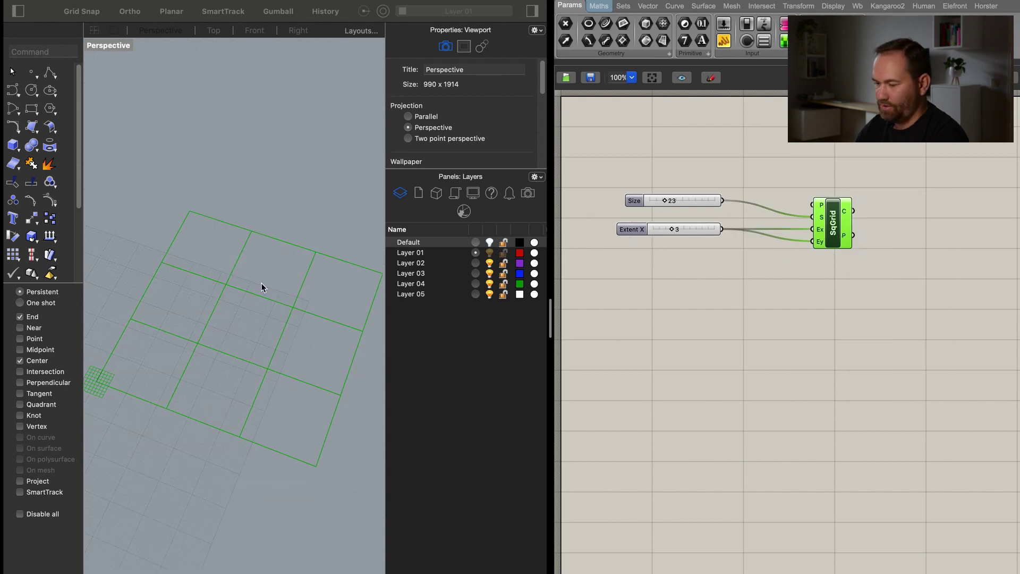
{"action": "right_click_drag", "start_coordinate": [261, 287], "coordinate": [263, 336]}
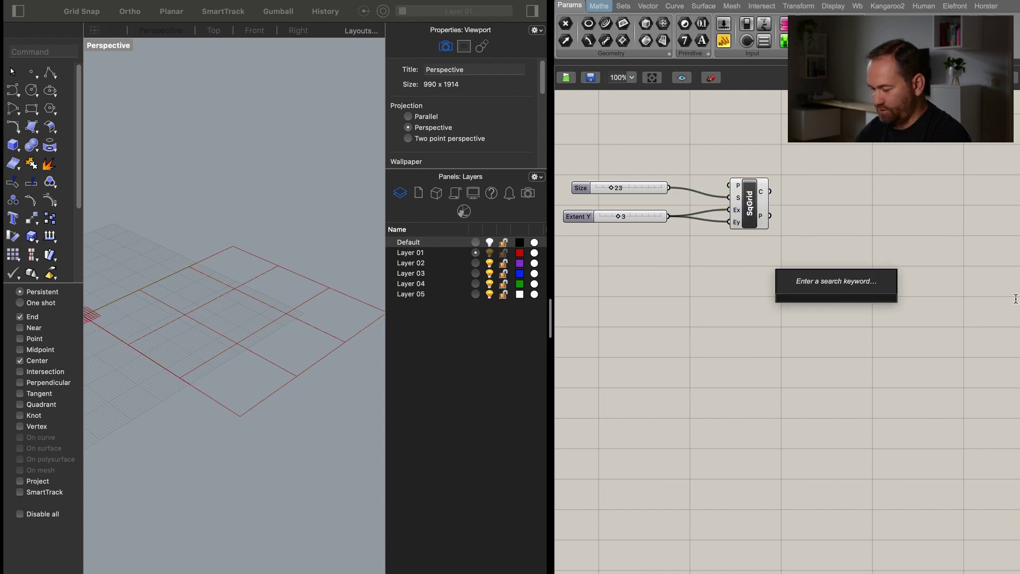
Add an Extrude component to the right of the grid.
{"action": "type", "text": "ex"}
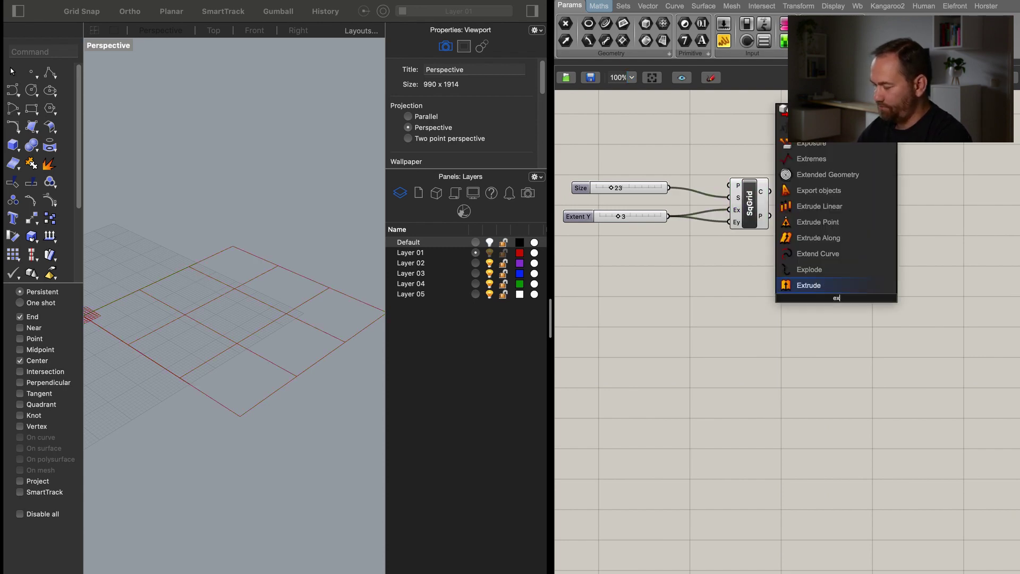
{"action": "key", "text": "Return"}
{"action": "left_click_drag", "start_coordinate": [829, 304], "coordinate": [857, 245]}
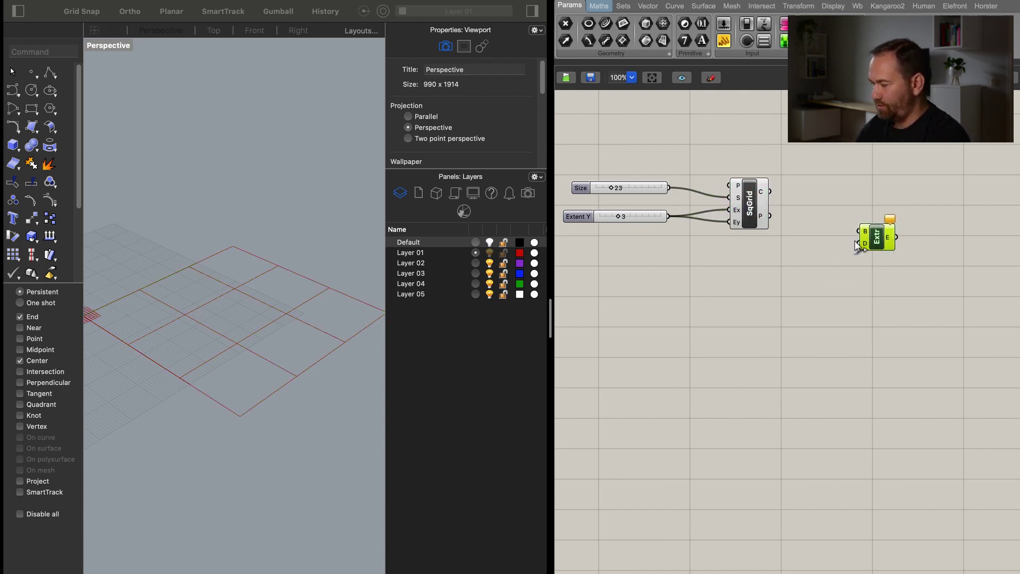
{"action": "right_click_drag", "start_coordinate": [866, 228], "coordinate": [865, 366]}
{"action": "left_click", "coordinate": [865, 365]}
Add a Curve parameter fed by the grid cells and passing them to Extrude's base.
{"action": "double_click", "coordinate": [864, 365]}
{"action": "type", "text": "curve"}
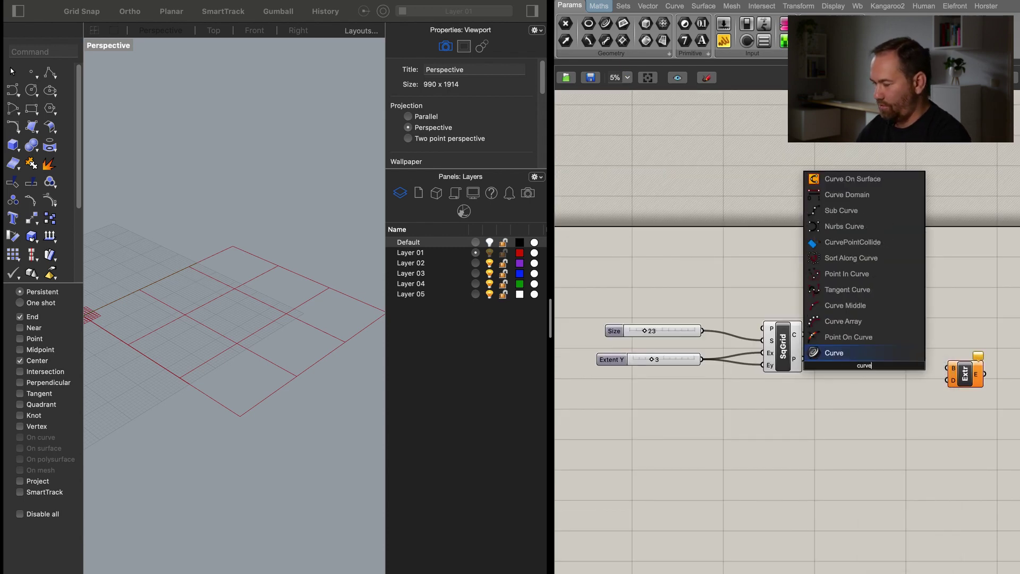
{"action": "left_click", "coordinate": [845, 353]}
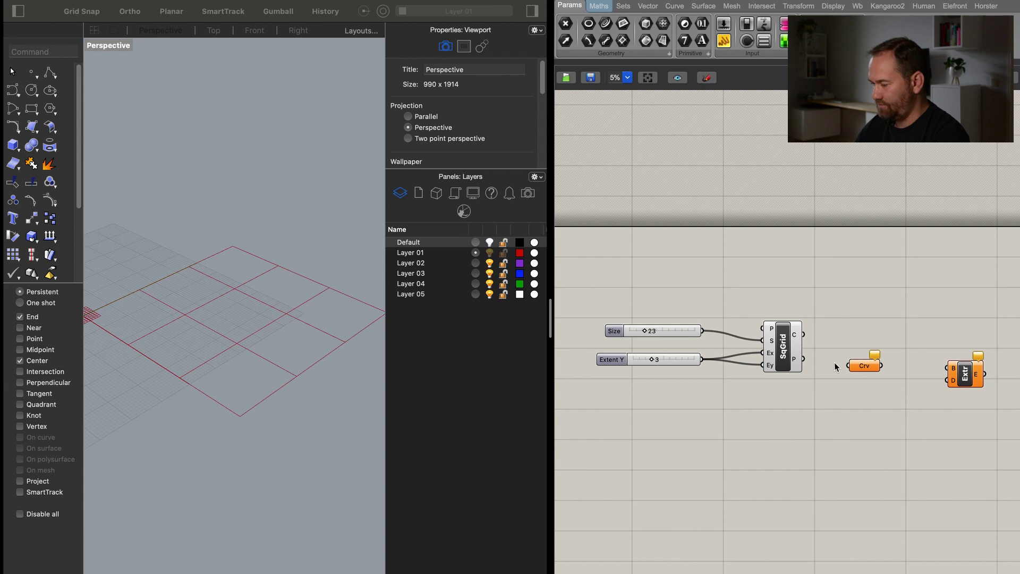
{"action": "left_click_drag", "start_coordinate": [848, 365], "coordinate": [882, 364]}
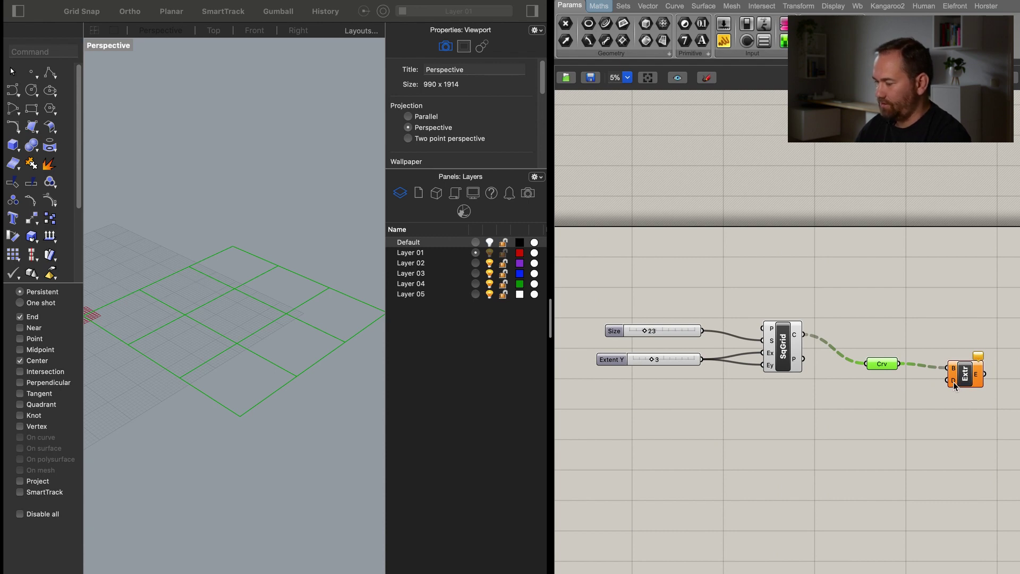
{"action": "mouse_move", "coordinate": [955, 381]}
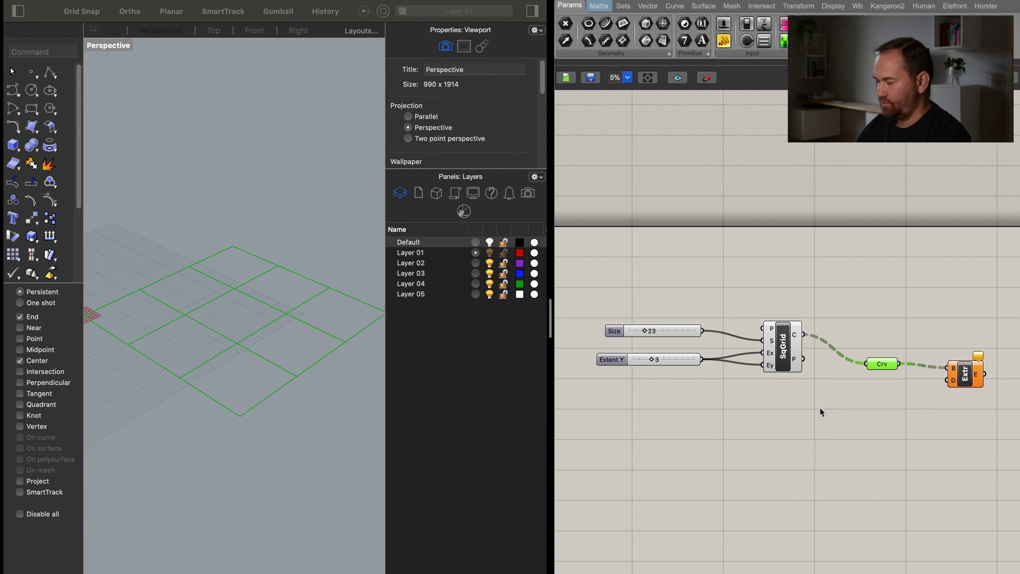
{"action": "double_click", "coordinate": [820, 407]}
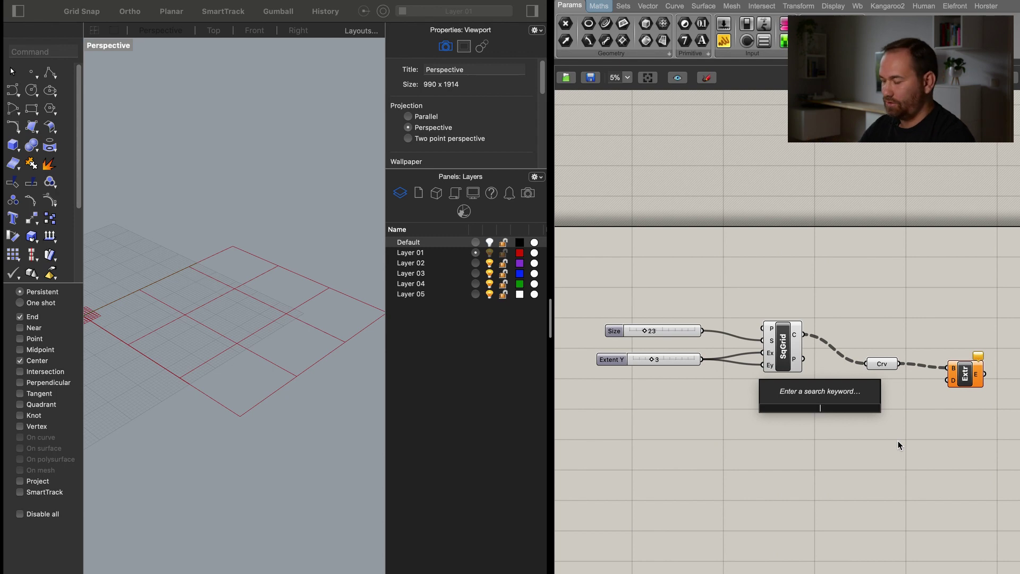
Add a Unit Z vector as the Extrude direction.
{"action": "type", "text": "z"}
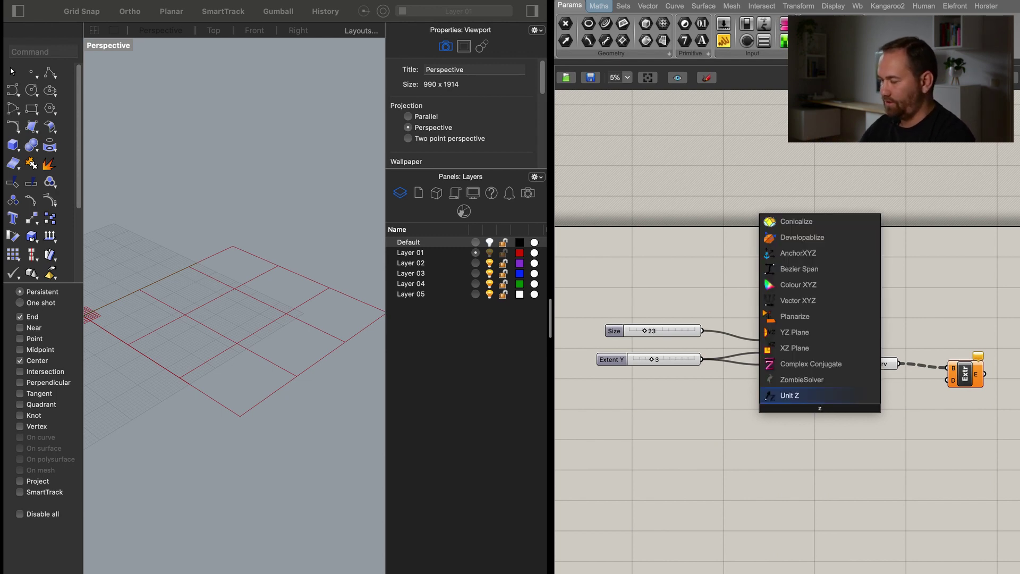
{"action": "key", "text": "Return"}
{"action": "left_click_drag", "start_coordinate": [821, 409], "coordinate": [874, 417]}
{"action": "left_click_drag", "start_coordinate": [948, 380], "coordinate": [866, 451]}
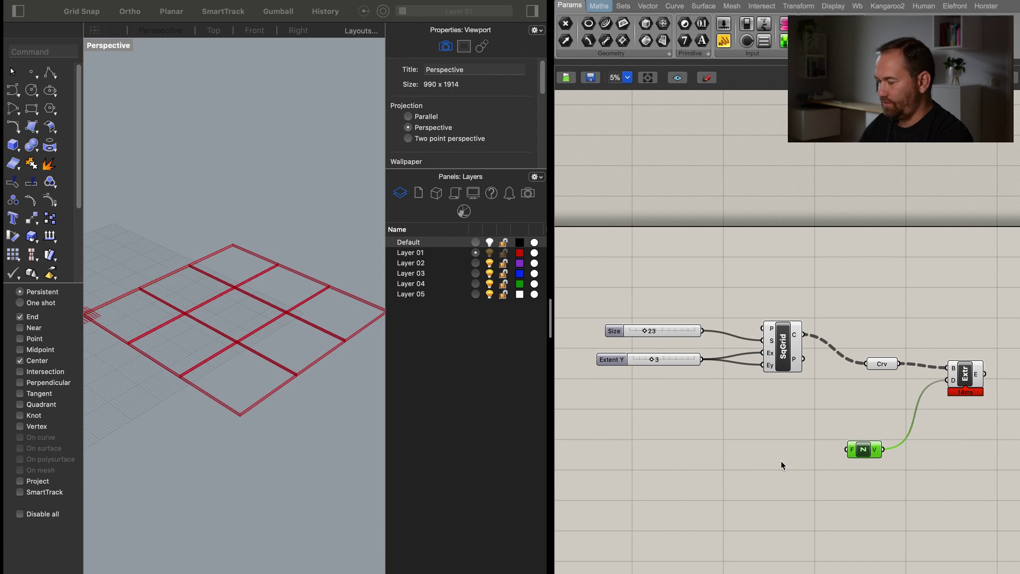
Place two number sliders set to 110 and 4.5, stacked together.
{"action": "double_click", "coordinate": [715, 456]}
{"action": "type", "text": "110"}
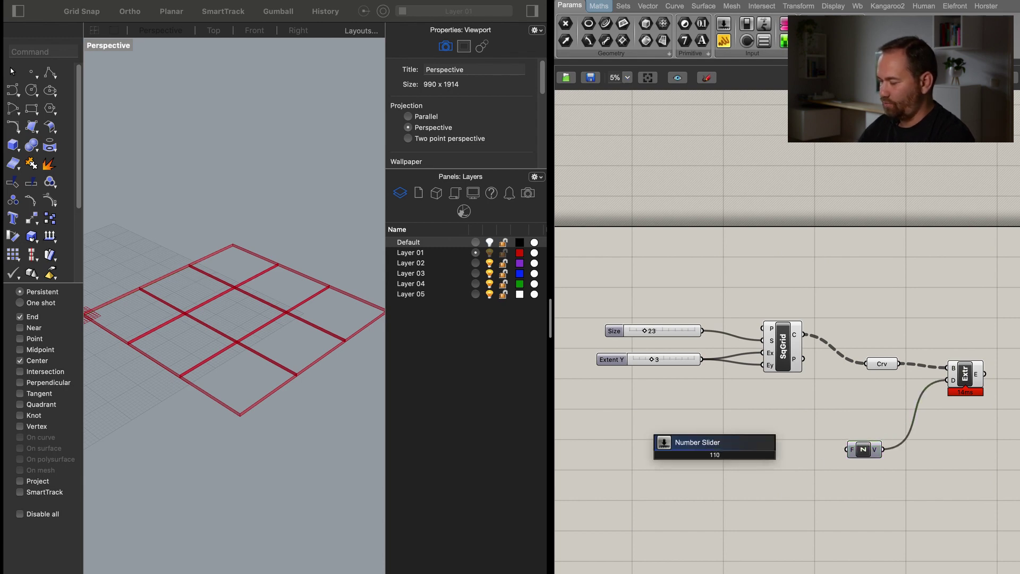
{"action": "key", "text": "Return"}
{"action": "left_click_drag", "start_coordinate": [725, 452], "coordinate": [711, 411]}
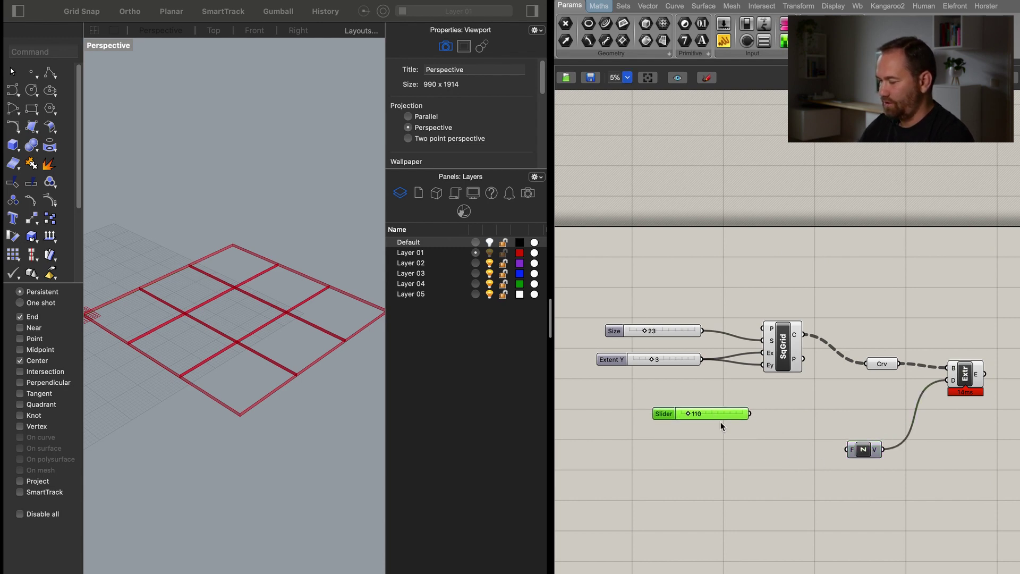
{"action": "double_click", "coordinate": [729, 446]}
{"action": "type", "text": "4.5"}
{"action": "key", "text": "Return"}
{"action": "left_click_drag", "start_coordinate": [676, 447], "coordinate": [649, 436]}
Multiply the 110 and 4.5 sliders into Unit Z and orbit around the resulting tower.
{"action": "left_click_drag", "start_coordinate": [871, 454], "coordinate": [892, 454]}
{"action": "double_click", "coordinate": [810, 455]}
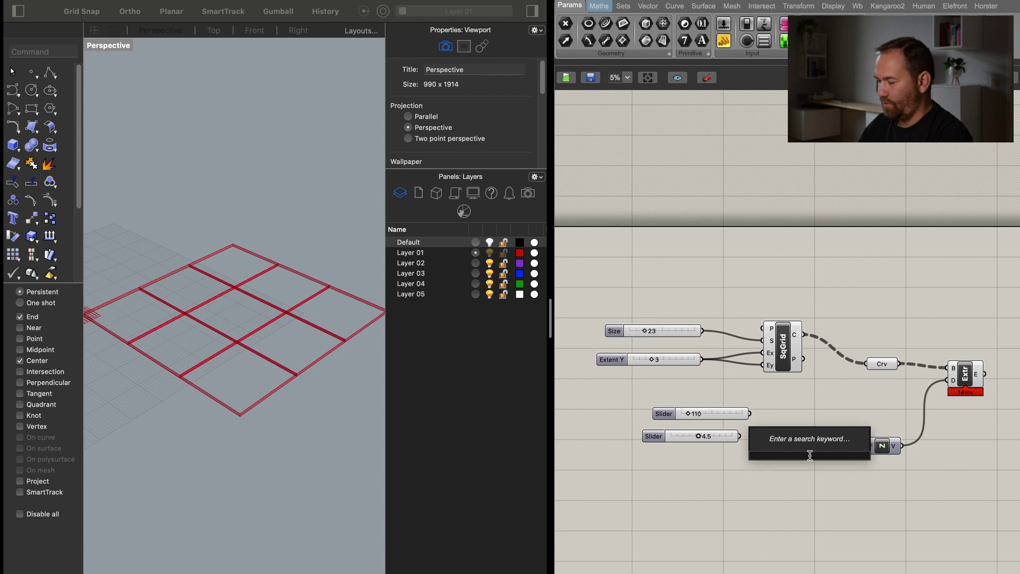
{"action": "type", "text": "mul"}
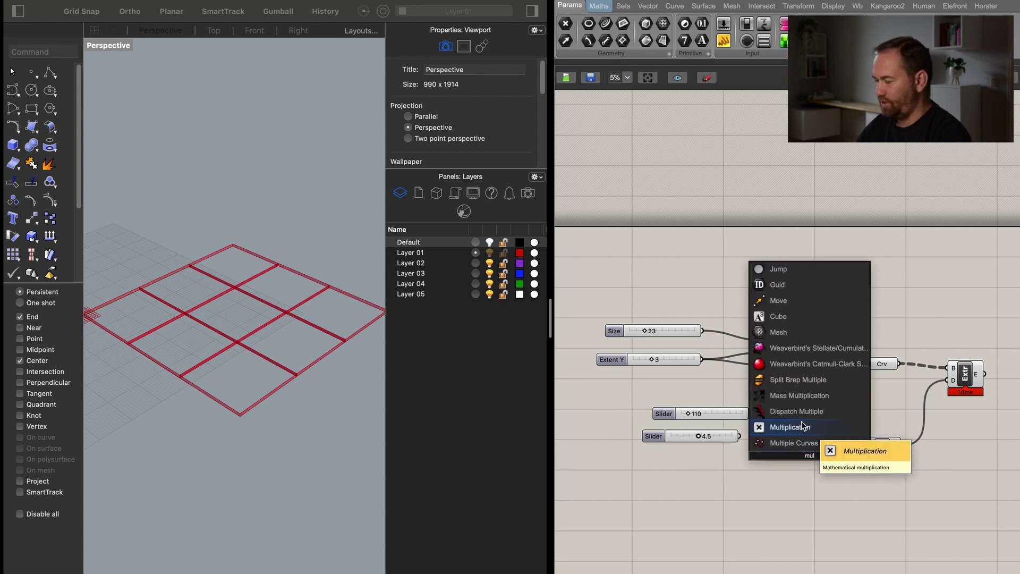
{"action": "left_click", "coordinate": [801, 426]}
{"action": "left_click_drag", "start_coordinate": [750, 413], "coordinate": [867, 445]}
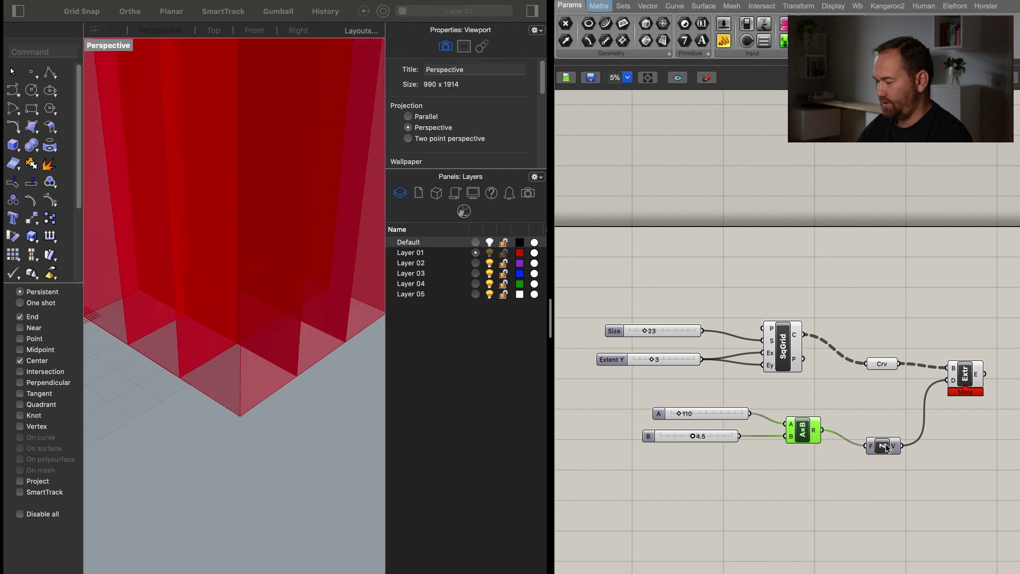
{"action": "scroll", "coordinate": [308, 469], "scroll_direction": "down", "scroll_amount": 10}
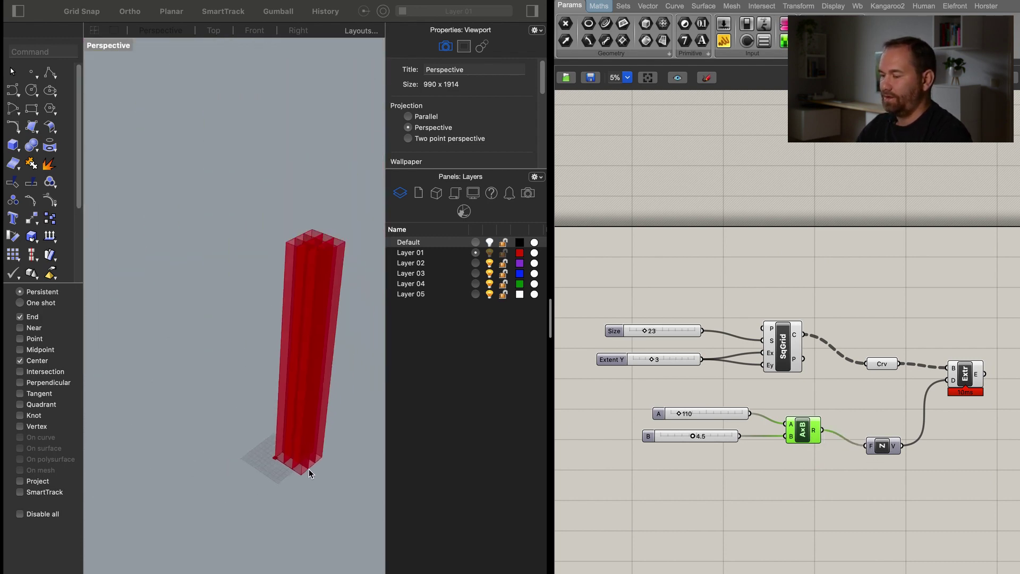
{"action": "right_click_drag", "start_coordinate": [299, 449], "coordinate": [276, 416]}
{"action": "scroll", "coordinate": [300, 336], "scroll_direction": "up", "scroll_amount": 3}
{"action": "scroll", "coordinate": [300, 331], "scroll_direction": "up", "scroll_amount": 2}
{"action": "right_click_drag", "start_coordinate": [297, 347], "coordinate": [286, 323], "text": "shift"}
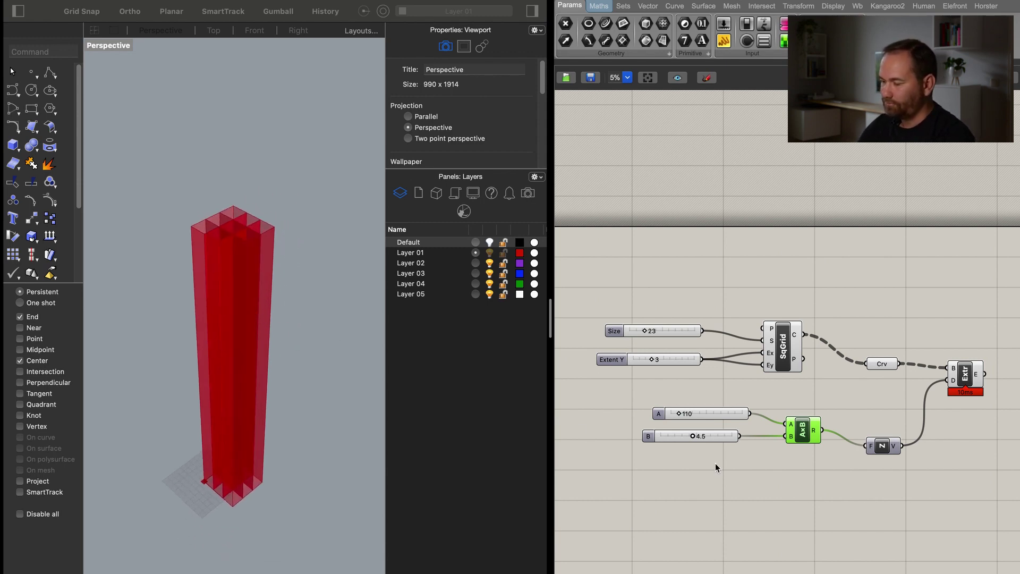
Rewire the multiplication so the 4.5 slider feeds A and the 110 slider feeds B.
{"action": "left_click_drag", "start_coordinate": [665, 412], "coordinate": [648, 498]}
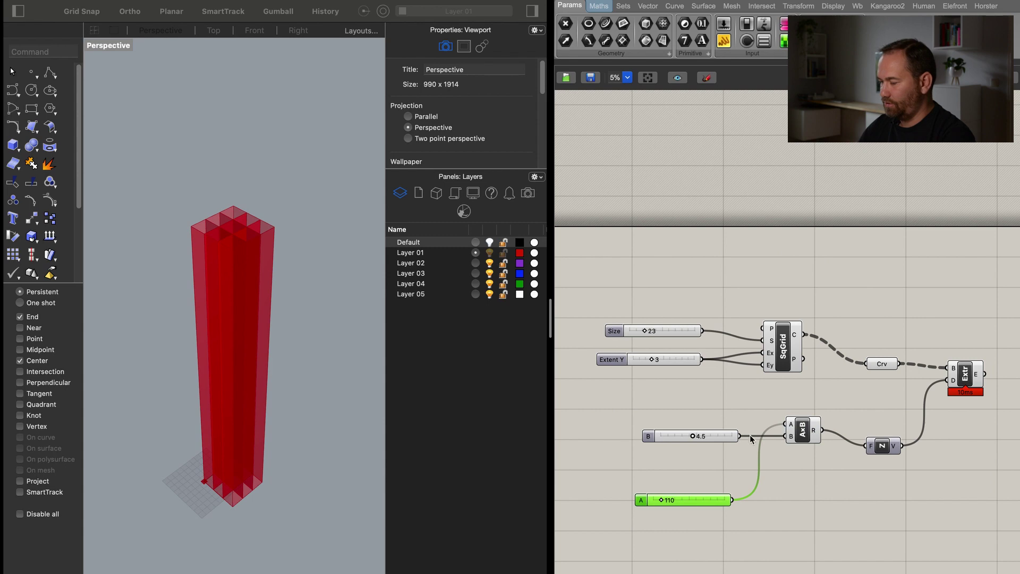
{"action": "left_click_drag", "start_coordinate": [741, 435], "coordinate": [786, 424]}
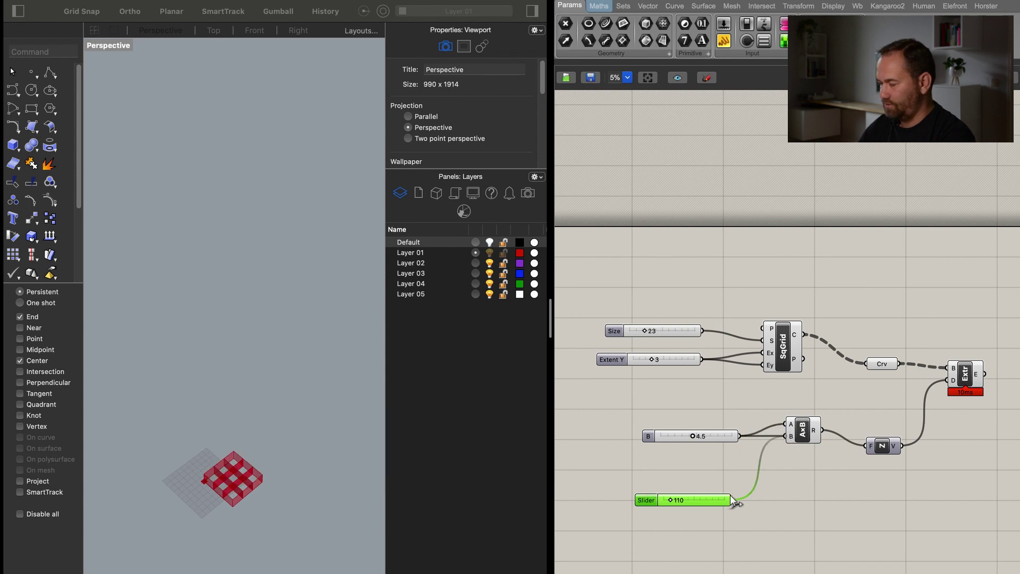
{"action": "left_click_drag", "start_coordinate": [734, 500], "coordinate": [732, 499]}
{"action": "left_click_drag", "start_coordinate": [649, 436], "coordinate": [654, 417]}
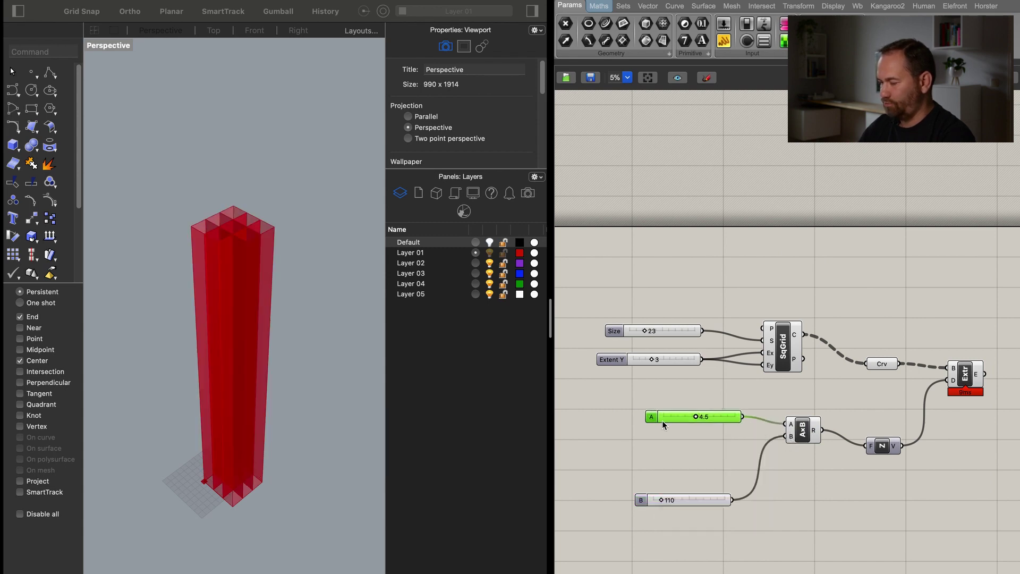
Rename the 4.5 slider to 'floor height' and place the 110 slider just below it.
{"action": "right_click", "coordinate": [656, 420]}
{"action": "type", "text": "floor"}
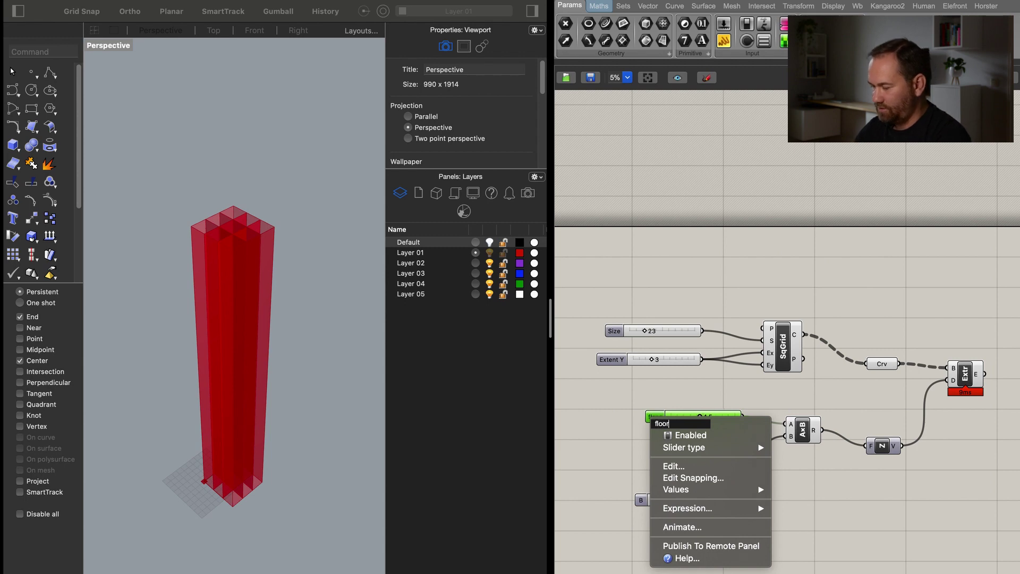
{"action": "type", "text": " height"}
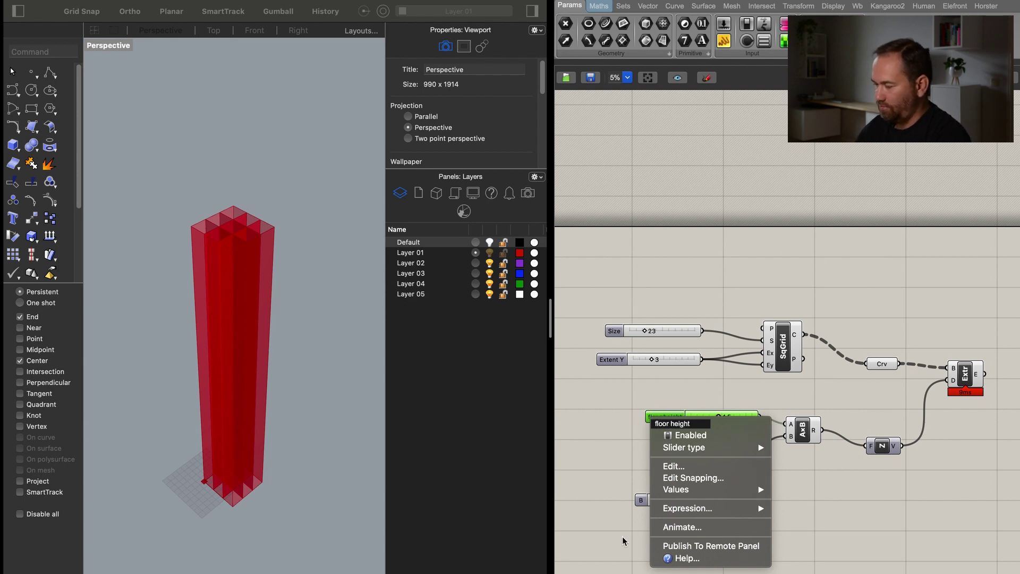
{"action": "key", "text": "Return"}
{"action": "left_click_drag", "start_coordinate": [641, 503], "coordinate": [621, 494]}
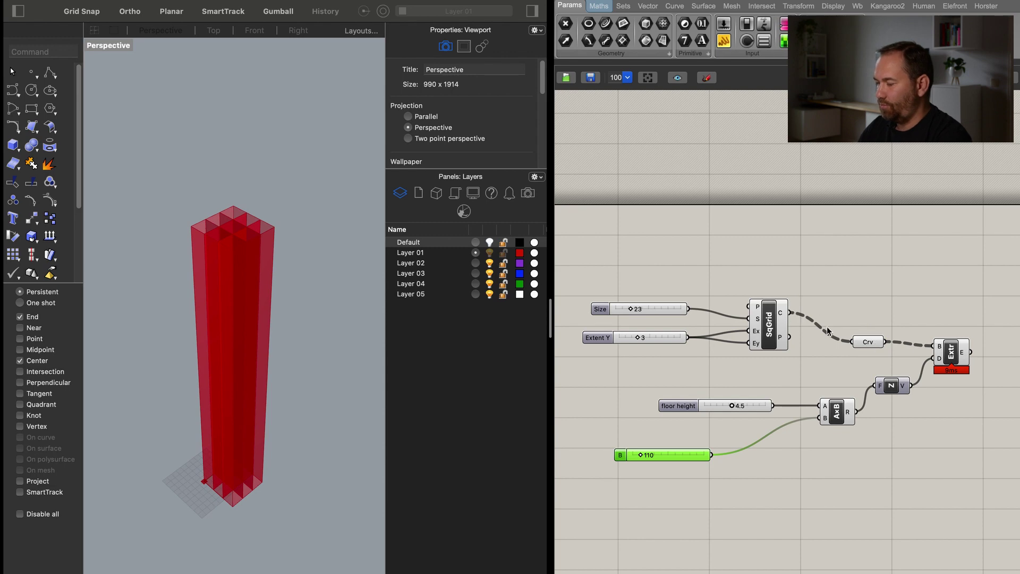
Flatten the Crv parameter feeding the Extrude component.
{"action": "left_click", "coordinate": [870, 342]}
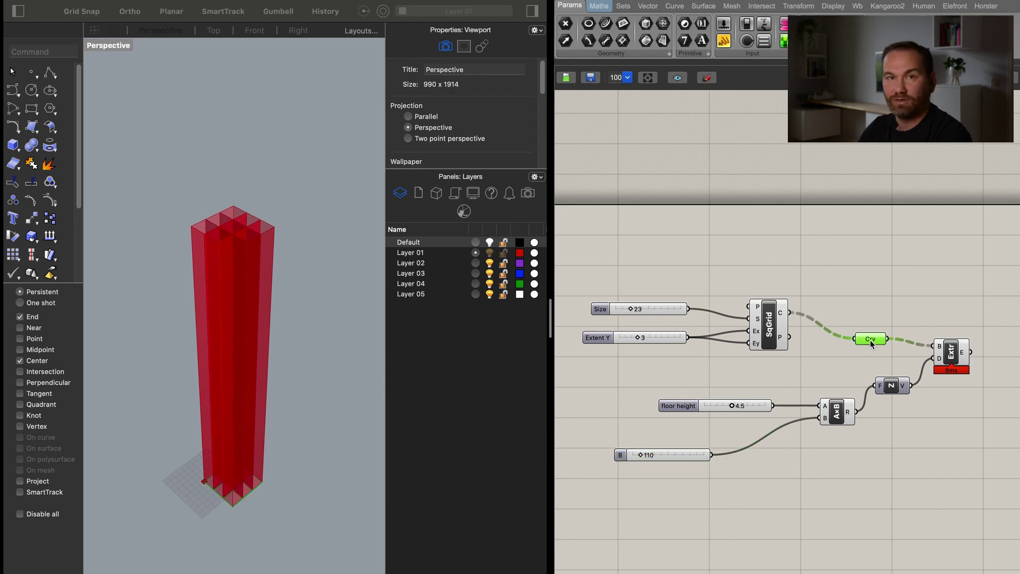
{"action": "mouse_move", "coordinate": [871, 341]}
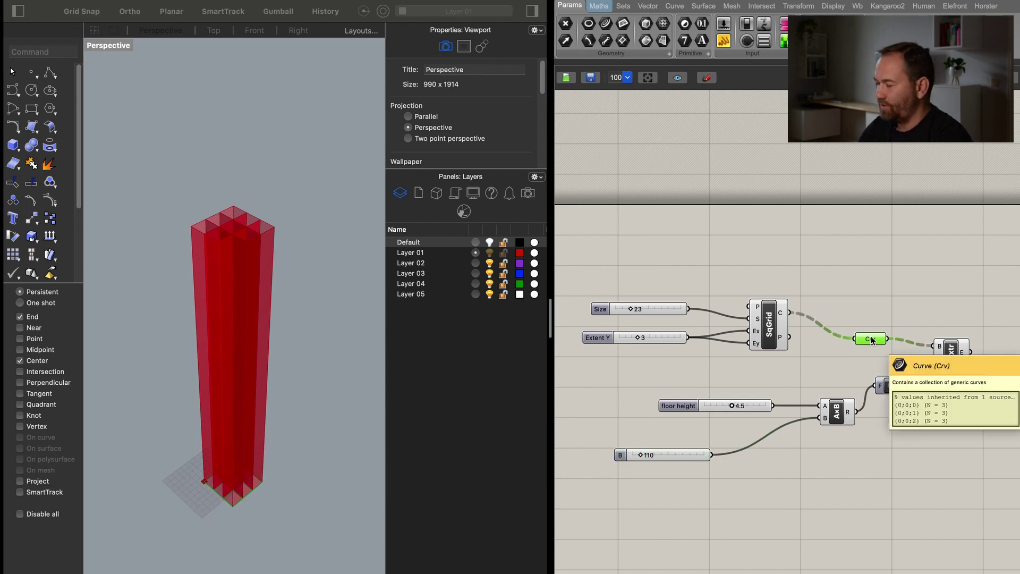
{"action": "scroll", "coordinate": [921, 366], "scroll_direction": "up", "scroll_amount": 3}
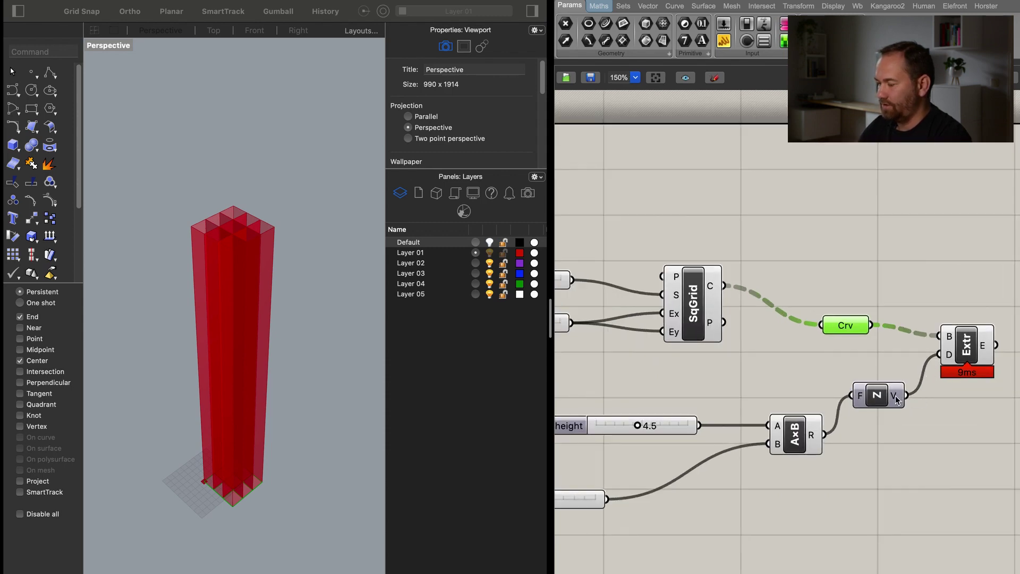
{"action": "mouse_move", "coordinate": [896, 400]}
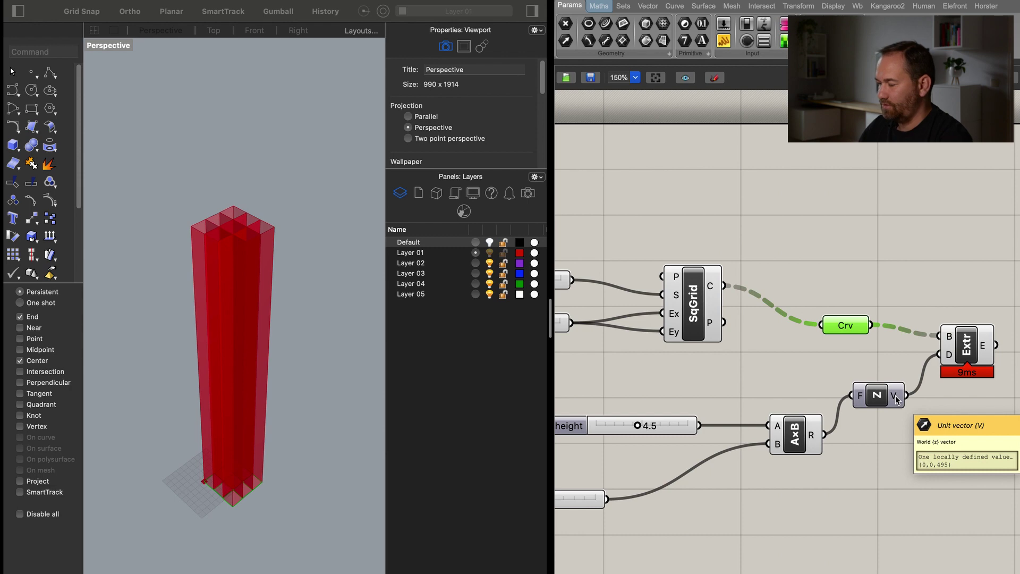
{"action": "right_click", "coordinate": [849, 328]}
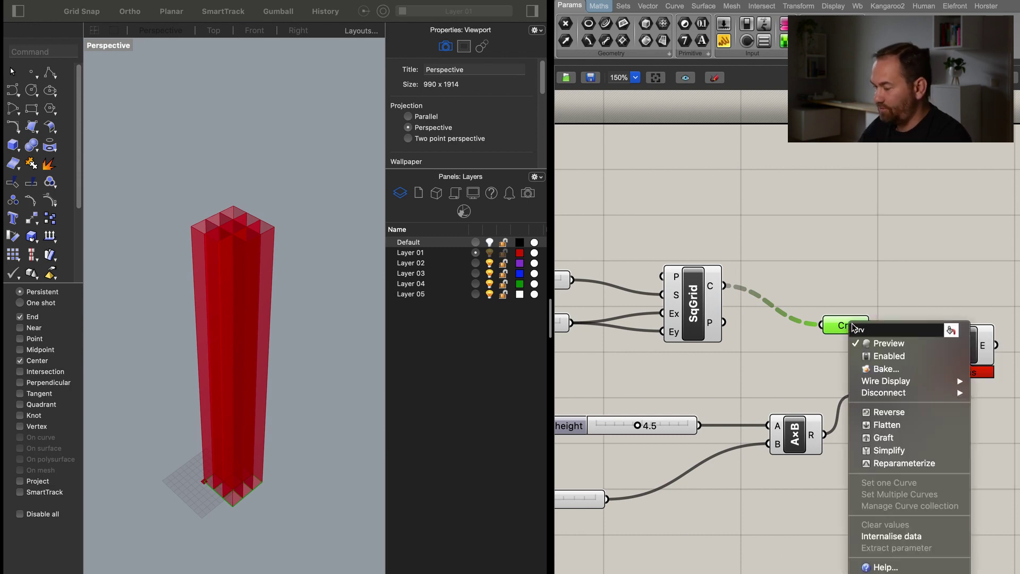
{"action": "left_click", "coordinate": [895, 427]}
{"action": "scroll", "coordinate": [882, 346], "scroll_direction": "up", "scroll_amount": 3}
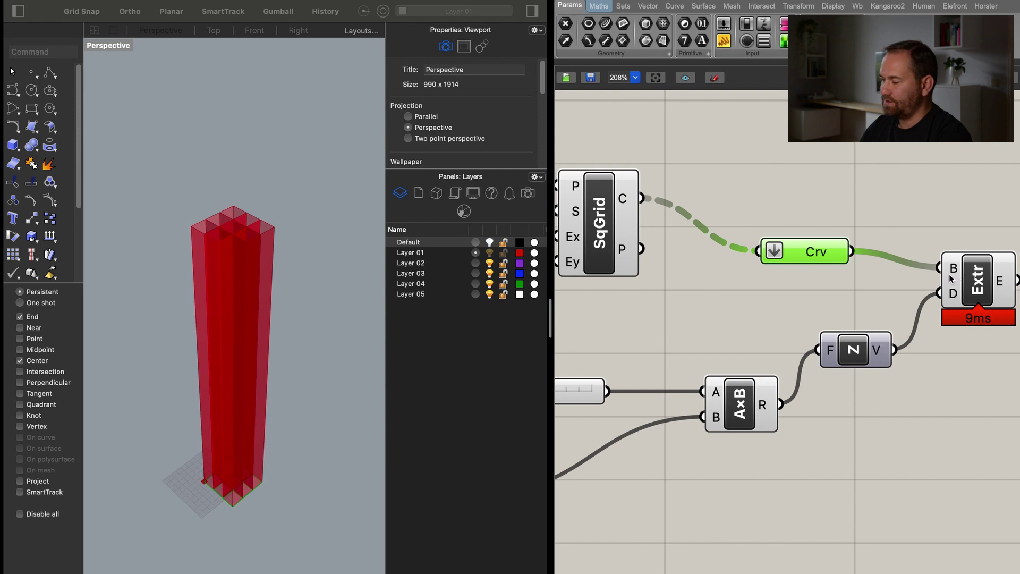
Check the data on Extrude's inputs and select the 110 slider.
{"action": "mouse_move", "coordinate": [955, 272]}
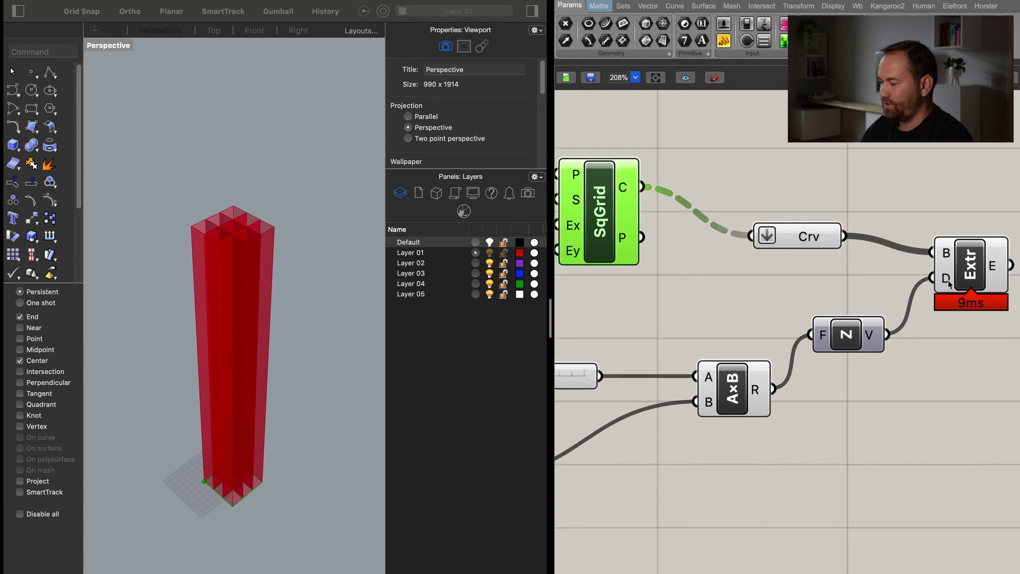
{"action": "mouse_move", "coordinate": [949, 284]}
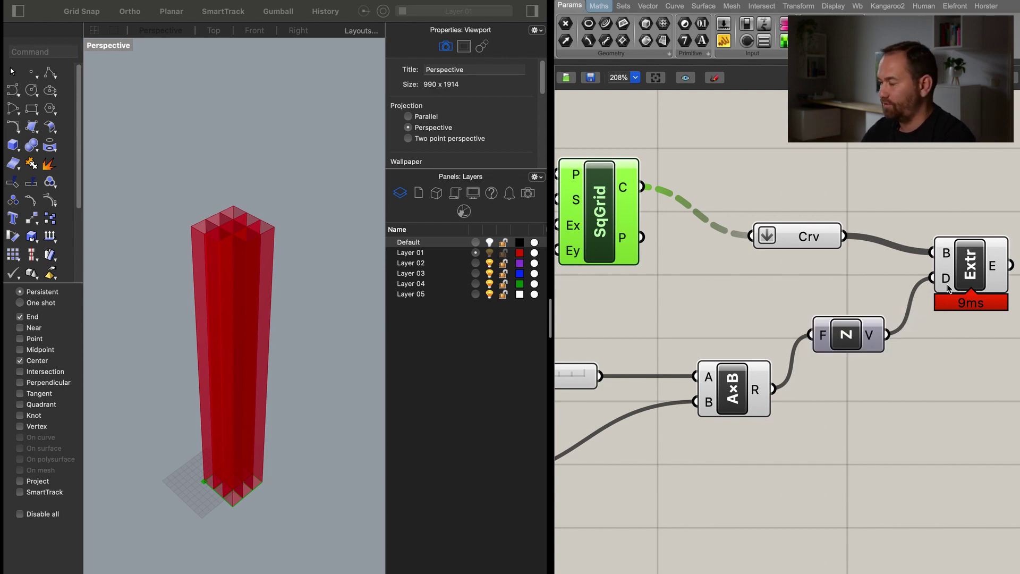
{"action": "scroll", "coordinate": [928, 306], "scroll_direction": "down", "scroll_amount": 5}
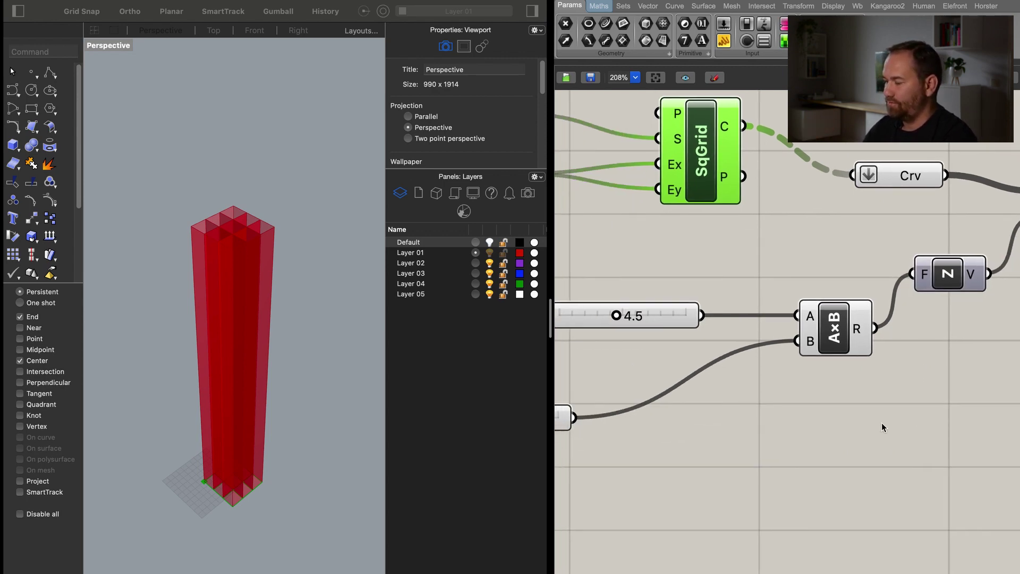
{"action": "right_click_drag", "start_coordinate": [841, 393], "coordinate": [832, 401]}
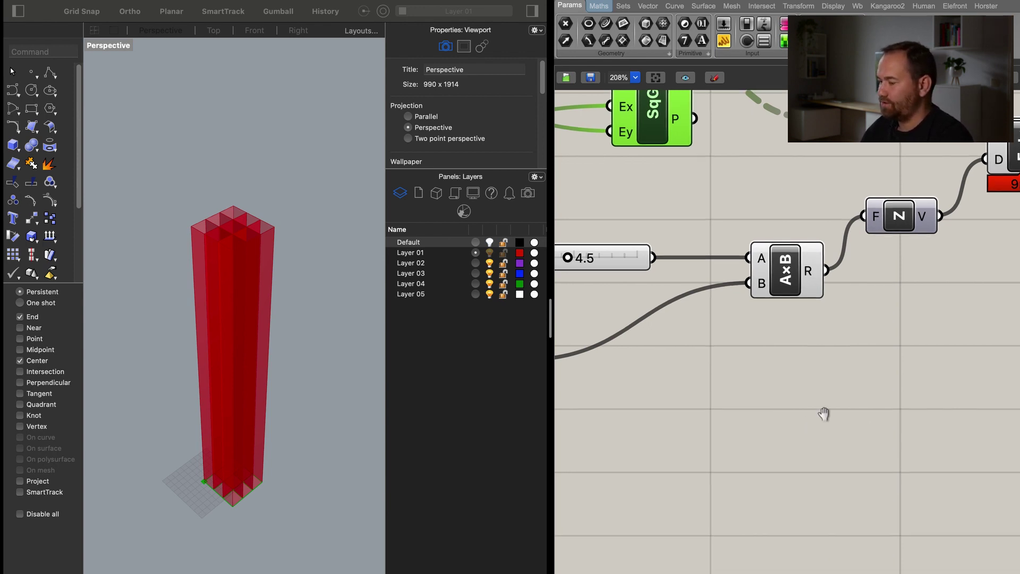
{"action": "scroll", "coordinate": [824, 412], "scroll_direction": "left", "scroll_amount": 6}
{"action": "left_click", "coordinate": [695, 317]}
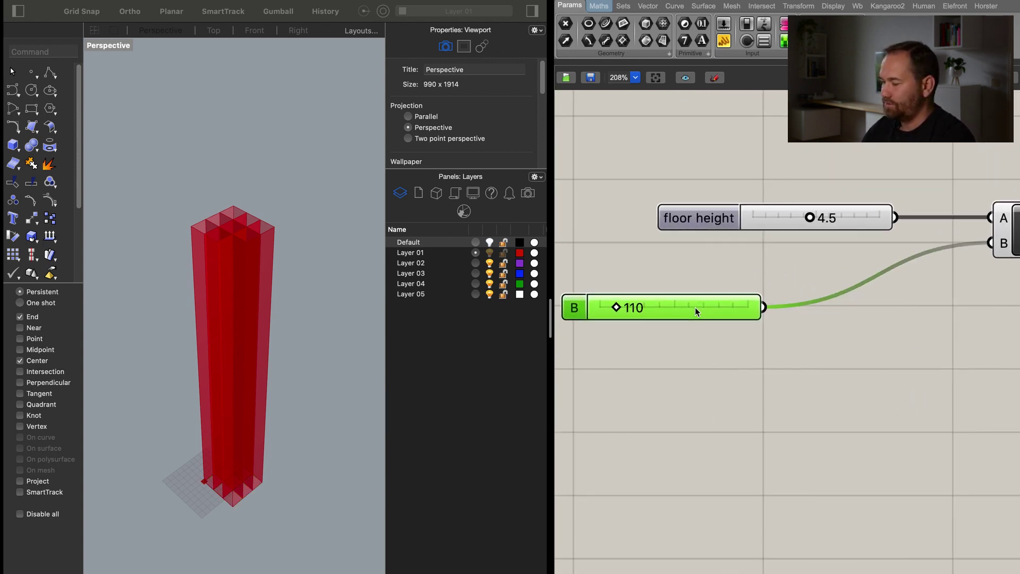
{"action": "scroll", "coordinate": [847, 356], "scroll_direction": "right", "scroll_amount": 1}
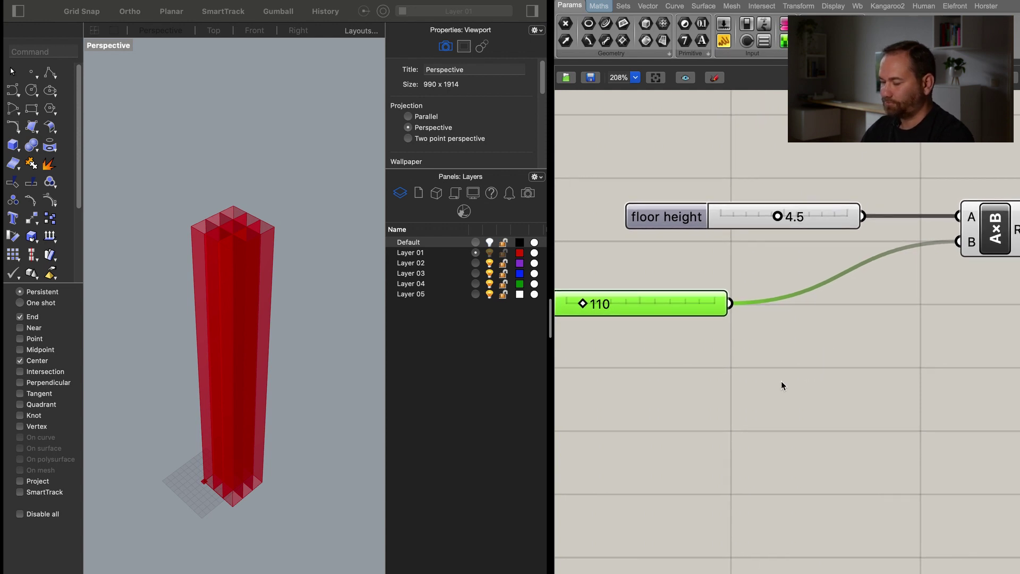
{"action": "double_click", "coordinate": [806, 376]}
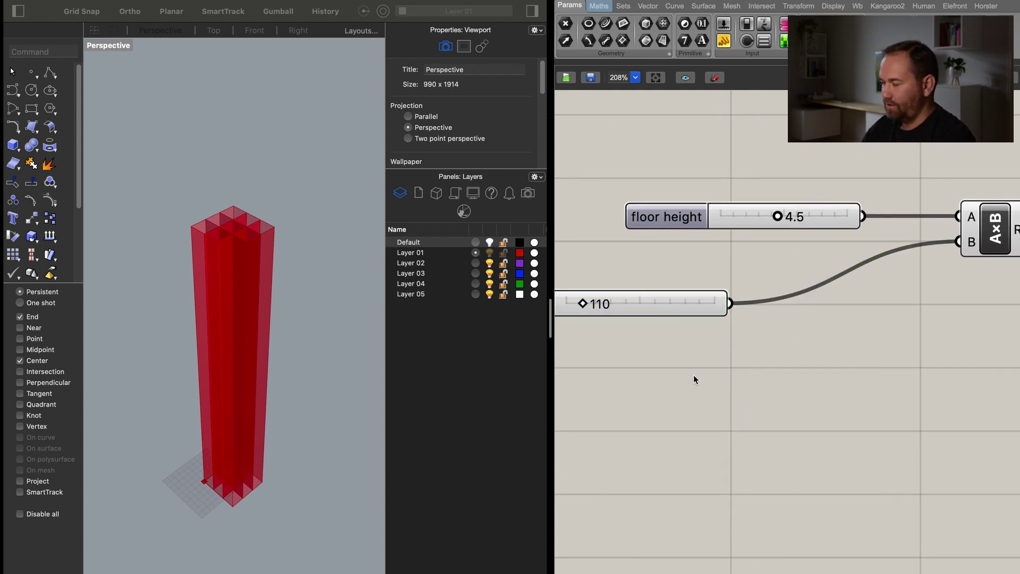
{"action": "scroll", "coordinate": [694, 378], "scroll_direction": "left", "scroll_amount": 4}
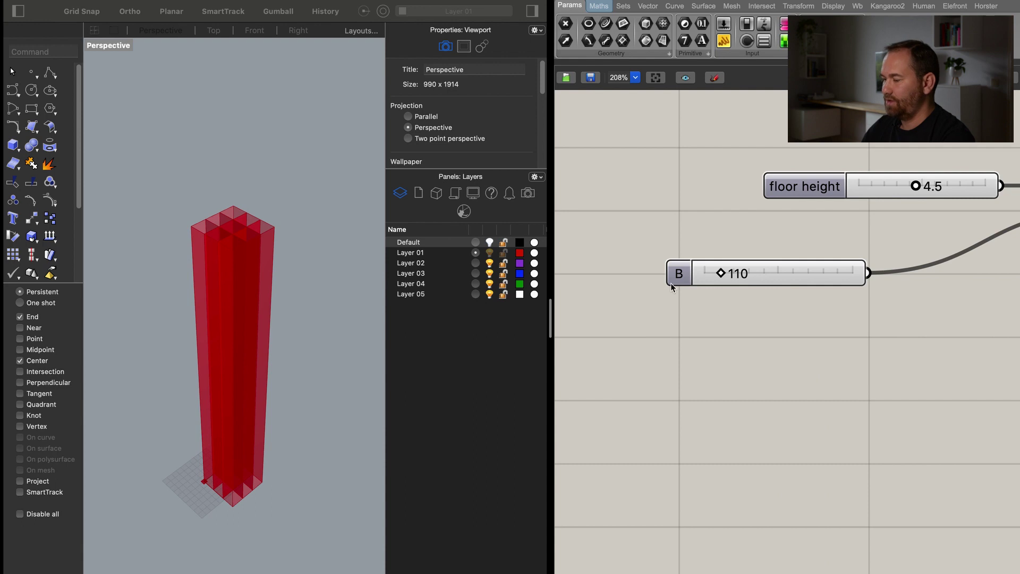
Set the B slider's range to Min 1 and Max 110 in its Slider settings.
{"action": "left_click_drag", "start_coordinate": [675, 276], "coordinate": [671, 280]}
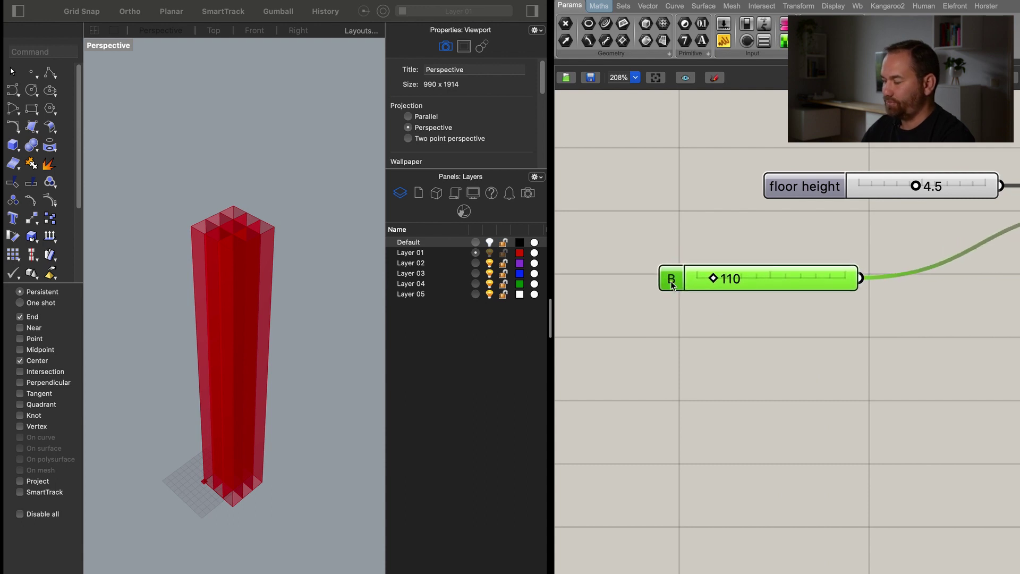
{"action": "double_click", "coordinate": [706, 288]}
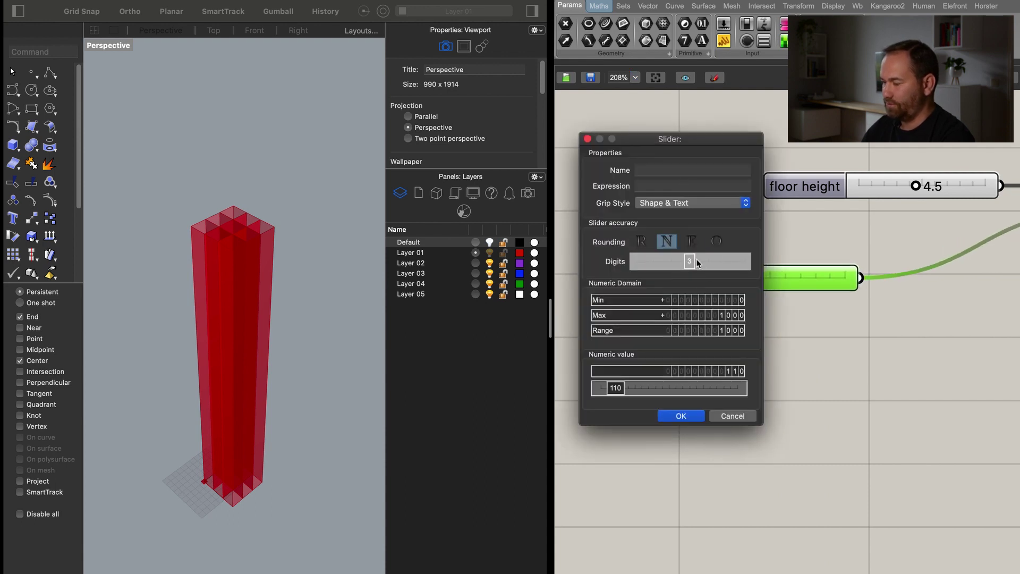
{"action": "type", "text": "1"}
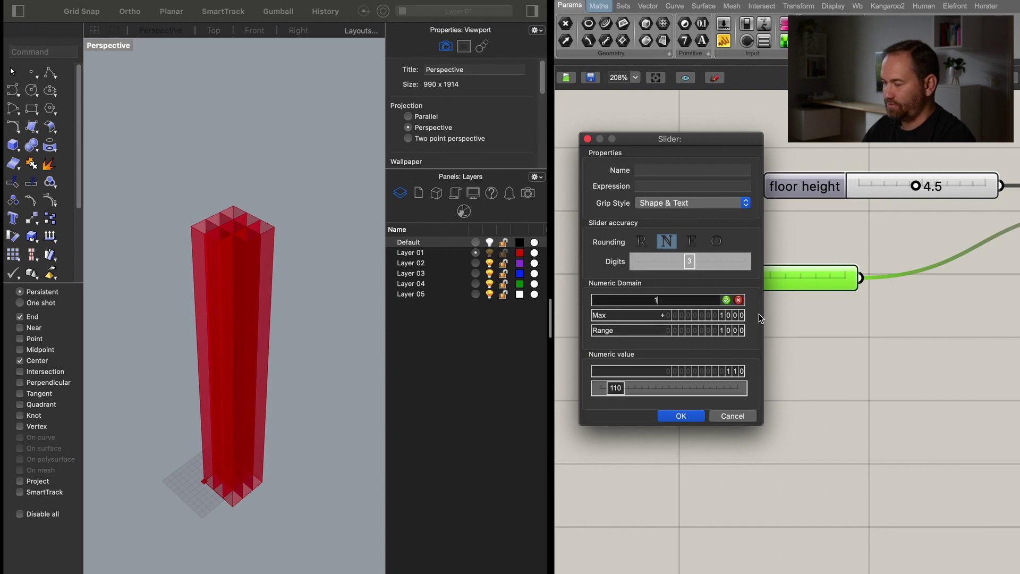
{"action": "left_click", "coordinate": [697, 313]}
{"action": "double_click", "coordinate": [699, 317]}
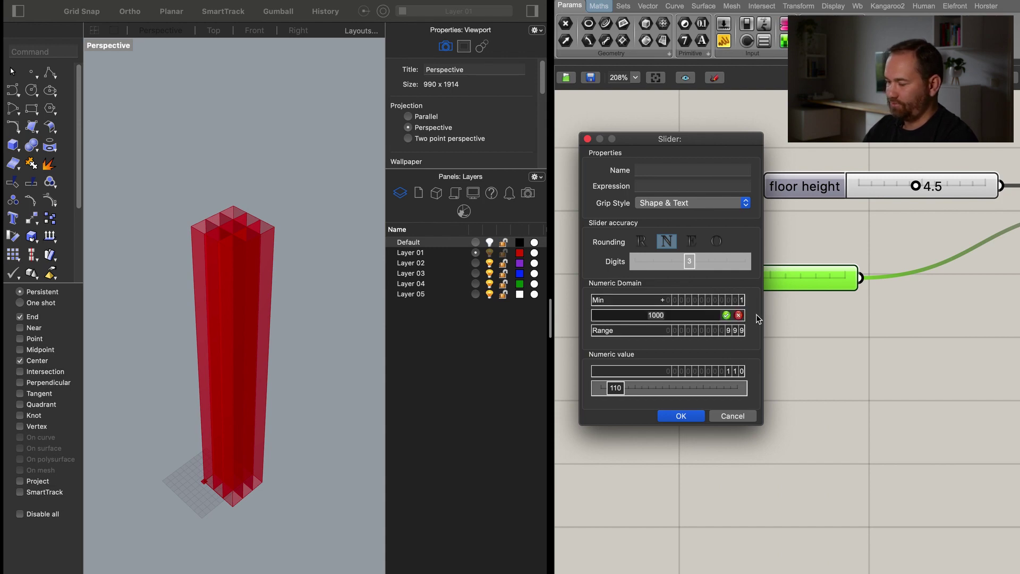
{"action": "type", "text": "110"}
{"action": "left_click", "coordinate": [726, 315]}
{"action": "left_click", "coordinate": [680, 416]}
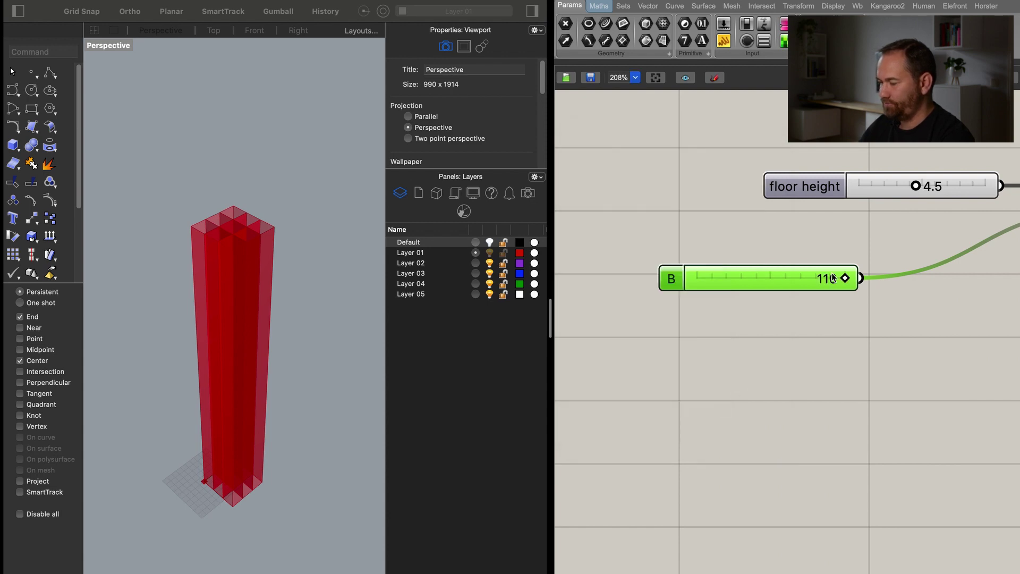
Sweep slider B to preview tower heights, then place two copies below it.
{"action": "left_click_drag", "start_coordinate": [844, 278], "coordinate": [905, 296]}
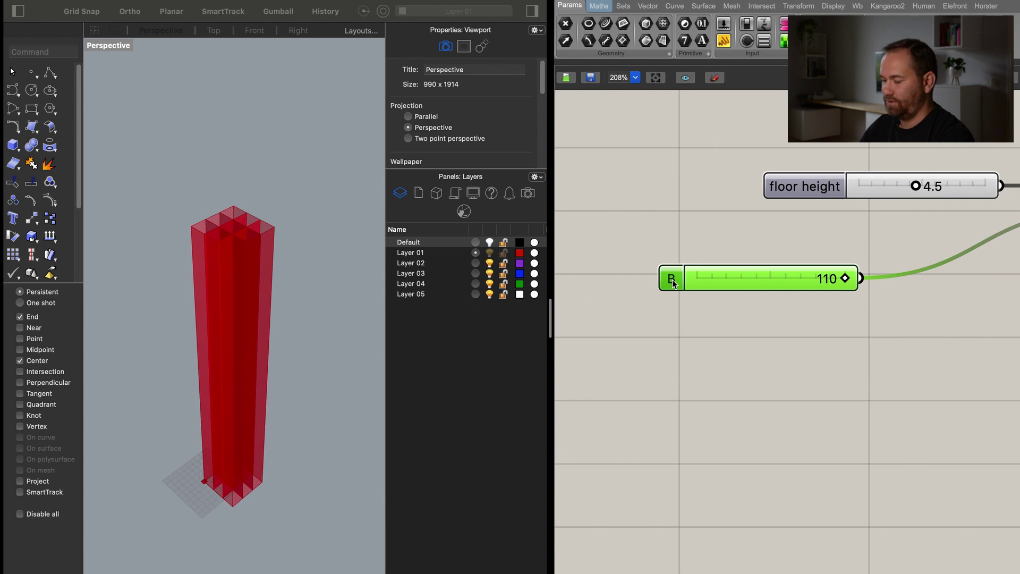
{"action": "left_click_drag", "start_coordinate": [672, 283], "coordinate": [681, 335], "text": "alt"}
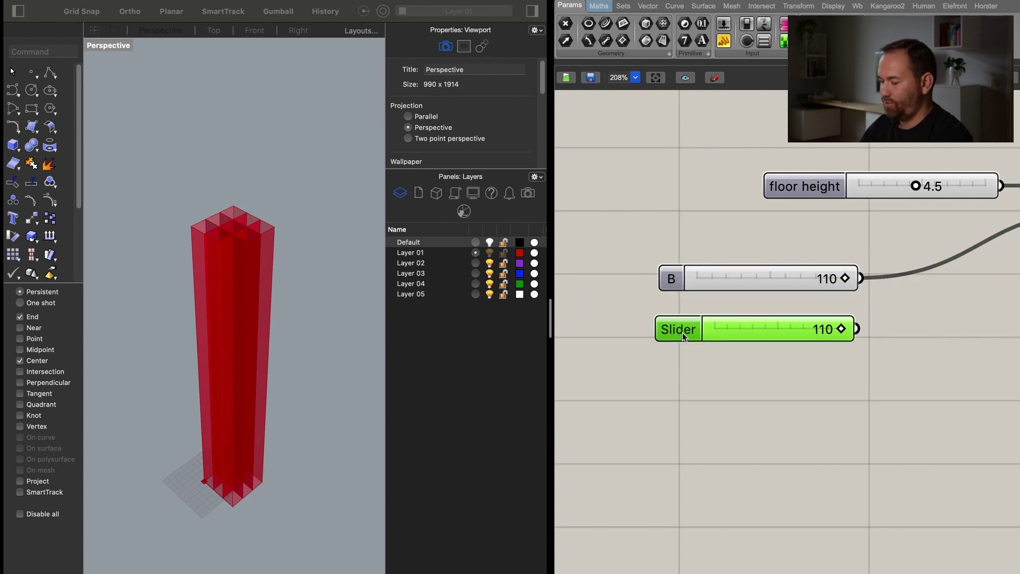
{"action": "key", "text": "super+v"}
{"action": "left_click_drag", "start_coordinate": [698, 300], "coordinate": [671, 254]}
Duplicate the slider copies until eight are stacked beneath slider B.
{"action": "left_click_drag", "start_coordinate": [689, 319], "coordinate": [690, 473], "text": "alt"}
{"action": "scroll", "coordinate": [696, 371], "scroll_direction": "down", "scroll_amount": 5}
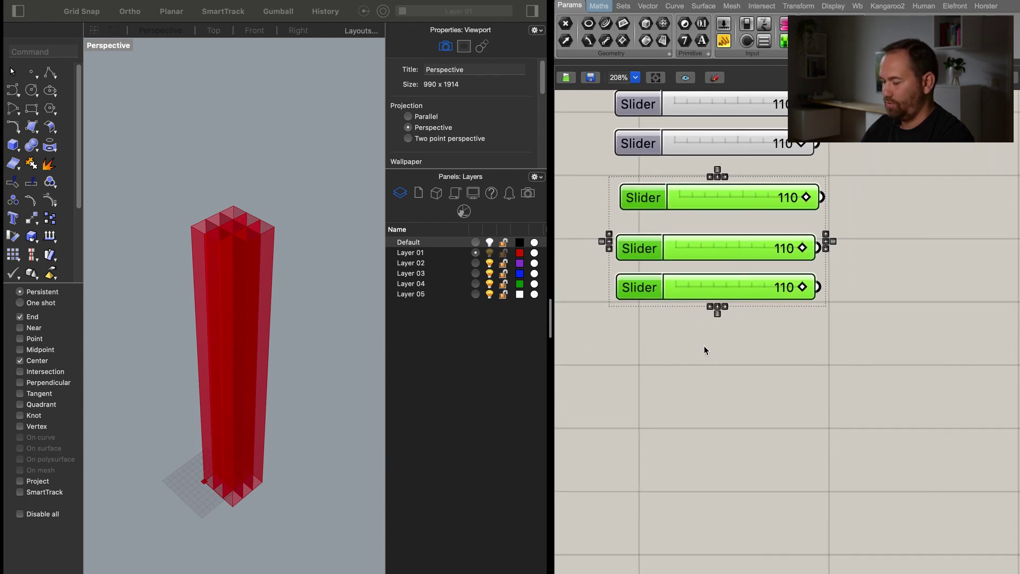
{"action": "key", "text": "super+v"}
{"action": "left_click_drag", "start_coordinate": [673, 173], "coordinate": [662, 444]}
{"action": "left_click", "coordinate": [886, 271]}
{"action": "scroll", "coordinate": [845, 305], "scroll_direction": "down", "scroll_amount": 2}
{"action": "right_click_drag", "start_coordinate": [845, 305], "coordinate": [801, 357]}
{"action": "double_click", "coordinate": [838, 340]}
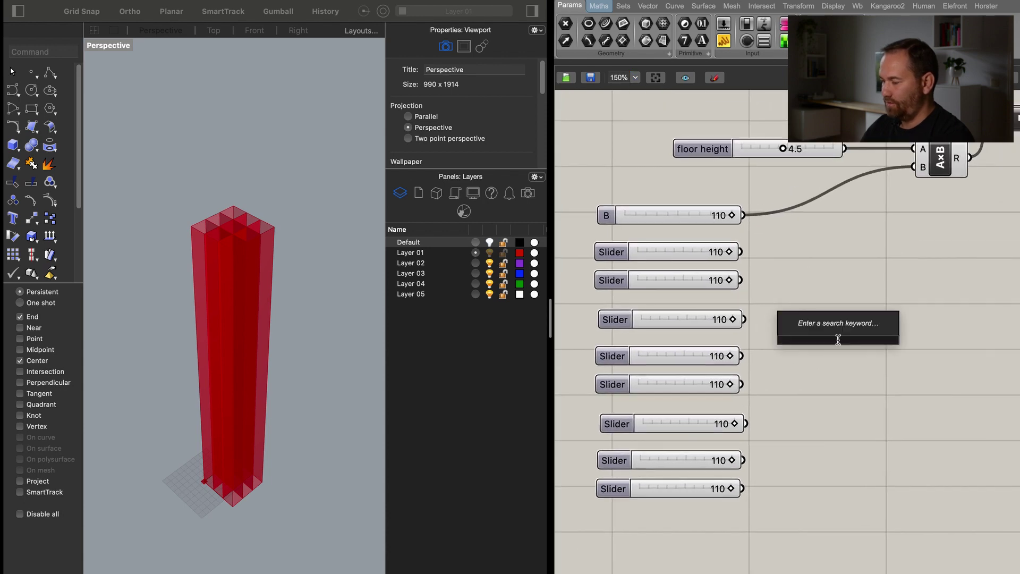
Add a Merge component next to the Data sliders.
{"action": "type", "text": "merge"}
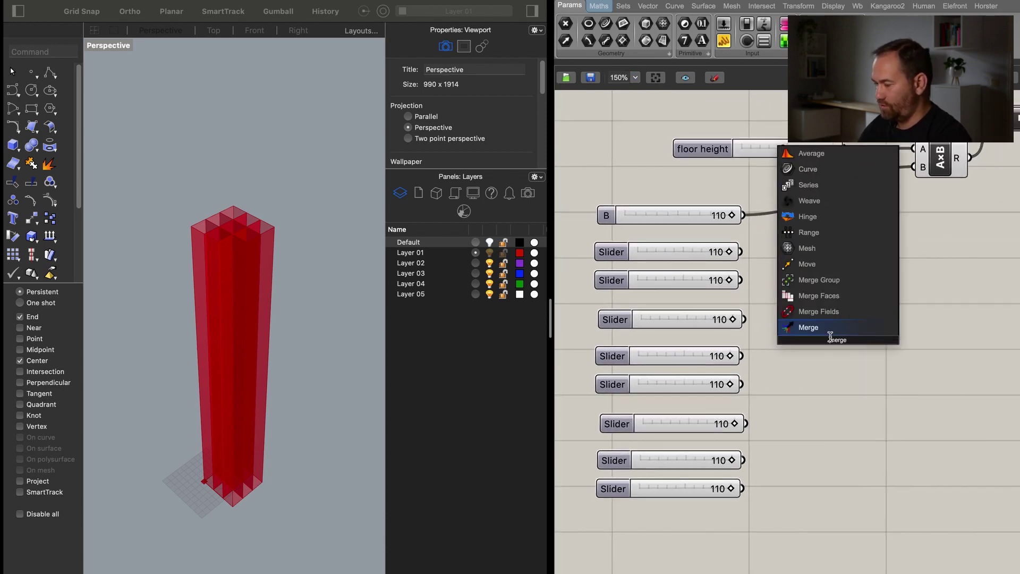
{"action": "left_click", "coordinate": [810, 328]}
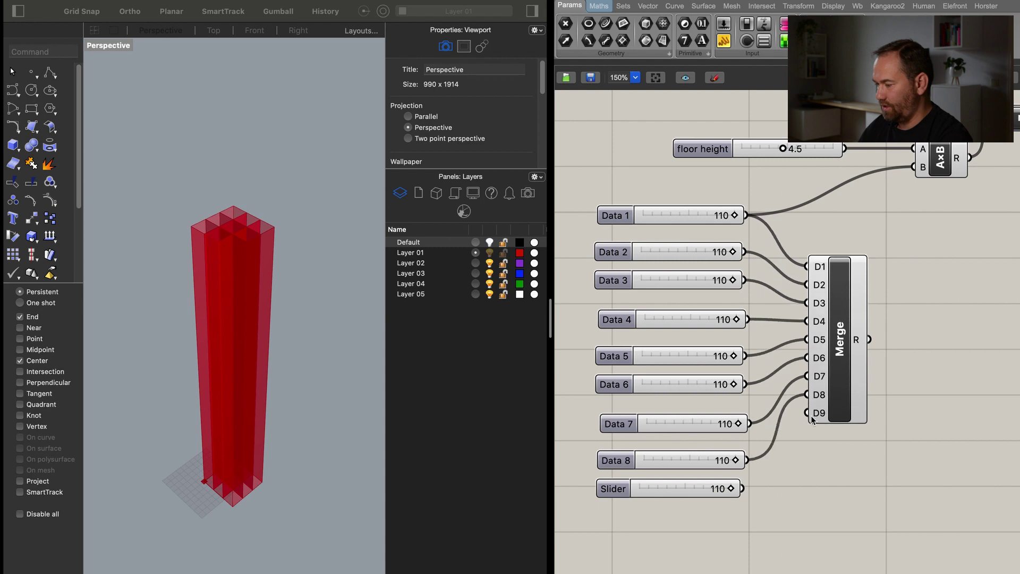
{"action": "right_click_drag", "start_coordinate": [846, 347], "coordinate": [777, 395]}
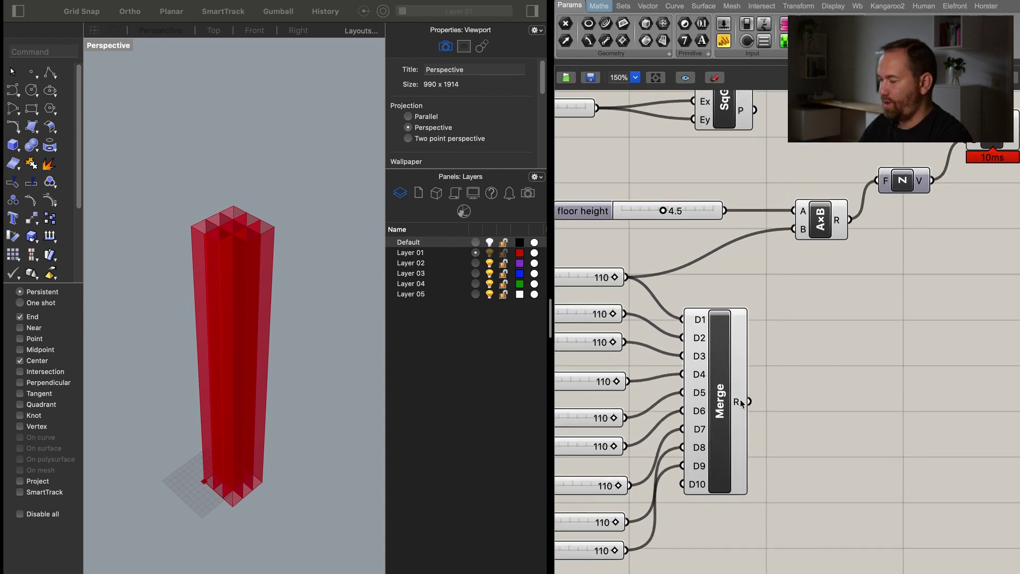
{"action": "mouse_move", "coordinate": [741, 404]}
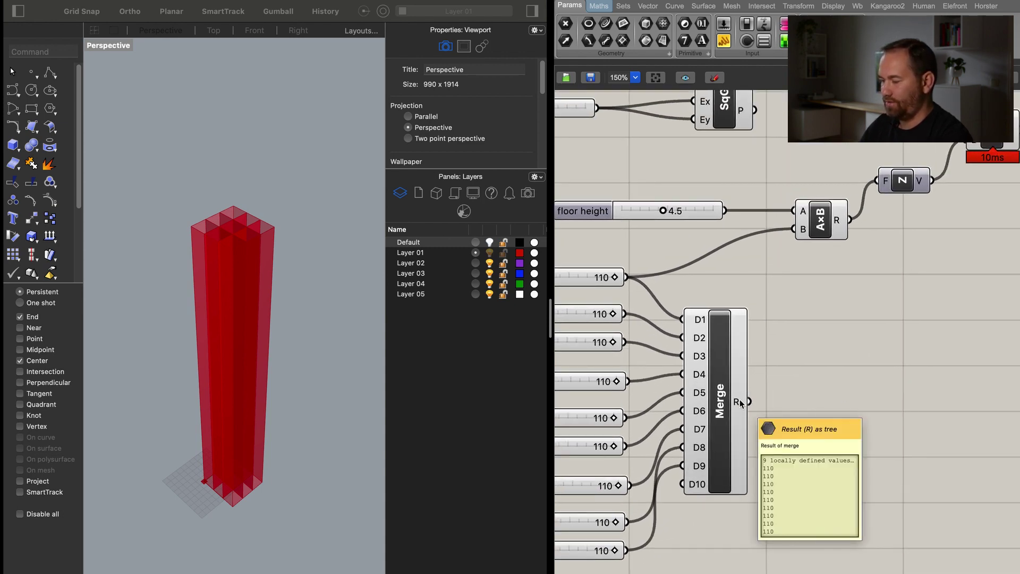
{"action": "right_click_drag", "start_coordinate": [758, 410], "coordinate": [869, 374]}
Set the Data 3–8 floor counts to 19, 49, 19, 27, 85 and 37, and widen Data 9.
{"action": "left_click_drag", "start_coordinate": [724, 307], "coordinate": [647, 306]}
{"action": "left_click_drag", "start_coordinate": [719, 348], "coordinate": [722, 350]}
{"action": "left_click_drag", "start_coordinate": [731, 348], "coordinate": [679, 347]}
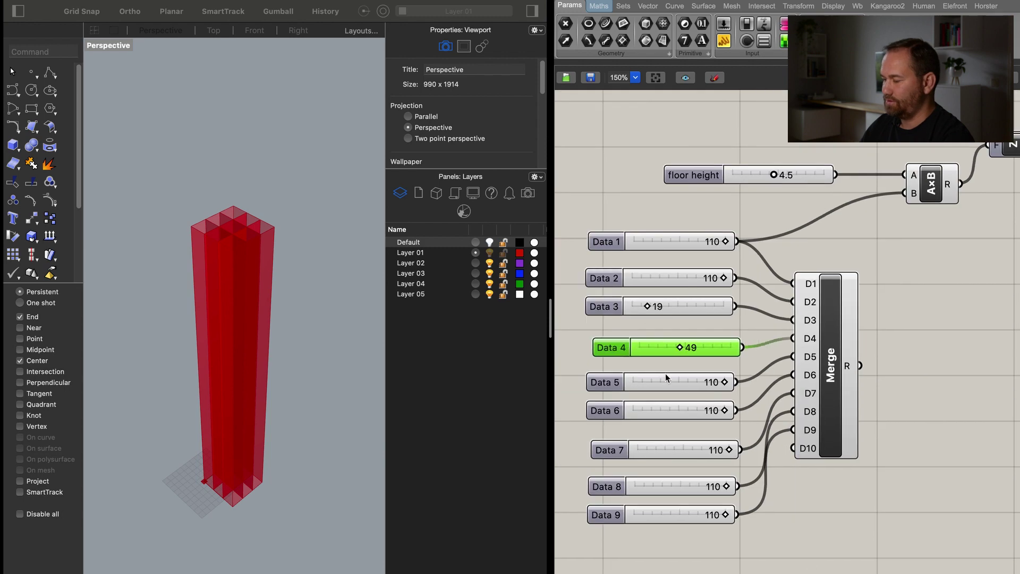
{"action": "left_click_drag", "start_coordinate": [724, 383], "coordinate": [648, 382]}
{"action": "left_click_drag", "start_coordinate": [724, 411], "coordinate": [656, 413]}
{"action": "left_click_drag", "start_coordinate": [729, 450], "coordinate": [707, 450]}
{"action": "left_click_drag", "start_coordinate": [726, 487], "coordinate": [665, 486]}
{"action": "left_click_drag", "start_coordinate": [730, 514], "coordinate": [708, 515]}
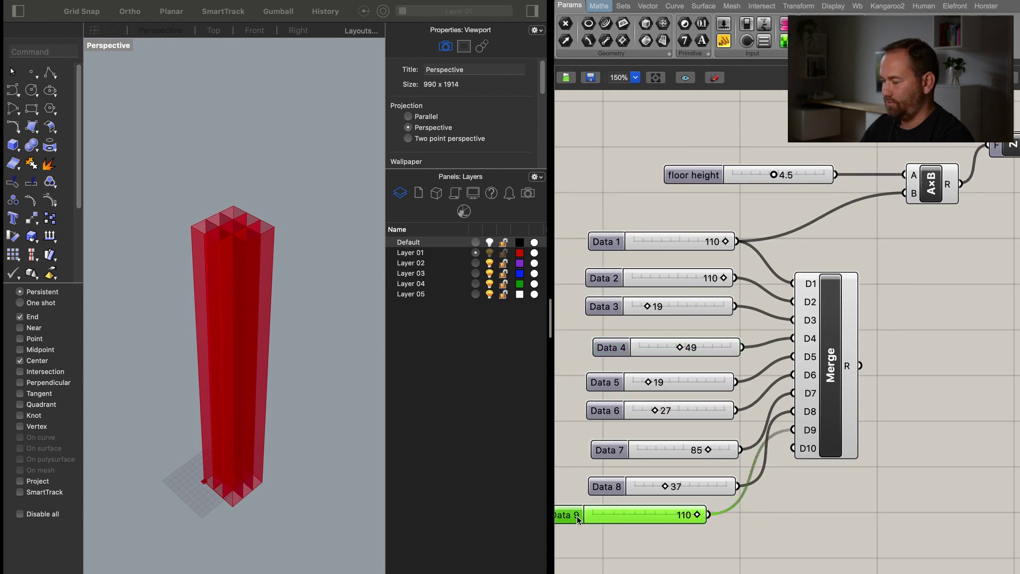
{"action": "left_click_drag", "start_coordinate": [568, 516], "coordinate": [595, 520]}
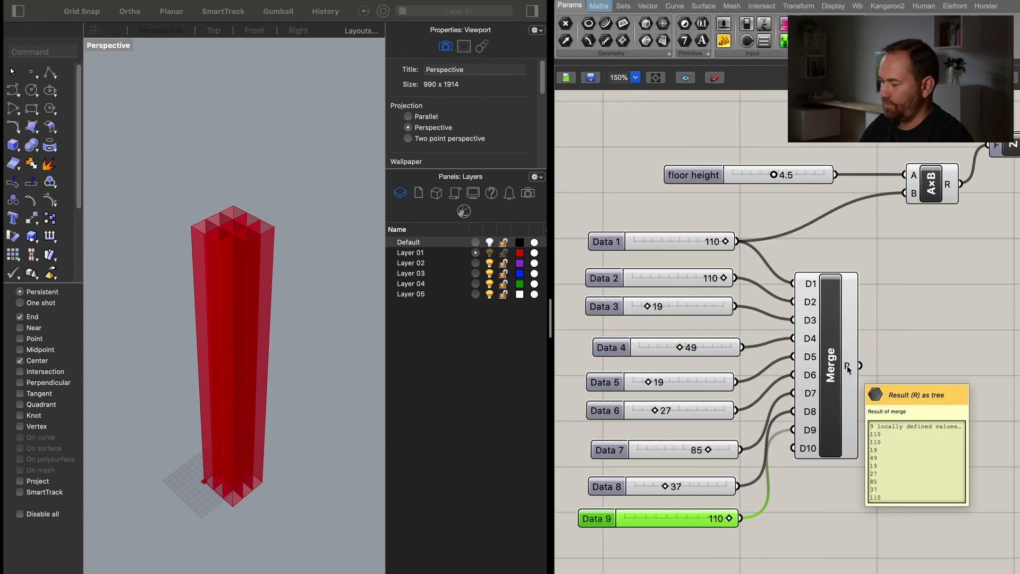
Feed Merge into multiplication input B, then lower Data 9 and set Data 7 to 84.
{"action": "left_click_drag", "start_coordinate": [859, 365], "coordinate": [905, 194]}
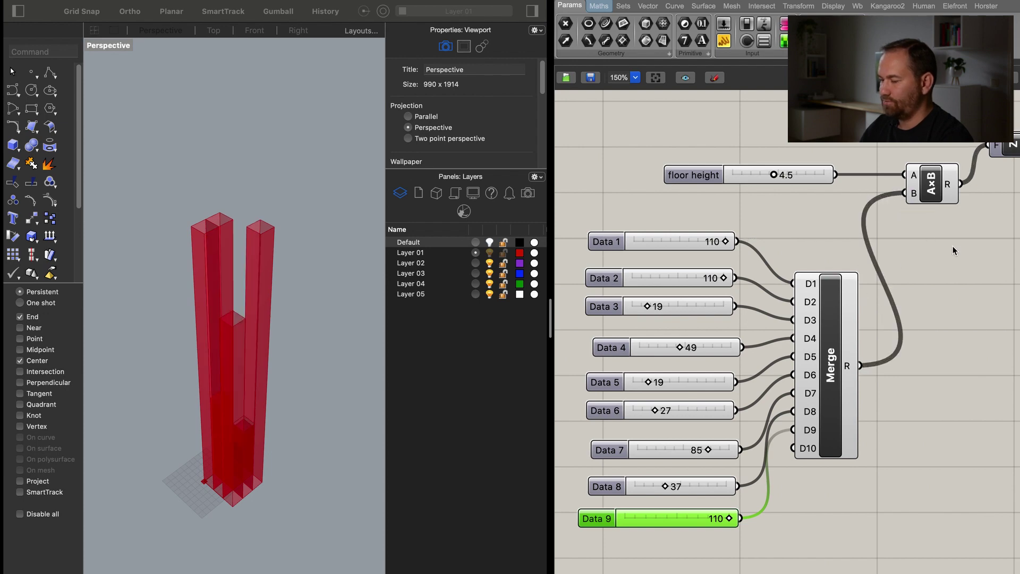
{"action": "right_click_drag", "start_coordinate": [312, 442], "coordinate": [241, 375]}
{"action": "left_click_drag", "start_coordinate": [730, 517], "coordinate": [700, 520]}
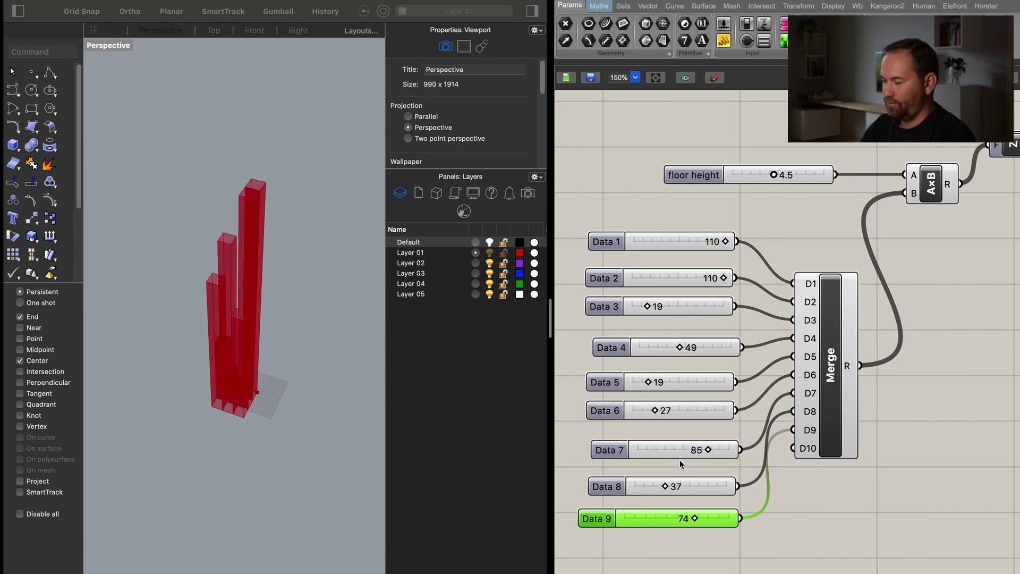
{"action": "mouse_move", "coordinate": [706, 449]}
{"action": "left_mouse_down"}
{"action": "mouse_move", "coordinate": [694, 450]}
{"action": "mouse_move", "coordinate": [703, 453]}
{"action": "left_mouse_up"}
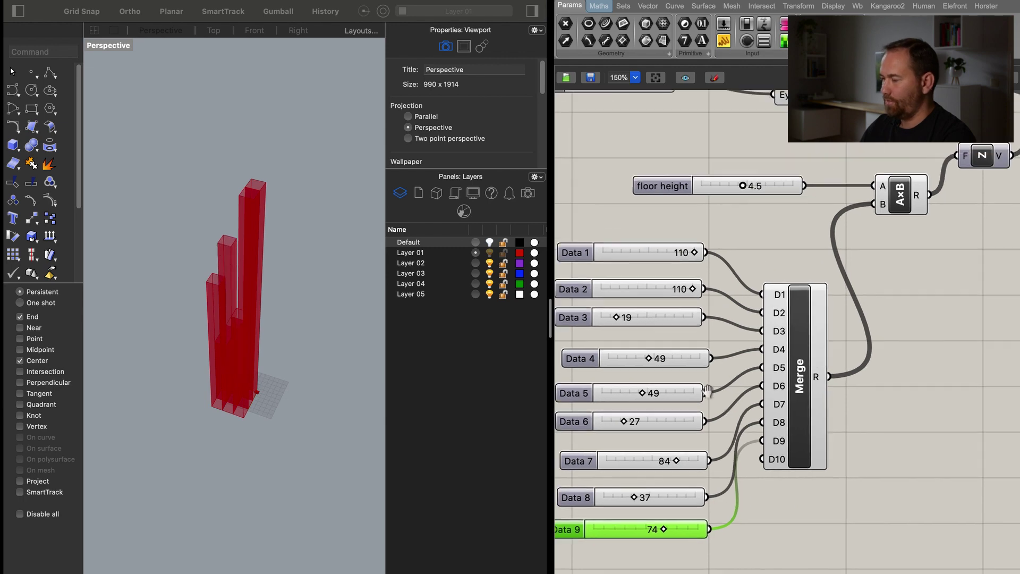
{"action": "right_click_drag", "start_coordinate": [978, 301], "coordinate": [782, 408]}
{"action": "left_click_drag", "start_coordinate": [922, 323], "coordinate": [883, 242]}
Move Unit Z beside A×B and reposition the Crv and Extr components closer together.
{"action": "left_click", "coordinate": [918, 398]}
{"action": "left_click", "coordinate": [907, 307]}
{"action": "left_click_drag", "start_coordinate": [906, 307], "coordinate": [788, 308]}
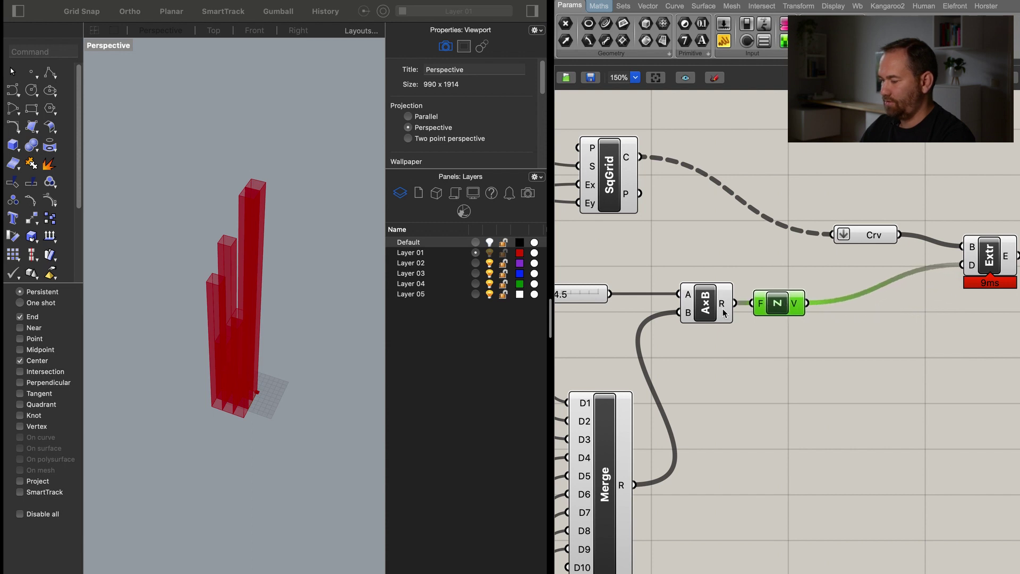
{"action": "right_click_drag", "start_coordinate": [896, 344], "coordinate": [769, 364]}
{"action": "left_click_drag", "start_coordinate": [764, 260], "coordinate": [802, 272]}
{"action": "left_click_drag", "start_coordinate": [947, 219], "coordinate": [754, 319]}
{"action": "left_click_drag", "start_coordinate": [781, 269], "coordinate": [886, 210]}
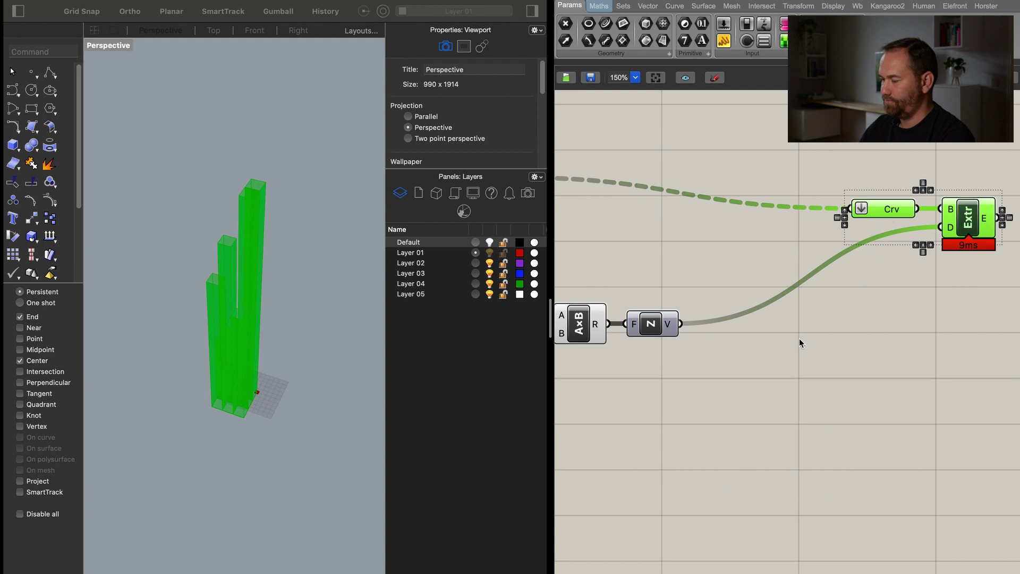
{"action": "right_click_drag", "start_coordinate": [684, 319], "coordinate": [851, 302]}
{"action": "scroll", "coordinate": [898, 329], "scroll_direction": "right", "scroll_amount": 5}
{"action": "scroll", "coordinate": [898, 330], "scroll_direction": "up", "scroll_amount": 1}
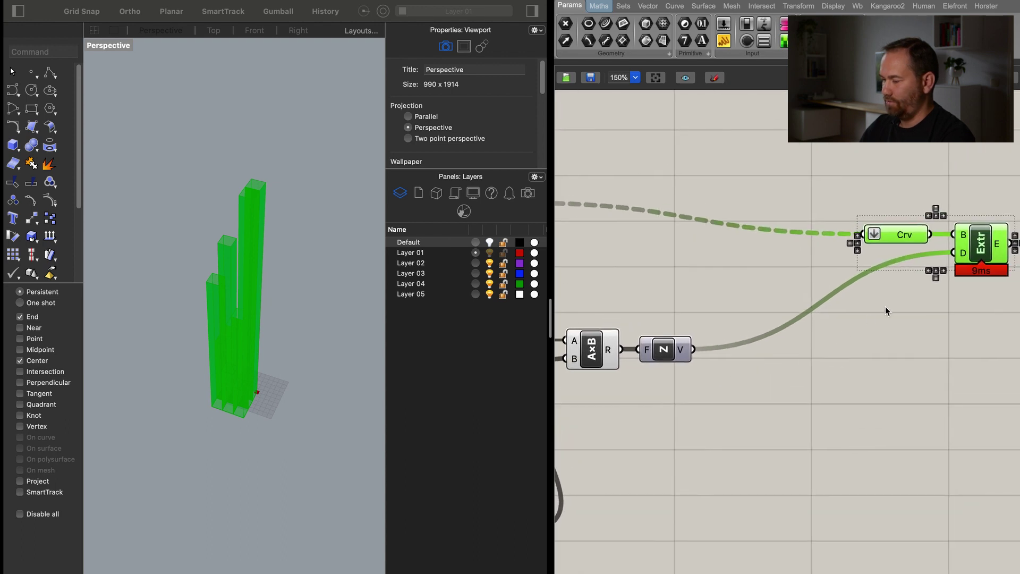
Route Unit Z through a new Vec parameter into Extrude, then group Crv, Vec and Extr.
{"action": "double_click", "coordinate": [885, 306]}
{"action": "type", "text": "vector"}
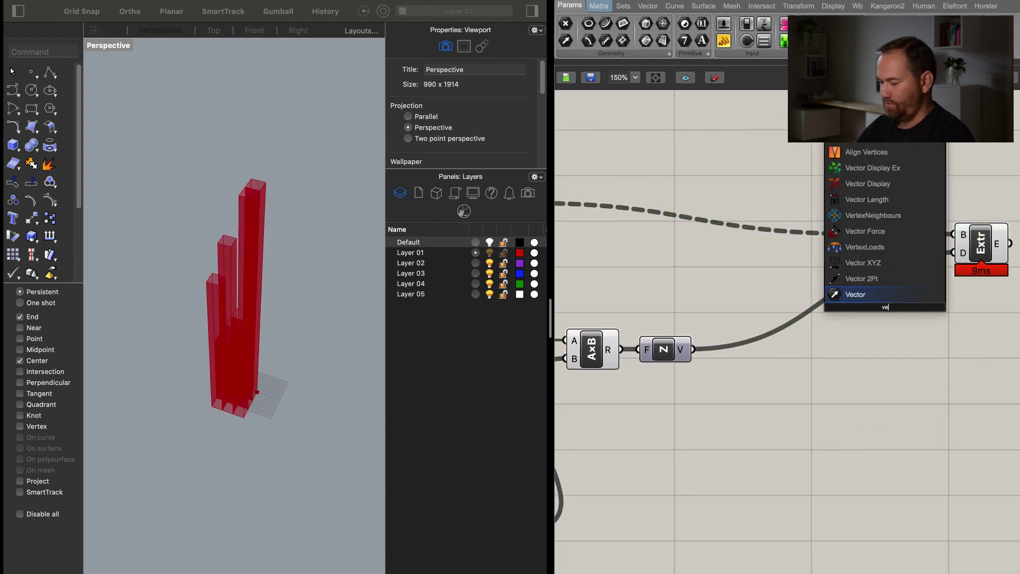
{"action": "left_click", "coordinate": [861, 277]}
{"action": "left_click_drag", "start_coordinate": [693, 349], "coordinate": [952, 253]}
{"action": "left_click_drag", "start_coordinate": [888, 308], "coordinate": [899, 276]}
{"action": "left_click_drag", "start_coordinate": [1009, 178], "coordinate": [870, 318]}
{"action": "key", "text": "ctrl+g"}
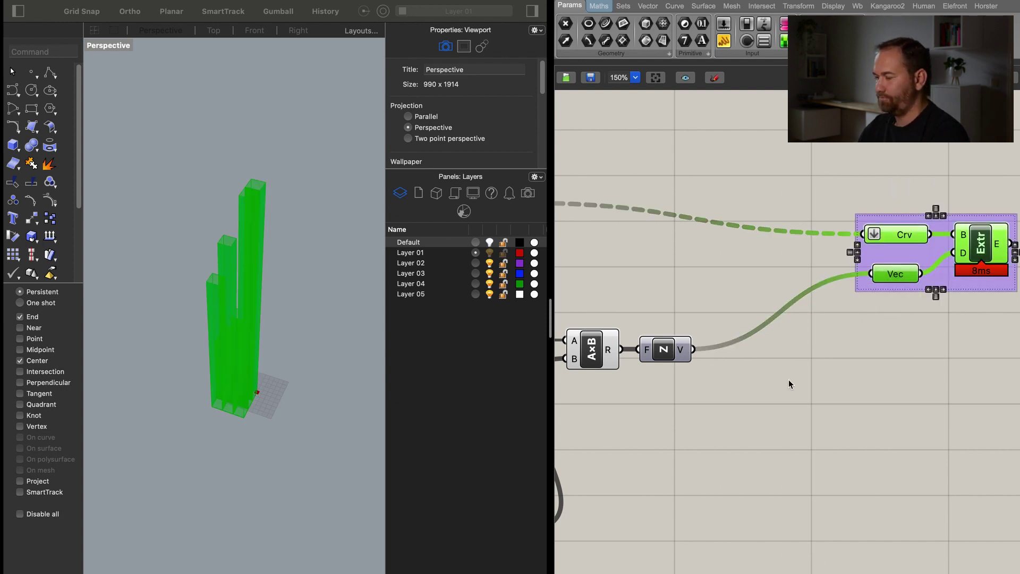
Reposition the floor height, A×B and Unit Z components and raise Data 3 to 57.
{"action": "scroll", "coordinate": [790, 383], "scroll_direction": "left", "scroll_amount": 5}
{"action": "left_click", "coordinate": [724, 213]}
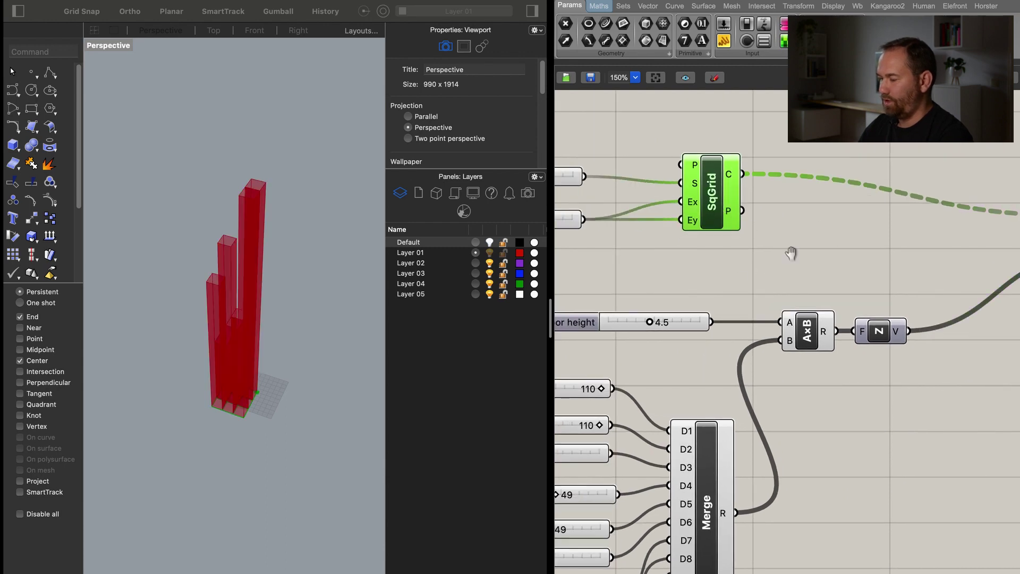
{"action": "scroll", "coordinate": [926, 156], "scroll_direction": "down", "scroll_amount": 5}
{"action": "left_click_drag", "start_coordinate": [926, 156], "coordinate": [563, 226]}
{"action": "left_click_drag", "start_coordinate": [741, 153], "coordinate": [751, 182]}
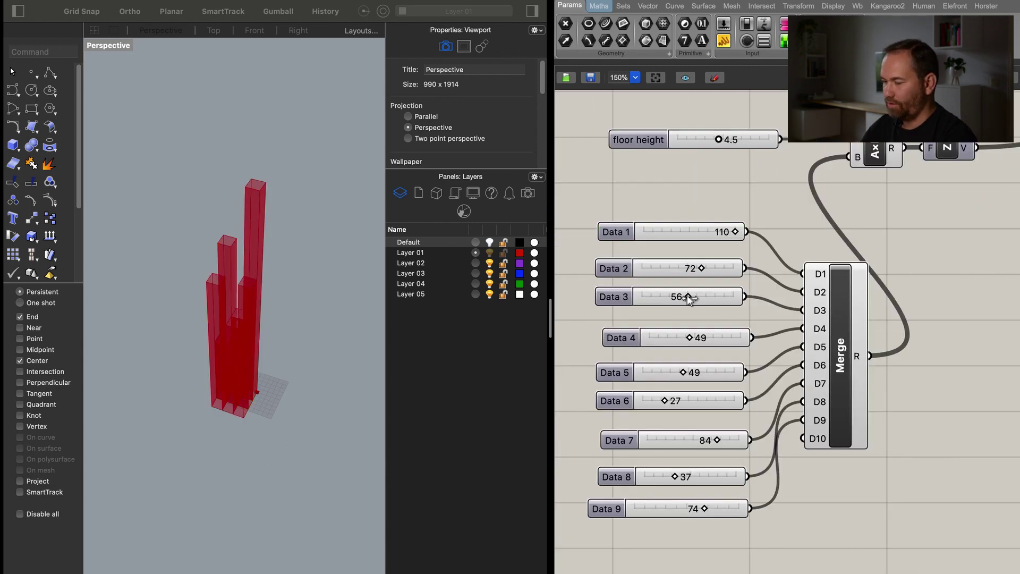
{"action": "left_click_drag", "start_coordinate": [688, 296], "coordinate": [691, 298]}
{"action": "right_click_drag", "start_coordinate": [948, 248], "coordinate": [711, 329]}
{"action": "scroll", "coordinate": [711, 333], "scroll_direction": "right", "scroll_amount": 4}
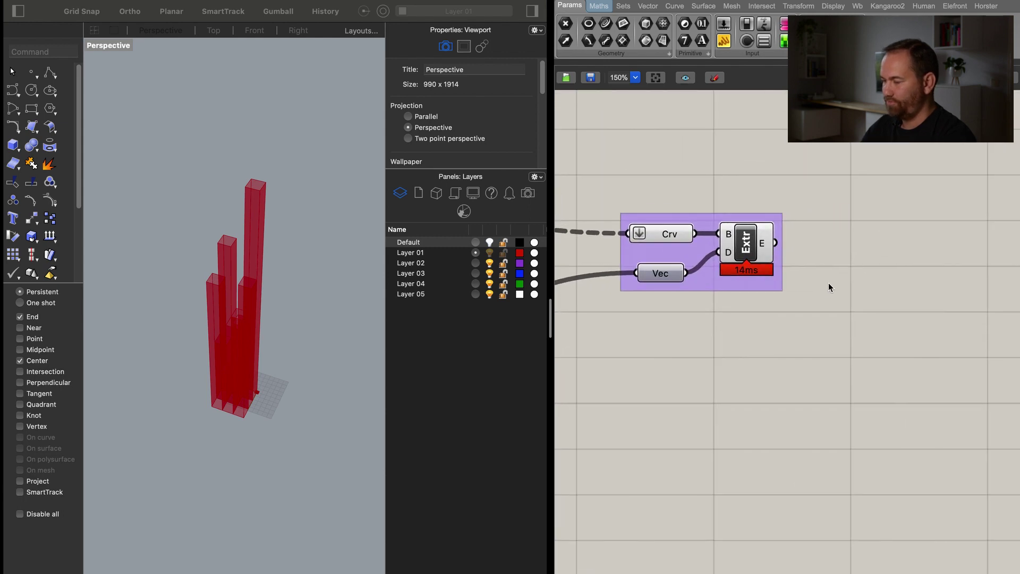
Cap the extruded towers with a Cap Holes component added to the purple group.
{"action": "double_click", "coordinate": [863, 265]}
{"action": "type", "text": "cap"}
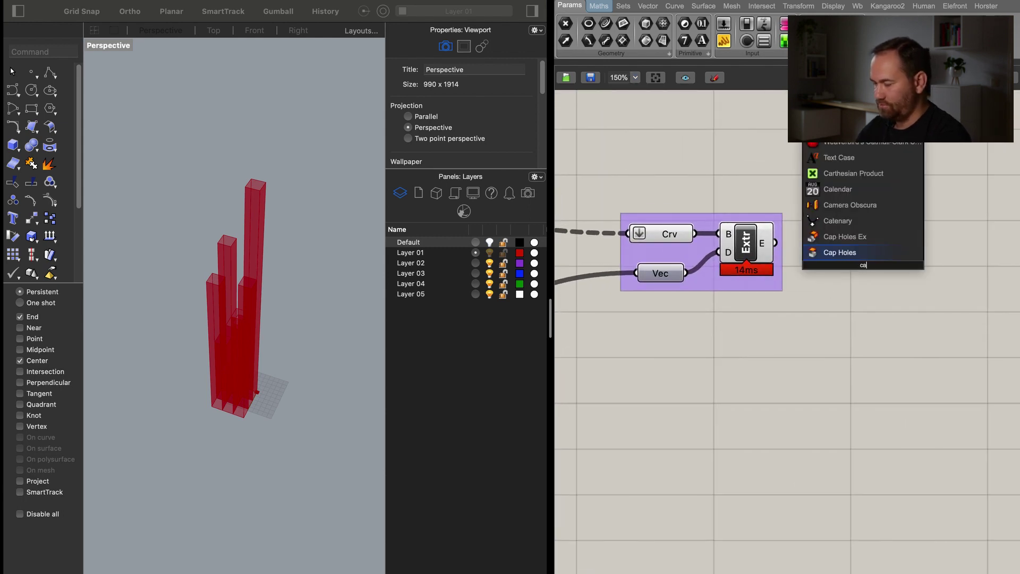
{"action": "left_click", "coordinate": [842, 254]}
{"action": "left_click_drag", "start_coordinate": [836, 263], "coordinate": [775, 243]}
{"action": "right_click", "coordinate": [732, 291]}
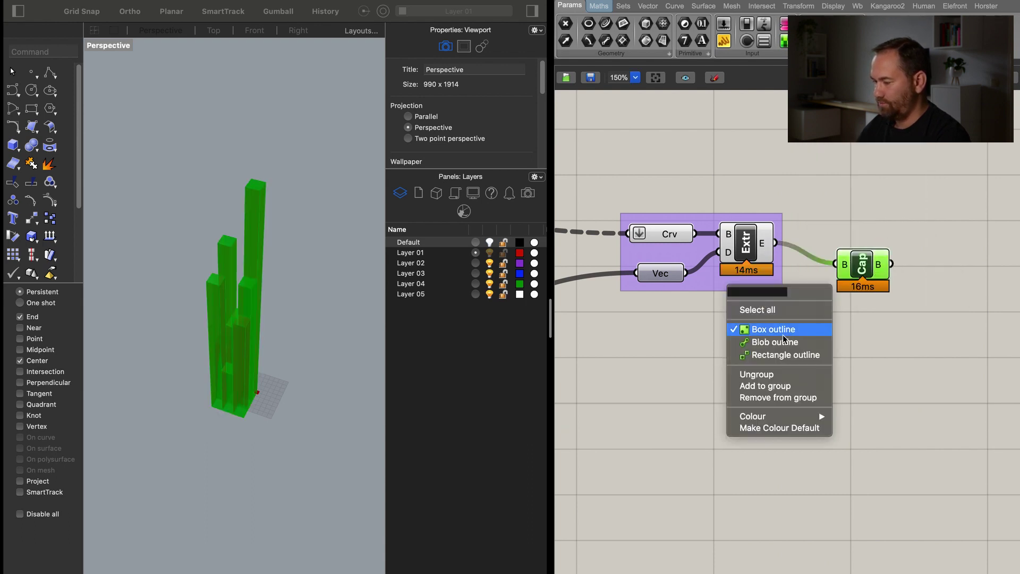
{"action": "left_click", "coordinate": [785, 387]}
{"action": "left_click_drag", "start_coordinate": [857, 264], "coordinate": [849, 251]}
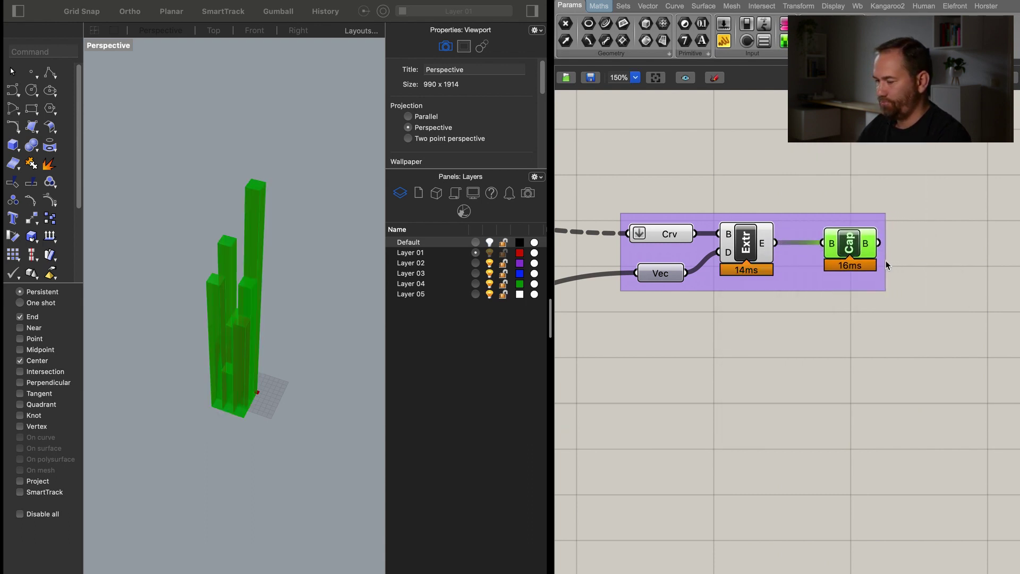
Feed the capped towers into a new Geo parameter.
{"action": "double_click", "coordinate": [943, 252]}
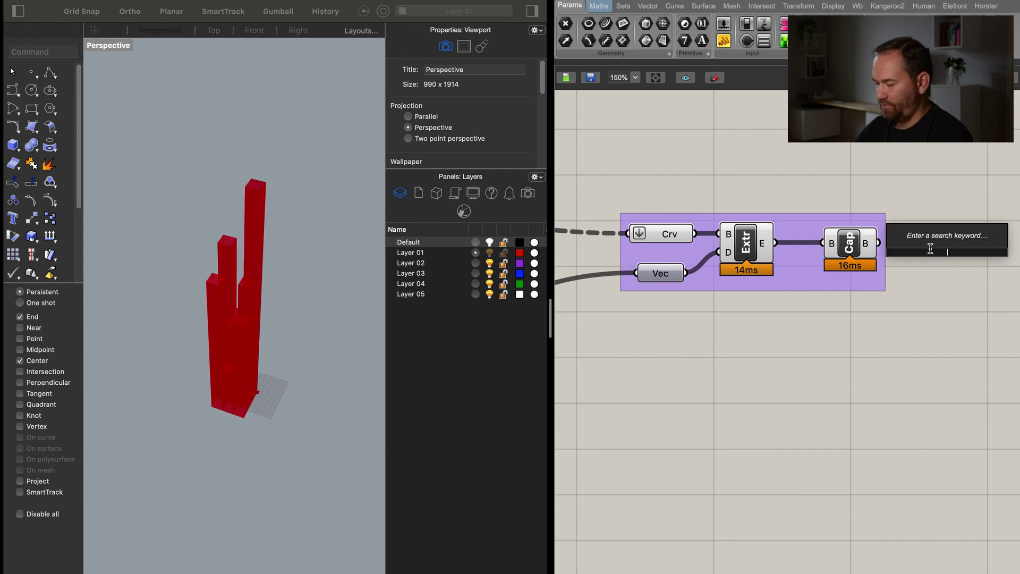
{"action": "type", "text": "bre"}
{"action": "key", "text": "BackSpace"}
{"action": "key", "text": "BackSpace"}
{"action": "key", "text": "BackSpace"}
{"action": "type", "text": "eo"}
{"action": "key", "text": "Return"}
{"action": "left_click_drag", "start_coordinate": [878, 243], "coordinate": [950, 251]}
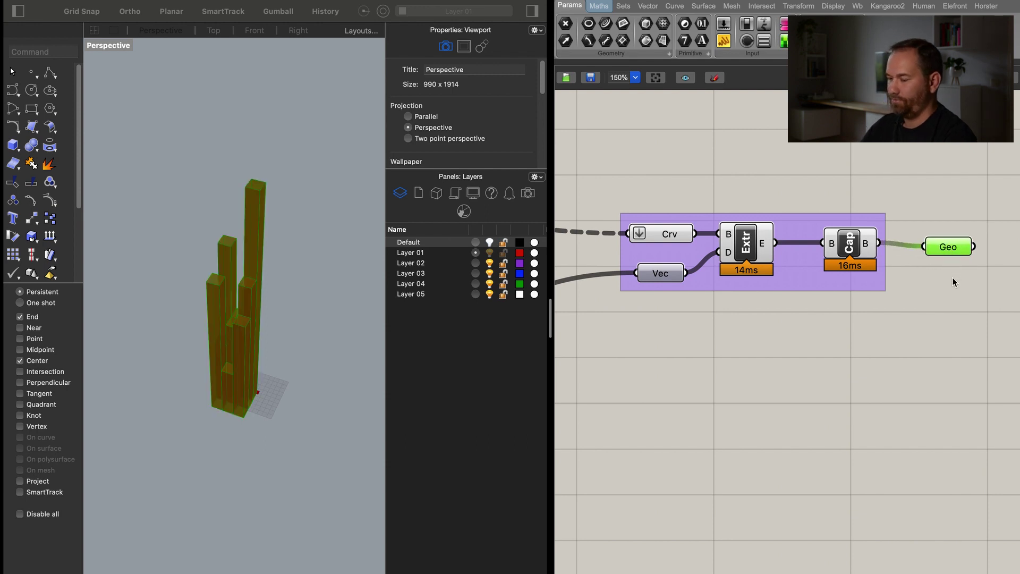
Turn off preview for the grouped components.
{"action": "left_click_drag", "start_coordinate": [879, 176], "coordinate": [655, 285]}
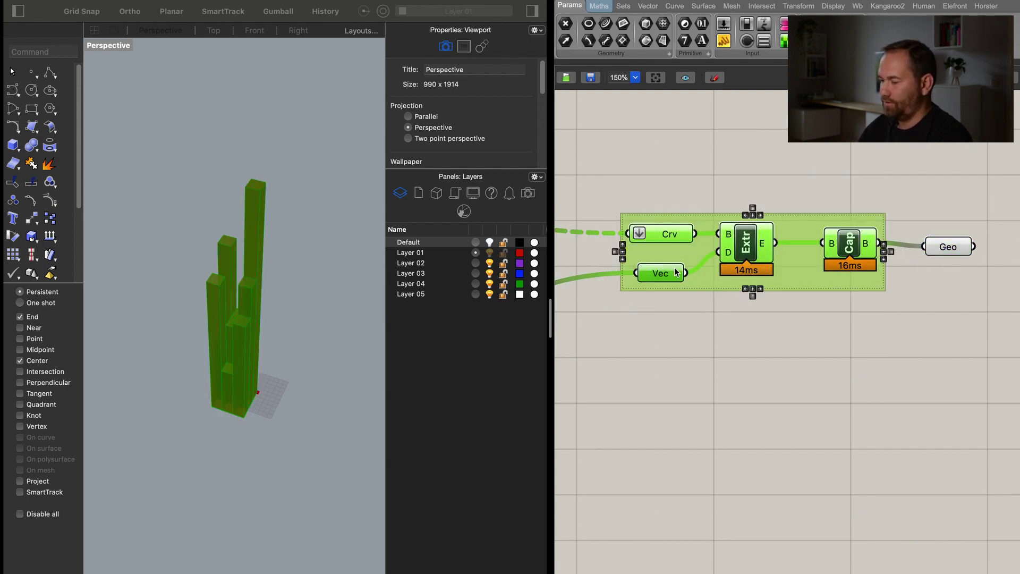
{"action": "right_click", "coordinate": [625, 173]}
{"action": "left_click", "coordinate": [672, 192]}
{"action": "left_click", "coordinate": [954, 250]}
{"action": "left_click", "coordinate": [964, 305]}
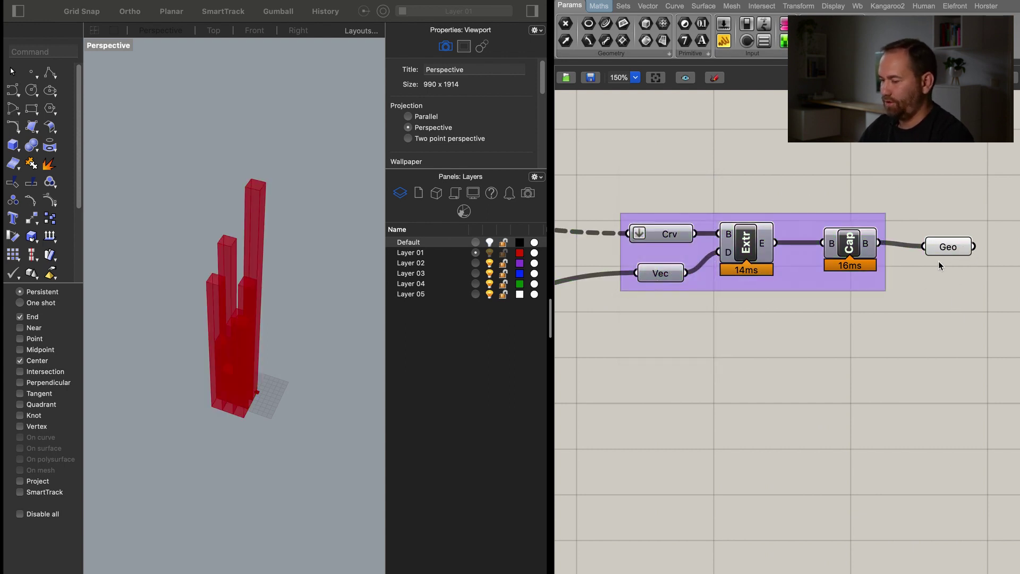
Orbit the Perspective view to inspect the towers from above and at a tilt.
{"action": "right_click_drag", "start_coordinate": [658, 379], "coordinate": [716, 368]}
{"action": "scroll", "coordinate": [770, 355], "scroll_direction": "down", "scroll_amount": 5}
{"action": "scroll", "coordinate": [717, 368], "scroll_direction": "up", "scroll_amount": 10}
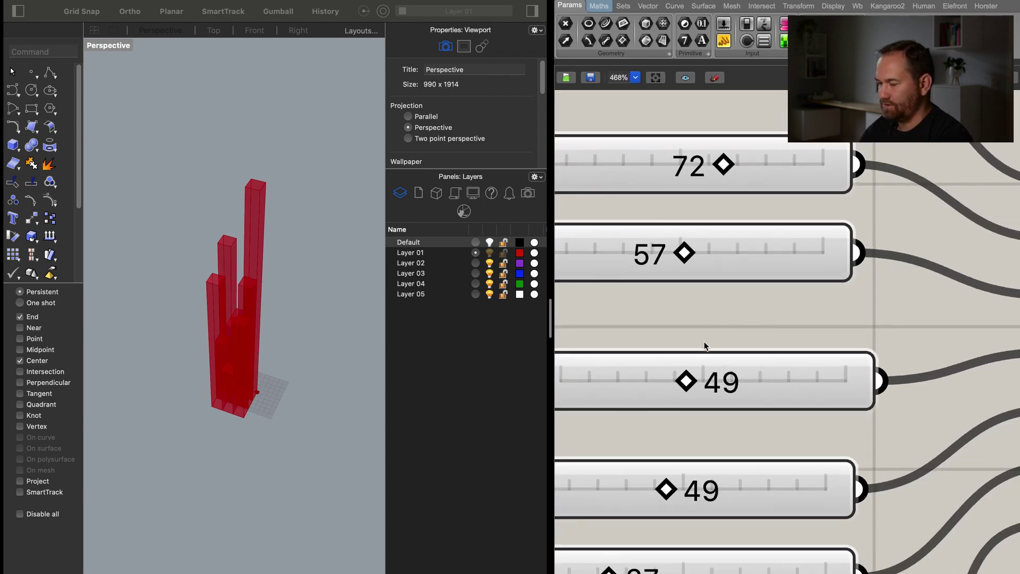
{"action": "scroll", "coordinate": [708, 386], "scroll_direction": "down", "scroll_amount": 6}
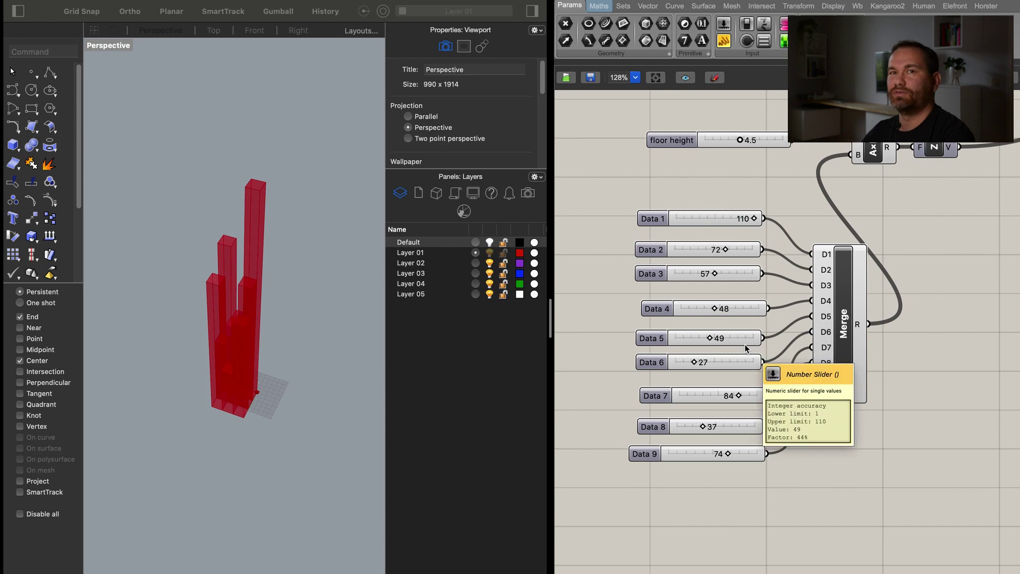
{"action": "right_click_drag", "start_coordinate": [292, 268], "coordinate": [283, 312]}
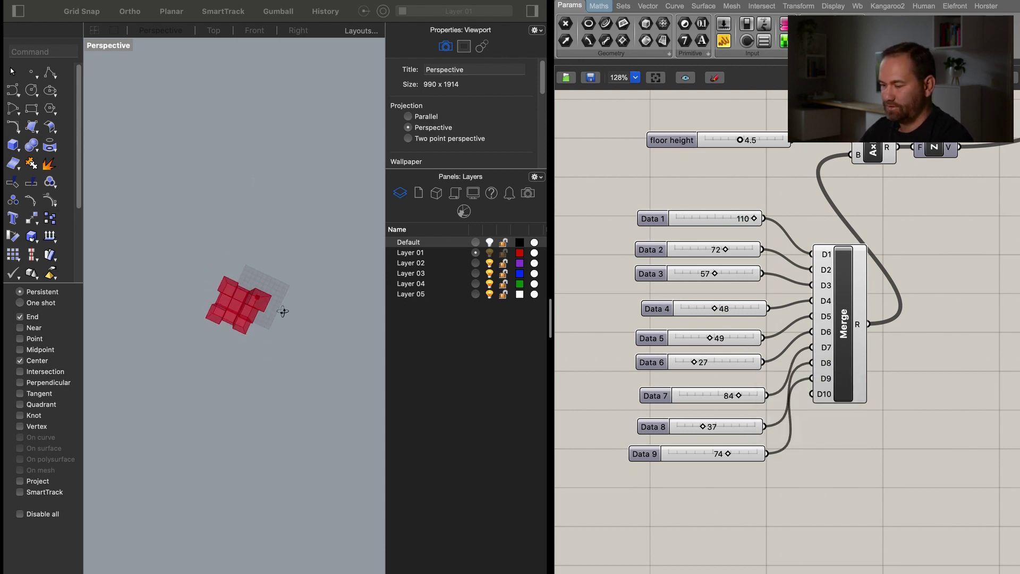
{"action": "scroll", "coordinate": [223, 311], "scroll_direction": "up", "scroll_amount": 5}
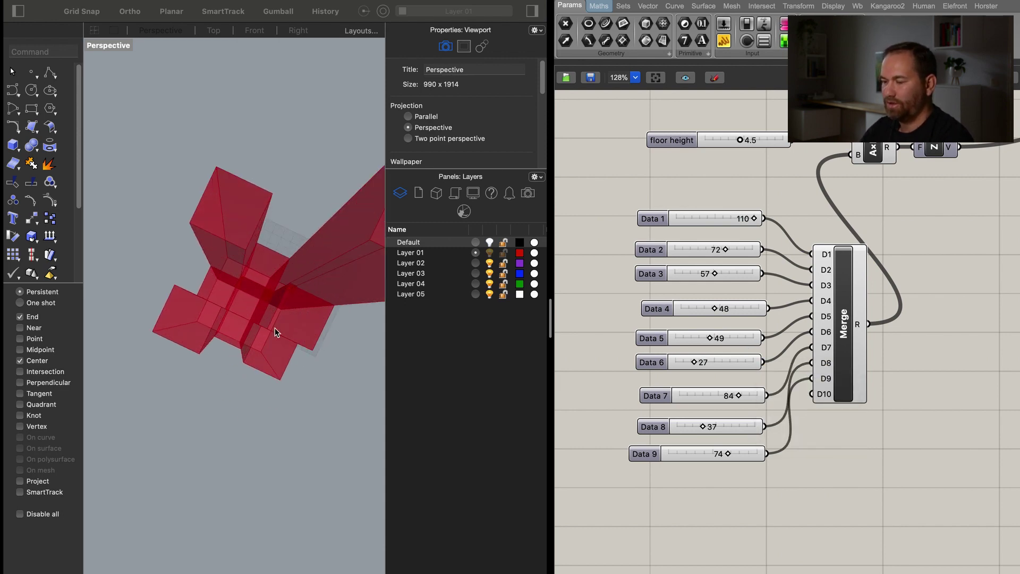
{"action": "right_click_drag", "start_coordinate": [272, 323], "coordinate": [266, 293]}
{"action": "scroll", "coordinate": [266, 270], "scroll_direction": "down", "scroll_amount": 5}
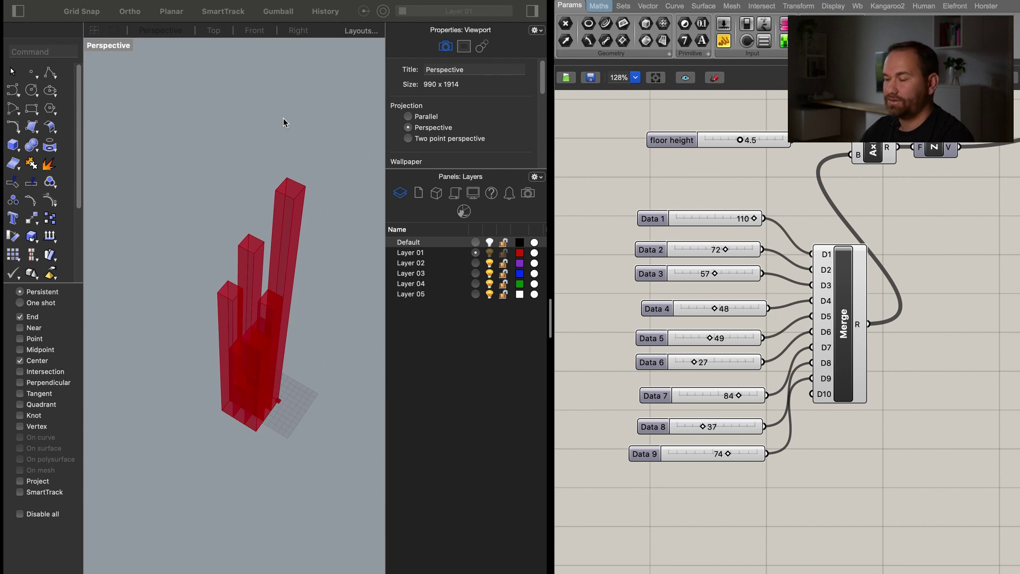
{"action": "right_click_drag", "start_coordinate": [260, 286], "coordinate": [243, 311]}
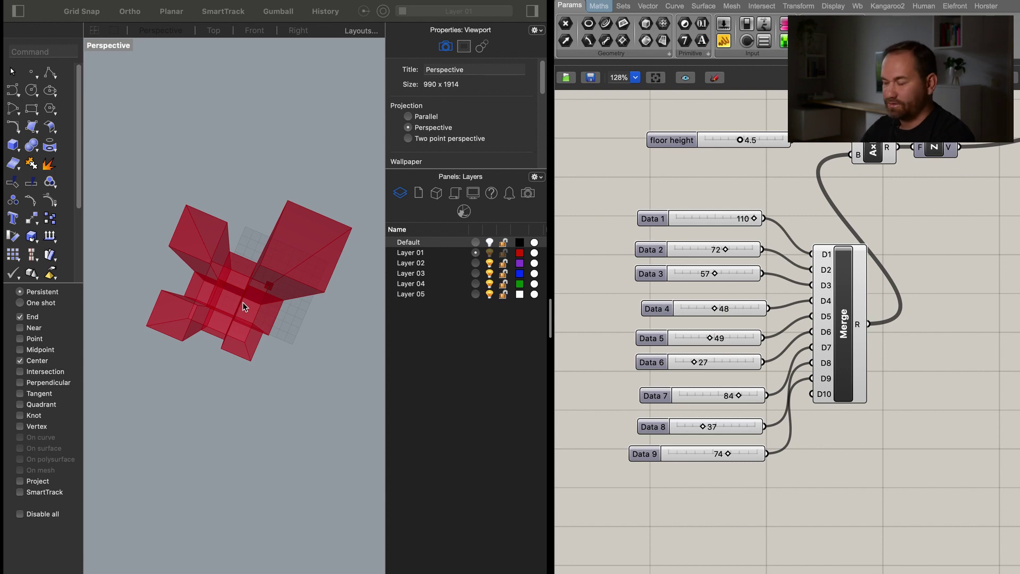
Nudge the Merge component down and right, bringing the Data sliders into view.
{"action": "left_click_drag", "start_coordinate": [848, 374], "coordinate": [859, 394]}
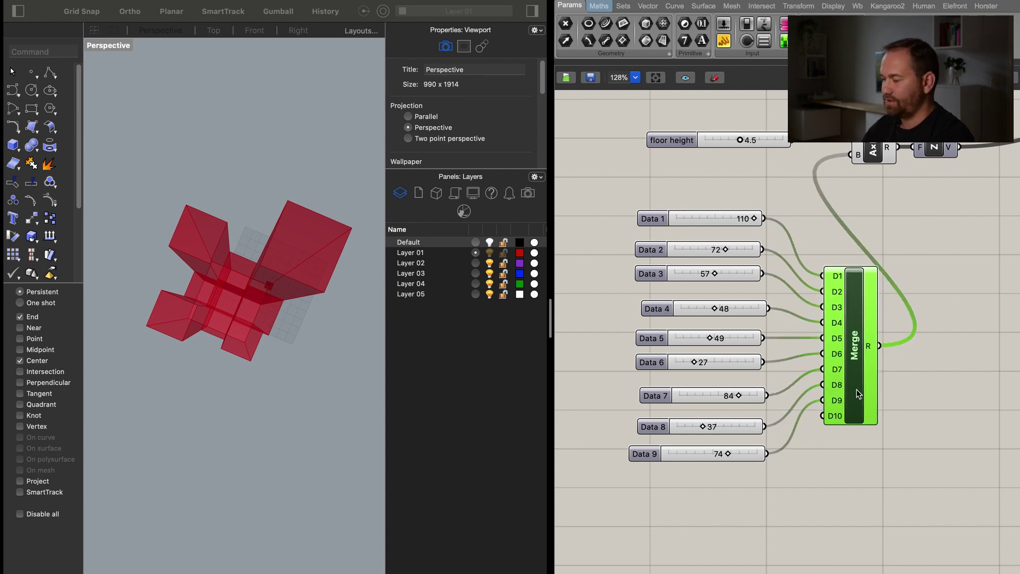
{"action": "scroll", "coordinate": [881, 386], "scroll_direction": "right", "scroll_amount": 4}
{"action": "scroll", "coordinate": [882, 386], "scroll_direction": "down", "scroll_amount": 2}
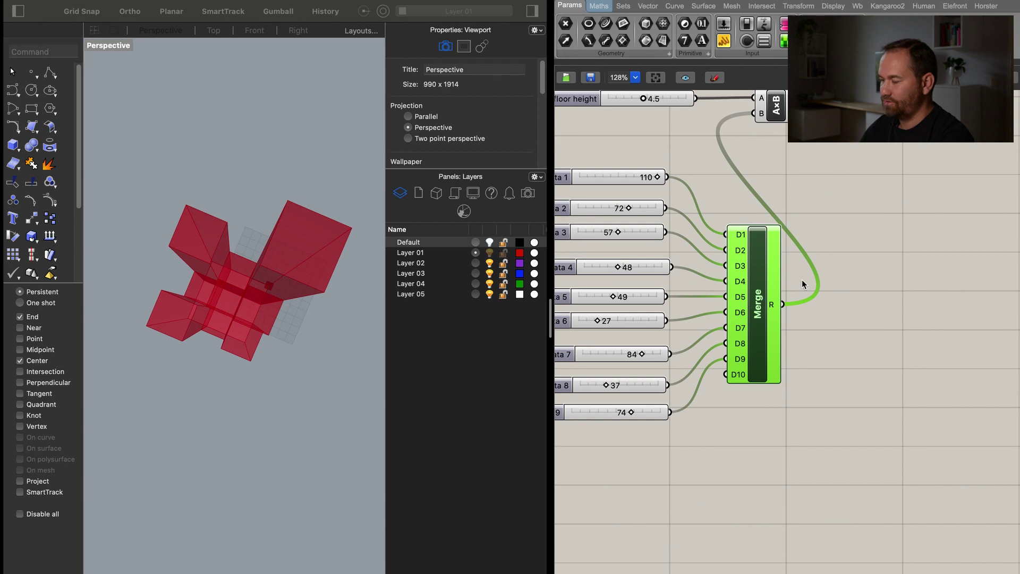
{"action": "scroll", "coordinate": [797, 298], "scroll_direction": "right", "scroll_amount": 2}
{"action": "scroll", "coordinate": [796, 298], "scroll_direction": "down", "scroll_amount": 2}
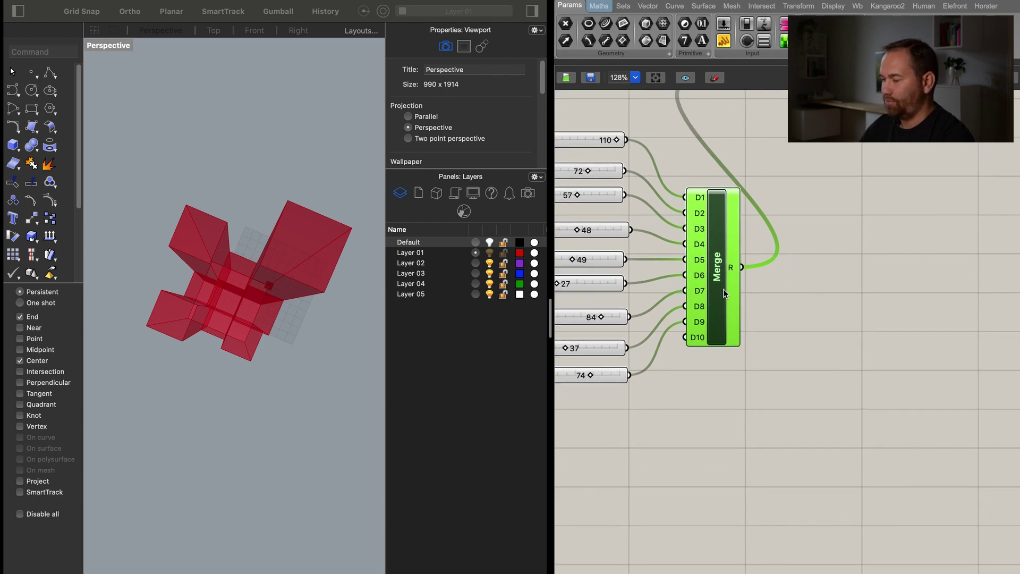
{"action": "right_click_drag", "start_coordinate": [795, 311], "coordinate": [873, 315]}
Set the Data 5 slider to 110 and view the taller tower from the side.
{"action": "left_click_drag", "start_coordinate": [595, 255], "coordinate": [561, 255]}
{"action": "mouse_move", "coordinate": [642, 429]}
{"action": "left_mouse_down"}
{"action": "mouse_move", "coordinate": [612, 428]}
{"action": "mouse_move", "coordinate": [629, 425]}
{"action": "left_mouse_up"}
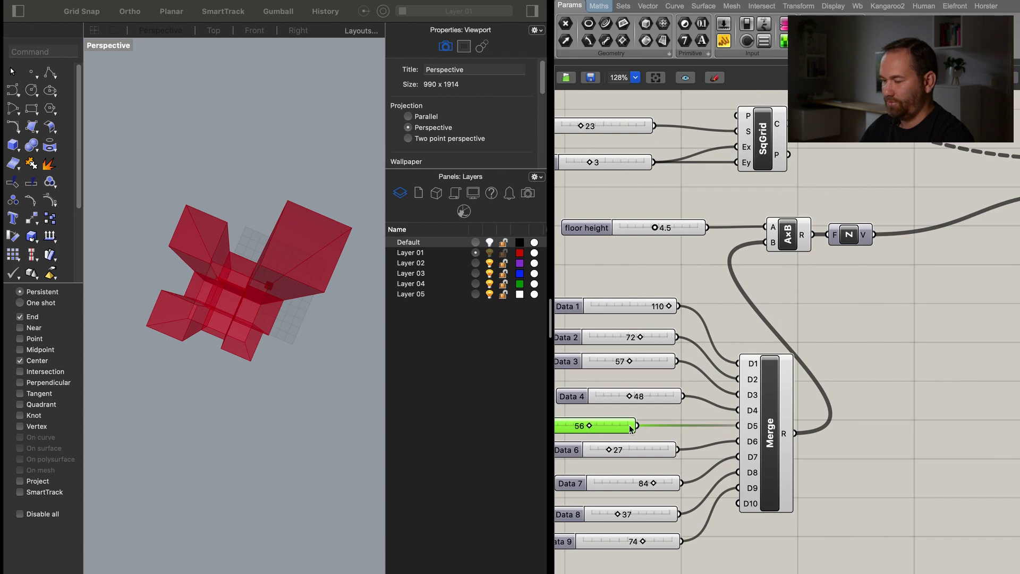
{"action": "right_click_drag", "start_coordinate": [629, 425], "coordinate": [733, 396]}
{"action": "right_click_drag", "start_coordinate": [161, 397], "coordinate": [175, 346]}
{"action": "left_click_drag", "start_coordinate": [701, 399], "coordinate": [745, 402]}
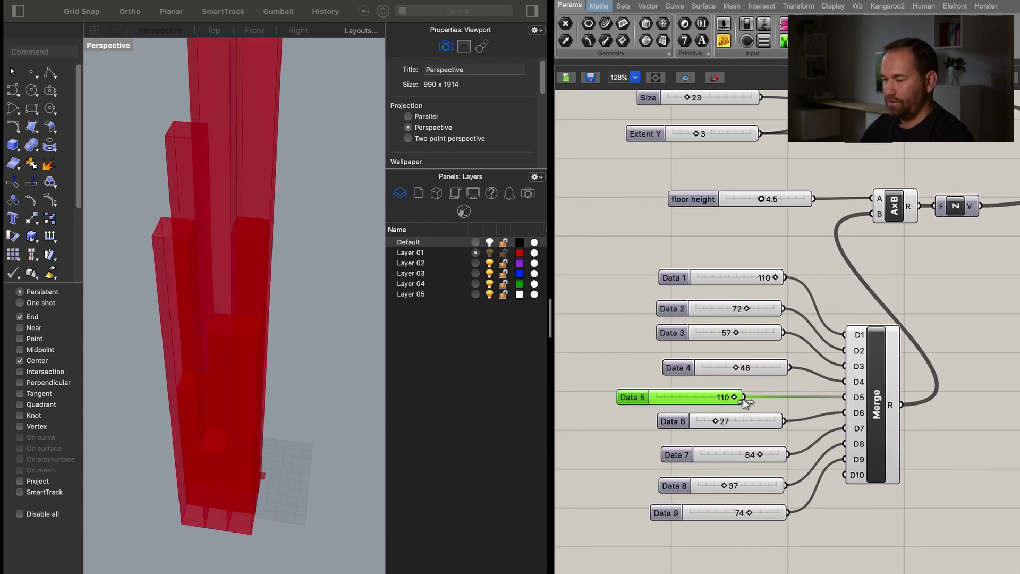
{"action": "left_click_drag", "start_coordinate": [635, 399], "coordinate": [611, 393]}
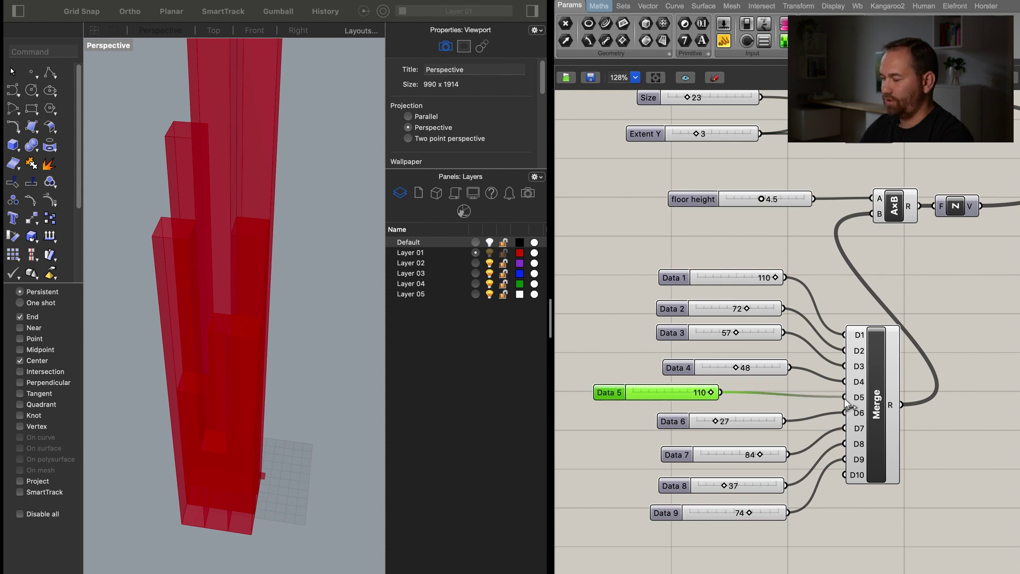
Unplug the 110 slider from Merge input D5.
{"action": "scroll", "coordinate": [846, 405], "scroll_direction": "right", "scroll_amount": 4}
{"action": "scroll", "coordinate": [846, 405], "scroll_direction": "down", "scroll_amount": 1}
{"action": "left_click_drag", "start_coordinate": [723, 534], "coordinate": [662, 238]}
{"action": "left_click", "coordinate": [887, 418]}
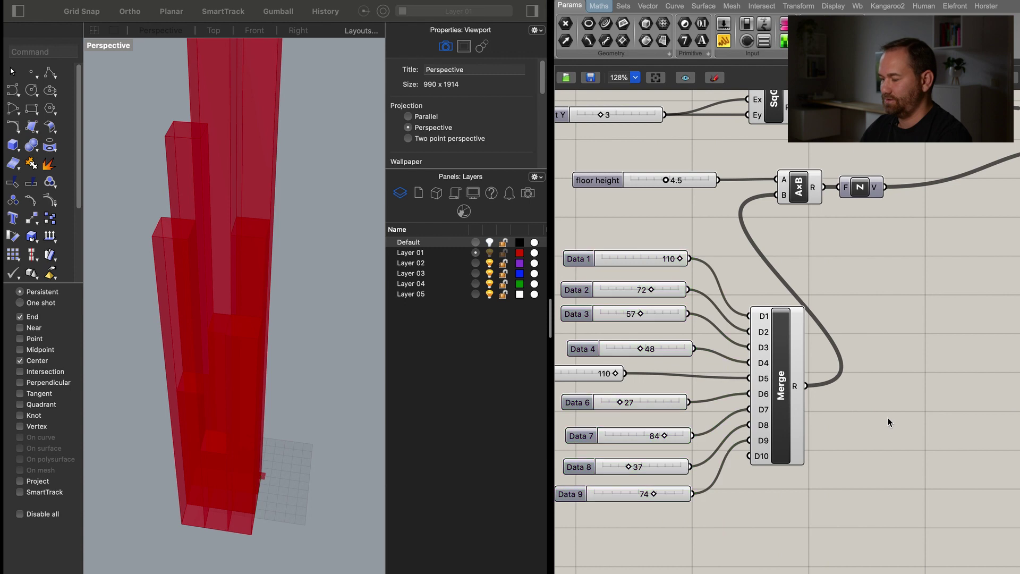
{"action": "scroll", "coordinate": [721, 391], "scroll_direction": "left", "scroll_amount": 2}
{"action": "scroll", "coordinate": [722, 391], "scroll_direction": "down", "scroll_amount": 1}
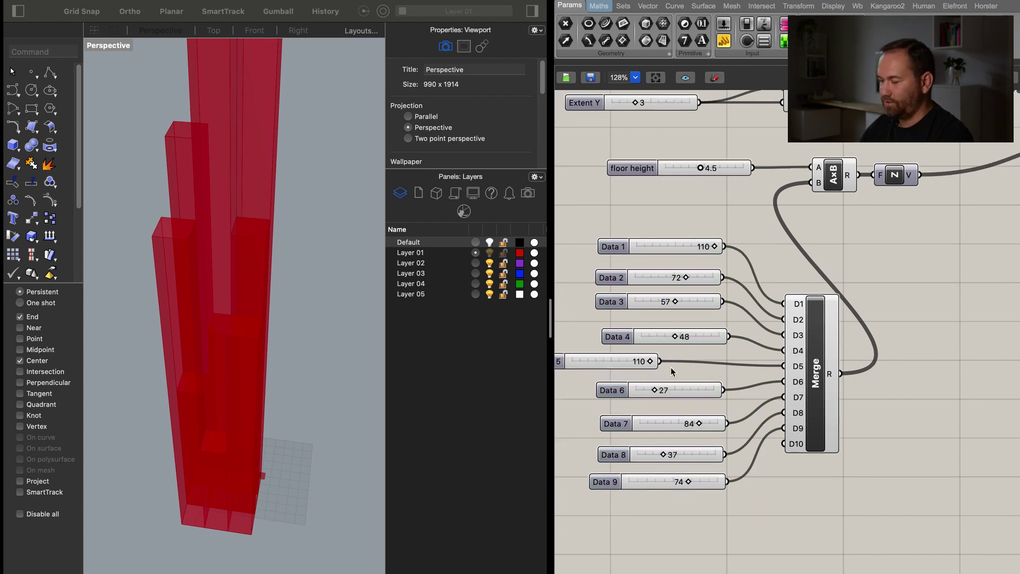
{"action": "left_click_drag", "start_coordinate": [663, 364], "coordinate": [737, 367]}
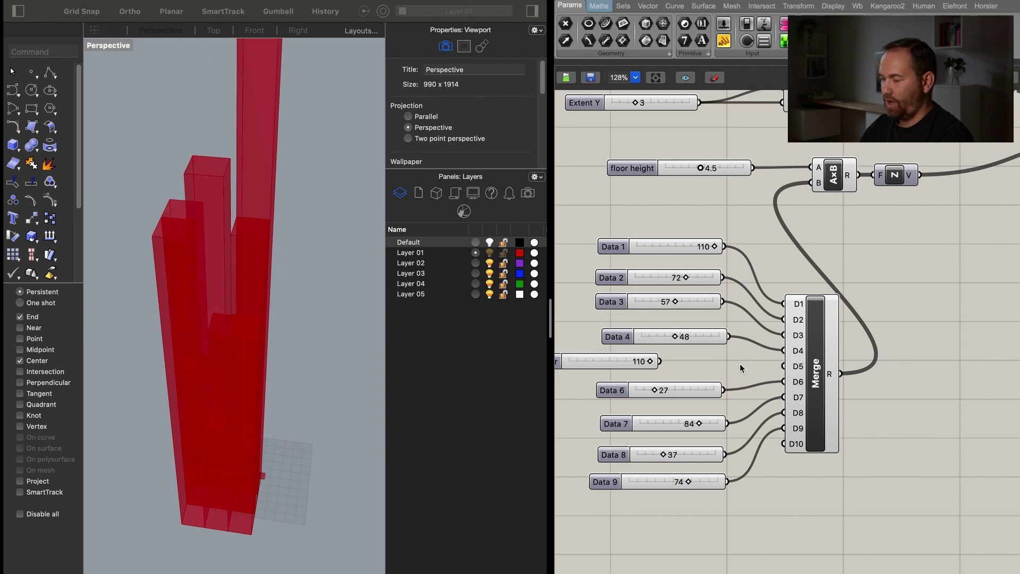
{"action": "scroll", "coordinate": [828, 377], "scroll_direction": "right", "scroll_amount": 2}
{"action": "scroll", "coordinate": [829, 377], "scroll_direction": "down", "scroll_amount": 1}
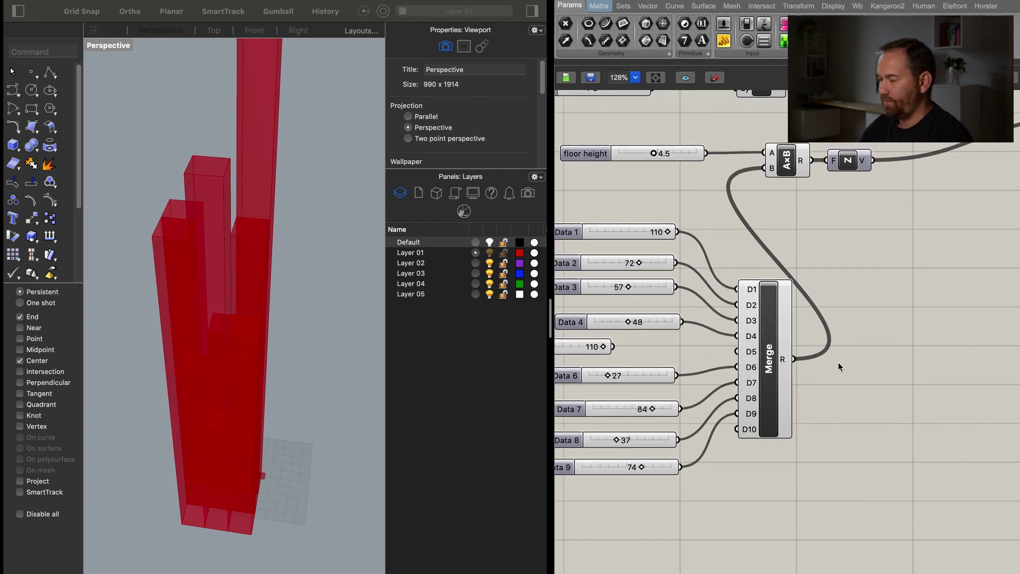
Add a Sort List component with the merged values as its keys.
{"action": "double_click", "coordinate": [879, 406]}
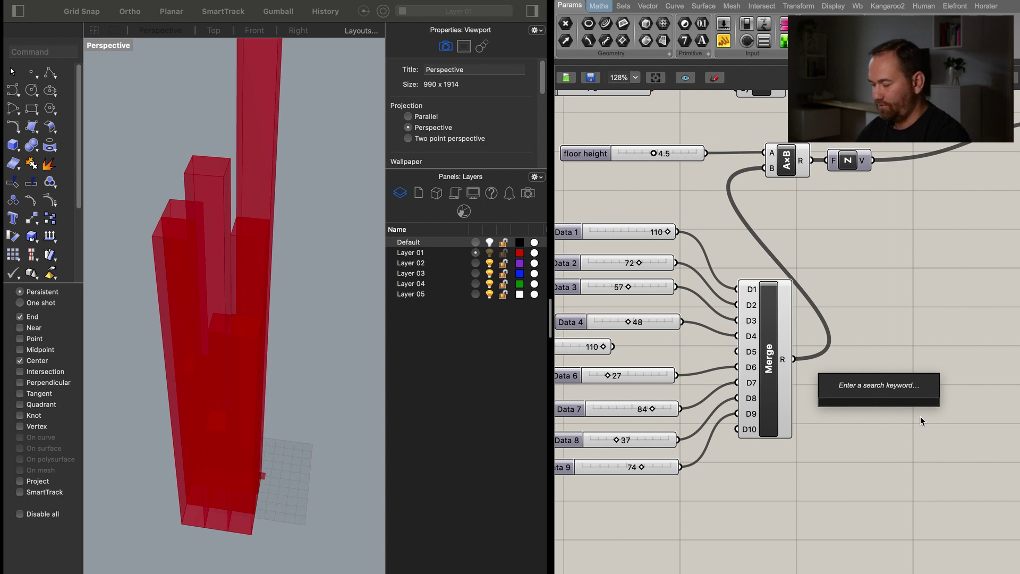
{"action": "type", "text": "sort"}
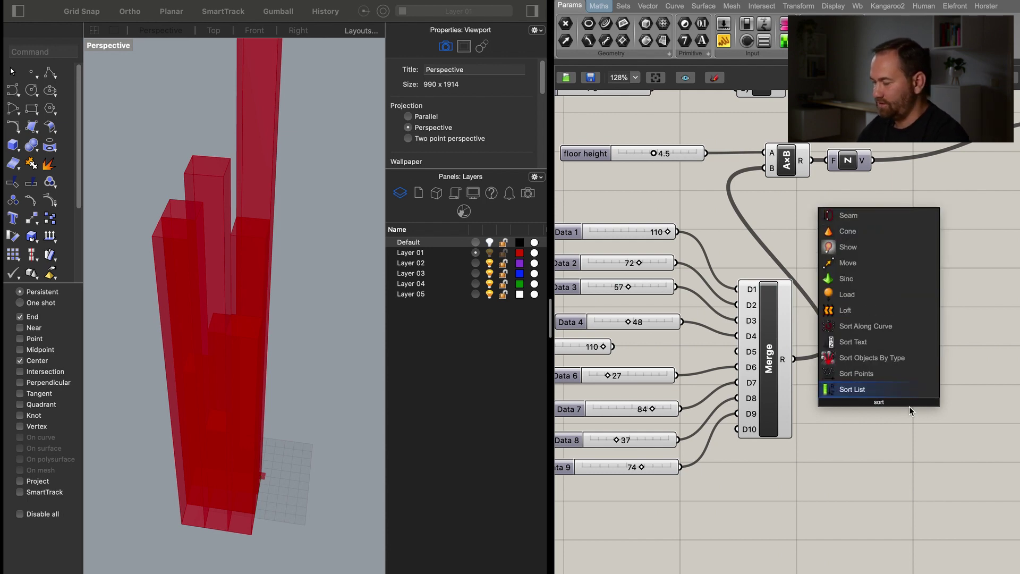
{"action": "key", "text": "Return"}
{"action": "left_click_drag", "start_coordinate": [861, 396], "coordinate": [889, 407]}
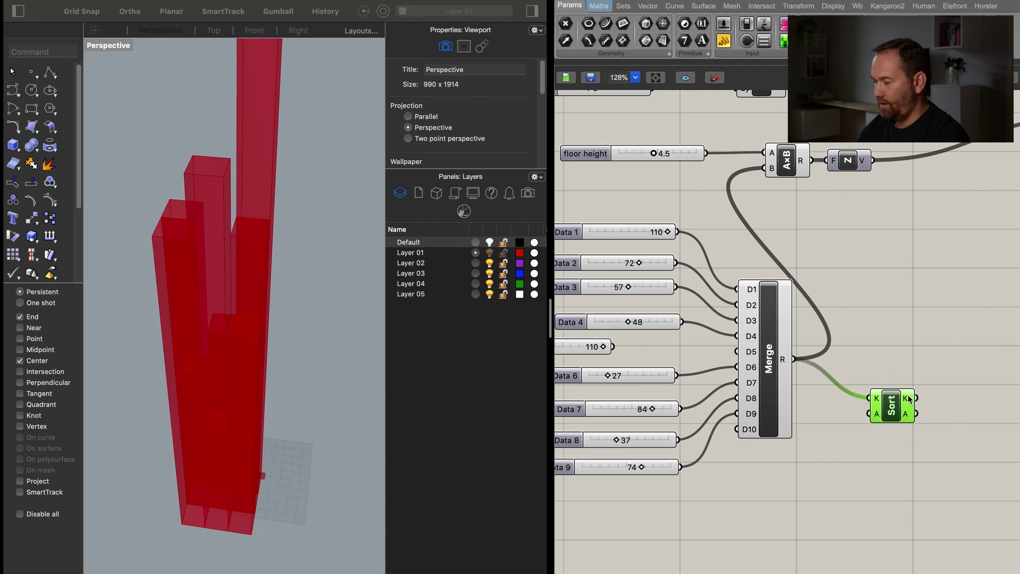
{"action": "mouse_move", "coordinate": [908, 399]}
{"action": "right_click_drag", "start_coordinate": [909, 399], "coordinate": [825, 416]}
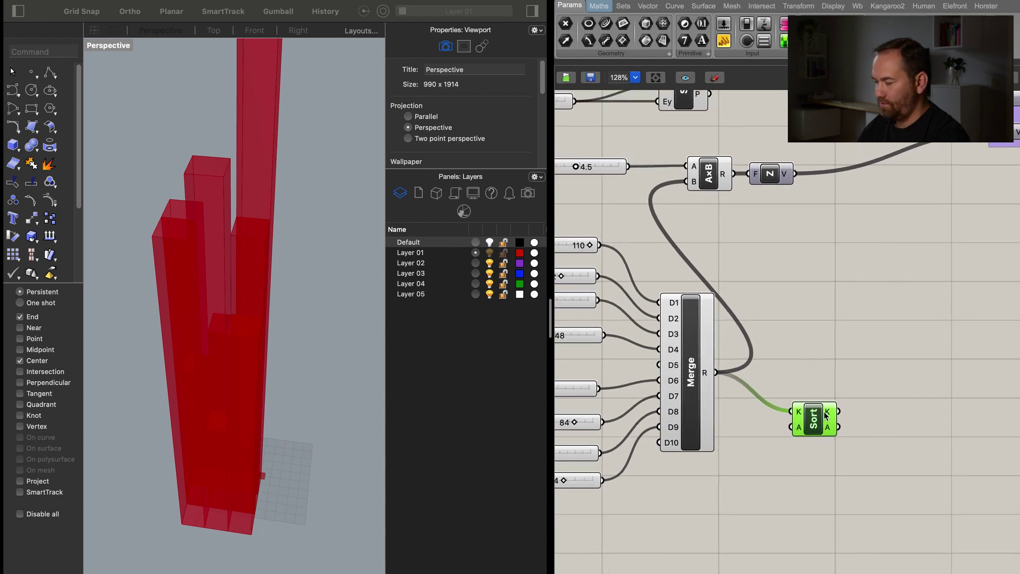
Reverse Sort's K output so the keys run from 110 down to 27.
{"action": "mouse_move", "coordinate": [827, 415]}
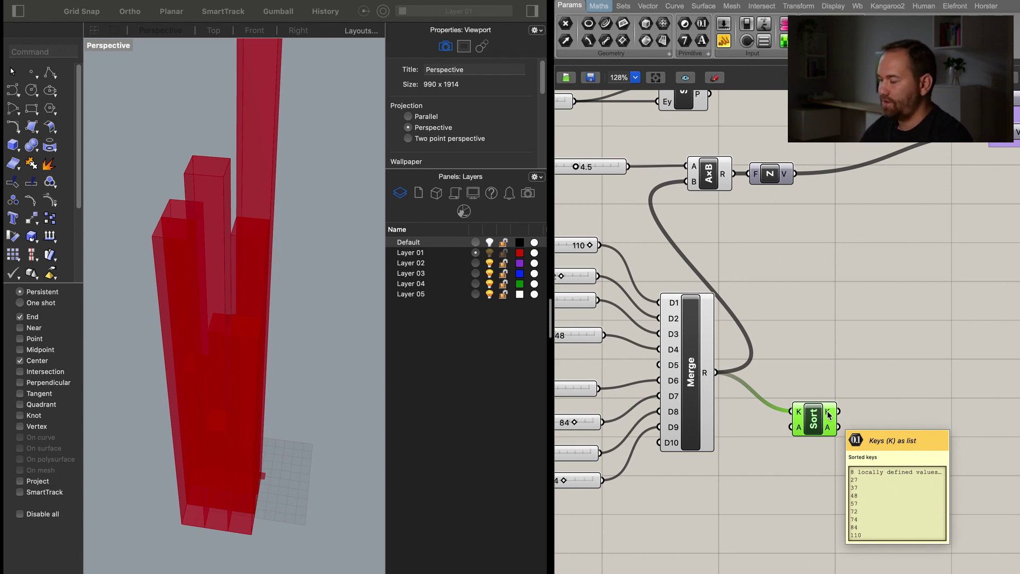
{"action": "right_click", "coordinate": [828, 415]}
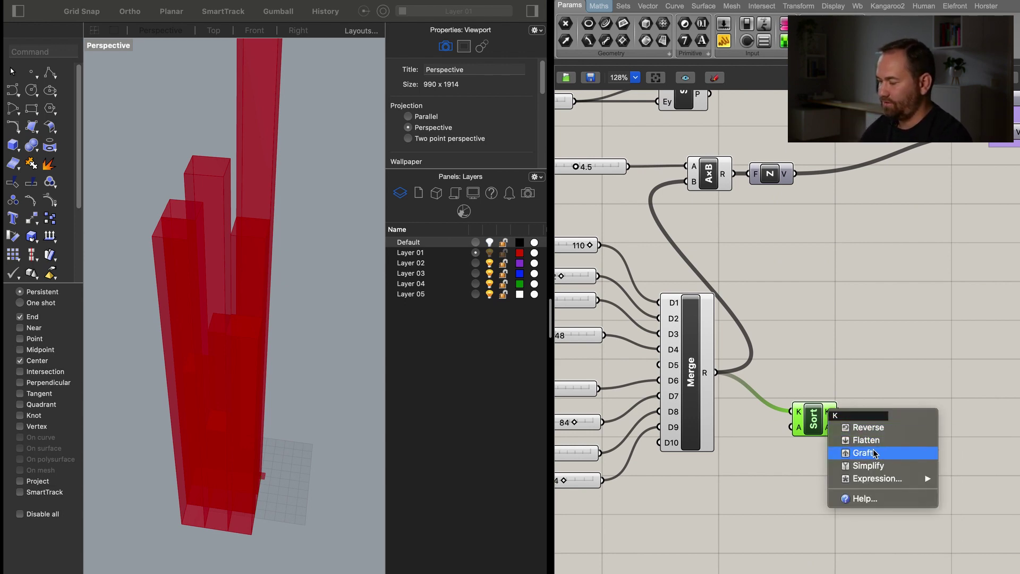
{"action": "left_click", "coordinate": [876, 427]}
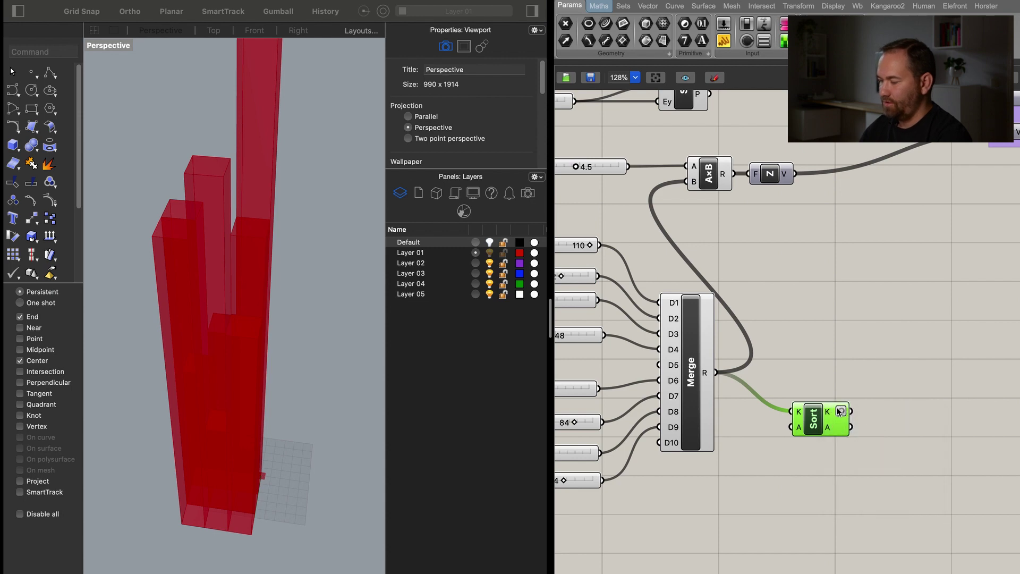
{"action": "mouse_move", "coordinate": [831, 414]}
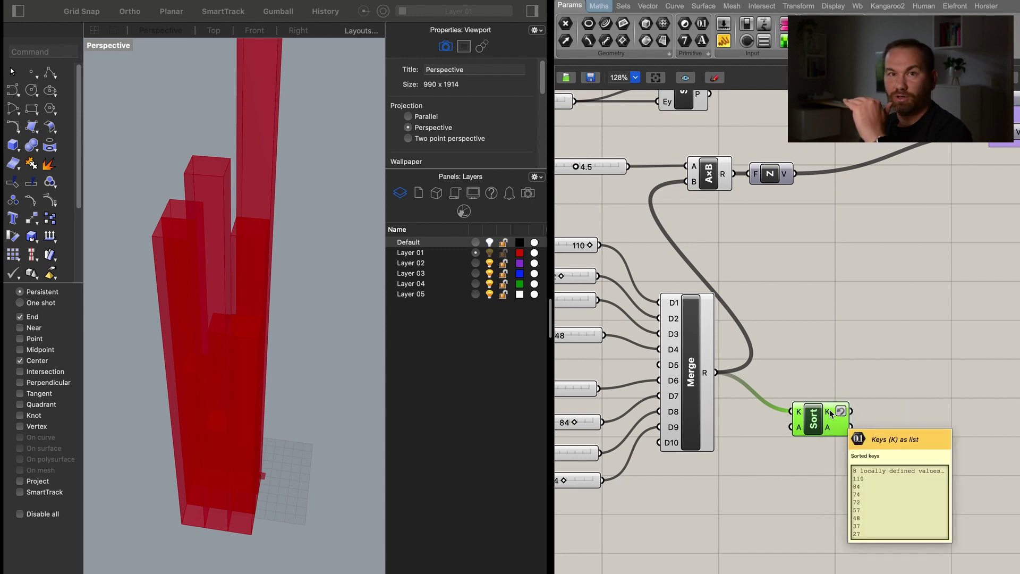
Add a List Item component fed by Sort's reversed keys.
{"action": "double_click", "coordinate": [925, 428]}
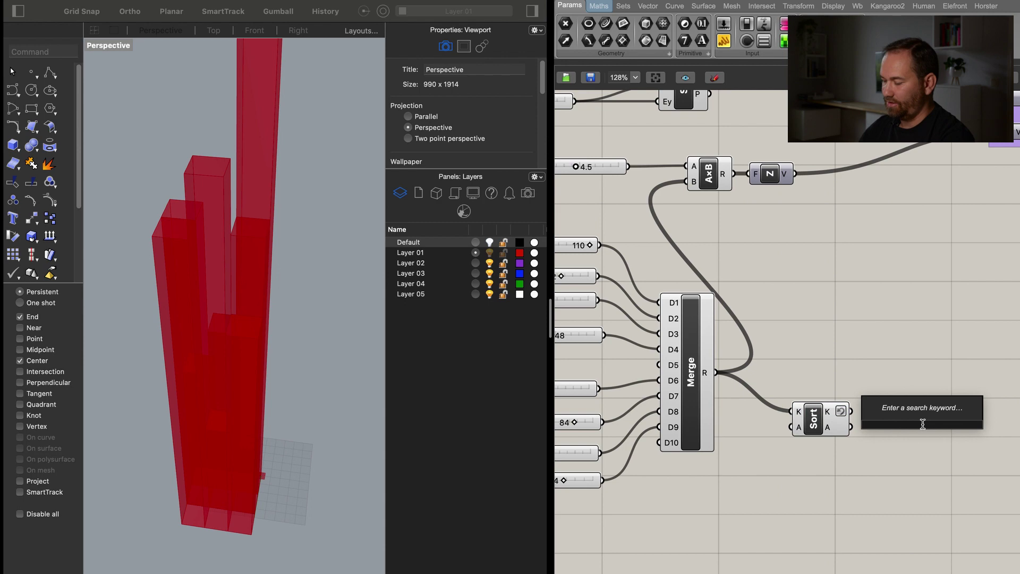
{"action": "type", "text": "list"}
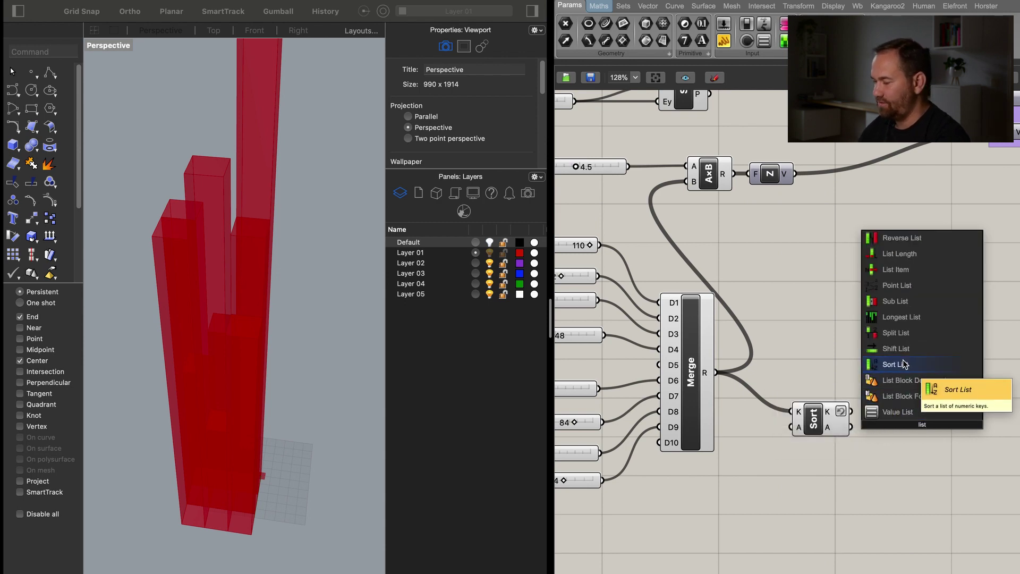
{"action": "left_click", "coordinate": [901, 269]}
{"action": "left_click_drag", "start_coordinate": [853, 412], "coordinate": [911, 454]}
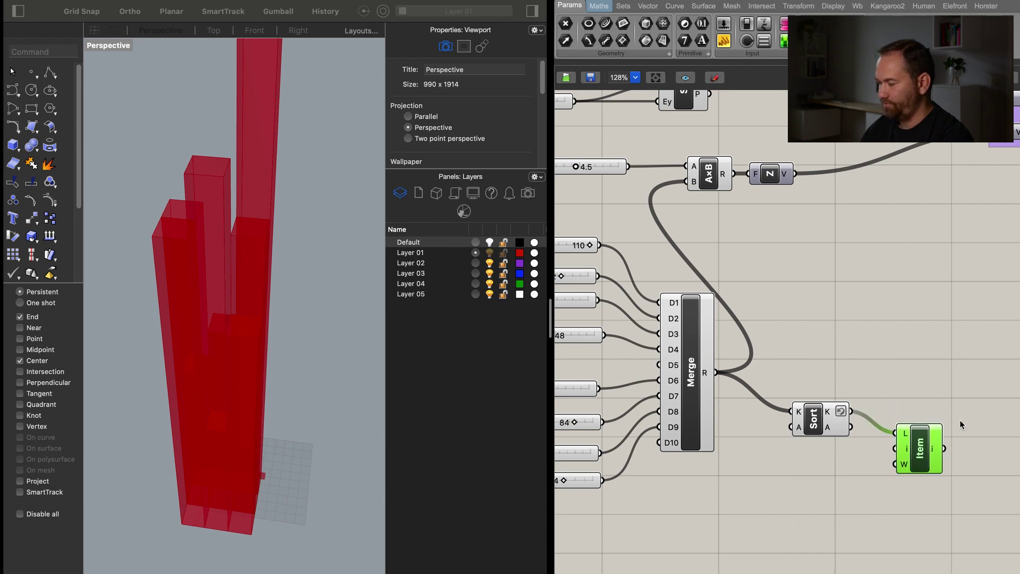
{"action": "right_click_drag", "start_coordinate": [960, 420], "coordinate": [946, 418]}
{"action": "left_click_drag", "start_coordinate": [892, 446], "coordinate": [880, 431]}
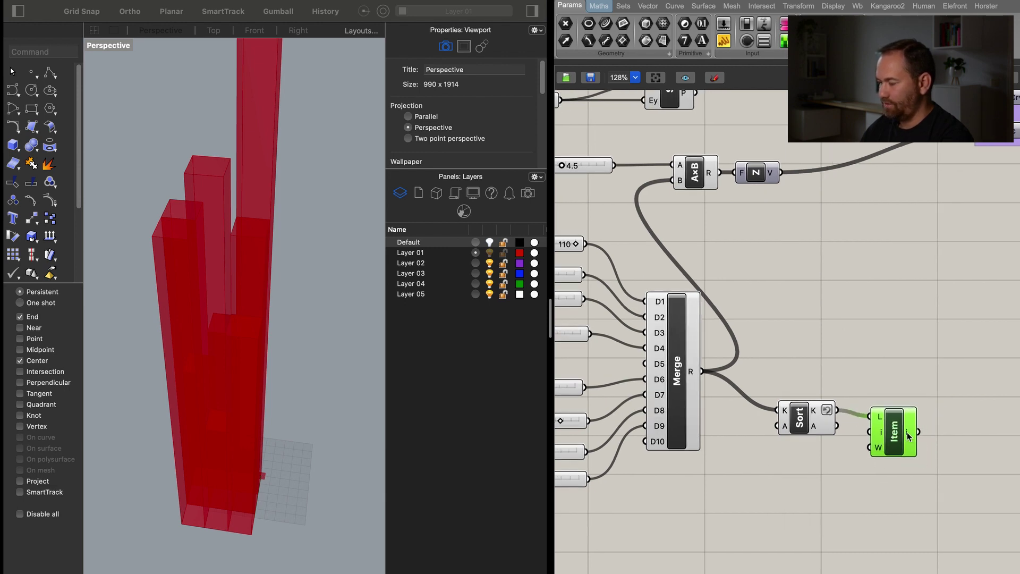
{"action": "scroll", "coordinate": [801, 462], "scroll_direction": "left", "scroll_amount": 5}
Lower the top slider to 105 and remove the looping Item-to-D5 wire.
{"action": "left_click_drag", "start_coordinate": [644, 244], "coordinate": [641, 251]}
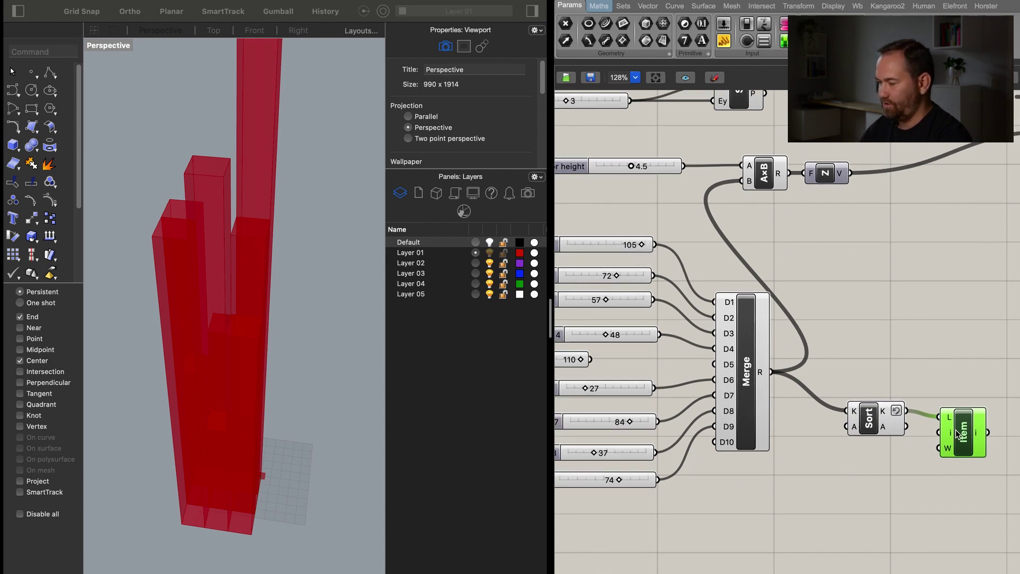
{"action": "mouse_move", "coordinate": [981, 436]}
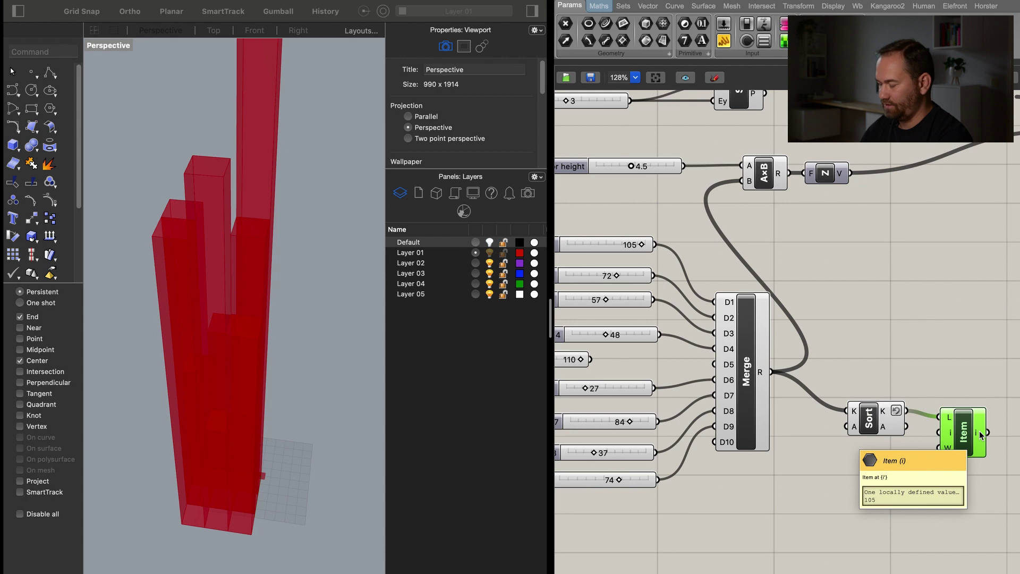
{"action": "scroll", "coordinate": [804, 389], "scroll_direction": "right", "scroll_amount": 3}
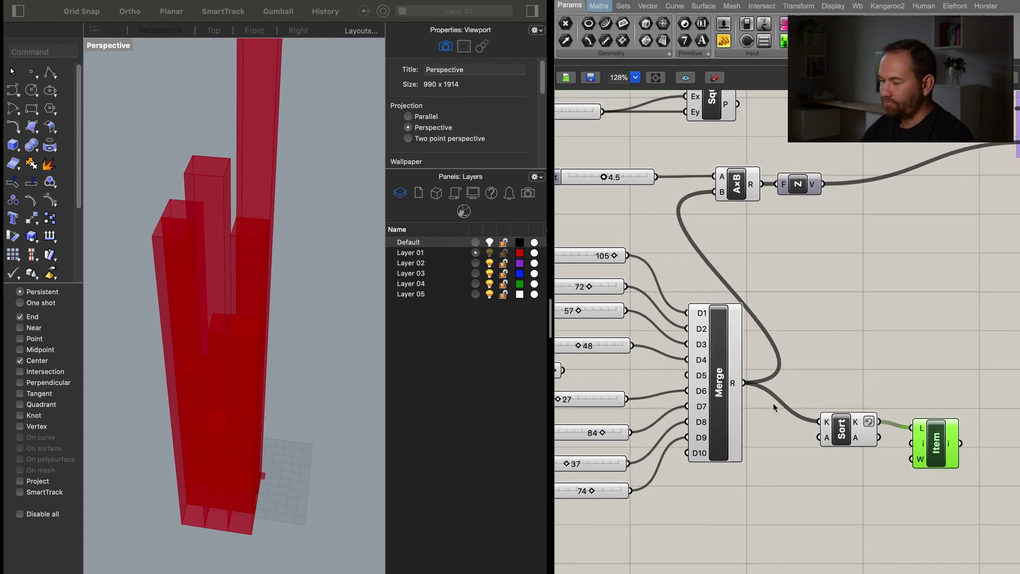
{"action": "left_click_drag", "start_coordinate": [960, 443], "coordinate": [688, 375]}
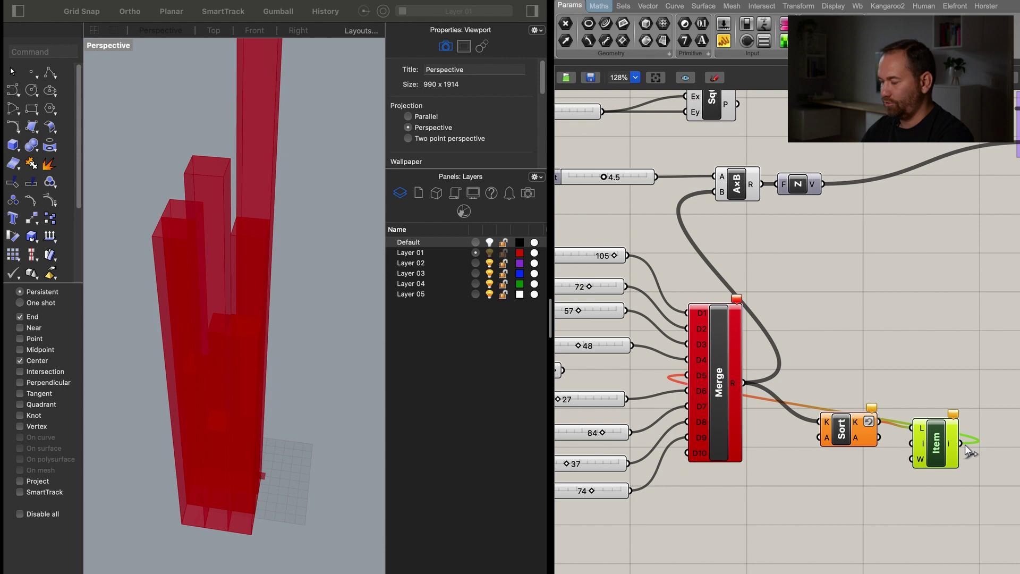
{"action": "left_click_drag", "start_coordinate": [986, 413], "coordinate": [688, 375], "text": "ctrl"}
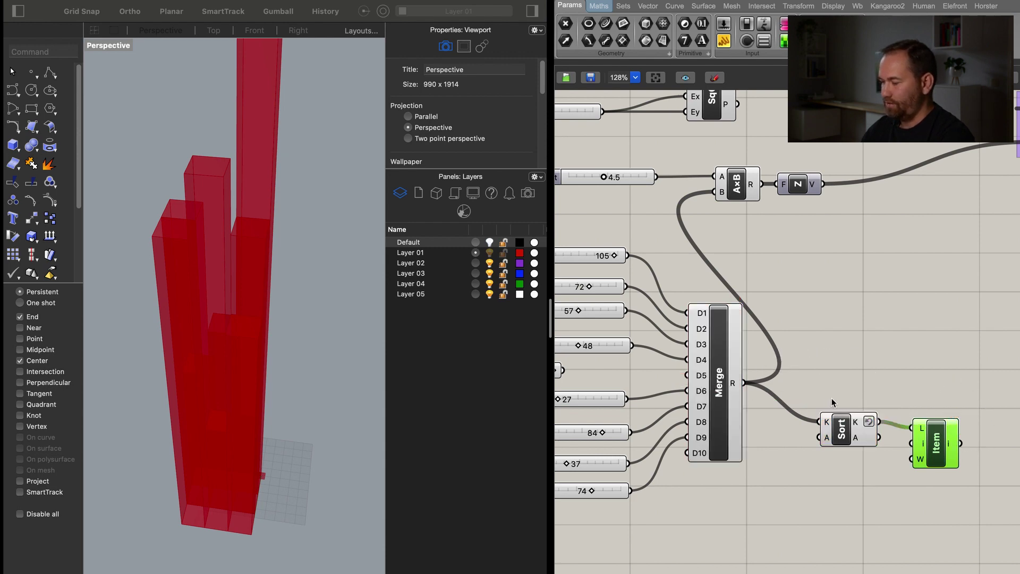
{"action": "right_click_drag", "start_coordinate": [881, 371], "coordinate": [847, 353]}
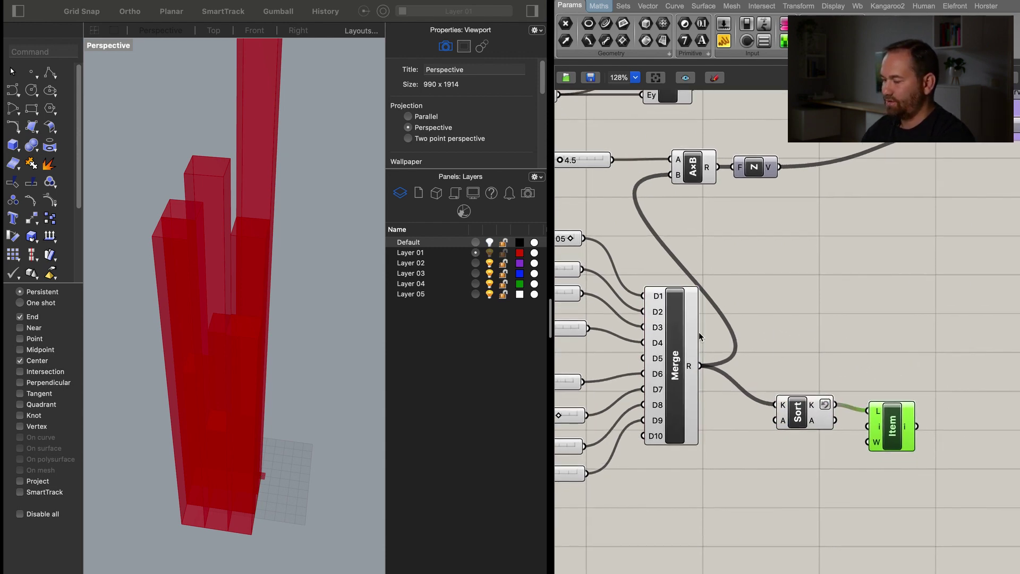
{"action": "right_click_drag", "start_coordinate": [913, 361], "coordinate": [816, 360]}
Add a Split List component fed by the merged floor counts.
{"action": "double_click", "coordinate": [890, 342]}
{"action": "type", "text": "split"}
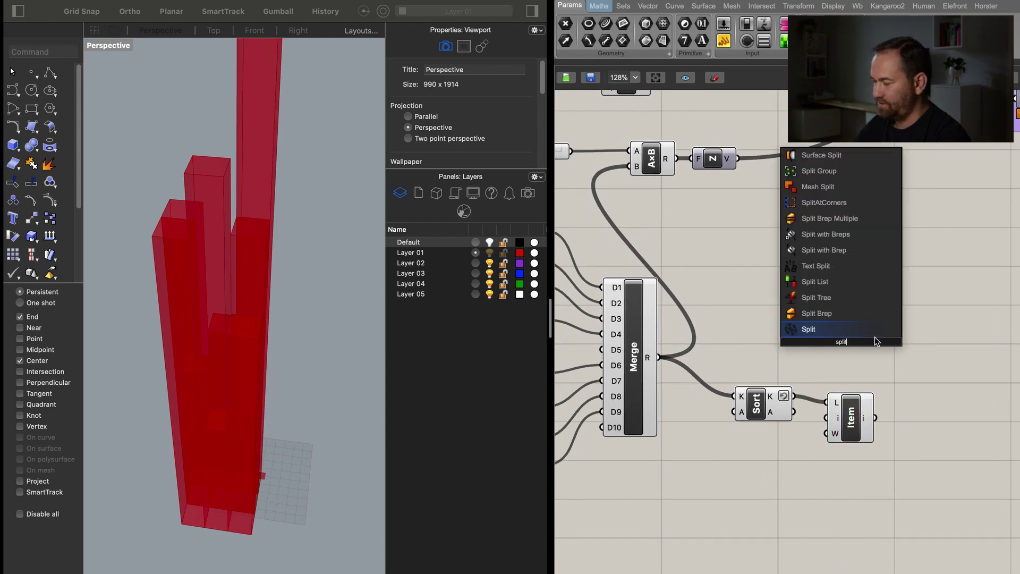
{"action": "left_click", "coordinate": [829, 282]}
{"action": "left_click_drag", "start_coordinate": [660, 357], "coordinate": [818, 332]}
{"action": "scroll", "coordinate": [816, 340], "scroll_direction": "left", "scroll_amount": 2}
Wire a number slider named Index, set to 4, into Split's index input.
{"action": "double_click", "coordinate": [814, 346]}
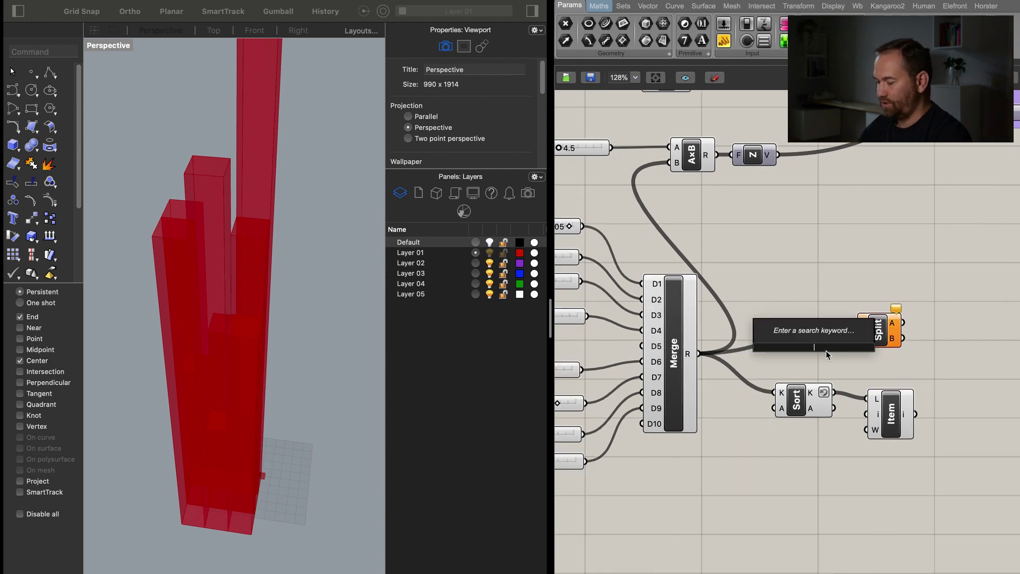
{"action": "type", "text": "4"}
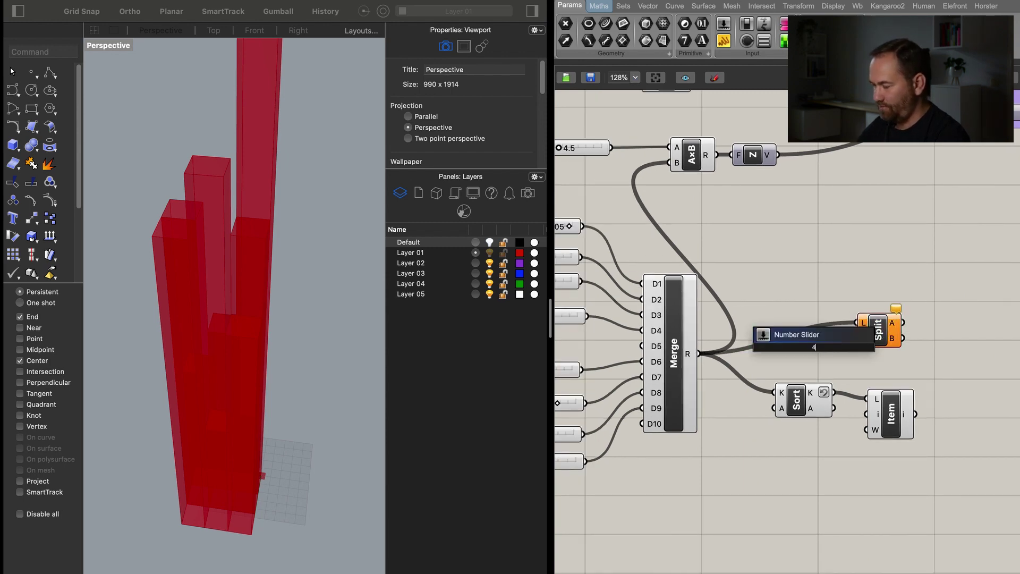
{"action": "key", "text": "Return"}
{"action": "mouse_move", "coordinate": [852, 353]}
{"action": "left_mouse_down"}
{"action": "mouse_move", "coordinate": [819, 362]}
{"action": "mouse_move", "coordinate": [857, 338]}
{"action": "left_mouse_up"}
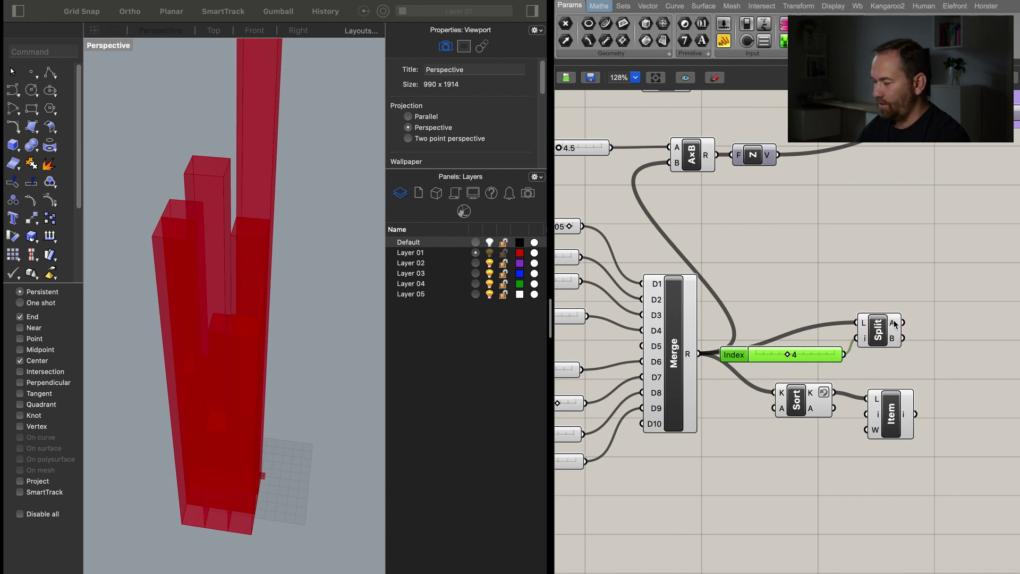
{"action": "mouse_move", "coordinate": [894, 324]}
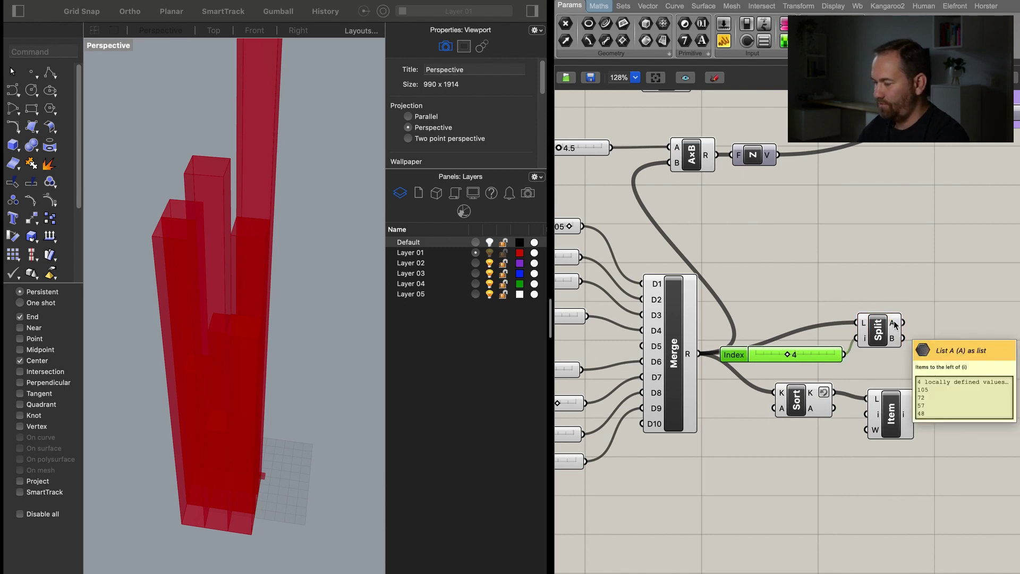
{"action": "mouse_move", "coordinate": [896, 344]}
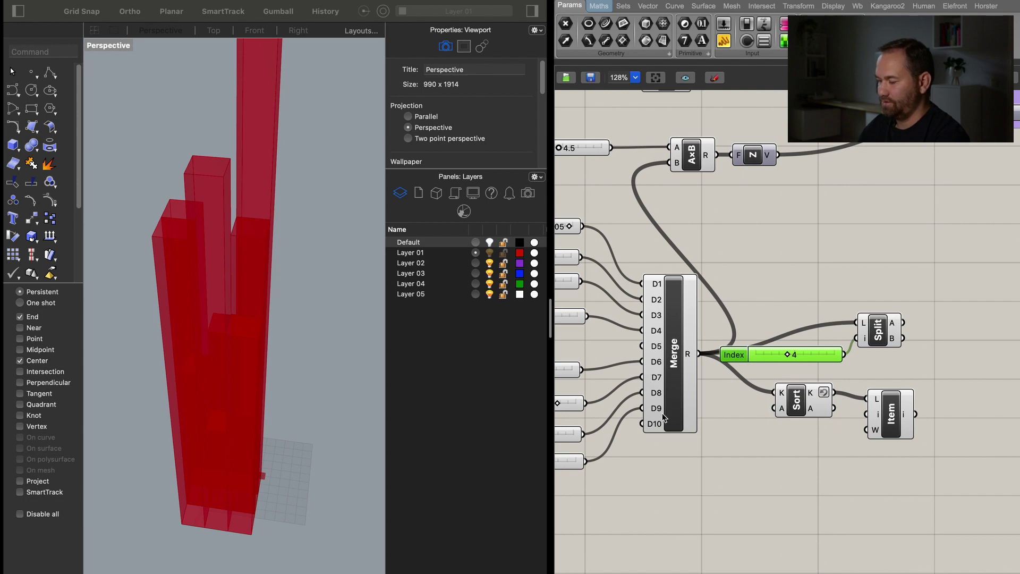
{"action": "scroll", "coordinate": [888, 348], "scroll_direction": "right", "scroll_amount": 5}
Place a second Merge with Split A into D1, Item into D2 and Split B into D3.
{"action": "double_click", "coordinate": [888, 349]}
{"action": "type", "text": "merge"}
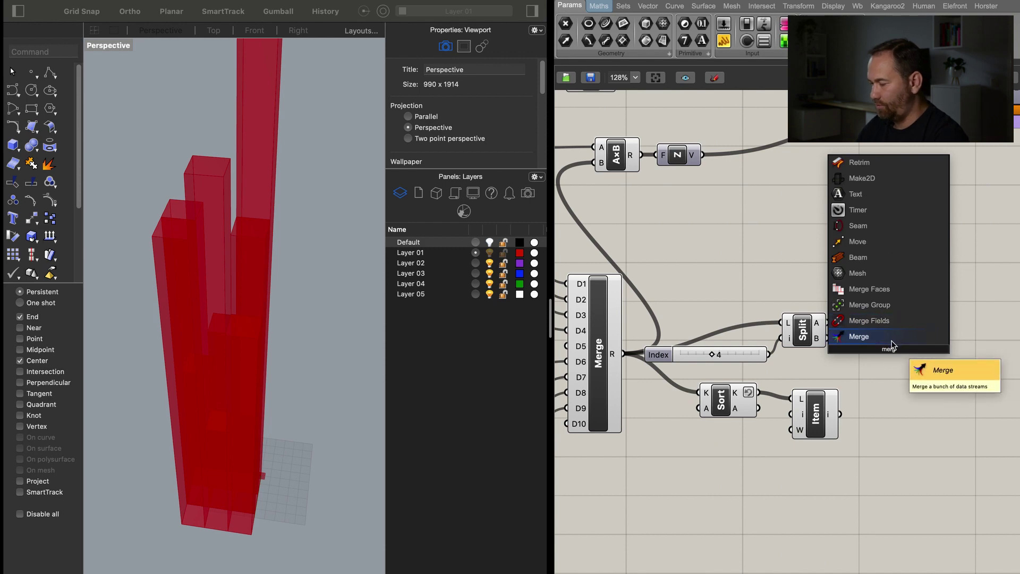
{"action": "left_click", "coordinate": [930, 343]}
{"action": "left_click_drag", "start_coordinate": [895, 355], "coordinate": [950, 354]}
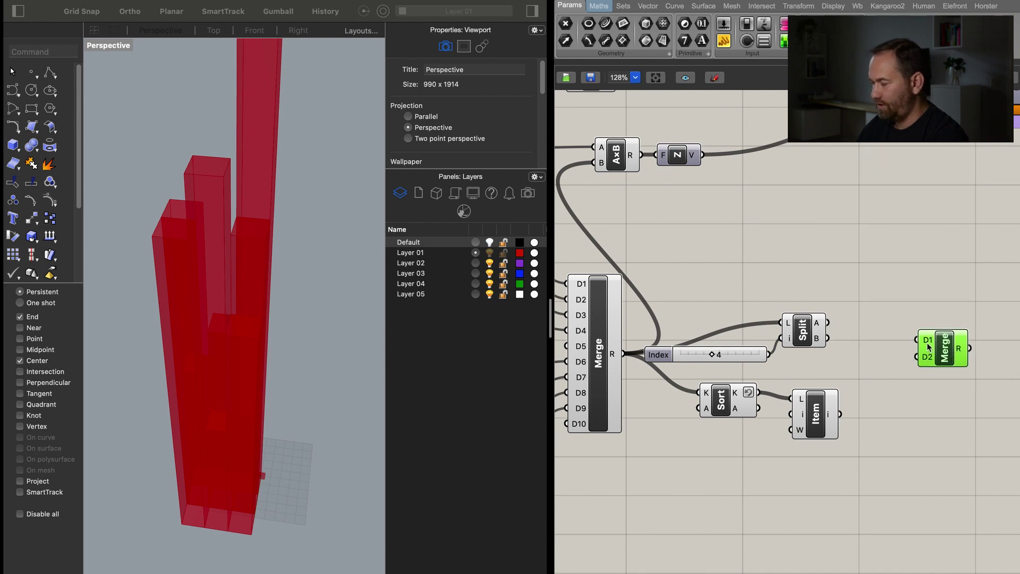
{"action": "left_click_drag", "start_coordinate": [827, 323], "coordinate": [917, 339]}
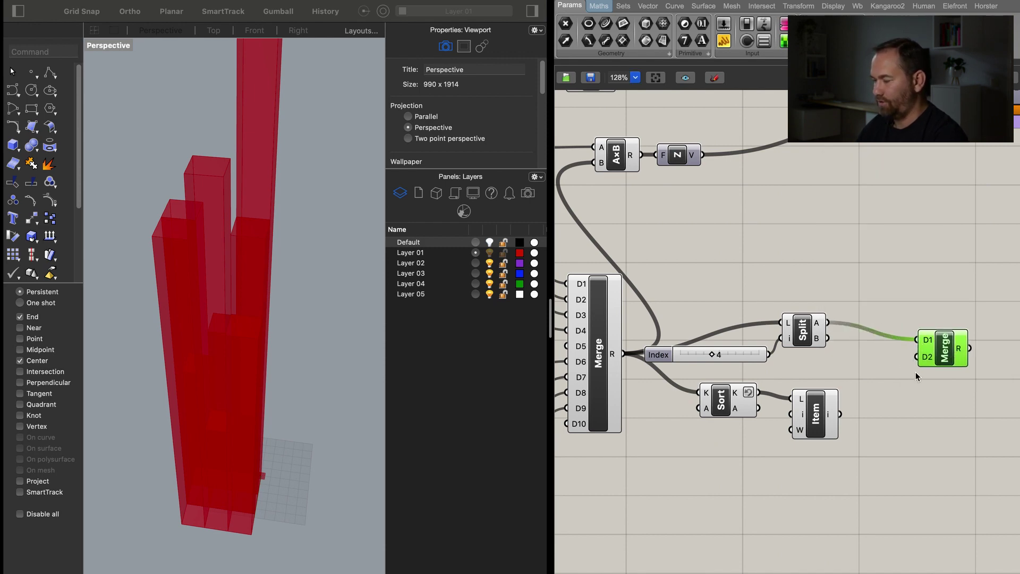
{"action": "left_click_drag", "start_coordinate": [841, 414], "coordinate": [917, 348]}
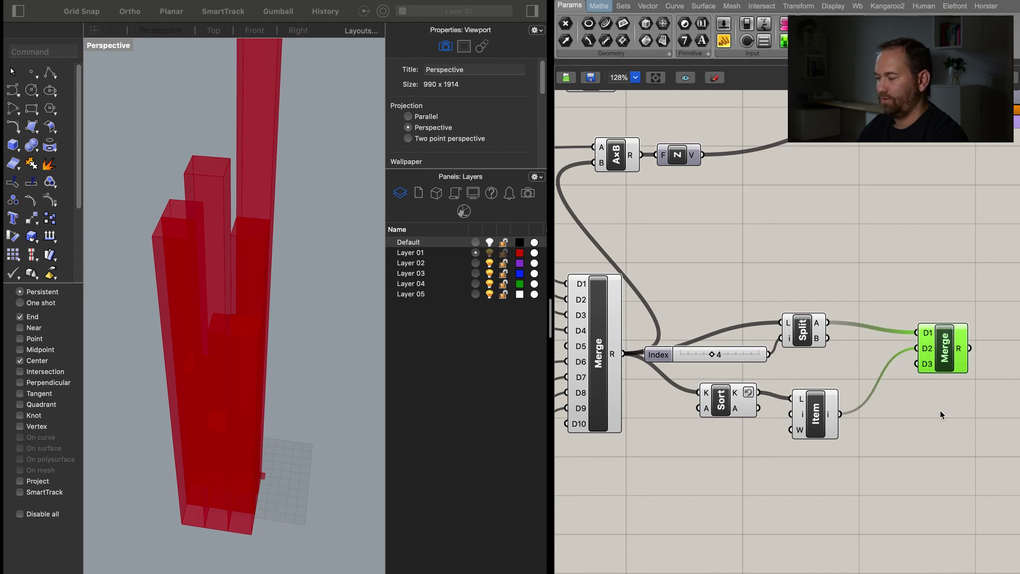
{"action": "left_click_drag", "start_coordinate": [827, 338], "coordinate": [917, 363]}
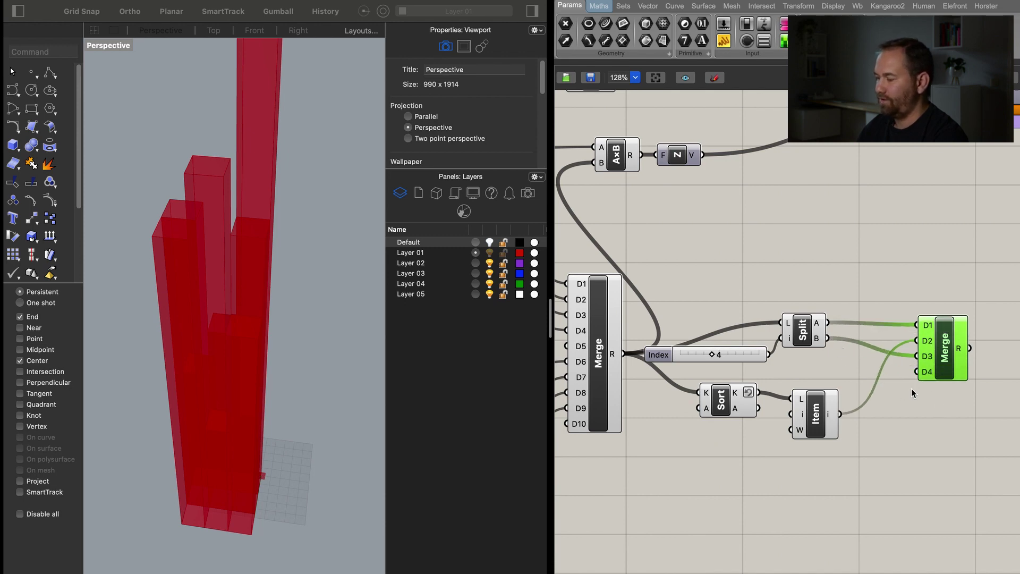
{"action": "right_click_drag", "start_coordinate": [941, 428], "coordinate": [869, 448]}
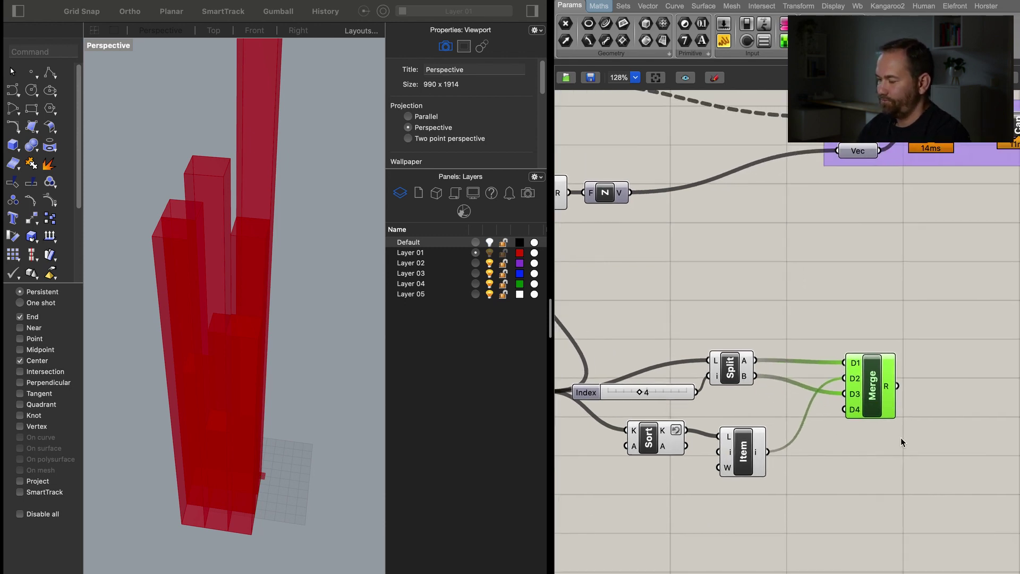
{"action": "mouse_move", "coordinate": [888, 390]}
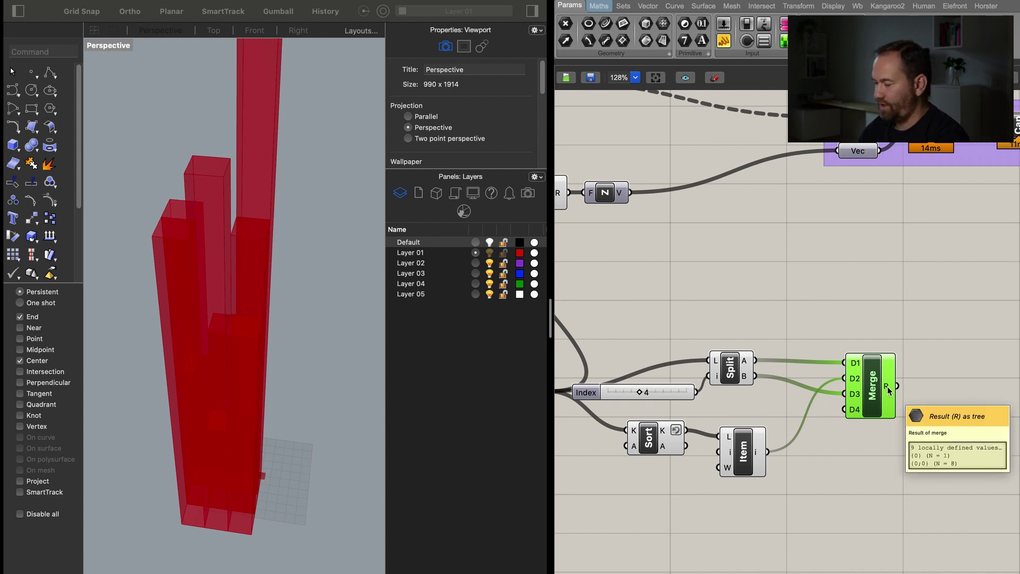
Show the new Merge's result in an enlarged panel.
{"action": "right_click_drag", "start_coordinate": [935, 393], "coordinate": [772, 393]}
{"action": "double_click", "coordinate": [823, 394]}
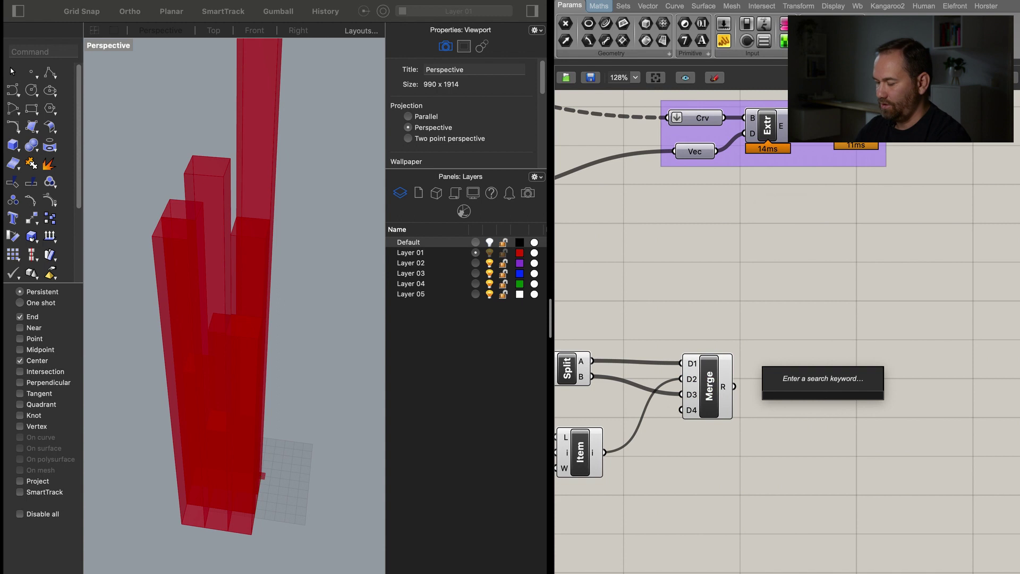
{"action": "type", "text": "panel"}
{"action": "left_click", "coordinate": [815, 385]}
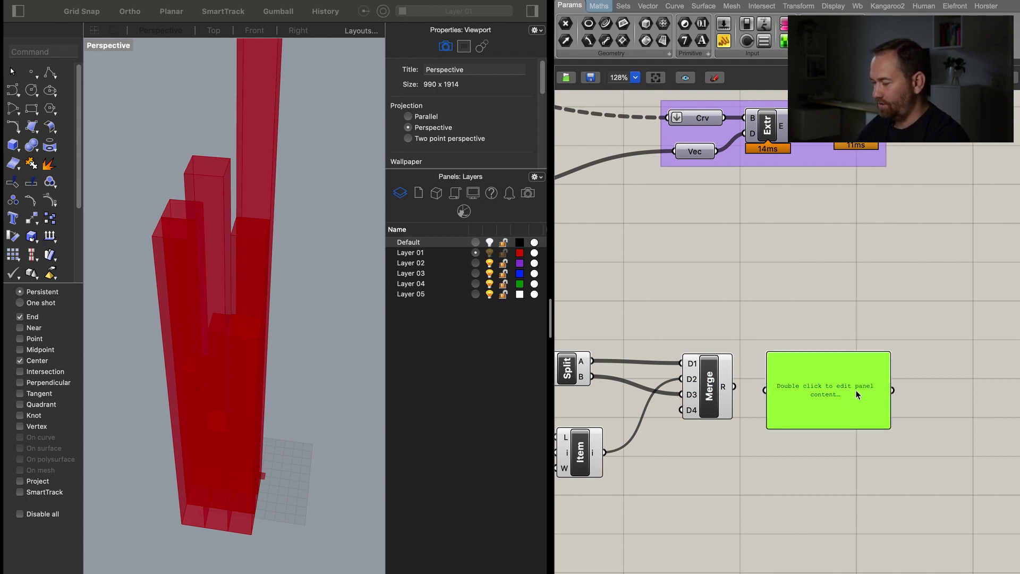
{"action": "left_click_drag", "start_coordinate": [734, 390], "coordinate": [817, 394]}
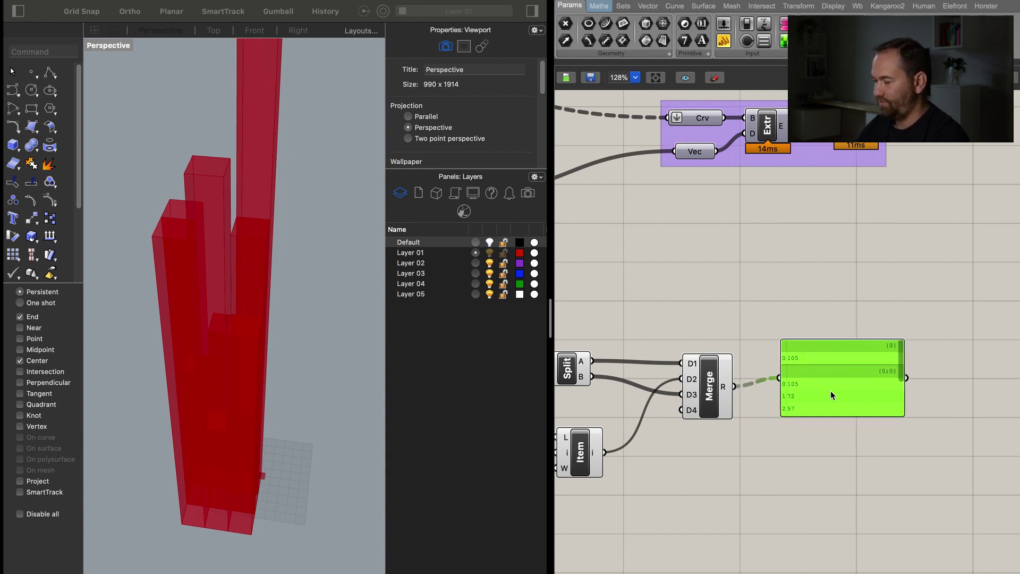
{"action": "left_click_drag", "start_coordinate": [900, 414], "coordinate": [979, 514]}
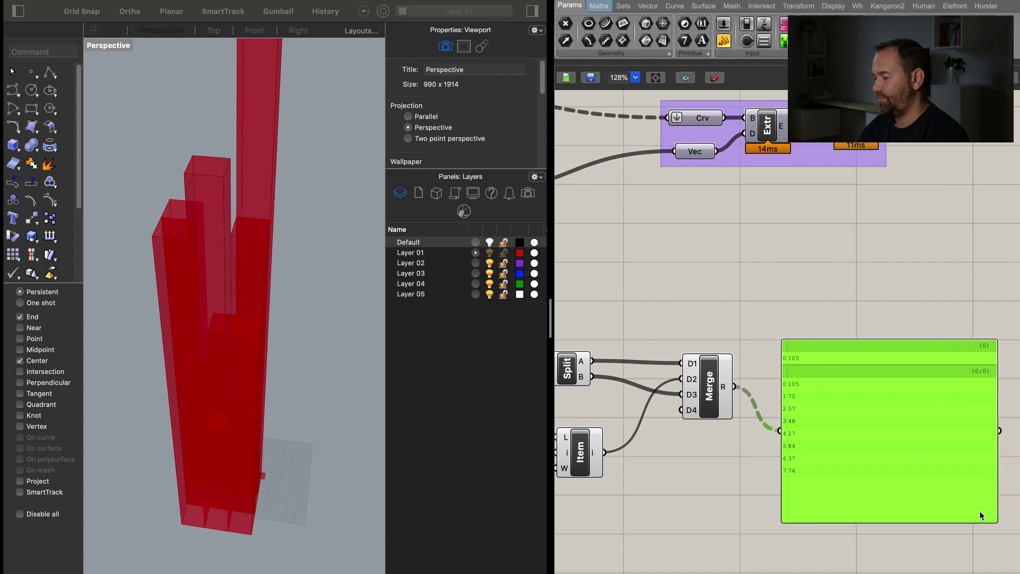
{"action": "right_click_drag", "start_coordinate": [779, 492], "coordinate": [826, 482]}
{"action": "scroll", "coordinate": [736, 396], "scroll_direction": "right", "scroll_amount": 3}
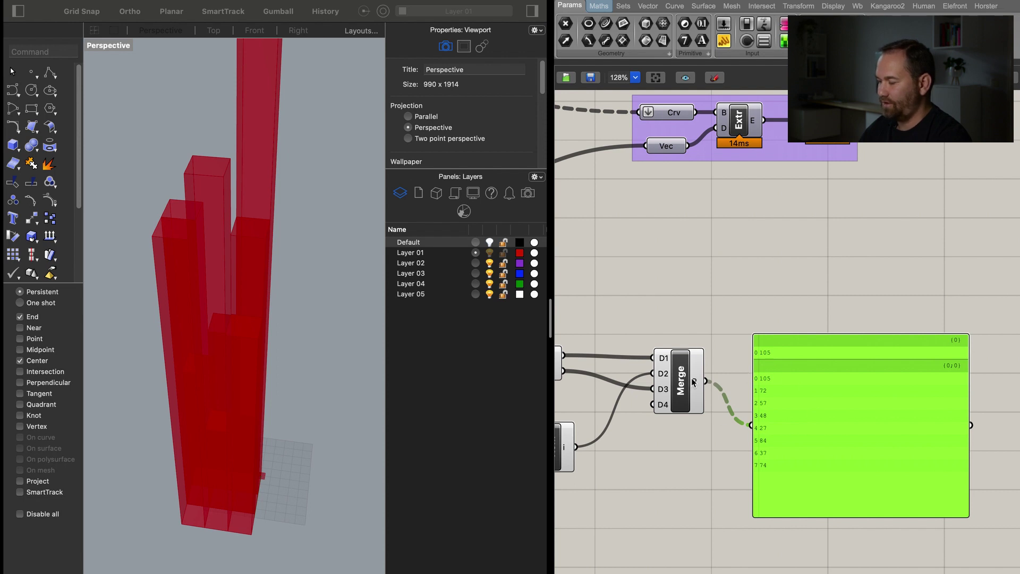
Try flattening Merge's result output, then switch the flattening back off.
{"action": "right_click", "coordinate": [696, 385]}
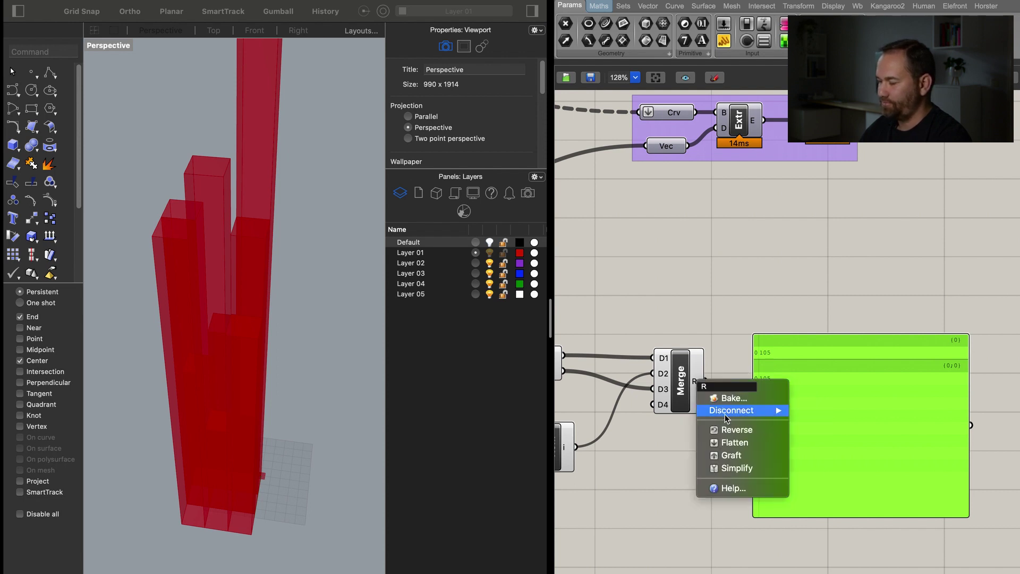
{"action": "left_click", "coordinate": [738, 441]}
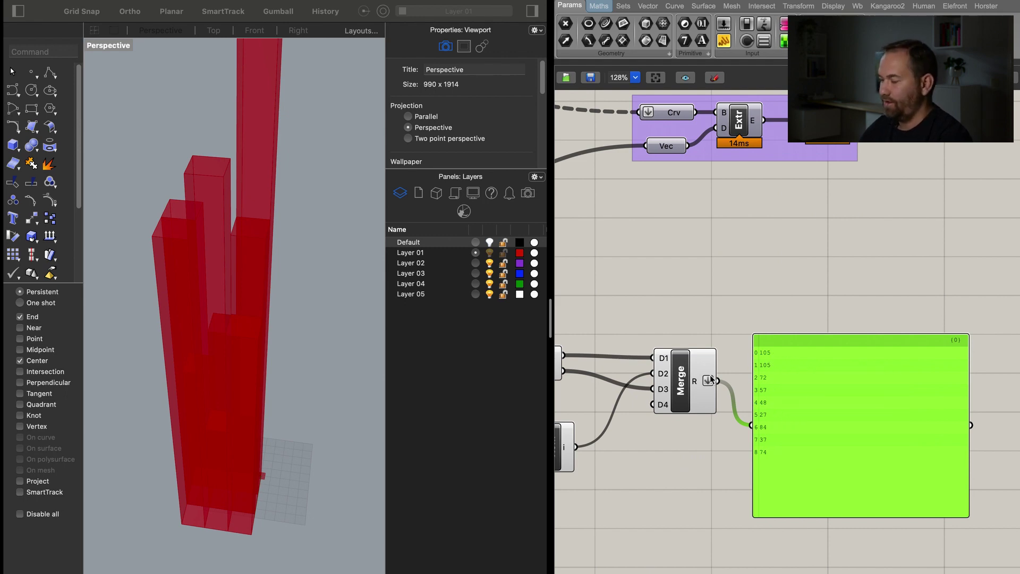
{"action": "right_click", "coordinate": [696, 382]}
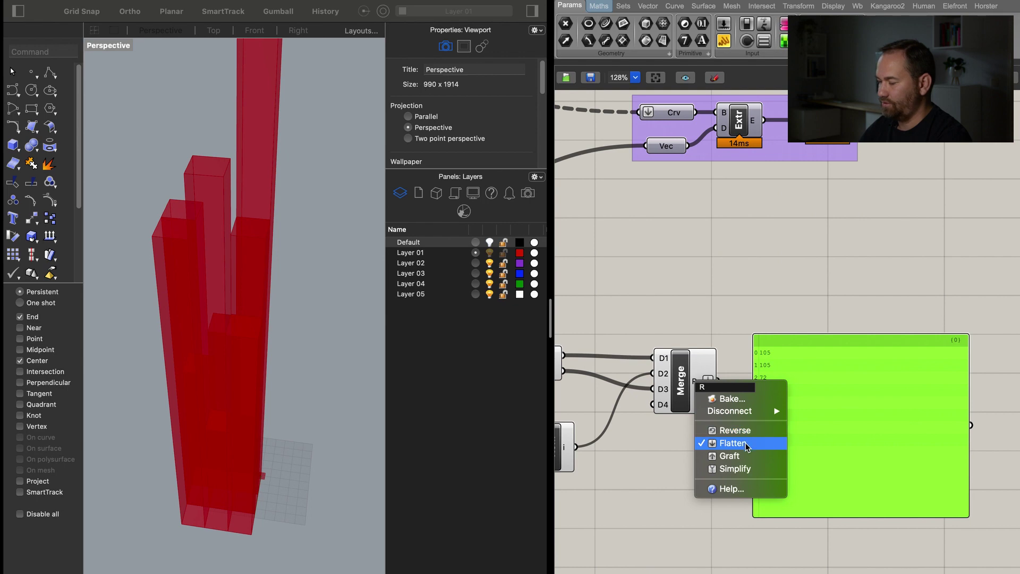
{"action": "left_click", "coordinate": [733, 443]}
{"action": "right_click_drag", "start_coordinate": [687, 442], "coordinate": [729, 442]}
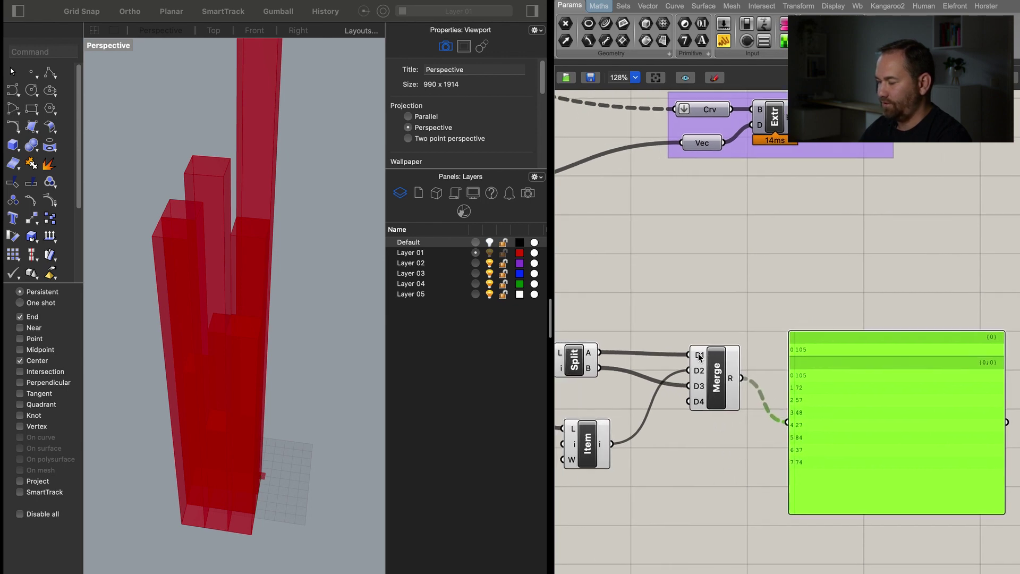
Flatten Merge inputs D1, D2 and D3 to get one nine-value list.
{"action": "right_click", "coordinate": [702, 358]}
{"action": "left_click", "coordinate": [729, 439]}
{"action": "right_click", "coordinate": [699, 378]}
{"action": "left_click", "coordinate": [729, 458]}
{"action": "right_click", "coordinate": [700, 386]}
{"action": "left_click", "coordinate": [751, 470]}
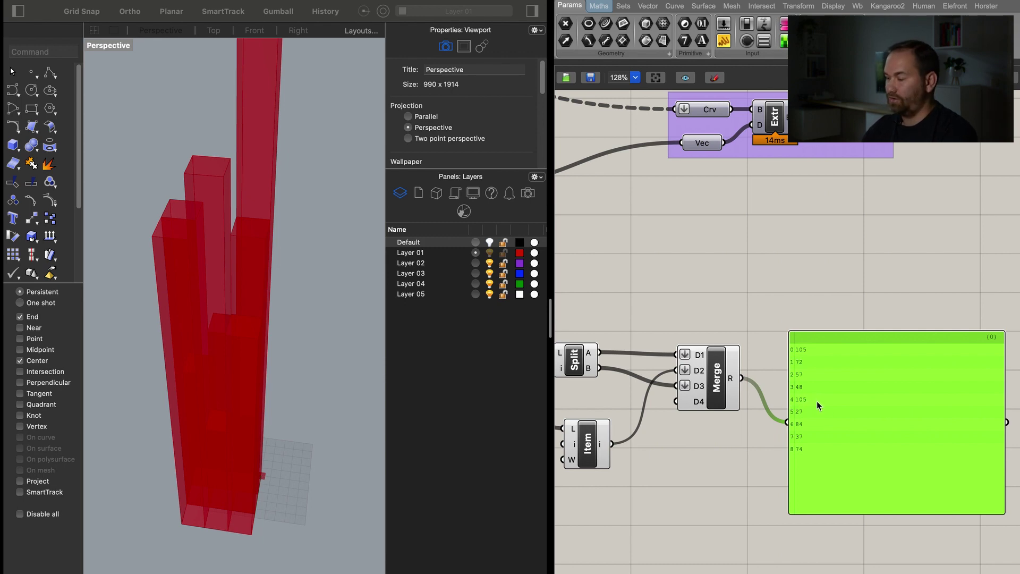
{"action": "right_click_drag", "start_coordinate": [737, 475], "coordinate": [760, 472]}
Move the AxB and Z components right and wire the flattened Merge result into AxB's B input.
{"action": "right_click_drag", "start_coordinate": [790, 441], "coordinate": [795, 498]}
{"action": "scroll", "coordinate": [798, 444], "scroll_direction": "left", "scroll_amount": 5}
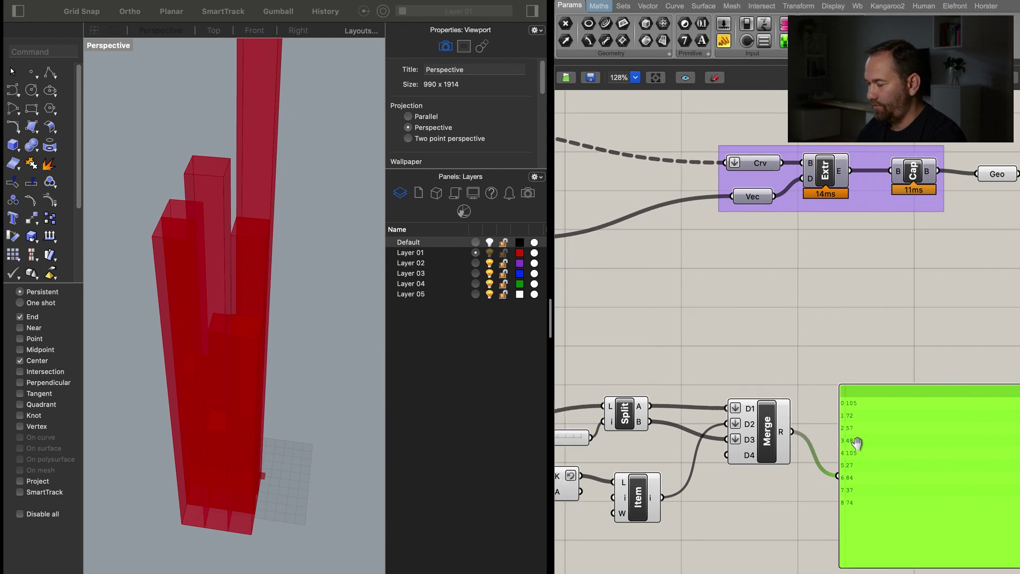
{"action": "right_click_drag", "start_coordinate": [874, 321], "coordinate": [940, 320]}
{"action": "left_click_drag", "start_coordinate": [781, 309], "coordinate": [829, 238]}
{"action": "scroll", "coordinate": [903, 329], "scroll_direction": "right", "scroll_amount": 4}
{"action": "scroll", "coordinate": [903, 329], "scroll_direction": "down", "scroll_amount": 1}
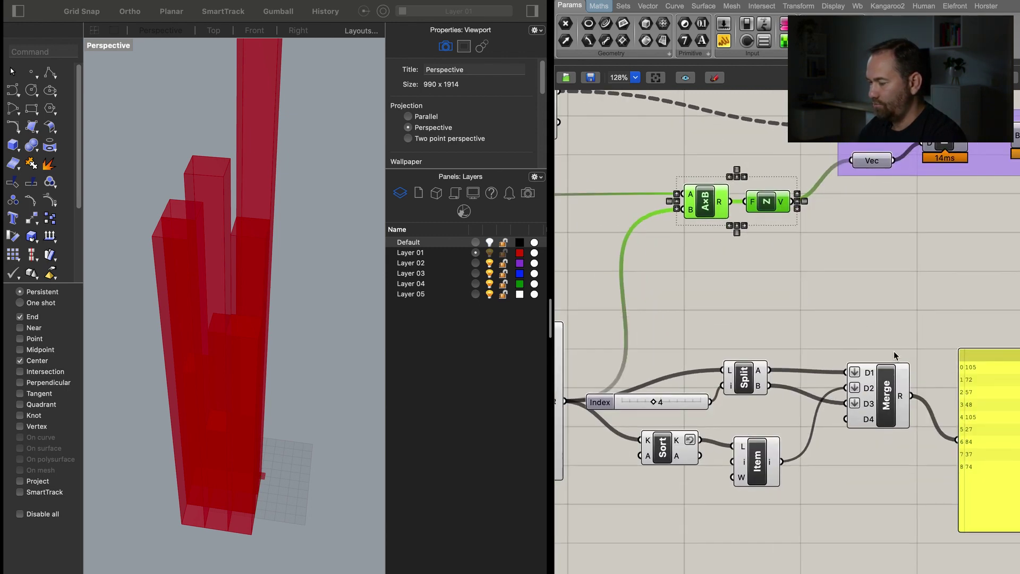
{"action": "left_click_drag", "start_coordinate": [912, 396], "coordinate": [697, 222]}
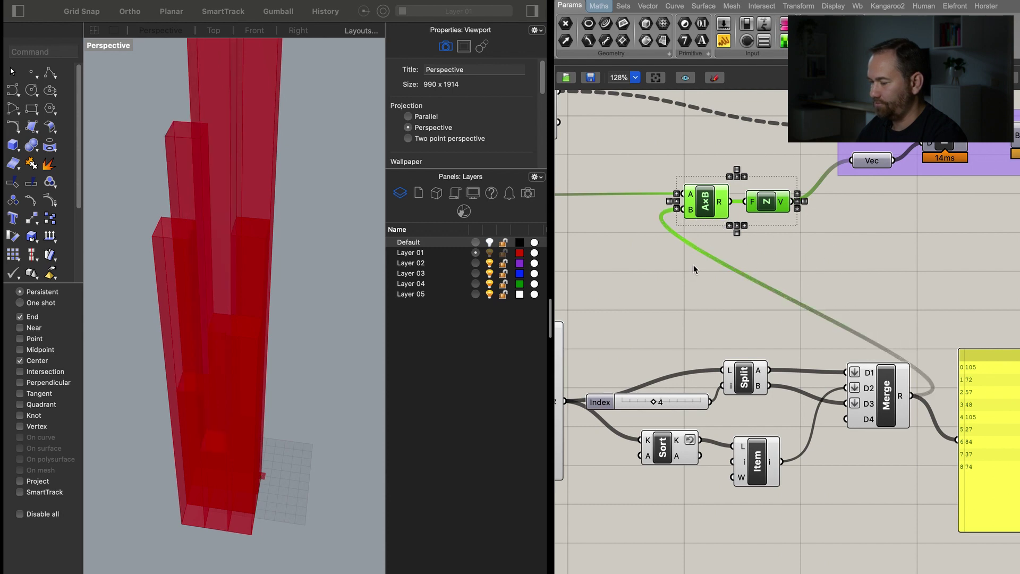
Lower Data 1 from 105 to 104 and adjust the Data 4 floor value, watching the tower tops.
{"action": "scroll", "coordinate": [653, 365], "scroll_direction": "left", "scroll_amount": 5}
{"action": "scroll", "coordinate": [738, 266], "scroll_direction": "left", "scroll_amount": 2}
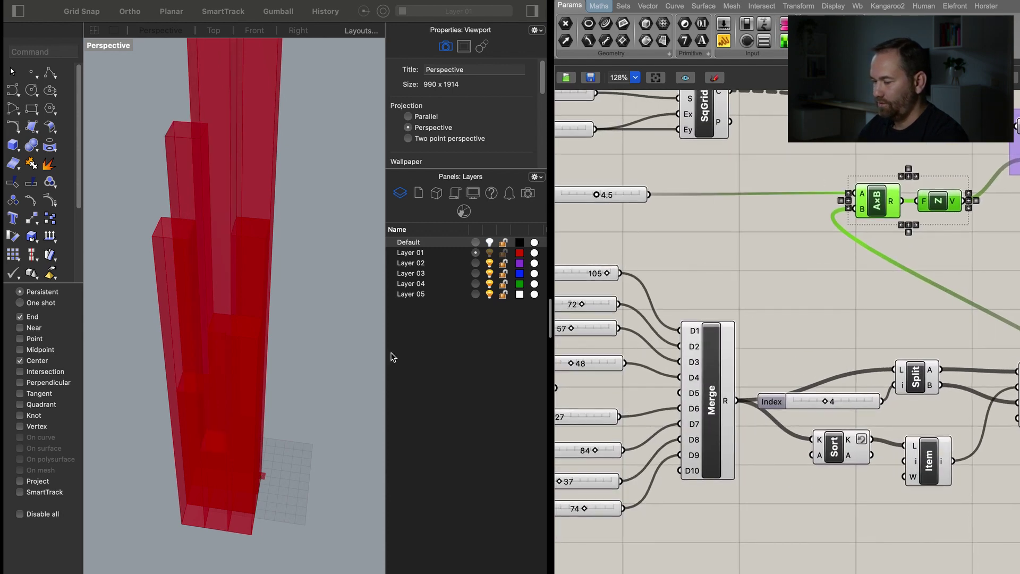
{"action": "right_click_drag", "start_coordinate": [629, 387], "coordinate": [736, 391]}
{"action": "right_click_drag", "start_coordinate": [296, 348], "coordinate": [297, 475]}
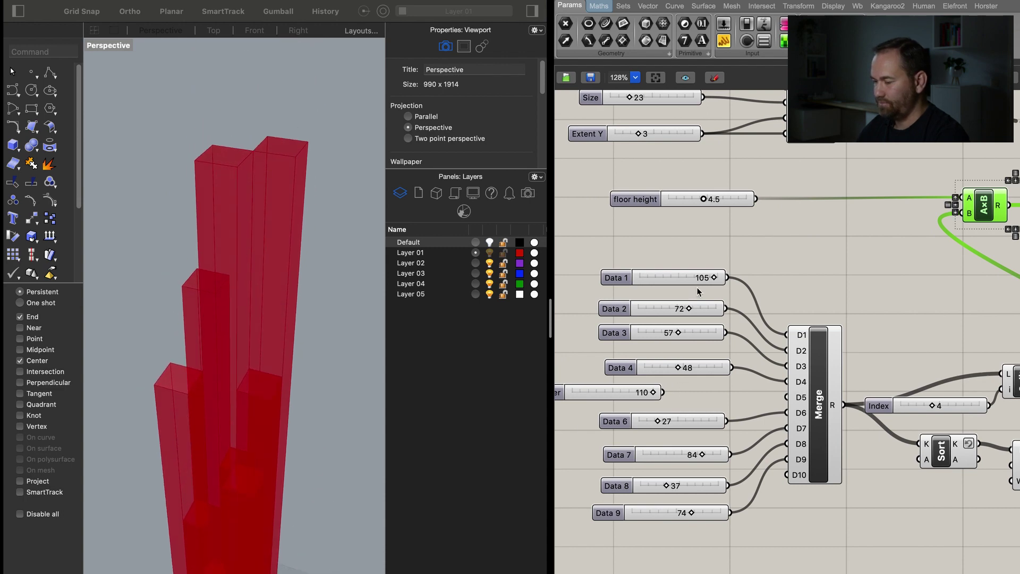
{"action": "mouse_move", "coordinate": [712, 277]}
{"action": "left_mouse_down"}
{"action": "mouse_move", "coordinate": [678, 292]}
{"action": "mouse_move", "coordinate": [720, 291]}
{"action": "mouse_move", "coordinate": [712, 293]}
{"action": "left_mouse_up"}
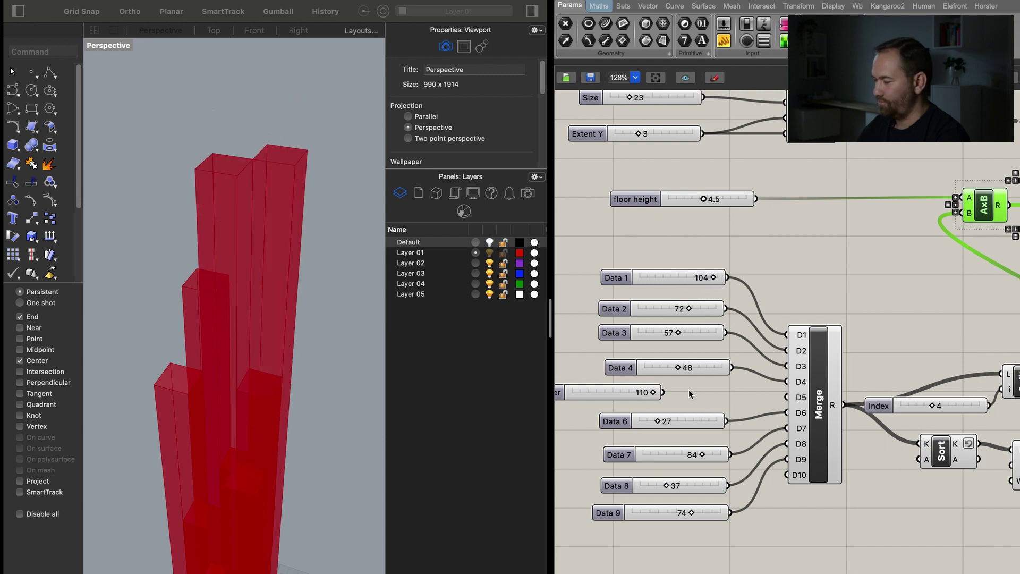
{"action": "left_click_drag", "start_coordinate": [678, 367], "coordinate": [673, 368]}
{"action": "left_click_drag", "start_coordinate": [672, 368], "coordinate": [664, 367]}
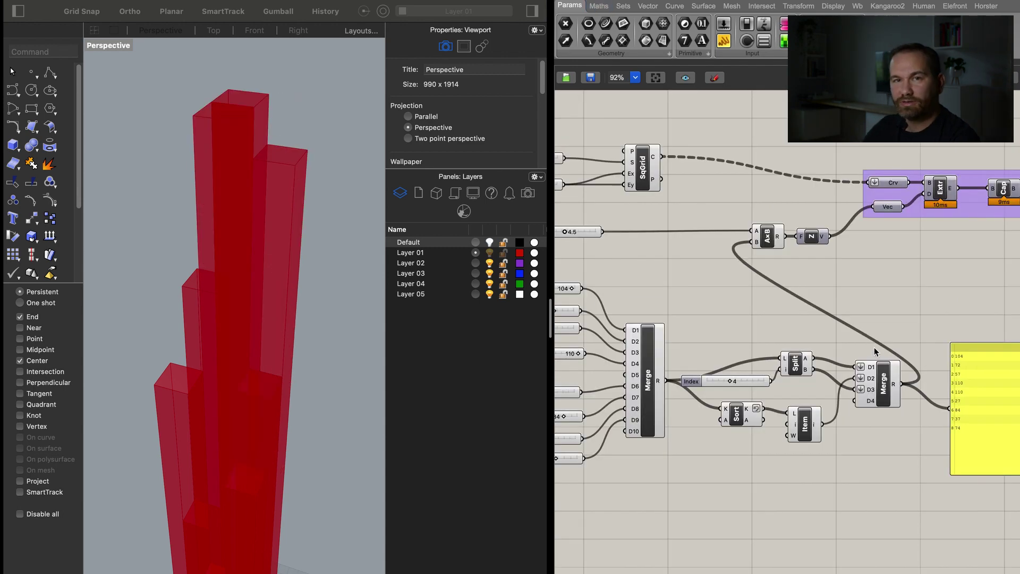
Move the yellow panel slightly lower and orbit the Rhino view closer to eye level.
{"action": "scroll", "coordinate": [787, 319], "scroll_direction": "right", "scroll_amount": 10}
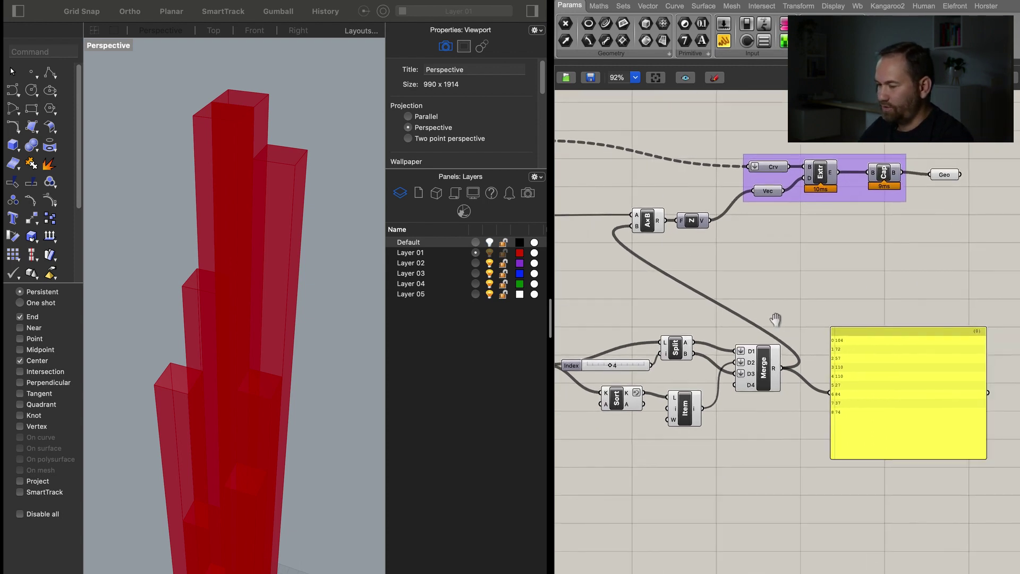
{"action": "left_click_drag", "start_coordinate": [776, 357], "coordinate": [774, 380]}
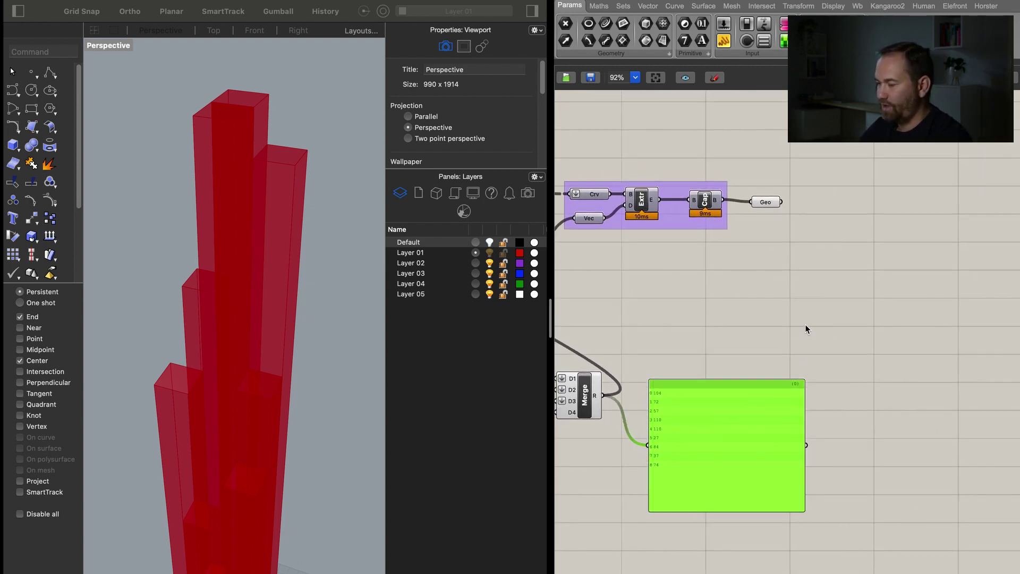
{"action": "right_click_drag", "start_coordinate": [805, 324], "coordinate": [768, 336]}
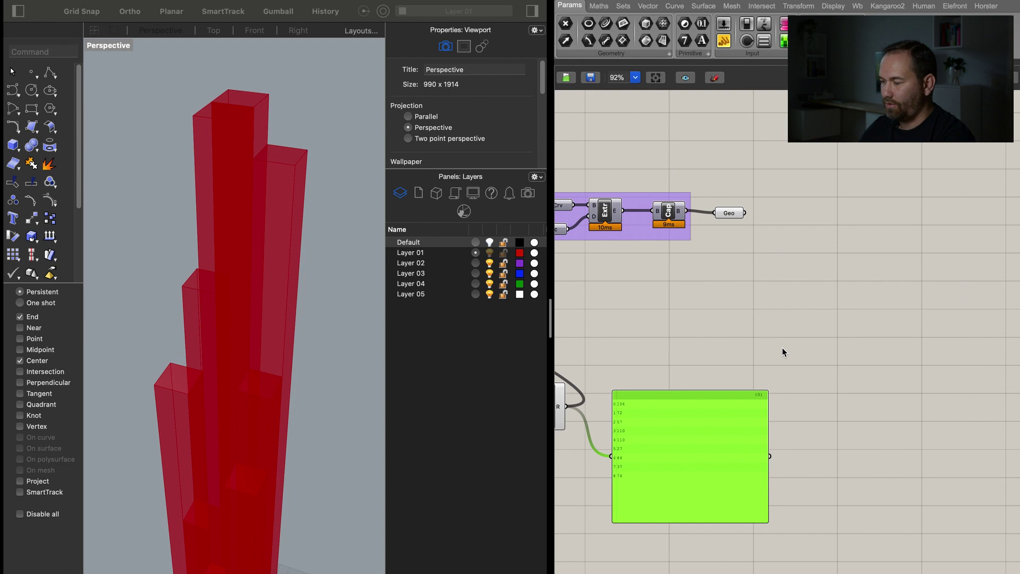
{"action": "right_click_drag", "start_coordinate": [336, 400], "coordinate": [248, 417]}
{"action": "scroll", "coordinate": [252, 421], "scroll_direction": "down", "scroll_amount": 5}
Add a Contour component right of Geo and wire the capped tower geometry into its S input.
{"action": "left_click", "coordinate": [860, 273]}
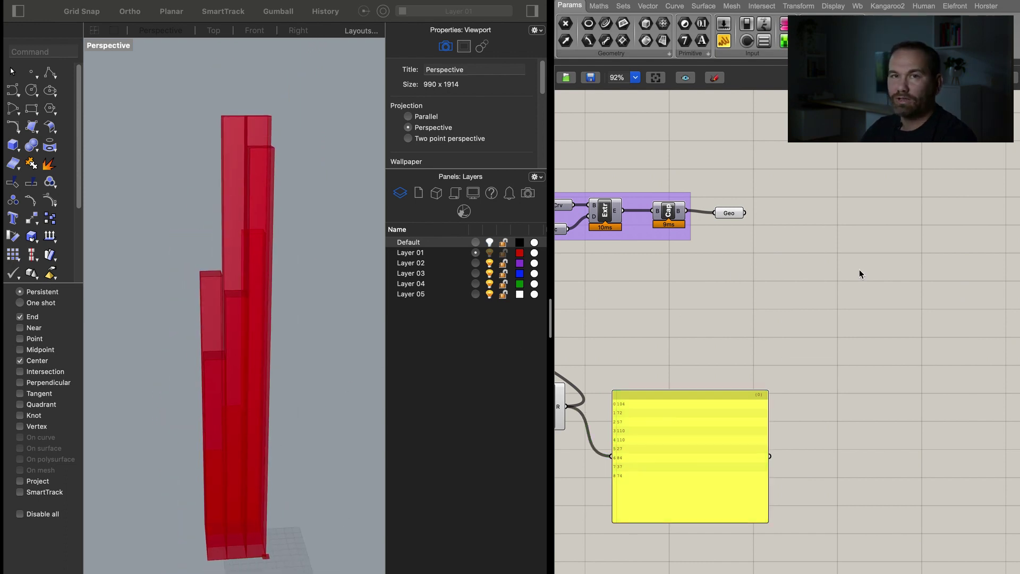
{"action": "double_click", "coordinate": [876, 246]}
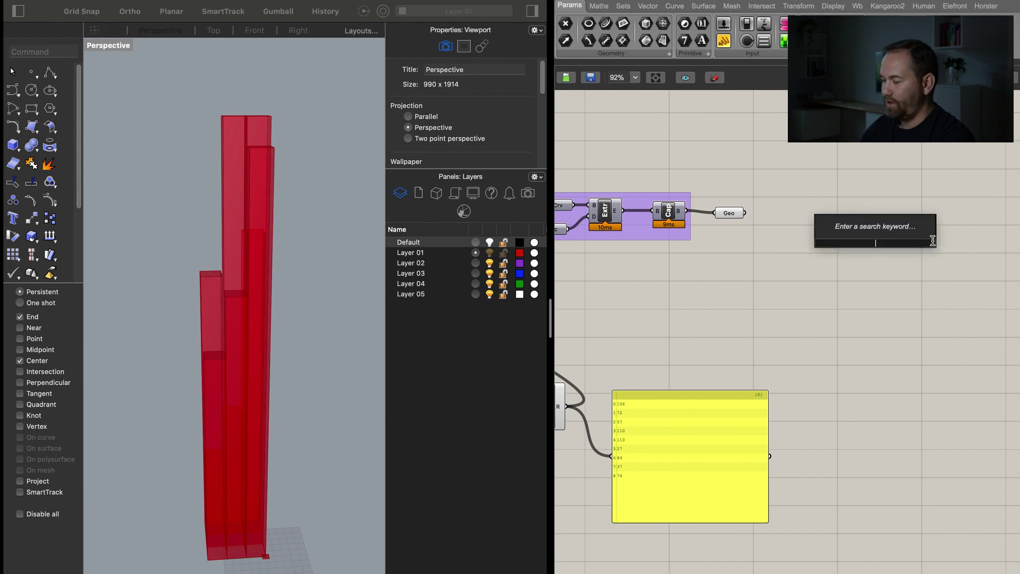
{"action": "type", "text": "con"}
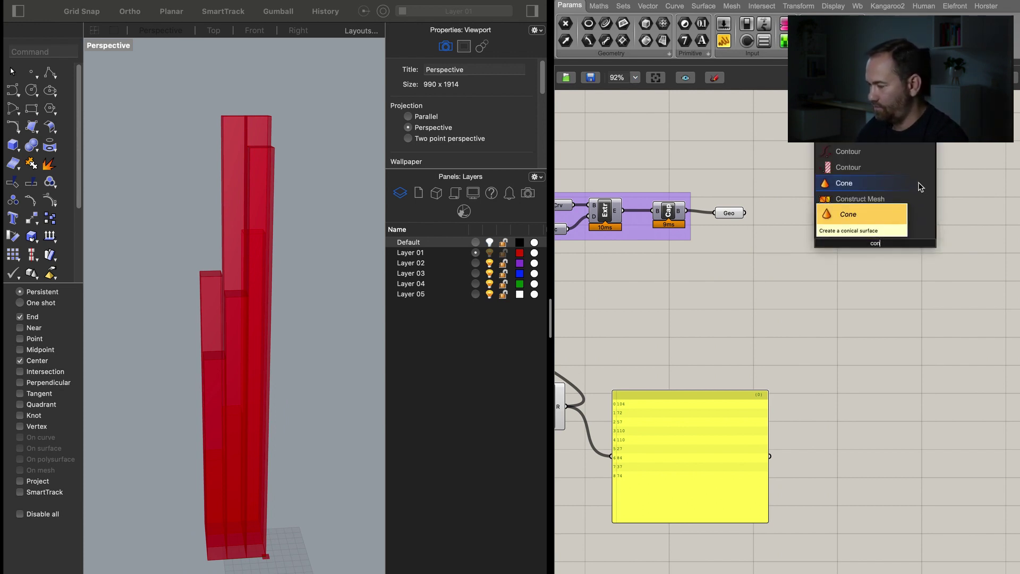
{"action": "left_click", "coordinate": [901, 170]}
{"action": "left_click_drag", "start_coordinate": [871, 250], "coordinate": [745, 213]}
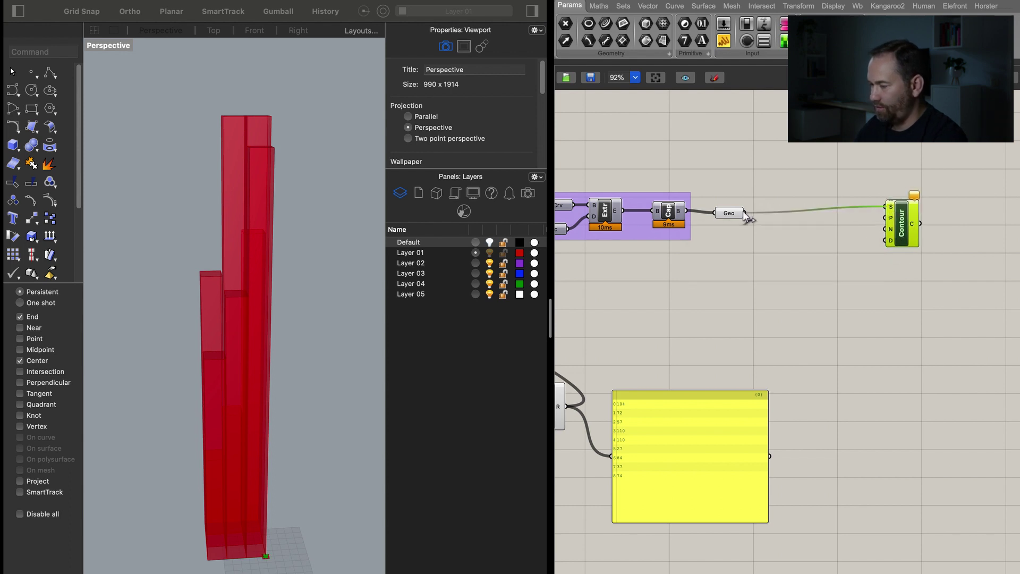
{"action": "left_click_drag", "start_coordinate": [912, 240], "coordinate": [945, 239]}
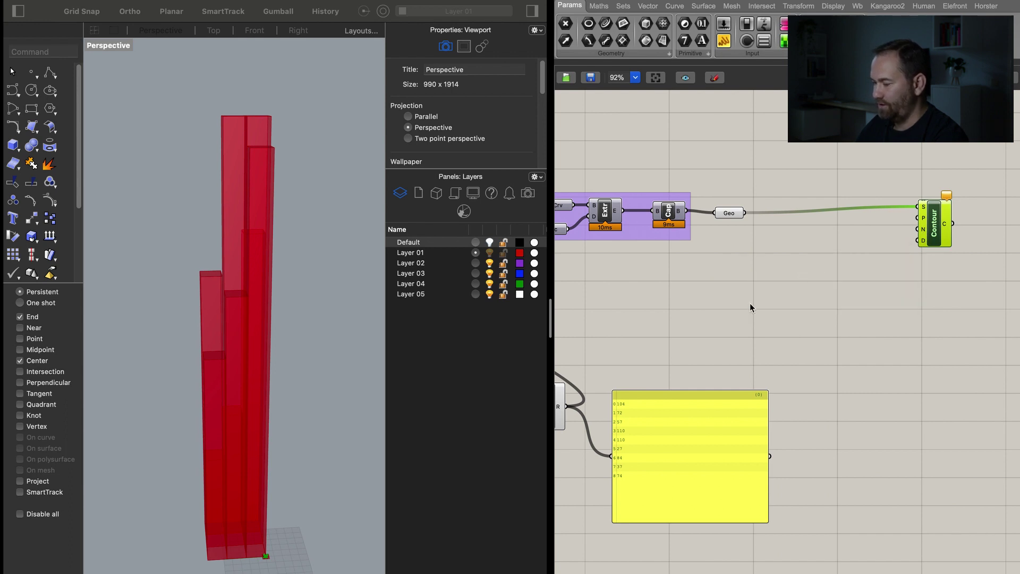
{"action": "scroll", "coordinate": [754, 307], "scroll_direction": "left", "scroll_amount": 15}
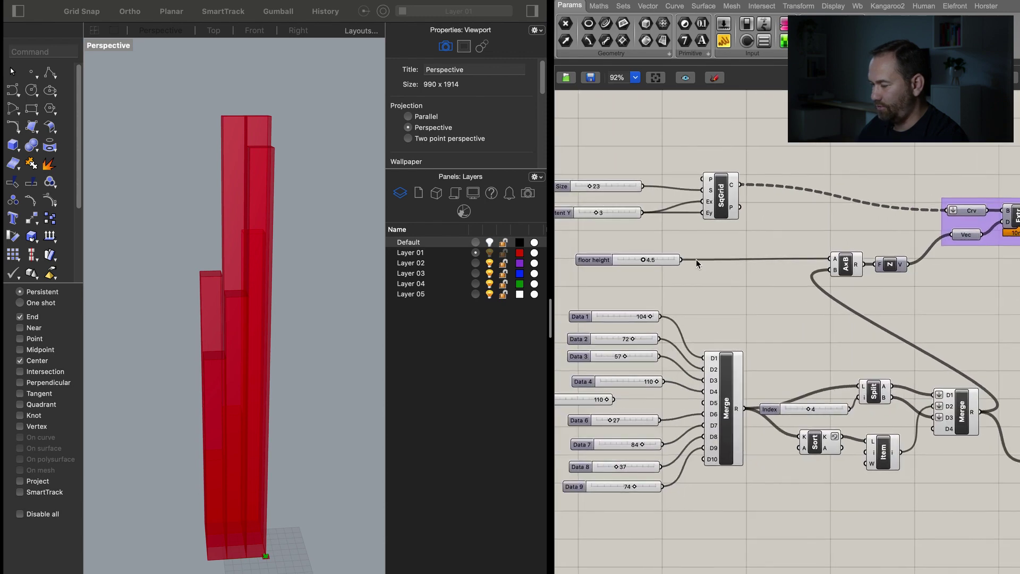
Wire floor height toward Contour and relay the tower geometry through a new Geo parameter into S.
{"action": "left_click_drag", "start_coordinate": [681, 259], "coordinate": [991, 272]}
{"action": "scroll", "coordinate": [751, 313], "scroll_direction": "down", "scroll_amount": 2}
{"action": "scroll", "coordinate": [773, 317], "scroll_direction": "down", "scroll_amount": 2}
{"action": "scroll", "coordinate": [821, 311], "scroll_direction": "up", "scroll_amount": 5}
{"action": "double_click", "coordinate": [806, 249]}
{"action": "type", "text": "geo"}
{"action": "left_click", "coordinate": [763, 221]}
{"action": "left_click_drag", "start_coordinate": [745, 233], "coordinate": [653, 268]}
{"action": "left_click_drag", "start_coordinate": [778, 233], "coordinate": [840, 262]}
{"action": "left_click", "coordinate": [761, 235]}
{"action": "left_click", "coordinate": [784, 336]}
Add a Num parameter carrying the floor height into Contour's D input.
{"action": "double_click", "coordinate": [784, 335]}
{"action": "type", "text": "num"}
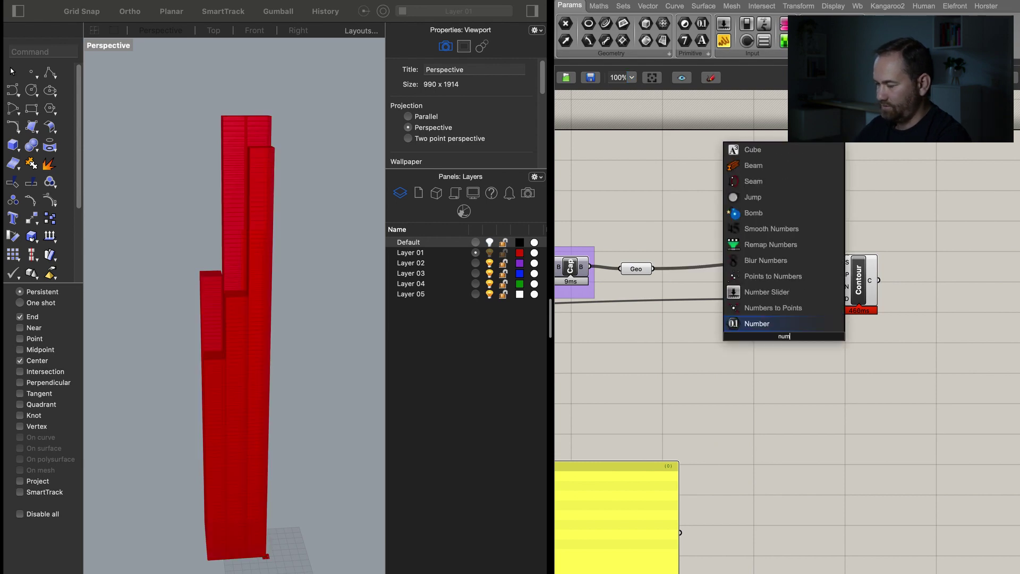
{"action": "left_click", "coordinate": [760, 325]}
{"action": "left_click_drag", "start_coordinate": [768, 335], "coordinate": [606, 342]}
{"action": "scroll", "coordinate": [778, 355], "scroll_direction": "down", "scroll_amount": 1}
{"action": "scroll", "coordinate": [855, 352], "scroll_direction": "down", "scroll_amount": 5}
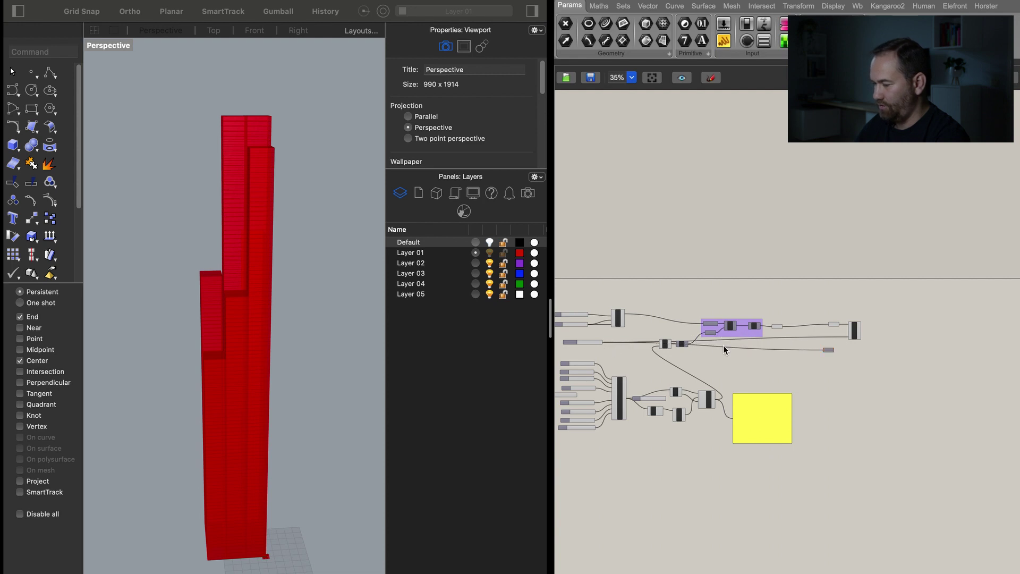
{"action": "scroll", "coordinate": [865, 356], "scroll_direction": "up", "scroll_amount": 6}
{"action": "left_click_drag", "start_coordinate": [777, 338], "coordinate": [817, 308]}
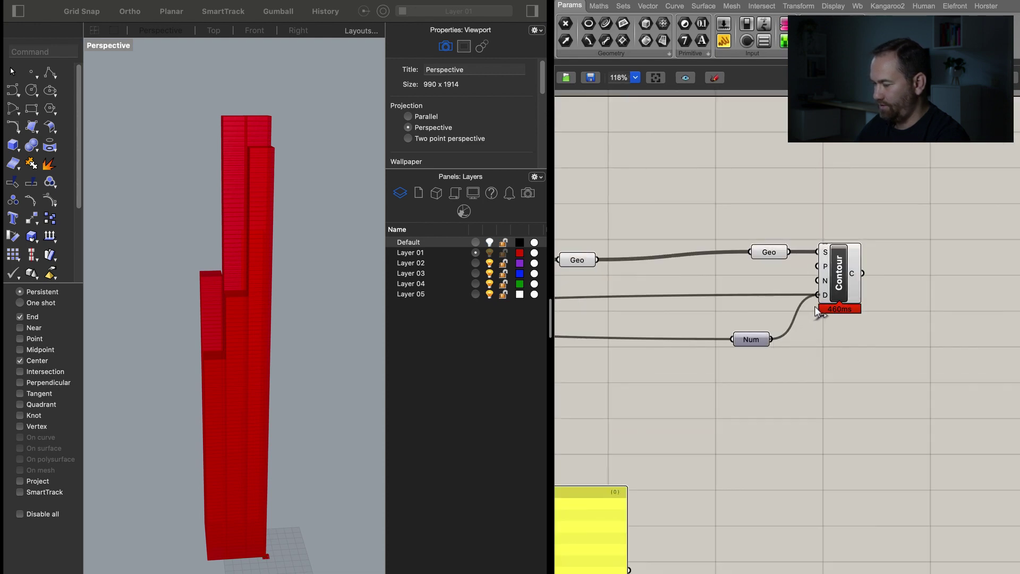
Add a Crv parameter receiving Contour's slice curves.
{"action": "double_click", "coordinate": [911, 276]}
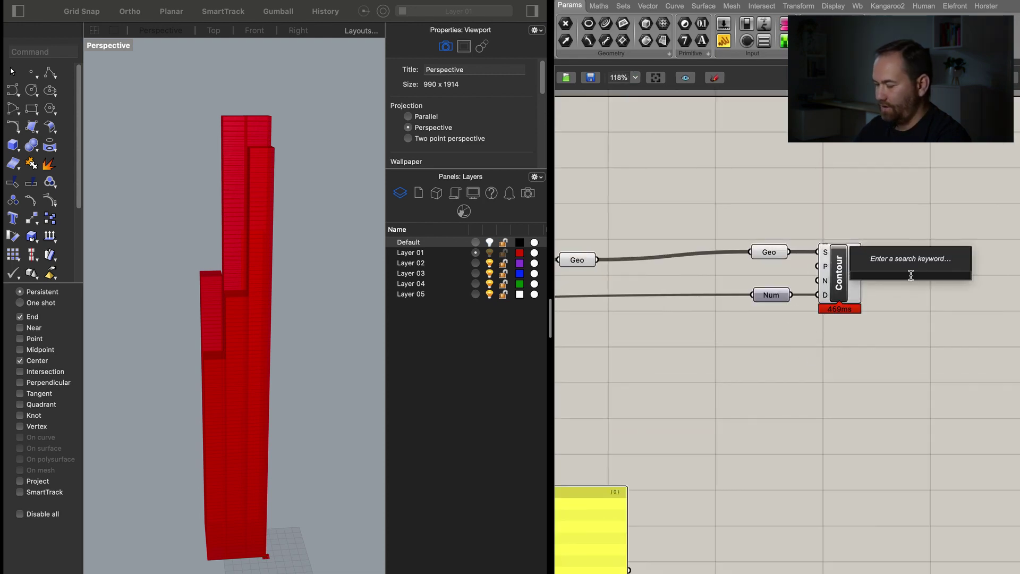
{"action": "type", "text": "curve"}
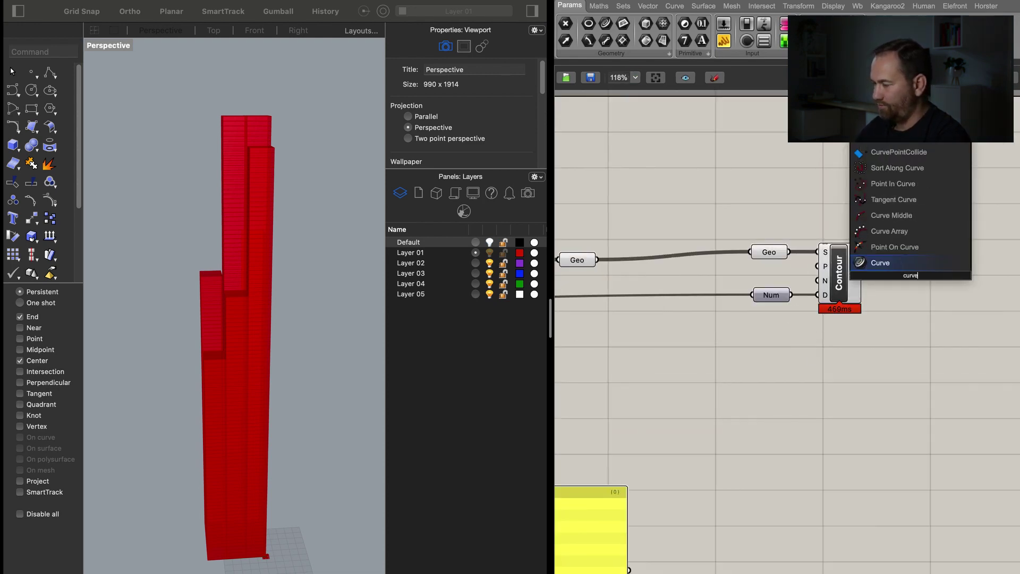
{"action": "left_click", "coordinate": [881, 265]}
{"action": "left_click_drag", "start_coordinate": [893, 273], "coordinate": [864, 274]}
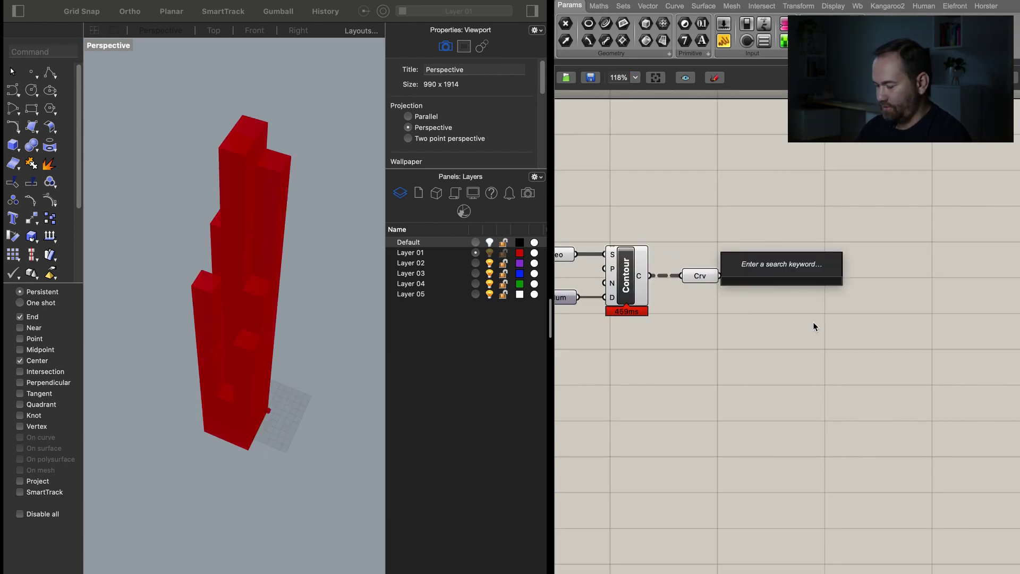
Add Area on the floor curves and feed its A output into a new Mass Addition component.
{"action": "type", "text": "area"}
{"action": "key", "text": "Return"}
{"action": "left_click_drag", "start_coordinate": [762, 285], "coordinate": [721, 275]}
{"action": "double_click", "coordinate": [842, 286]}
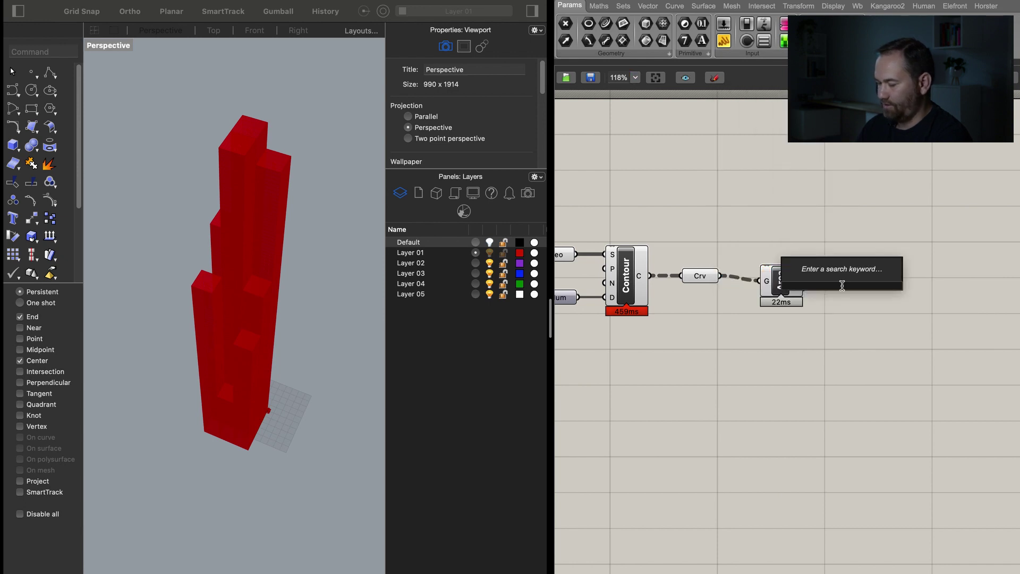
{"action": "type", "text": "mass"}
{"action": "left_click", "coordinate": [849, 275]}
{"action": "left_click_drag", "start_coordinate": [847, 292], "coordinate": [872, 290]}
{"action": "left_click_drag", "start_coordinate": [805, 275], "coordinate": [882, 283]}
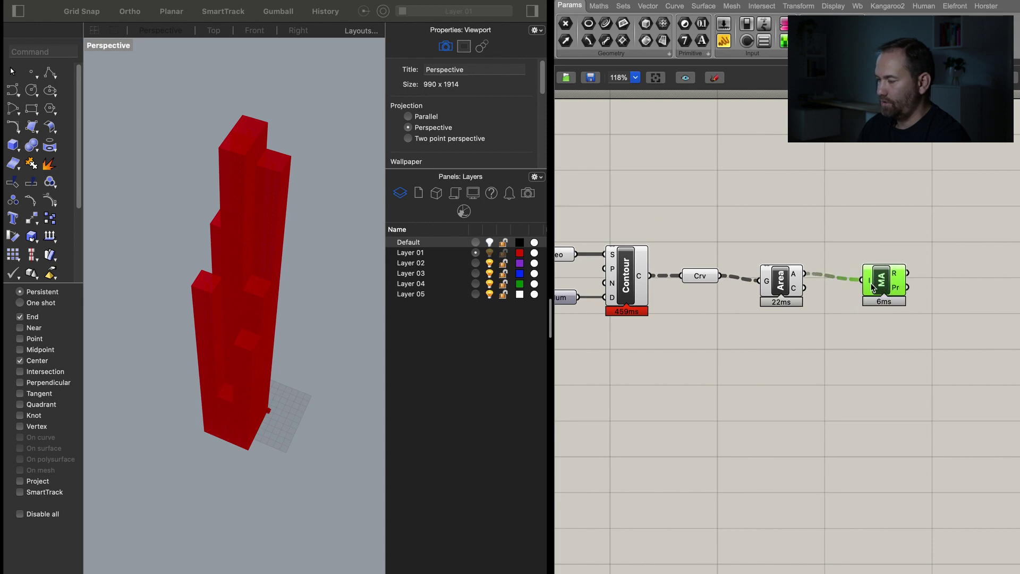
Place a Panel right of Mass Addition showing its result.
{"action": "double_click", "coordinate": [962, 276]}
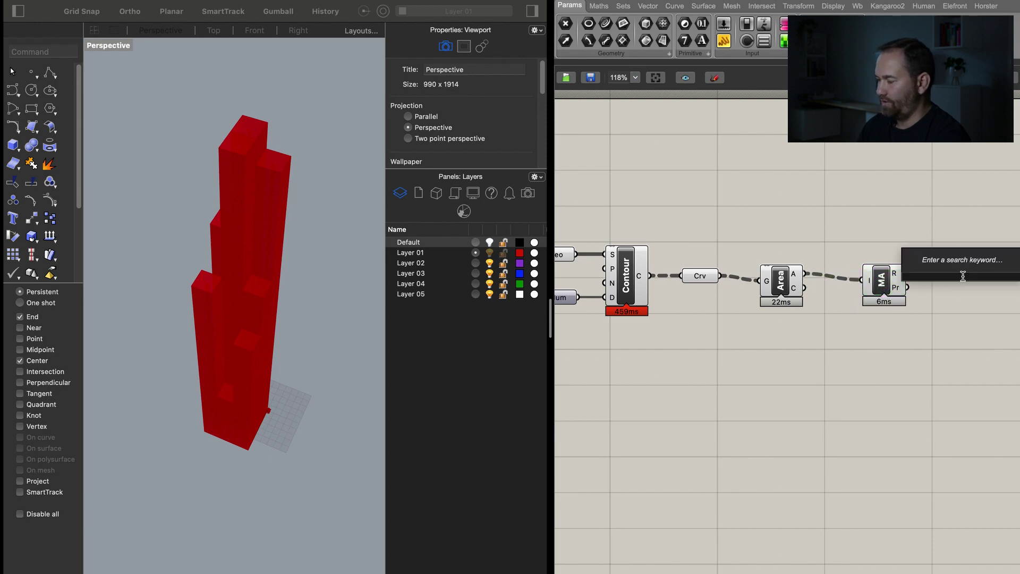
{"action": "type", "text": "\""}
{"action": "key", "text": "Return"}
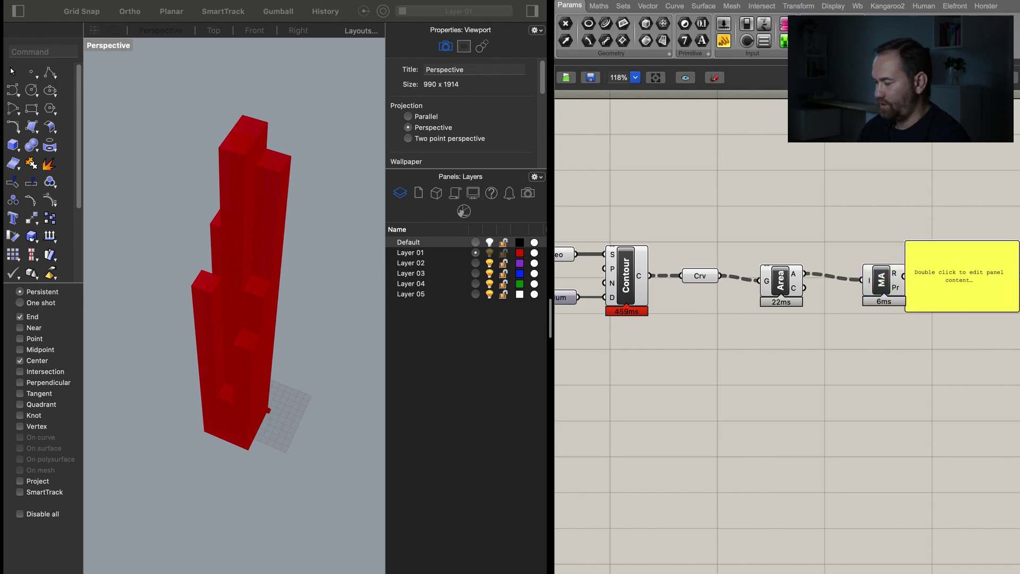
{"action": "right_click_drag", "start_coordinate": [837, 383], "coordinate": [726, 384]}
{"action": "left_click_drag", "start_coordinate": [834, 298], "coordinate": [893, 297]}
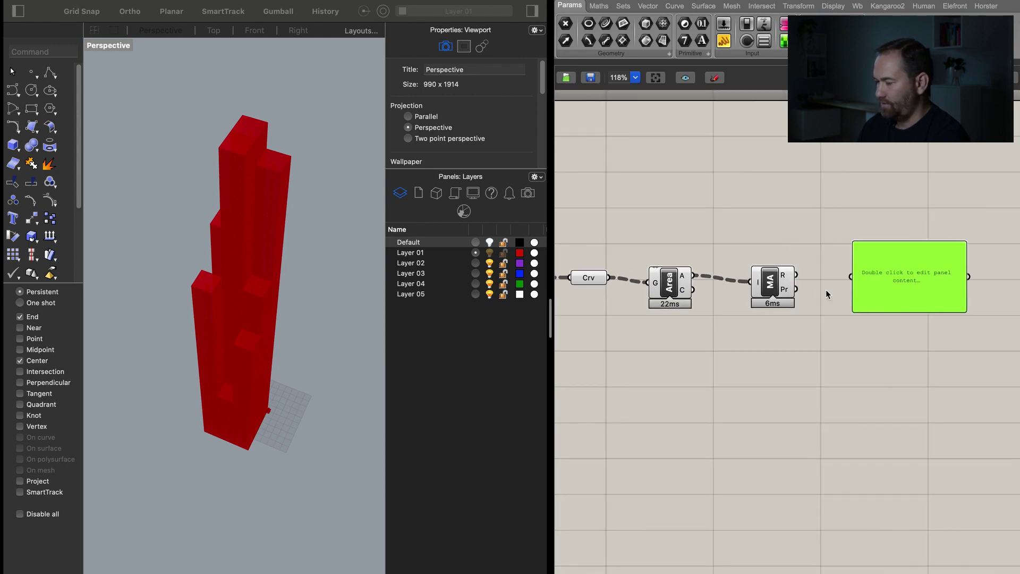
{"action": "left_click_drag", "start_coordinate": [797, 275], "coordinate": [886, 274]}
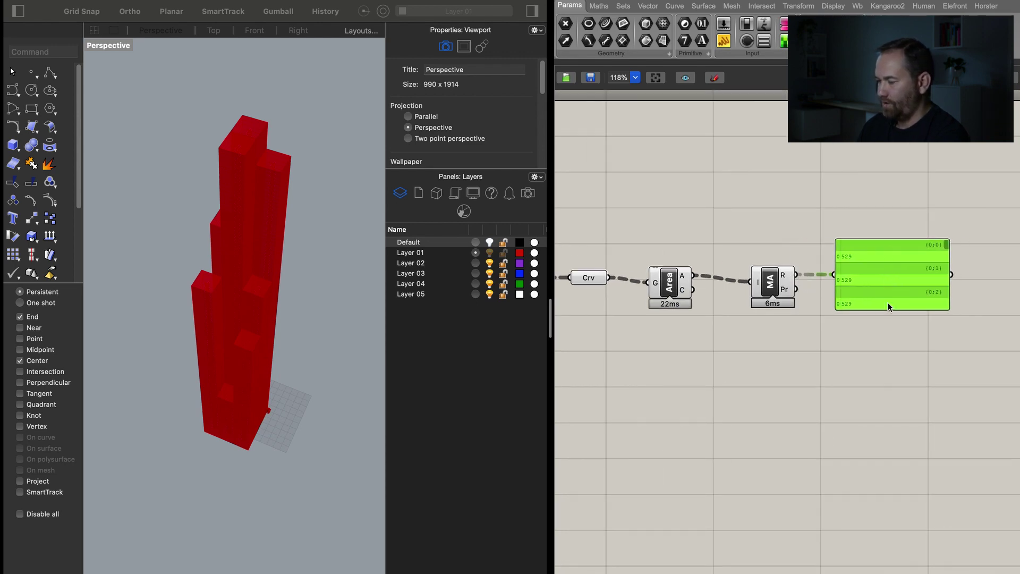
Flatten Mass Addition's input for a single 0.357075 total and move the panel beside the sliders.
{"action": "right_click", "coordinate": [757, 285]}
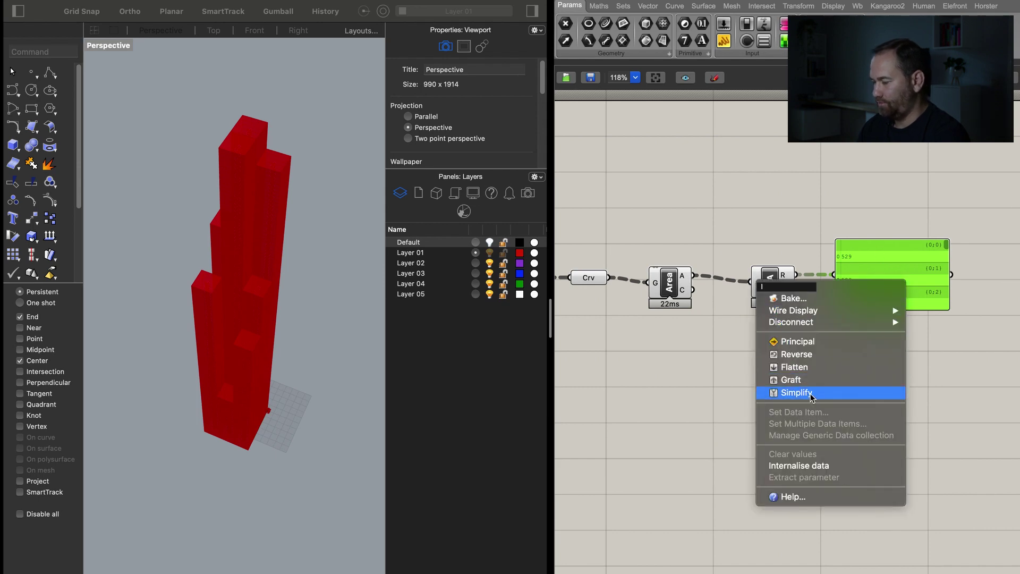
{"action": "left_click", "coordinate": [797, 366]}
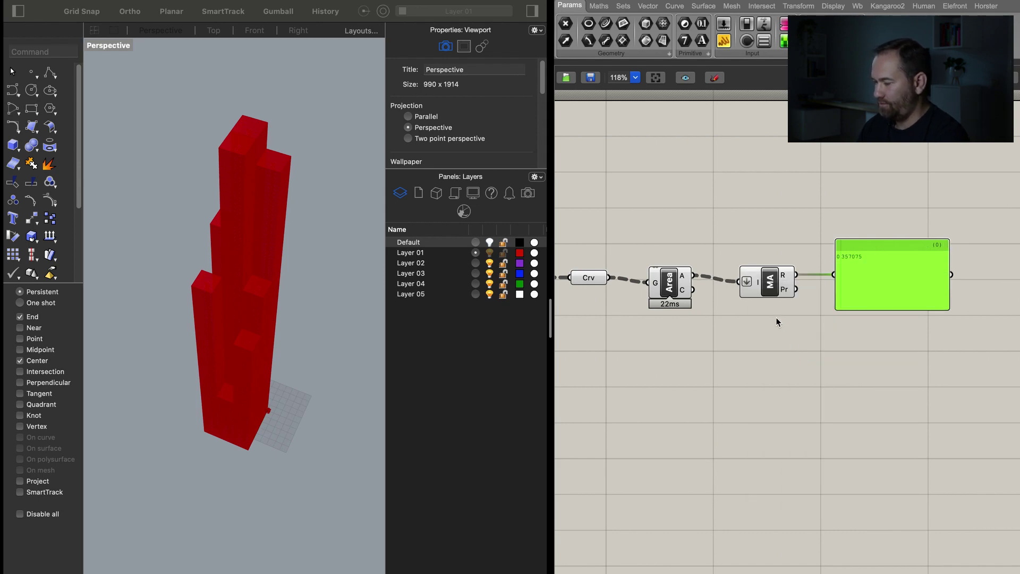
{"action": "scroll", "coordinate": [874, 264], "scroll_direction": "up", "scroll_amount": 6}
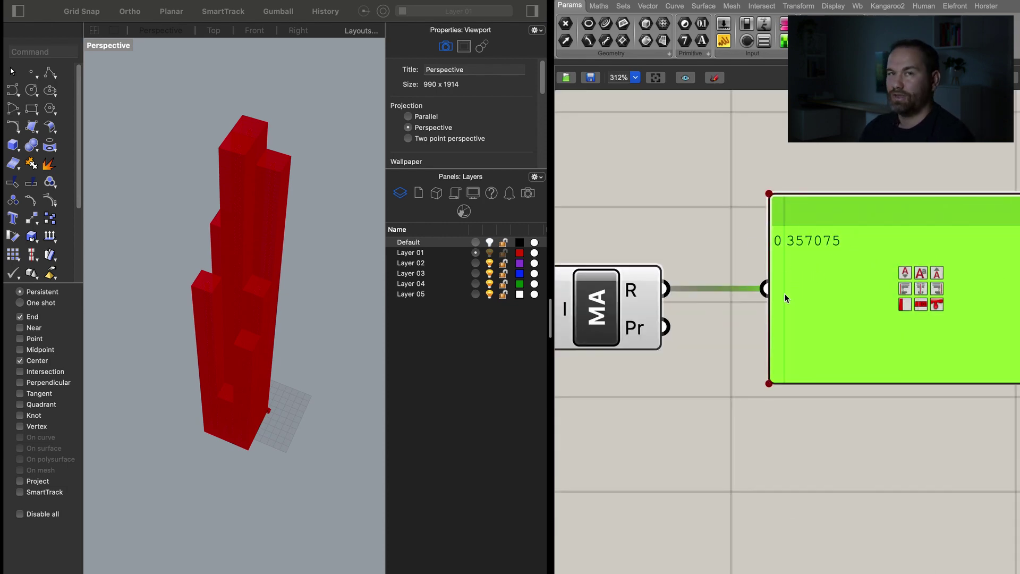
{"action": "right_click_drag", "start_coordinate": [633, 365], "coordinate": [739, 378]}
{"action": "left_click_drag", "start_coordinate": [926, 301], "coordinate": [765, 391]}
{"action": "scroll", "coordinate": [948, 323], "scroll_direction": "down", "scroll_amount": 15}
{"action": "scroll", "coordinate": [778, 363], "scroll_direction": "up", "scroll_amount": 10}
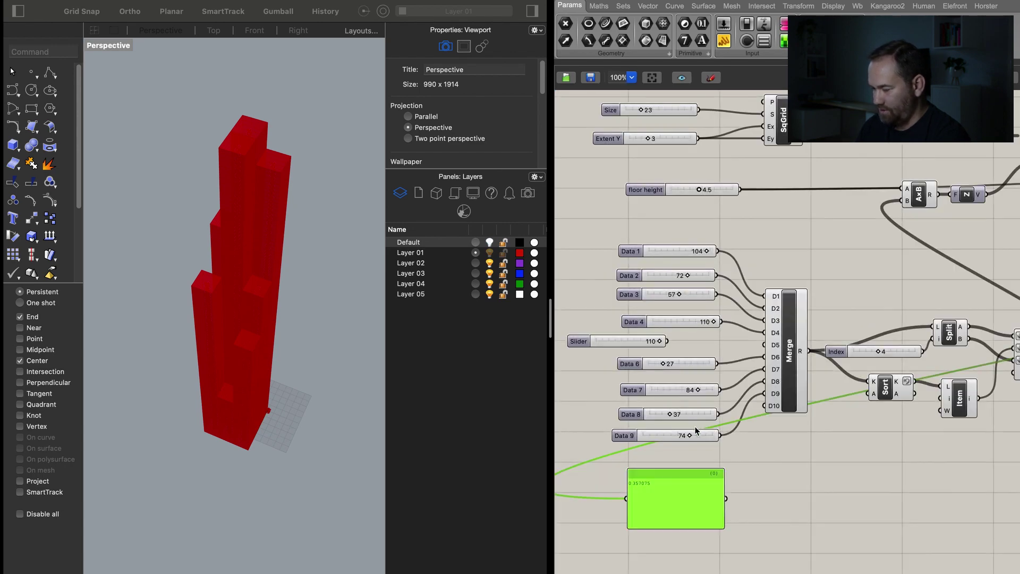
Lower Data 7 from 84 to 46 and Data 9 from 74 to 53, dropping total floor area to 0.325864.
{"action": "right_click_drag", "start_coordinate": [769, 376], "coordinate": [770, 373]}
{"action": "left_click_drag", "start_coordinate": [762, 355], "coordinate": [743, 360]}
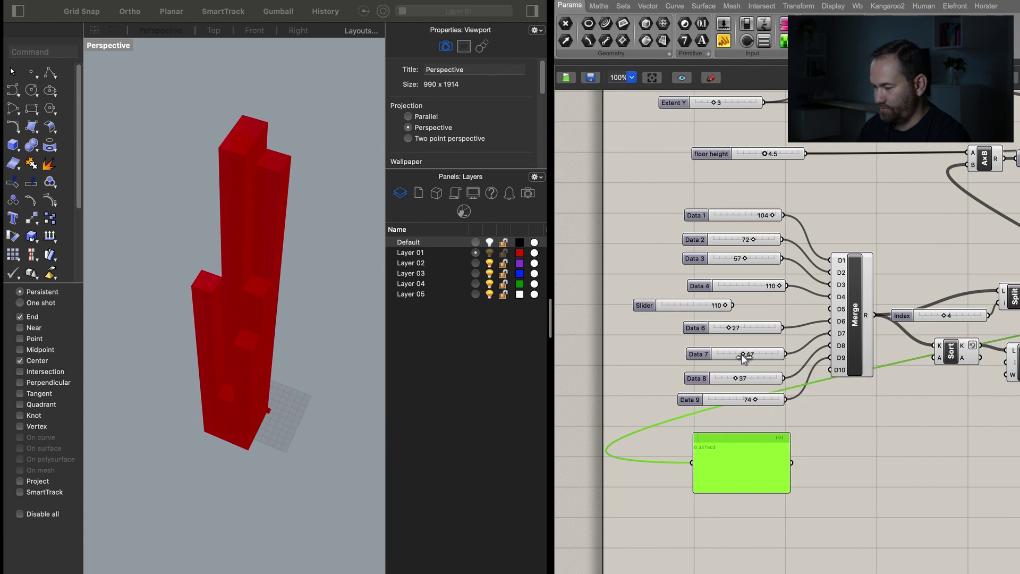
{"action": "left_click_drag", "start_coordinate": [743, 359], "coordinate": [742, 359]}
{"action": "scroll", "coordinate": [704, 448], "scroll_direction": "up", "scroll_amount": 6}
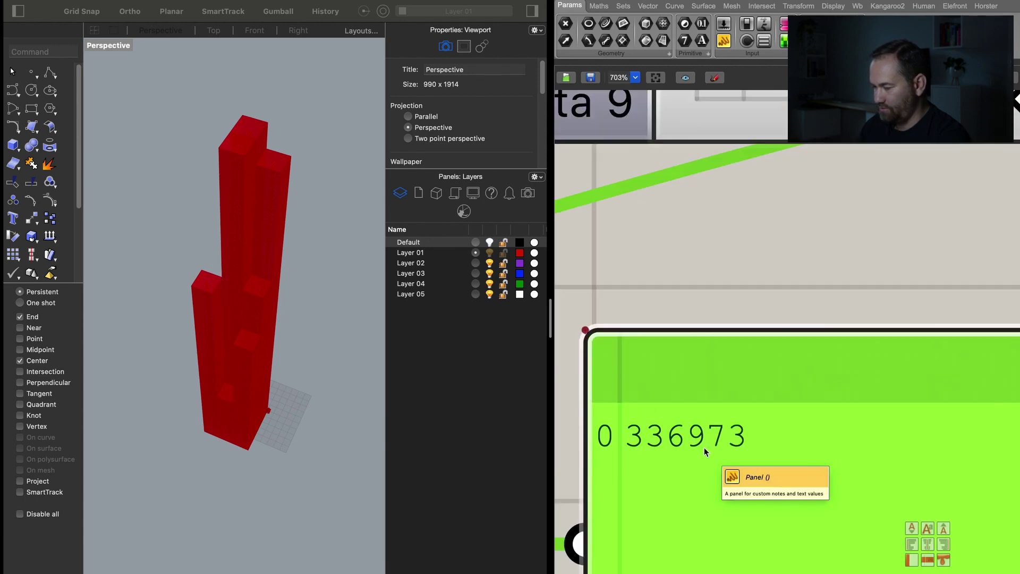
{"action": "scroll", "coordinate": [716, 442], "scroll_direction": "down", "scroll_amount": 1}
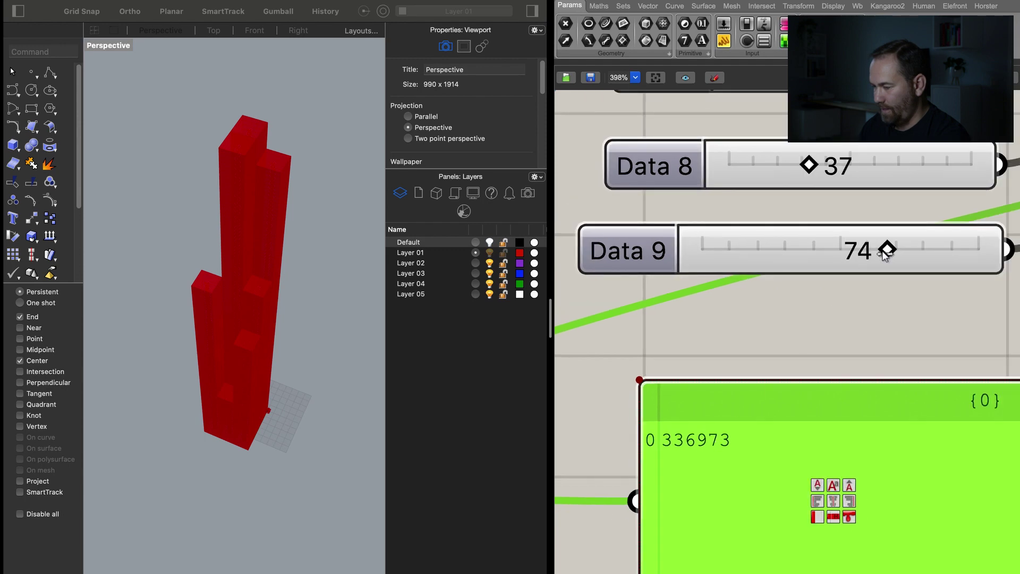
{"action": "left_click_drag", "start_coordinate": [874, 257], "coordinate": [834, 254]}
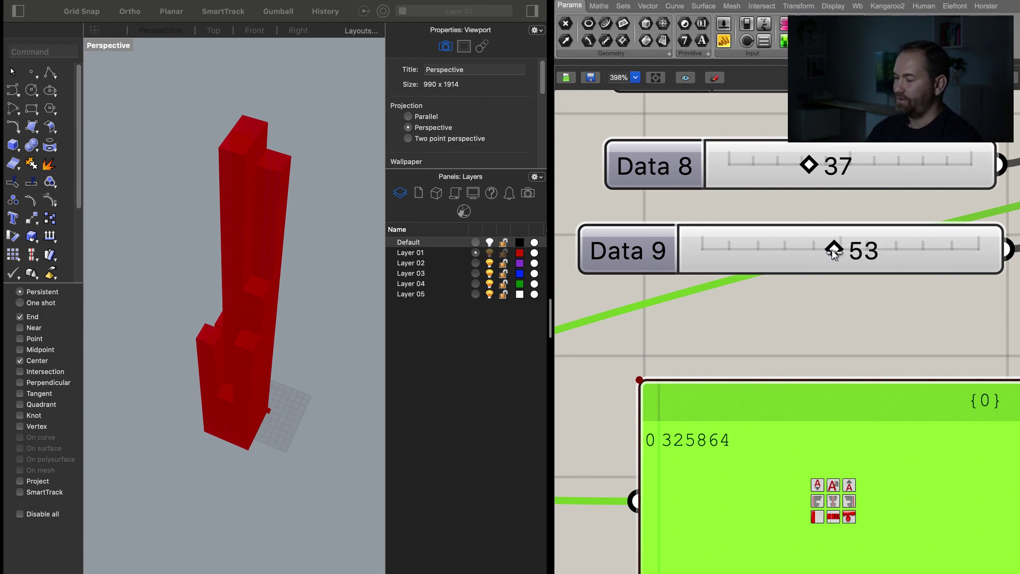
{"action": "scroll", "coordinate": [844, 317], "scroll_direction": "right", "scroll_amount": 4}
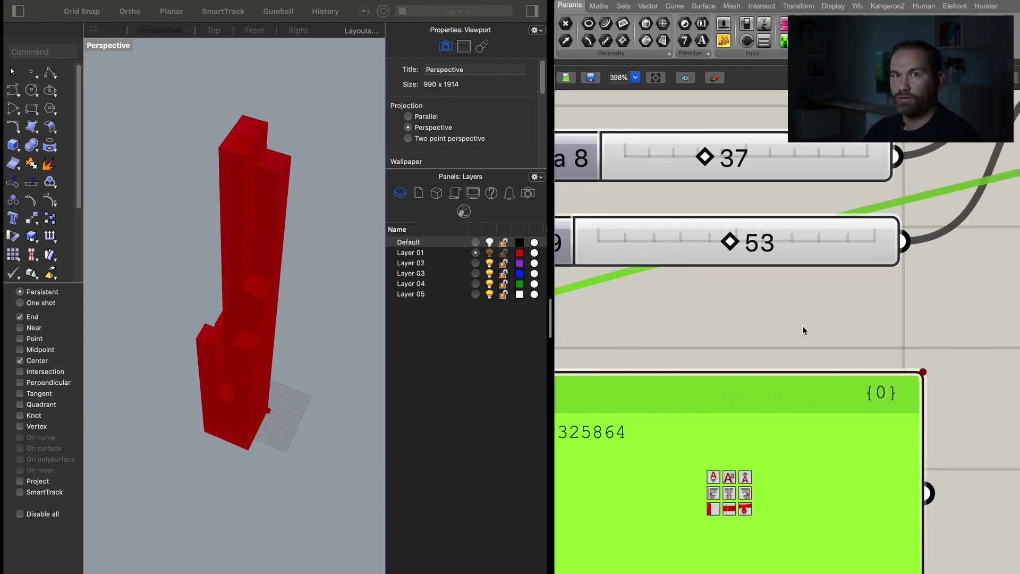
{"action": "scroll", "coordinate": [810, 335], "scroll_direction": "right", "scroll_amount": 2}
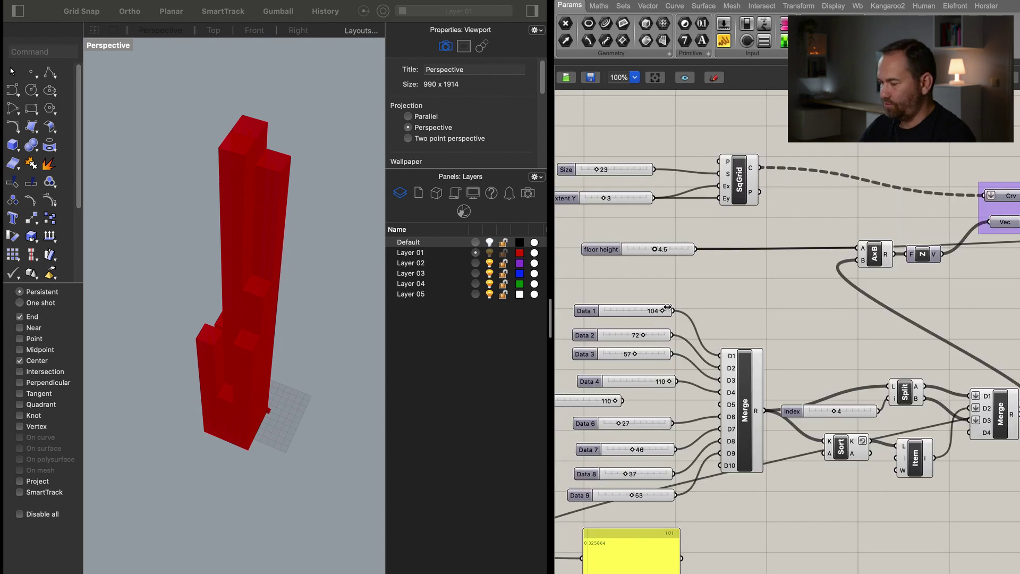
Add a Mass Addition component fed by the merged values.
{"action": "scroll", "coordinate": [872, 357], "scroll_direction": "right", "scroll_amount": 7}
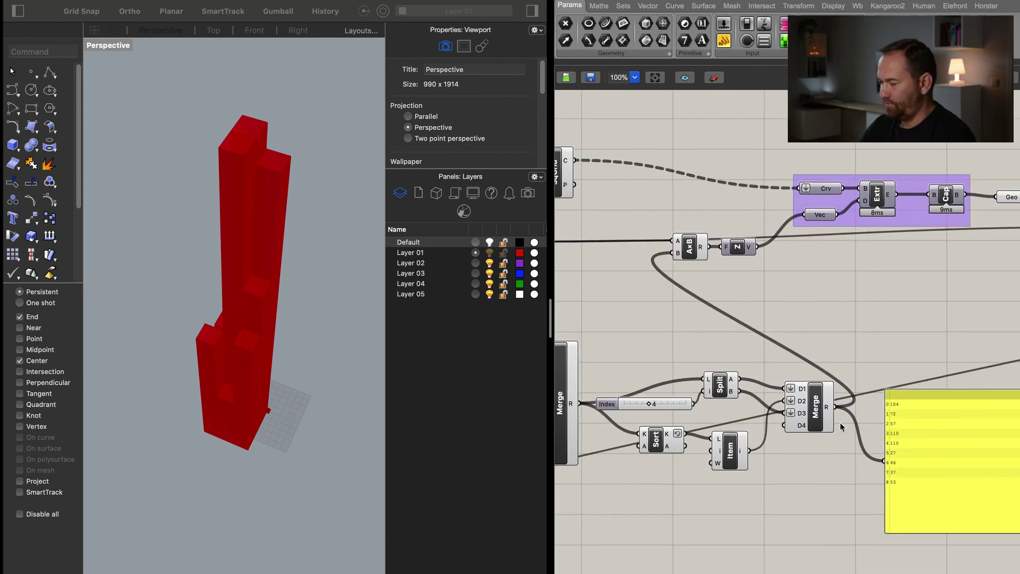
{"action": "scroll", "coordinate": [911, 478], "scroll_direction": "right", "scroll_amount": 3}
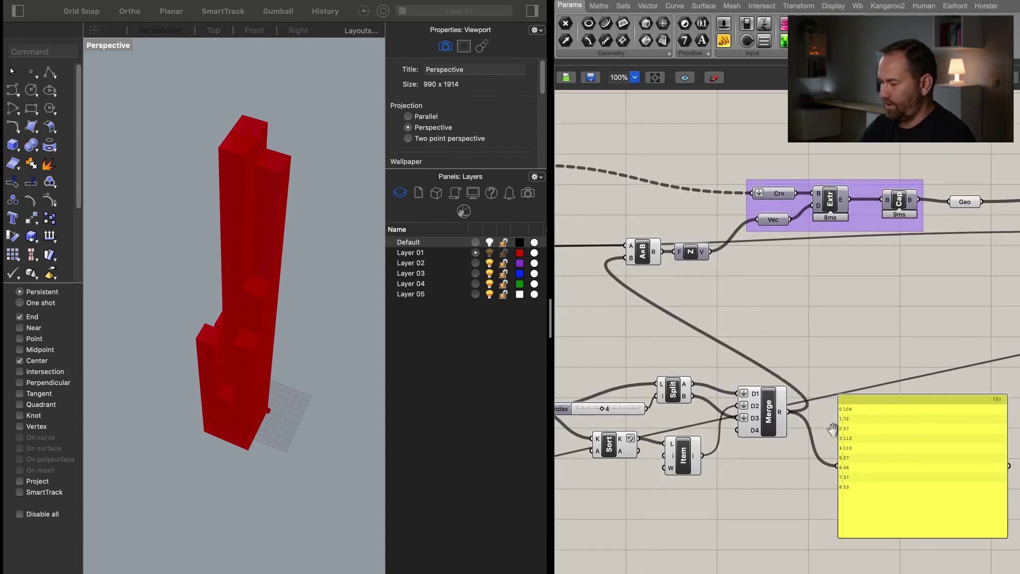
{"action": "double_click", "coordinate": [862, 333]}
{"action": "type", "text": "mass"}
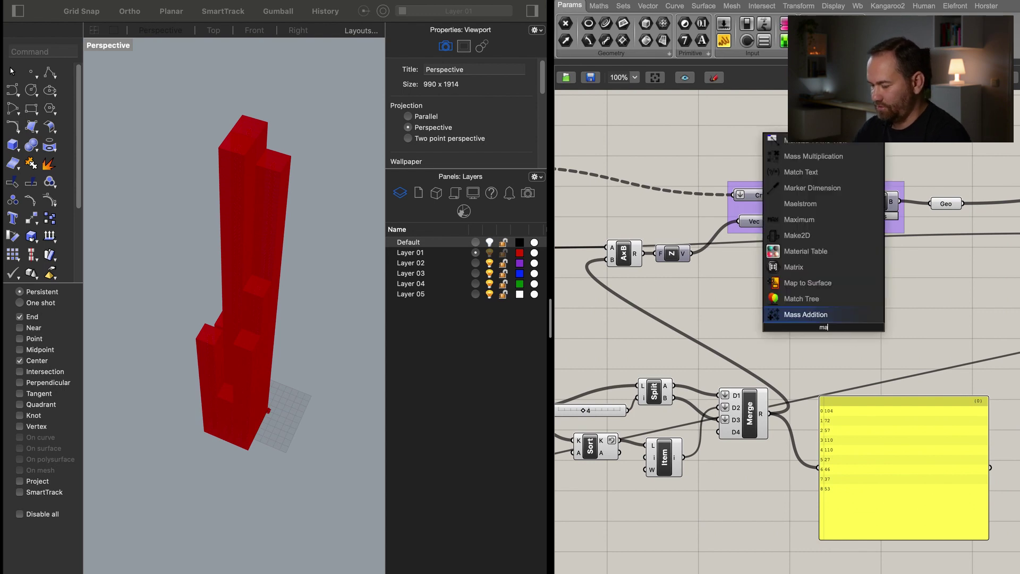
{"action": "left_click", "coordinate": [820, 318]}
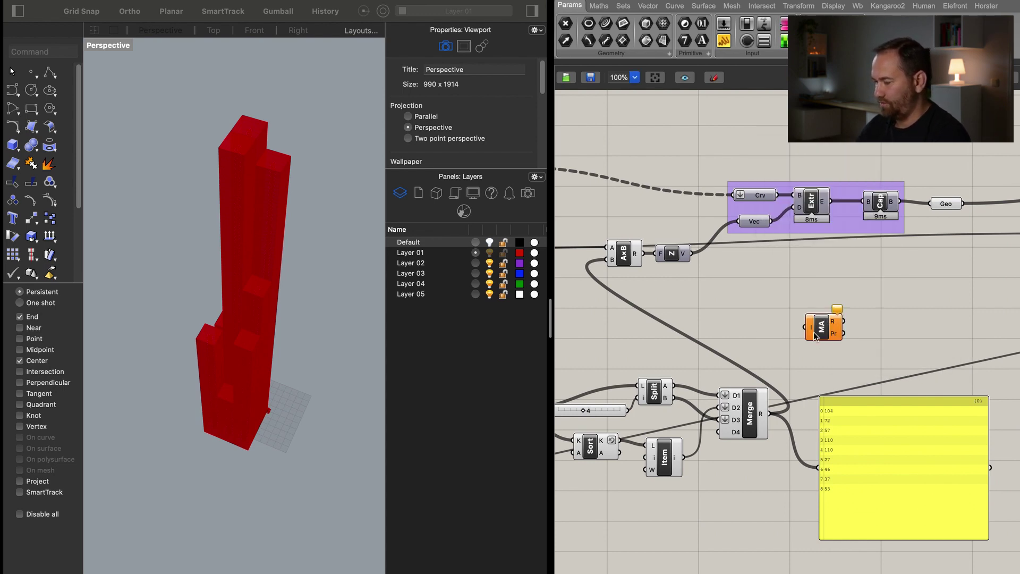
{"action": "left_click_drag", "start_coordinate": [816, 336], "coordinate": [909, 329]}
{"action": "left_click_drag", "start_coordinate": [769, 413], "coordinate": [939, 328]}
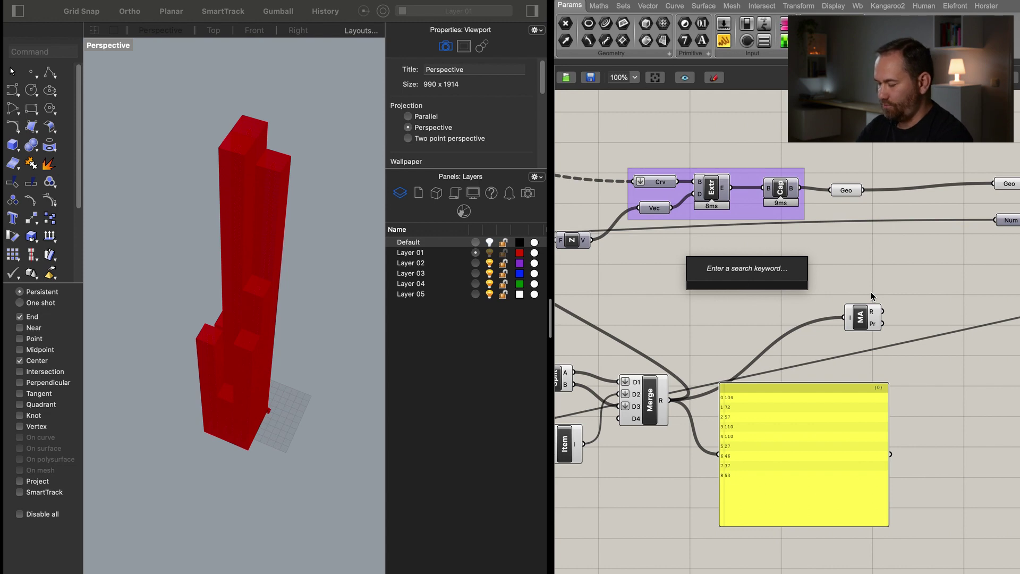
Place a Multiplication component and start wiring a slider into it.
{"action": "type", "text": "mult"}
{"action": "left_click", "coordinate": [775, 273]}
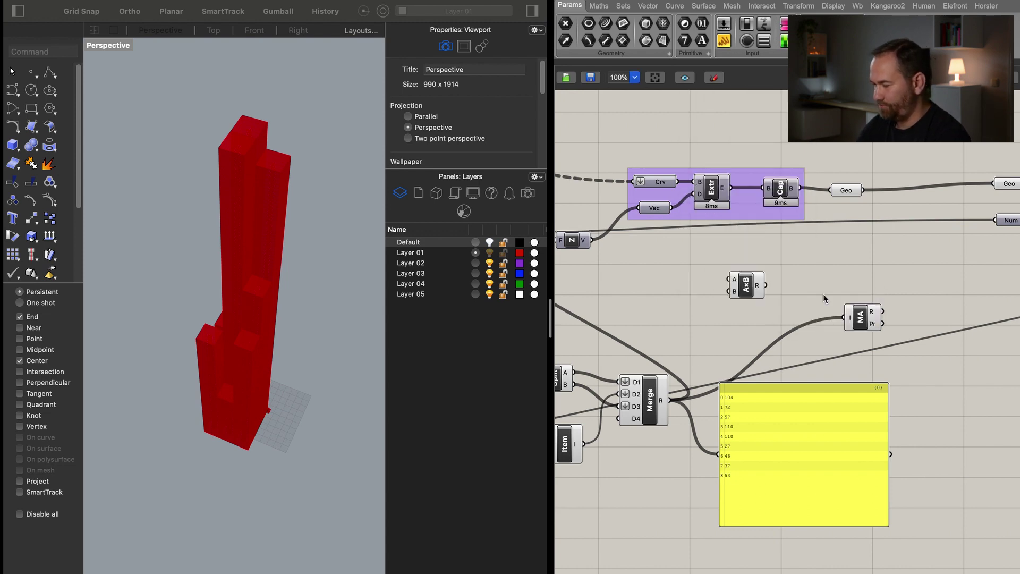
{"action": "left_click_drag", "start_coordinate": [758, 296], "coordinate": [834, 287]}
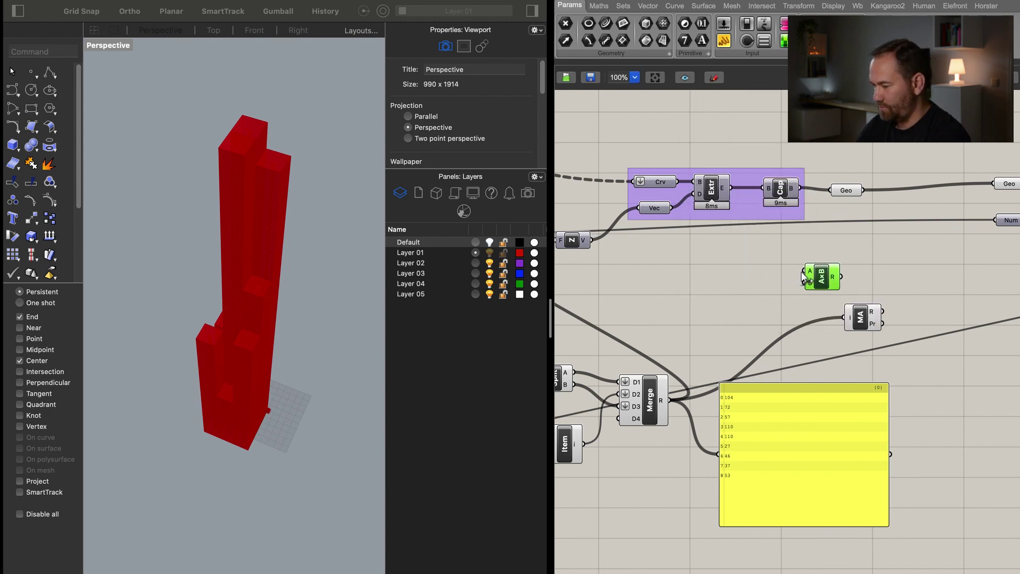
{"action": "scroll", "coordinate": [948, 304], "scroll_direction": "down", "scroll_amount": 8}
{"action": "left_click_drag", "start_coordinate": [940, 306], "coordinate": [724, 234]}
{"action": "scroll", "coordinate": [719, 260], "scroll_direction": "up", "scroll_amount": 2}
{"action": "scroll", "coordinate": [725, 270], "scroll_direction": "up", "scroll_amount": 5}
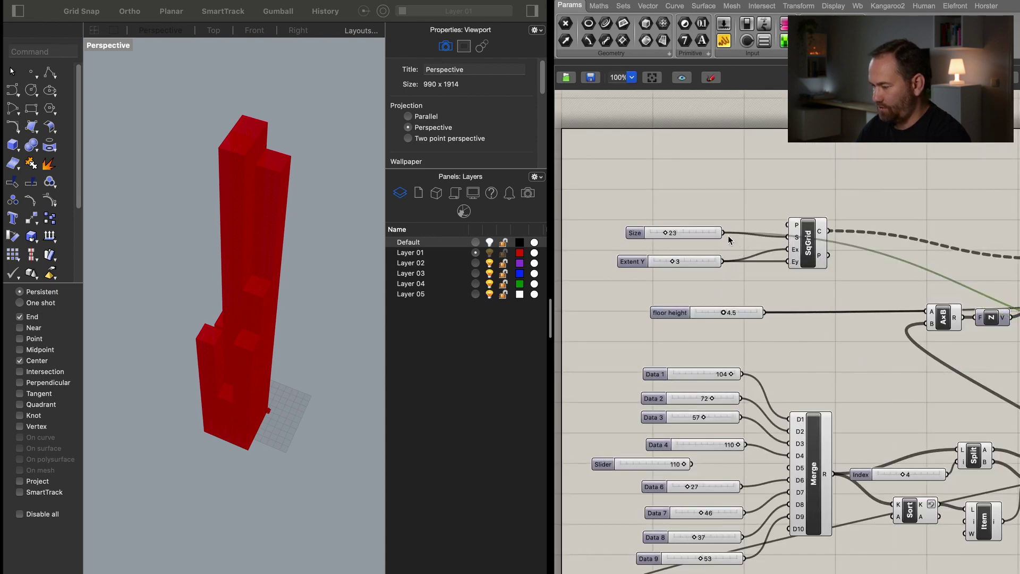
{"action": "right_click_drag", "start_coordinate": [898, 331], "coordinate": [685, 317]}
{"action": "right_click_drag", "start_coordinate": [876, 337], "coordinate": [684, 324]}
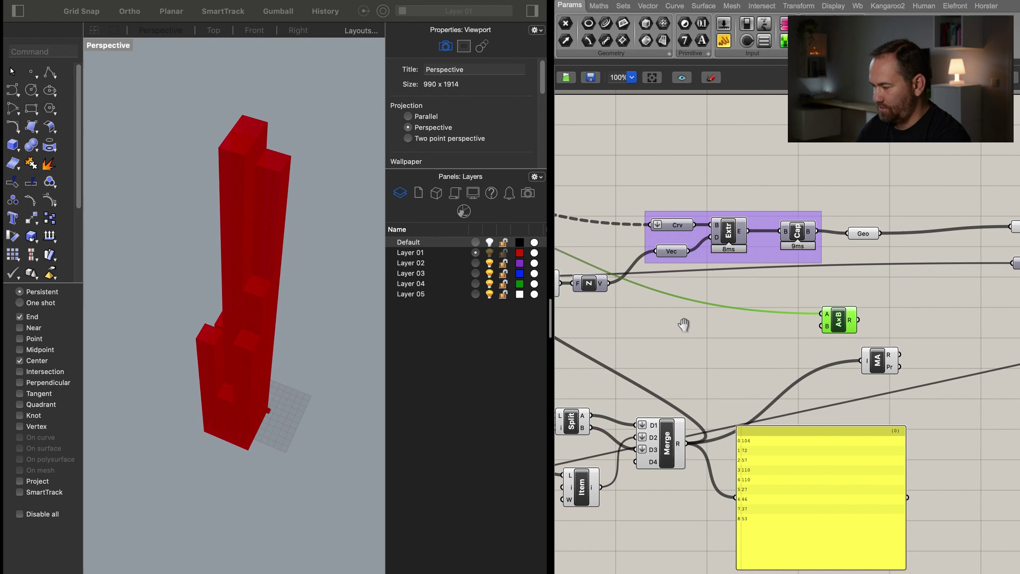
Add a Num parameter fed by a slider and move it with the multiplication further right.
{"action": "double_click", "coordinate": [760, 334]}
{"action": "type", "text": "num"}
{"action": "key", "text": "Return"}
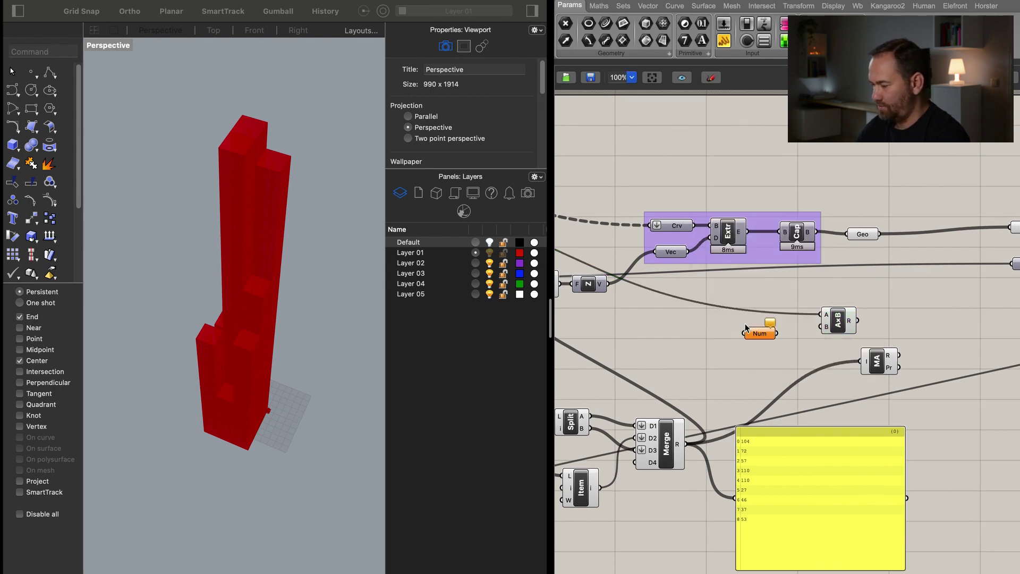
{"action": "scroll", "coordinate": [854, 367], "scroll_direction": "down", "scroll_amount": 5}
{"action": "left_click_drag", "start_coordinate": [840, 367], "coordinate": [665, 313]}
{"action": "scroll", "coordinate": [665, 292], "scroll_direction": "up", "scroll_amount": 3}
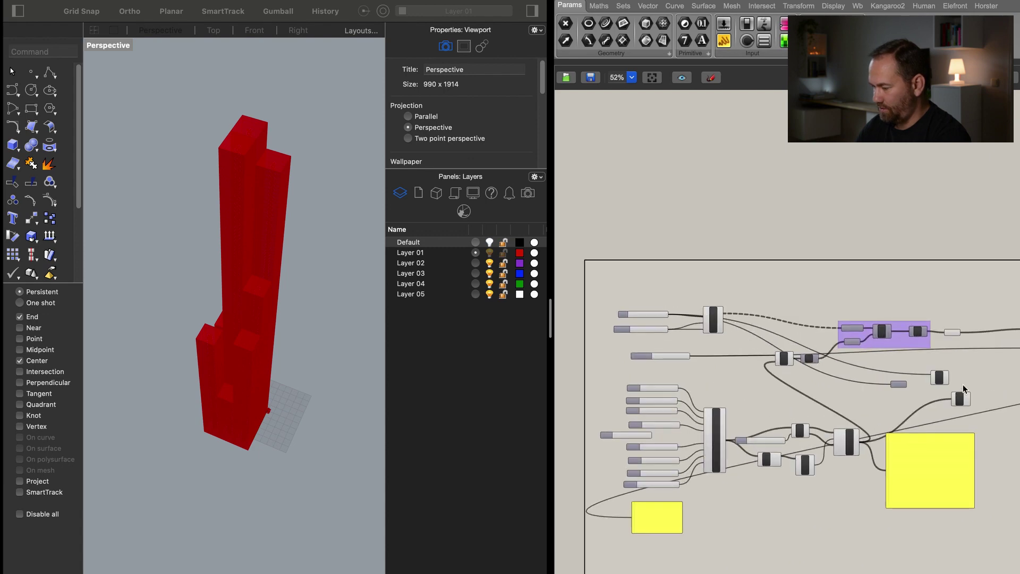
{"action": "right_click_drag", "start_coordinate": [963, 386], "coordinate": [850, 379]}
{"action": "scroll", "coordinate": [816, 384], "scroll_direction": "up", "scroll_amount": 4}
{"action": "left_click_drag", "start_coordinate": [779, 367], "coordinate": [892, 345]}
{"action": "left_click", "coordinate": [948, 386]}
{"action": "scroll", "coordinate": [938, 371], "scroll_direction": "up", "scroll_amount": 5}
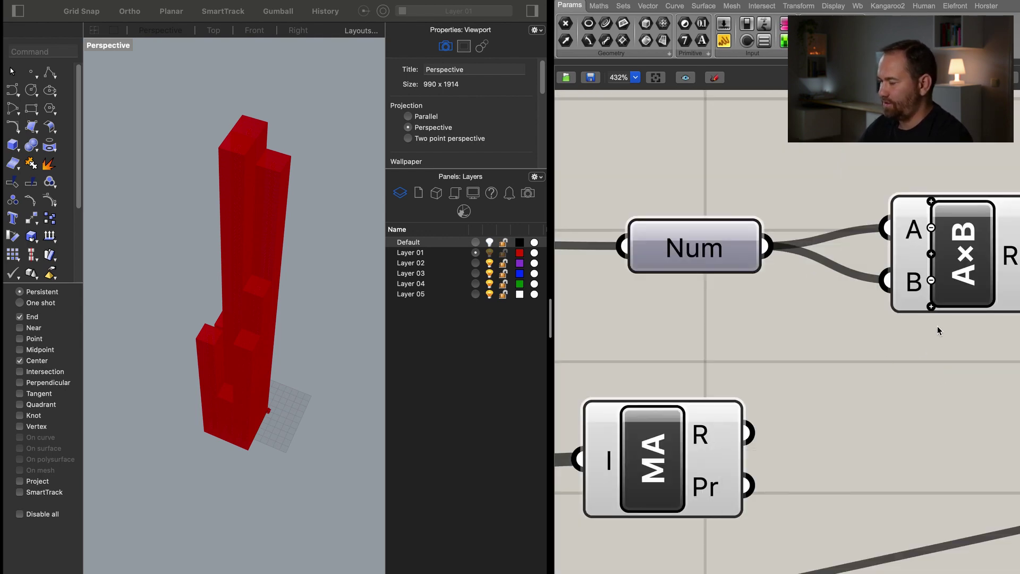
Give the multiplication a third input C wired from Mass Addition's total, and move it lower.
{"action": "left_click", "coordinate": [933, 308]}
{"action": "left_click_drag", "start_coordinate": [885, 308], "coordinate": [746, 445]}
{"action": "right_click_drag", "start_coordinate": [873, 394], "coordinate": [779, 484]}
{"action": "left_click_drag", "start_coordinate": [885, 390], "coordinate": [876, 465]}
{"action": "right_click_drag", "start_coordinate": [913, 427], "coordinate": [752, 414]}
Add an Integer parameter named 'area' receiving the multiplication result.
{"action": "mouse_move", "coordinate": [752, 413]}
{"action": "double_click", "coordinate": [859, 402]}
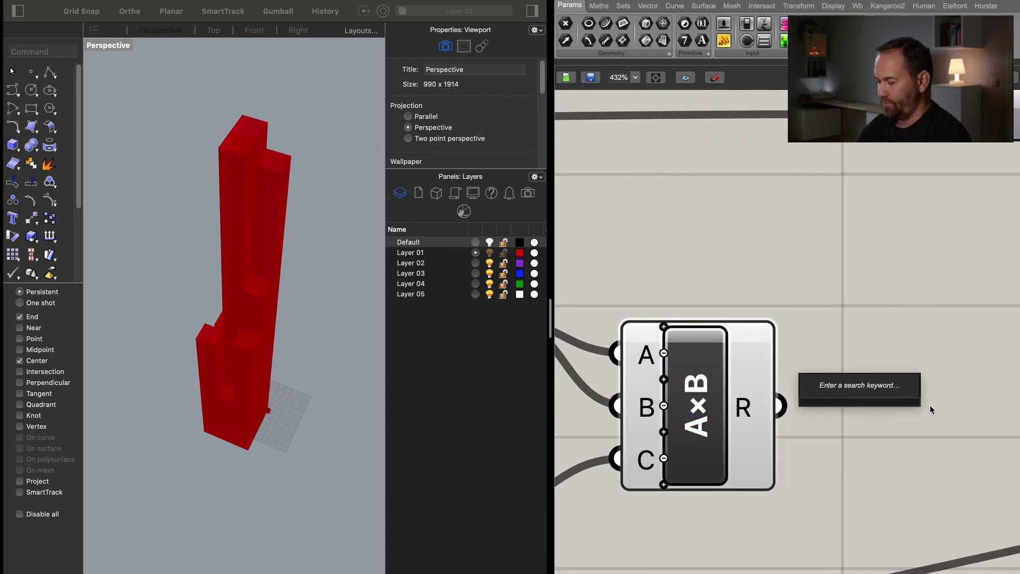
{"action": "type", "text": "number"}
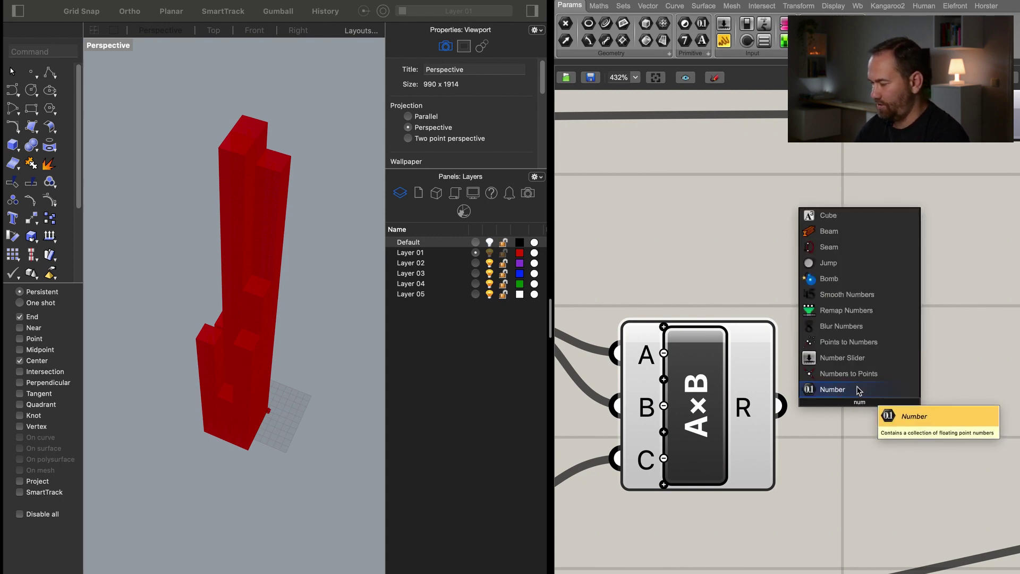
{"action": "key", "text": "BackSpace"}
{"action": "key", "text": "BackSpace"}
{"action": "key", "text": "BackSpace"}
{"action": "key", "text": "BackSpace"}
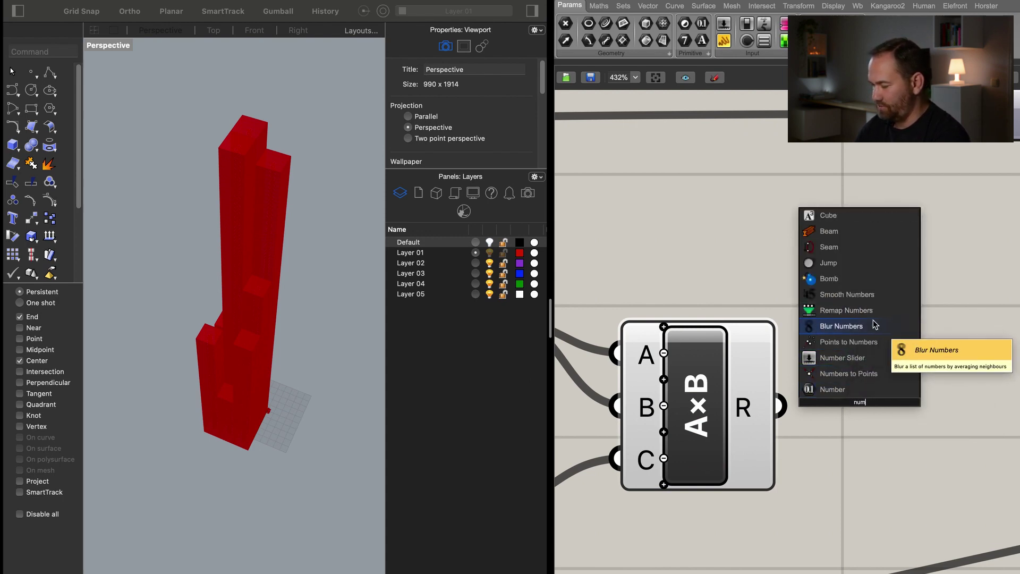
{"action": "key", "text": "BackSpace"}
{"action": "key", "text": "BackSpace"}
{"action": "type", "text": "inte"}
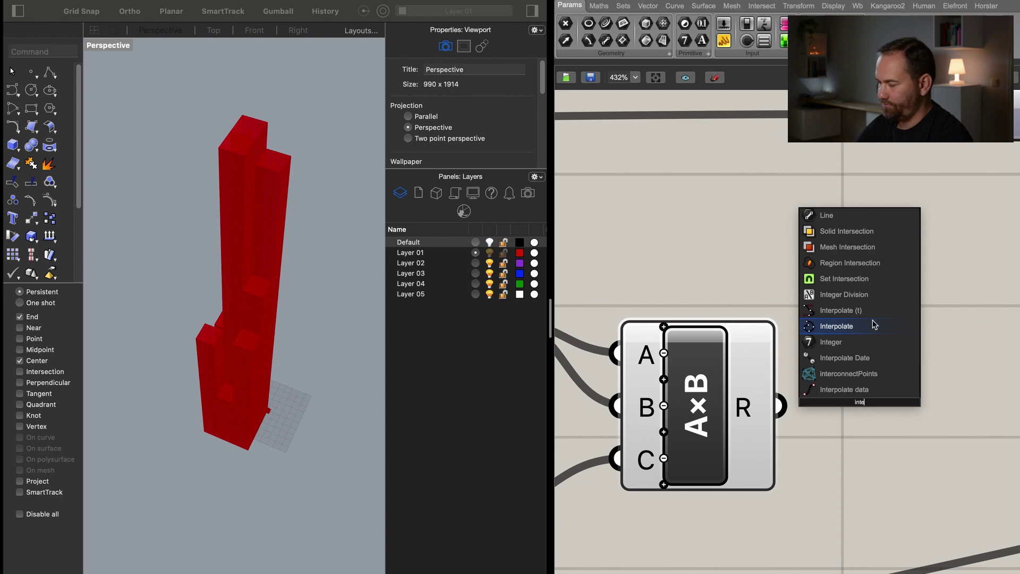
{"action": "left_click", "coordinate": [836, 341]}
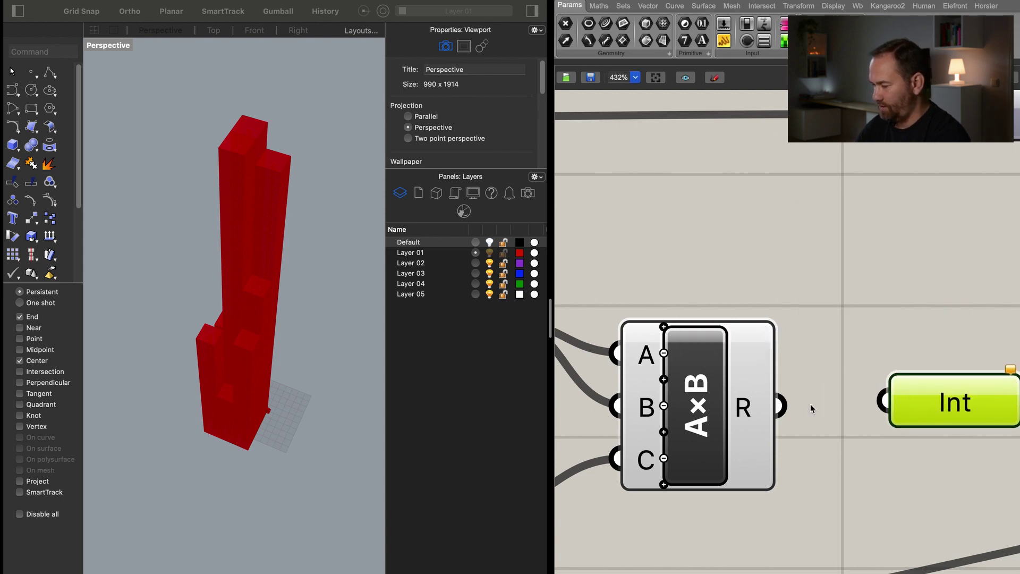
{"action": "left_click_drag", "start_coordinate": [834, 405], "coordinate": [890, 410]}
Add a Panel wired to the area parameter, reading 0.325864.
{"action": "double_click", "coordinate": [935, 399]}
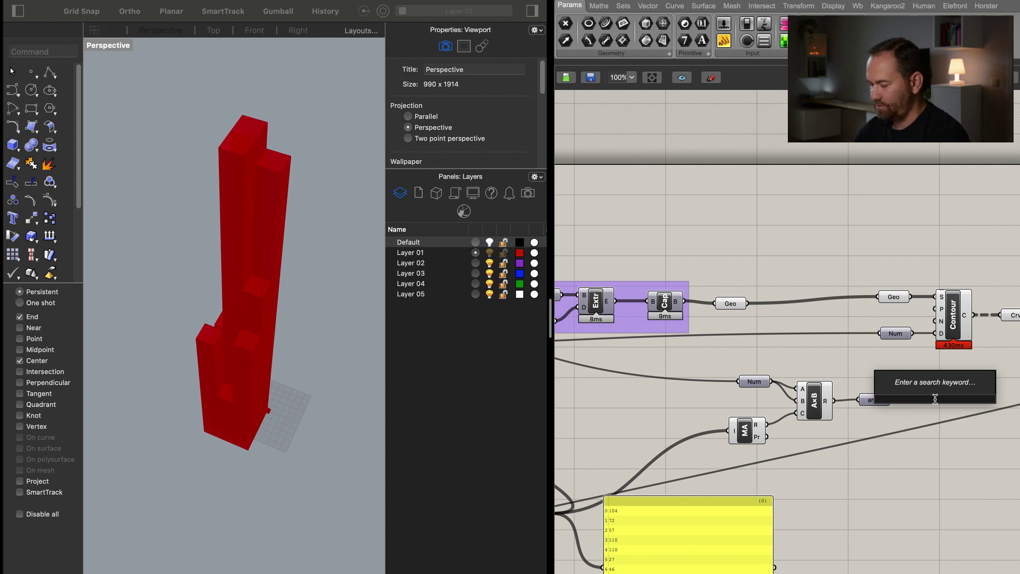
{"action": "type", "text": "panel"}
{"action": "key", "text": "Return"}
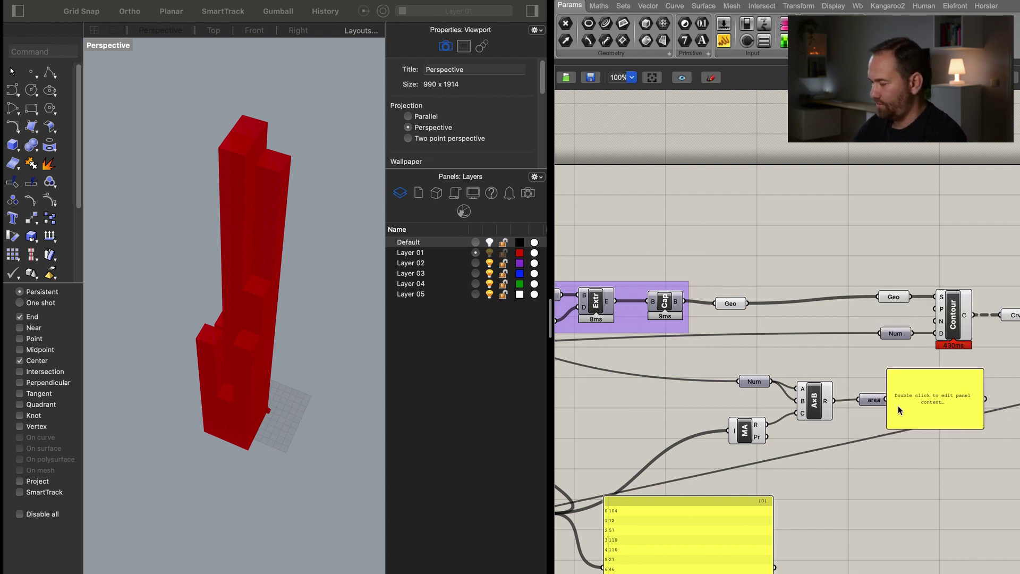
{"action": "left_click_drag", "start_coordinate": [891, 399], "coordinate": [766, 496]}
{"action": "scroll", "coordinate": [975, 427], "scroll_direction": "down", "scroll_amount": 8}
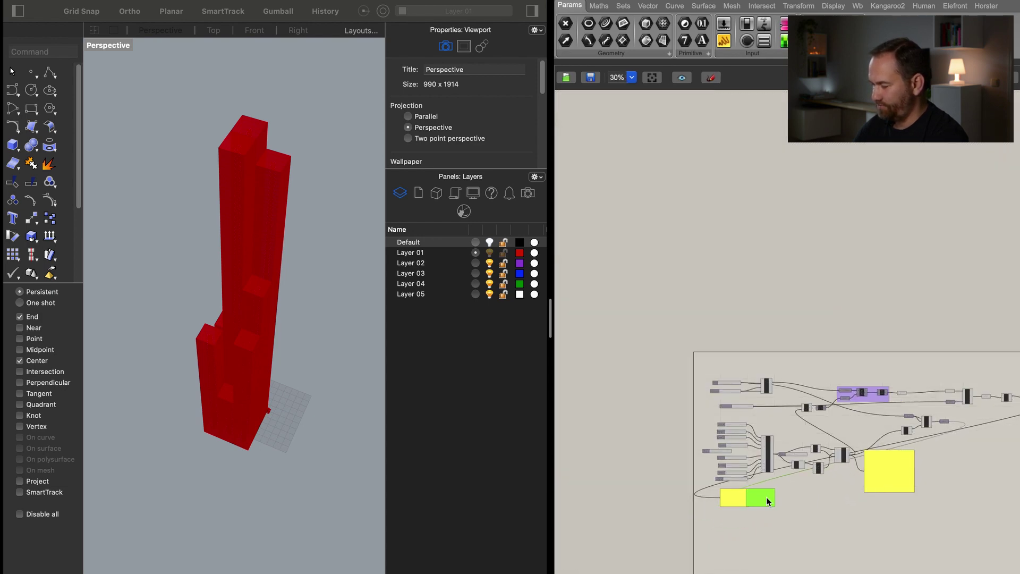
Shorten the area panel and the yellow panel to matching compact heights.
{"action": "scroll", "coordinate": [732, 507], "scroll_direction": "up", "scroll_amount": 6}
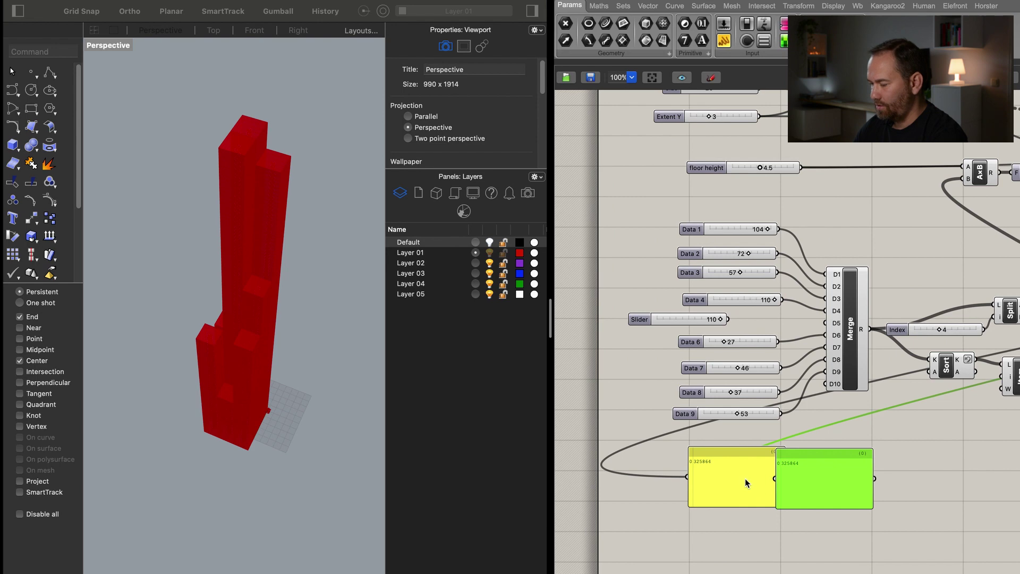
{"action": "scroll", "coordinate": [745, 478], "scroll_direction": "up", "scroll_amount": 4}
{"action": "left_click", "coordinate": [796, 529]}
{"action": "left_click_drag", "start_coordinate": [796, 530], "coordinate": [797, 463]}
{"action": "left_click_drag", "start_coordinate": [887, 538], "coordinate": [896, 466]}
Zoom to extents to review the definition, where Contour shows a 430 ms solve time.
{"action": "scroll", "coordinate": [902, 485], "scroll_direction": "right", "scroll_amount": 5}
{"action": "scroll", "coordinate": [902, 485], "scroll_direction": "up", "scroll_amount": 2}
{"action": "scroll", "coordinate": [866, 465], "scroll_direction": "down", "scroll_amount": 5}
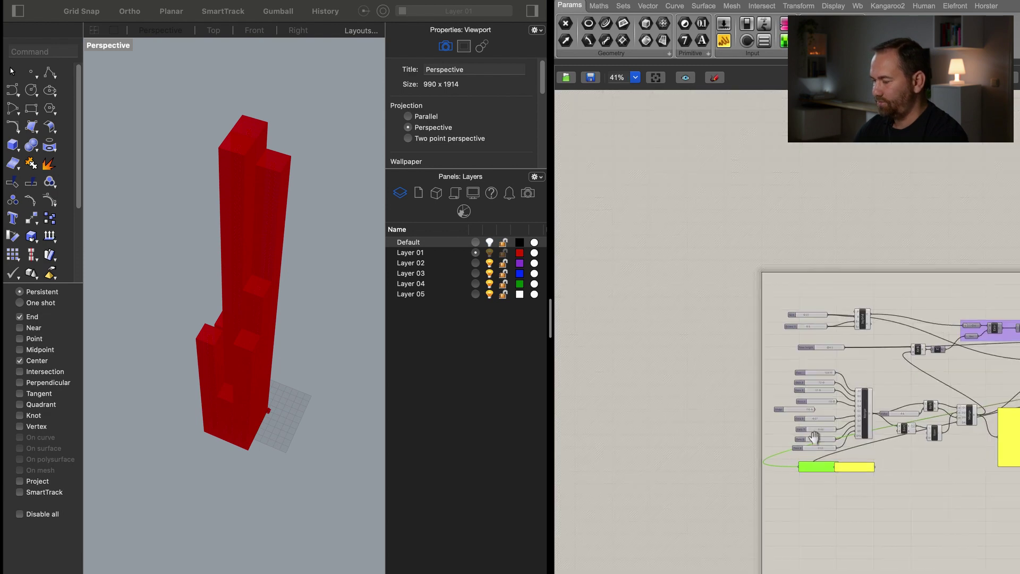
{"action": "scroll", "coordinate": [820, 428], "scroll_direction": "right", "scroll_amount": 4}
{"action": "scroll", "coordinate": [810, 395], "scroll_direction": "up", "scroll_amount": 4}
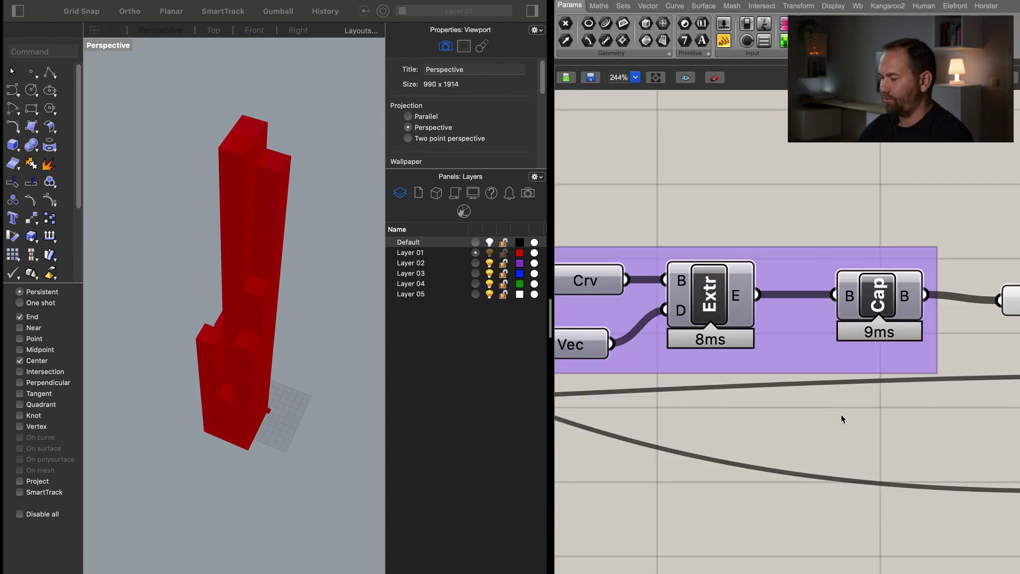
{"action": "scroll", "coordinate": [841, 416], "scroll_direction": "down", "scroll_amount": 10}
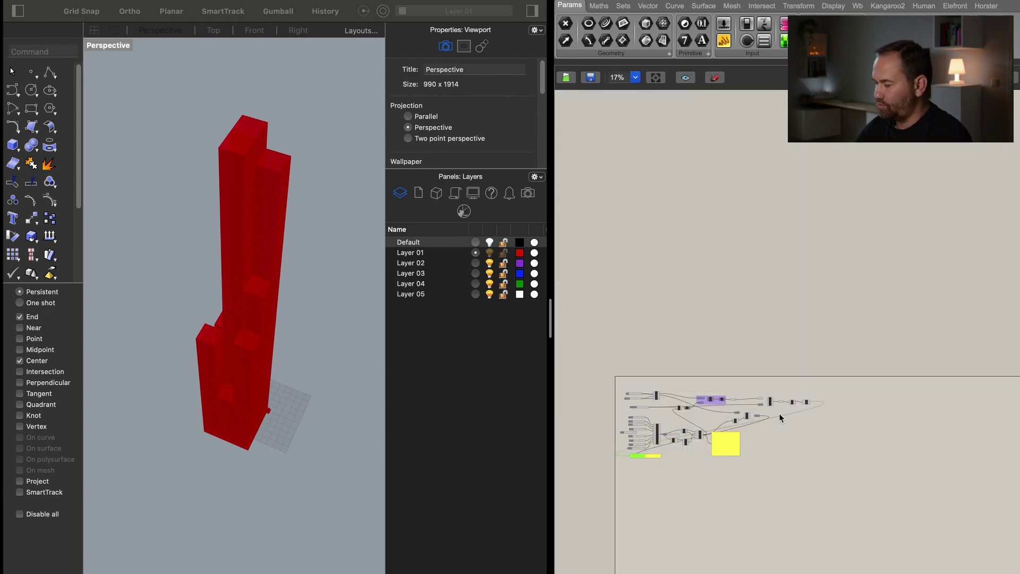
{"action": "left_click", "coordinate": [657, 78]}
{"action": "scroll", "coordinate": [867, 317], "scroll_direction": "up", "scroll_amount": 5}
{"action": "scroll", "coordinate": [867, 317], "scroll_direction": "up", "scroll_amount": 5}
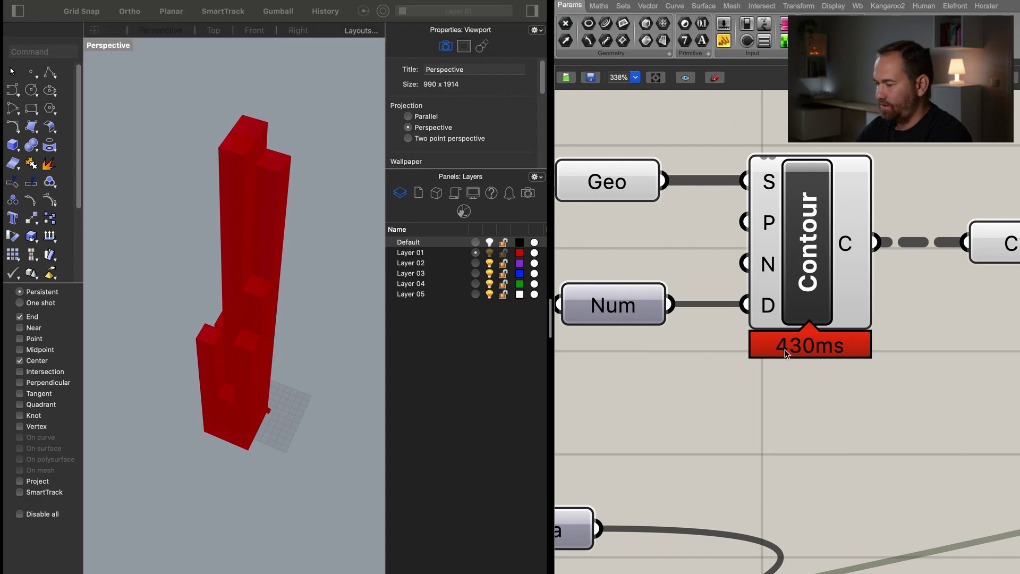
Disable the Contour component, leaving the Grasshopper display options unchanged.
{"action": "mouse_move", "coordinate": [335, 2]}
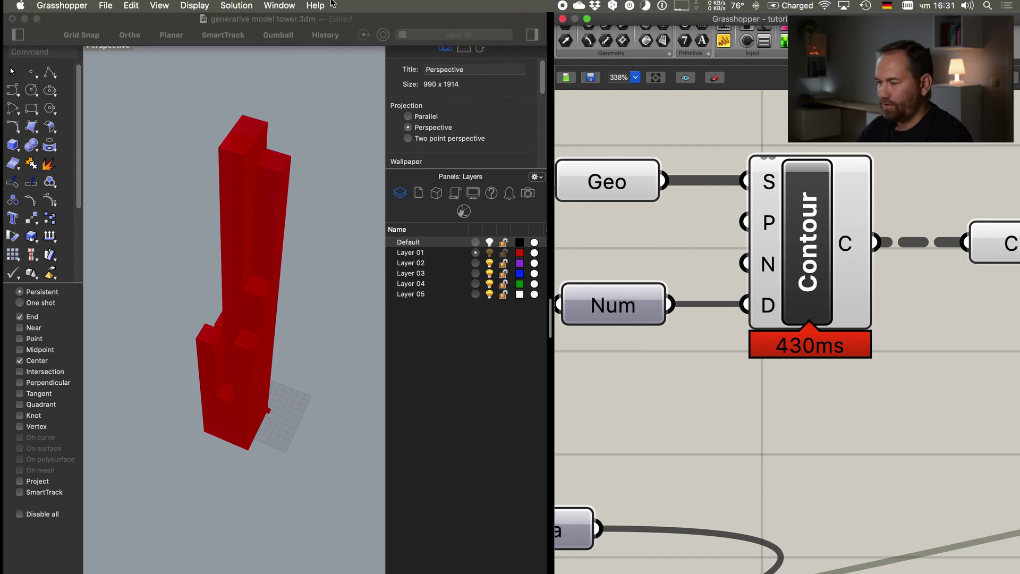
{"action": "left_click", "coordinate": [187, 6]}
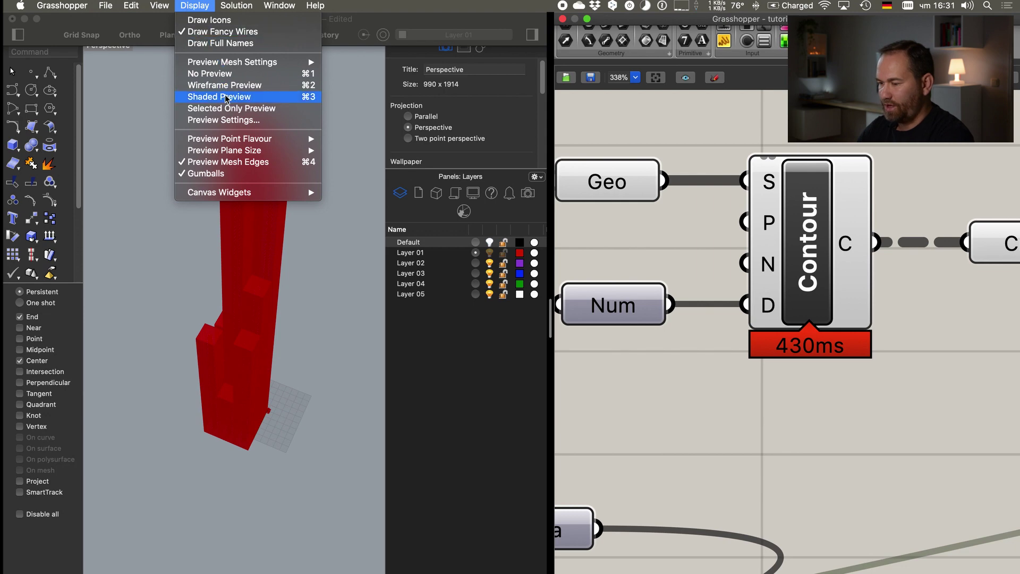
{"action": "mouse_move", "coordinate": [241, 194]}
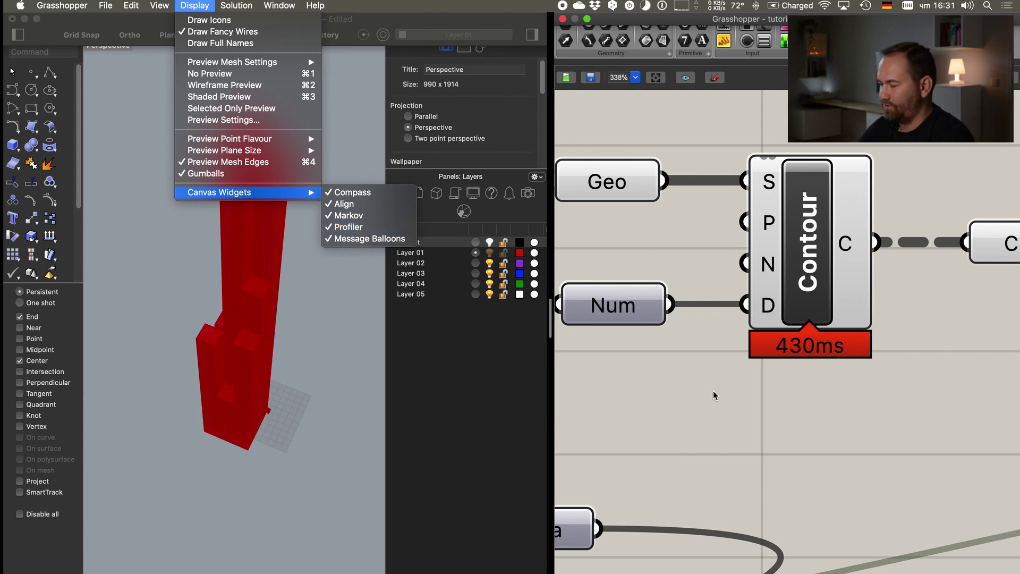
{"action": "left_click", "coordinate": [743, 396]}
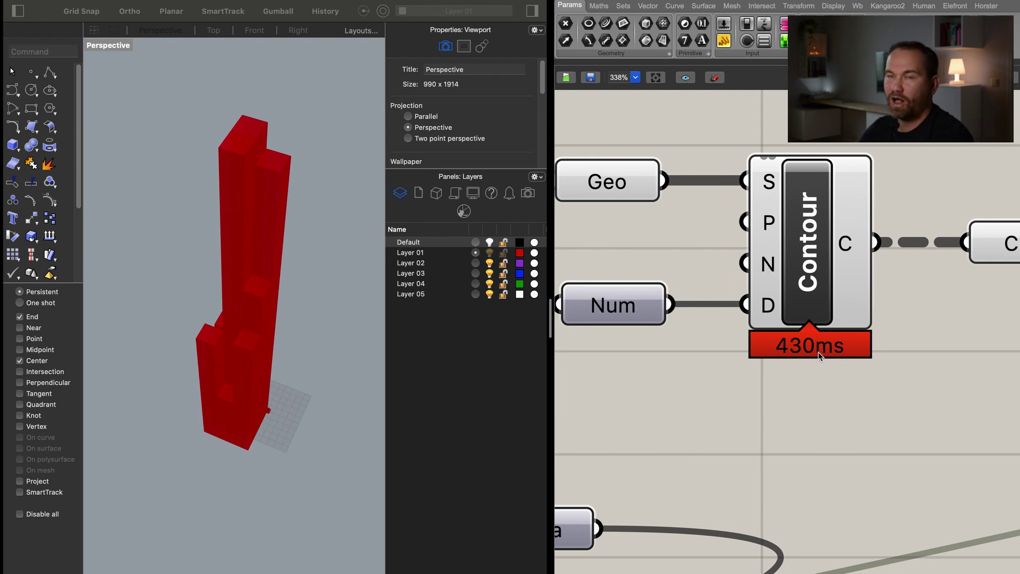
{"action": "left_click", "coordinate": [831, 288]}
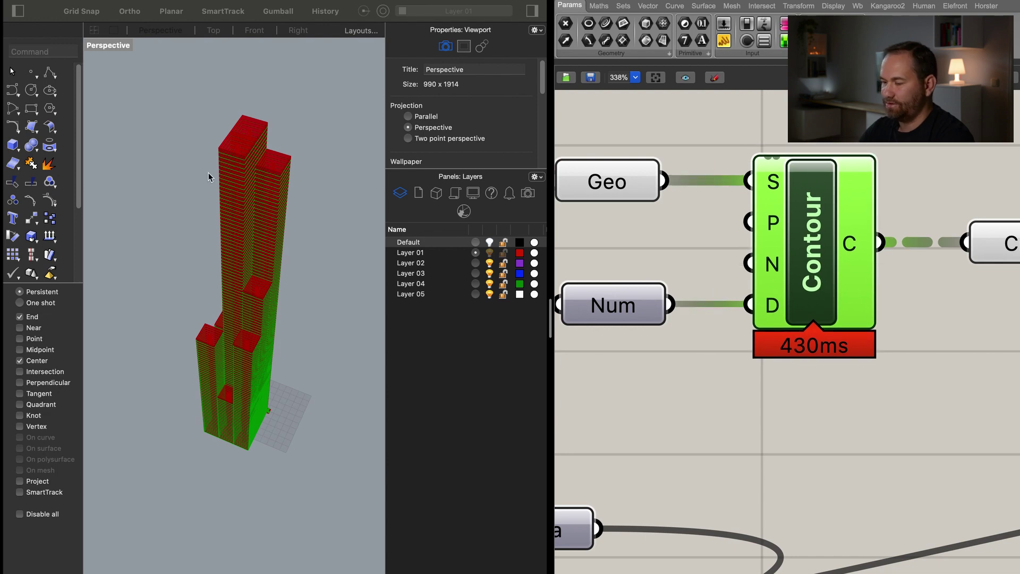
{"action": "right_click_drag", "start_coordinate": [824, 247], "coordinate": [931, 263]}
{"action": "right_click", "coordinate": [815, 244]}
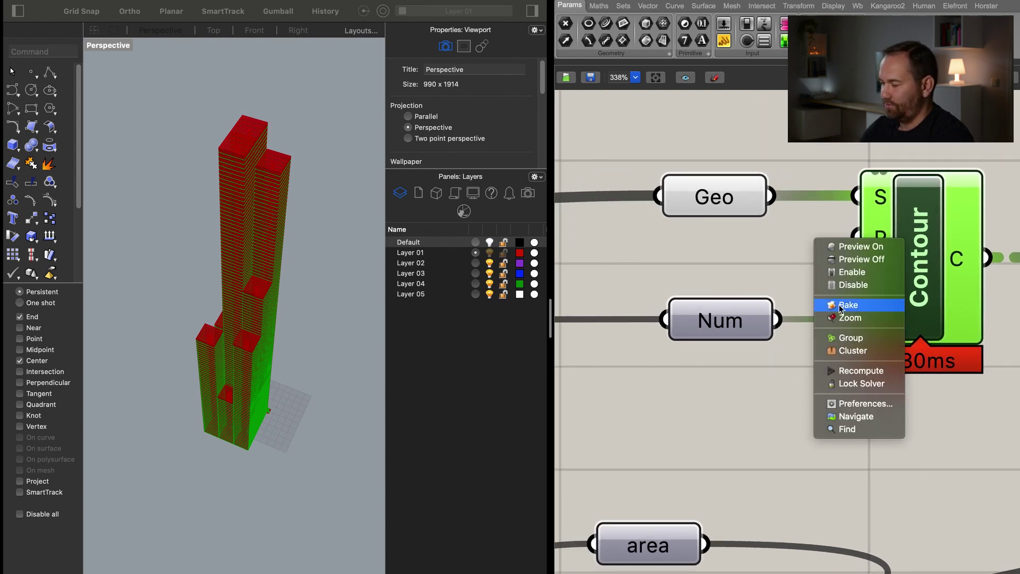
{"action": "left_click", "coordinate": [862, 285]}
Move the lower Num, AxB, area and MA components right and down.
{"action": "scroll", "coordinate": [846, 357], "scroll_direction": "down", "scroll_amount": 5}
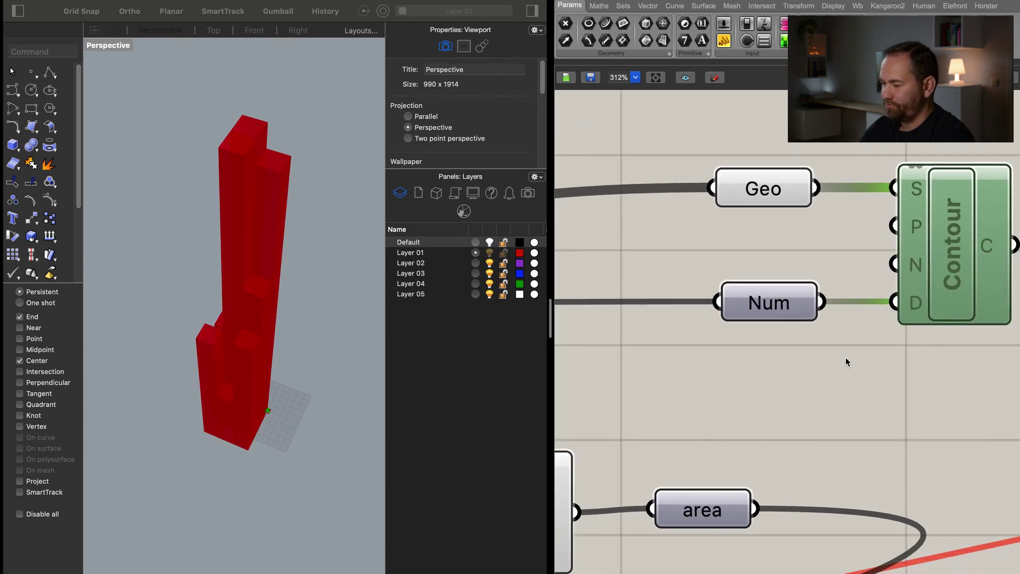
{"action": "right_click_drag", "start_coordinate": [849, 382], "coordinate": [815, 296]}
{"action": "scroll", "coordinate": [834, 303], "scroll_direction": "left", "scroll_amount": 7}
{"action": "scroll", "coordinate": [834, 303], "scroll_direction": "down", "scroll_amount": 2}
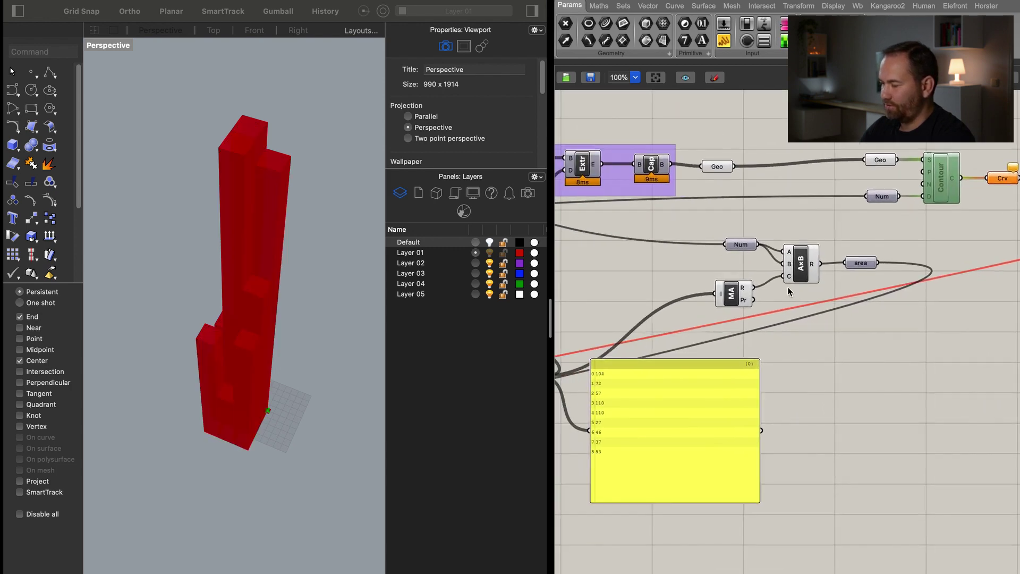
{"action": "left_click_drag", "start_coordinate": [976, 230], "coordinate": [996, 349]}
{"action": "right_click_drag", "start_coordinate": [843, 401], "coordinate": [972, 355]}
Set Data sliders 7, 8 and 9 to 31, 88 and 35.
{"action": "right_click_drag", "start_coordinate": [753, 386], "coordinate": [954, 397]}
{"action": "right_click_drag", "start_coordinate": [692, 407], "coordinate": [844, 398]}
{"action": "scroll", "coordinate": [773, 464], "scroll_direction": "up", "scroll_amount": 2}
{"action": "scroll", "coordinate": [789, 461], "scroll_direction": "up", "scroll_amount": 8}
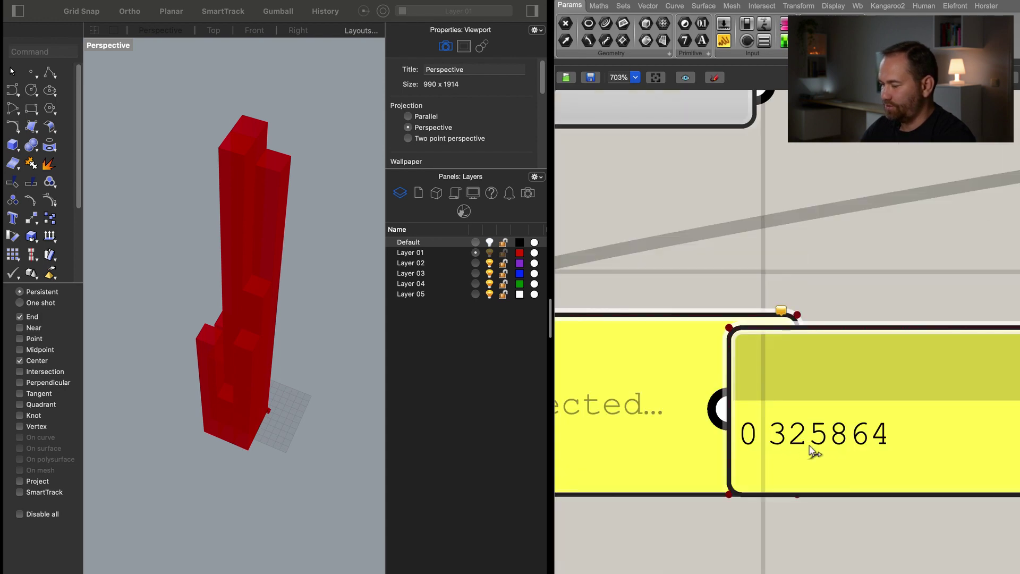
{"action": "scroll", "coordinate": [813, 448], "scroll_direction": "down", "scroll_amount": 4}
{"action": "right_click_drag", "start_coordinate": [691, 174], "coordinate": [742, 263]}
{"action": "left_click_drag", "start_coordinate": [705, 231], "coordinate": [784, 232]}
{"action": "left_click_drag", "start_coordinate": [684, 308], "coordinate": [782, 310]}
{"action": "left_click_drag", "start_coordinate": [704, 374], "coordinate": [668, 372]}
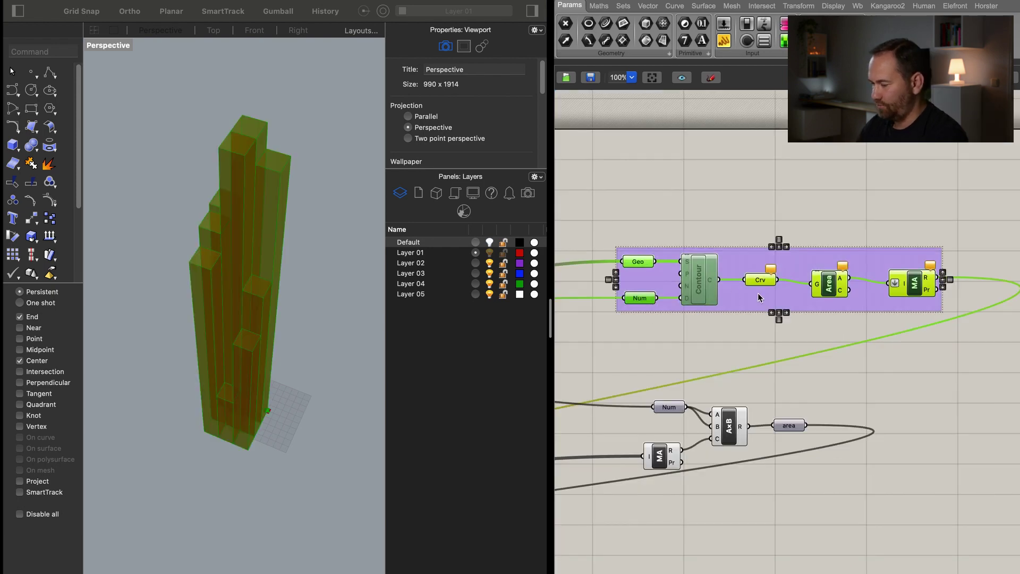
Name the upper purple group 'area slow'.
{"action": "right_click", "coordinate": [759, 297]}
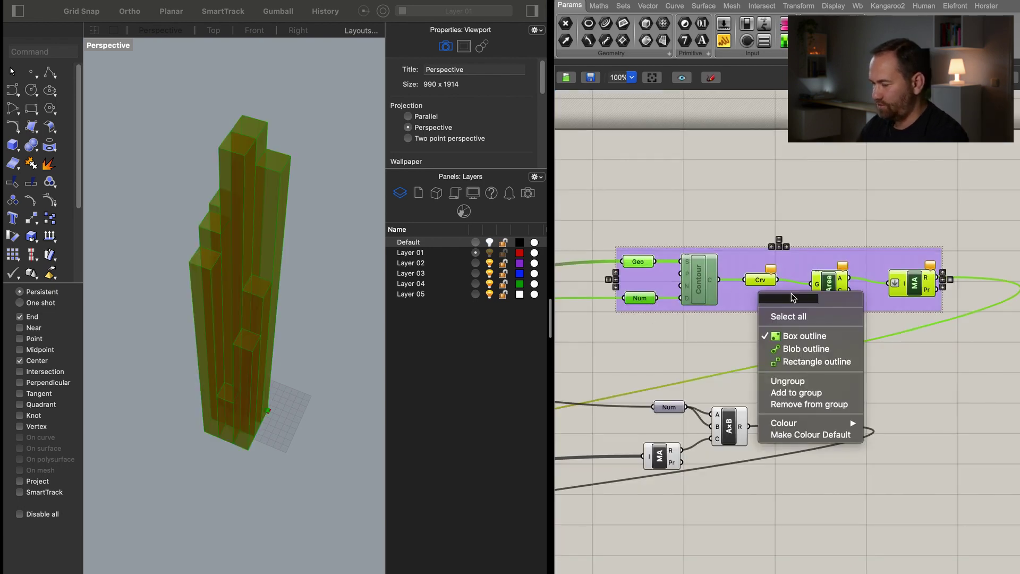
{"action": "type", "text": "area slow"}
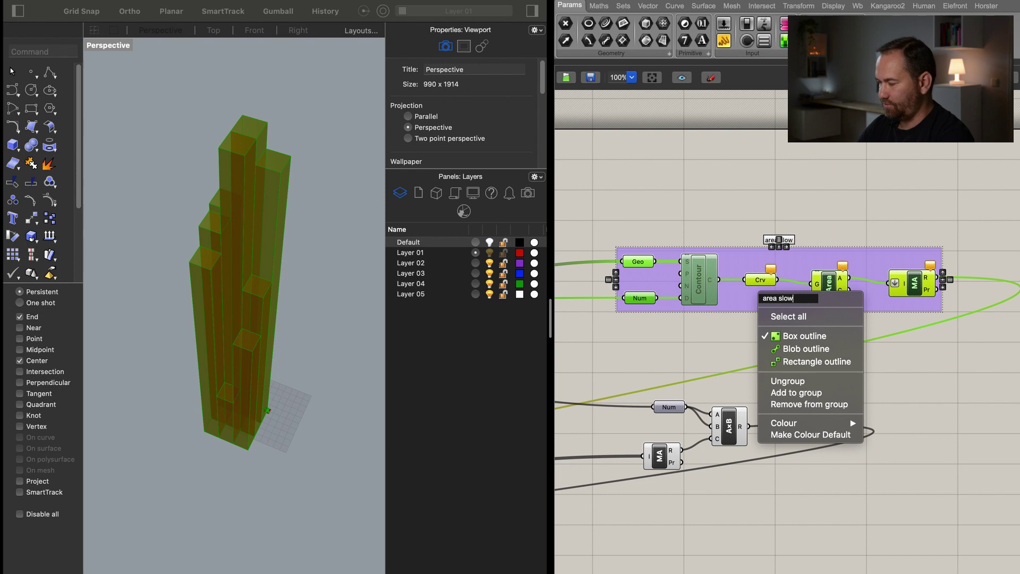
{"action": "key", "text": "Return"}
Group the lower Num, AxB, MA and area components and name the group 'area fast'.
{"action": "left_click_drag", "start_coordinate": [887, 383], "coordinate": [592, 512]}
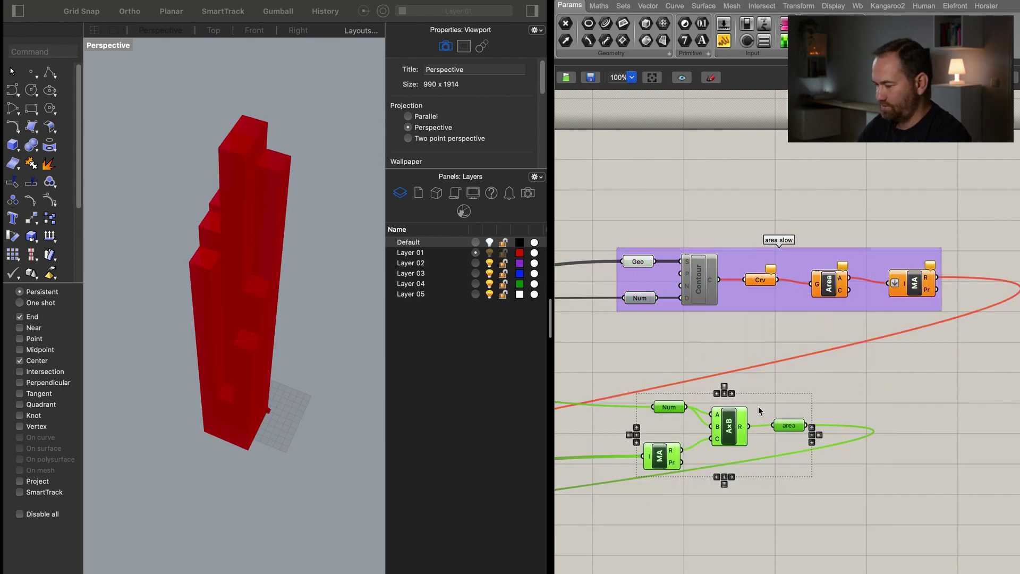
{"action": "key", "text": "super+g"}
{"action": "right_click", "coordinate": [775, 409]}
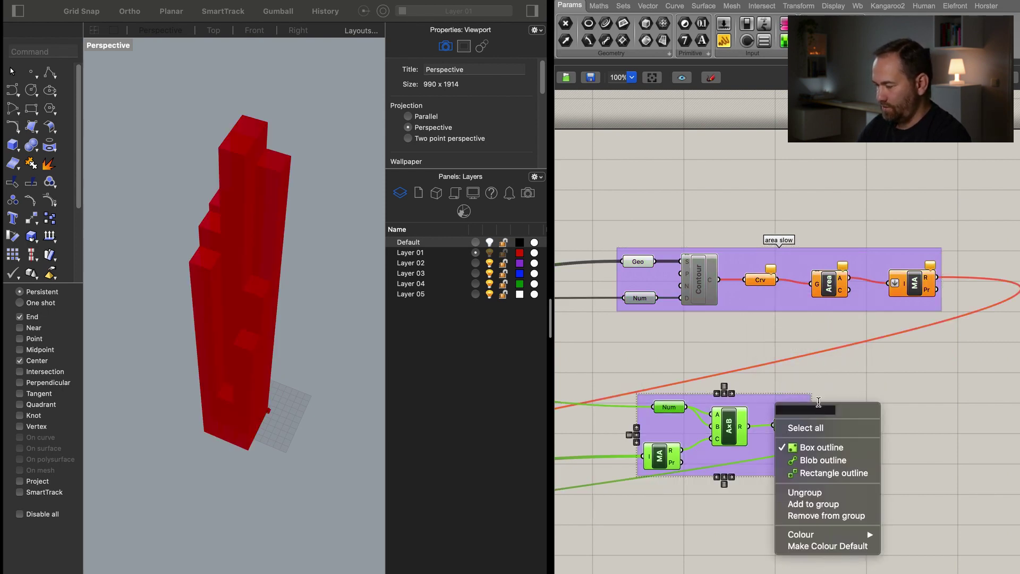
{"action": "type", "text": "area fast"}
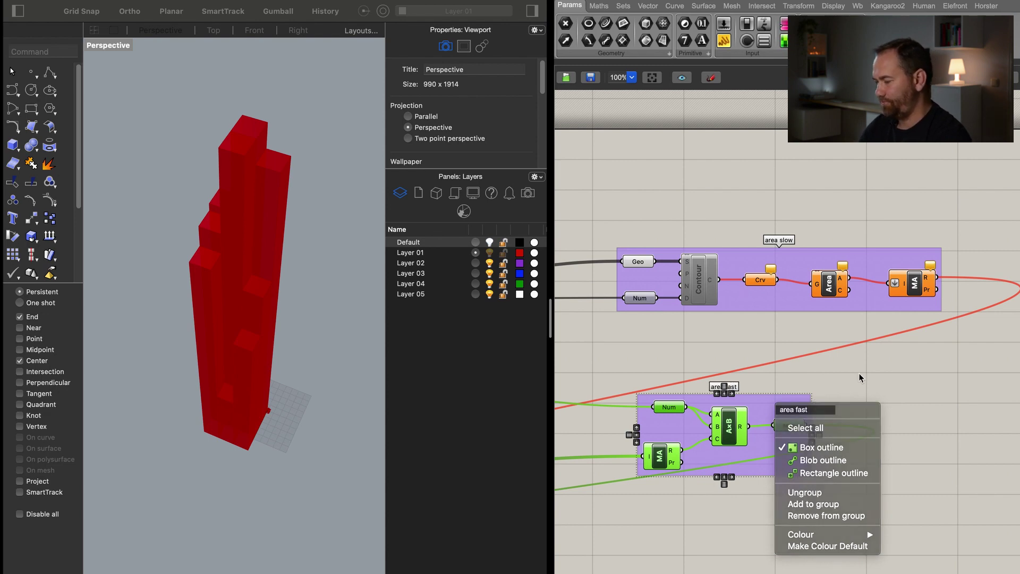
{"action": "left_click", "coordinate": [859, 373]}
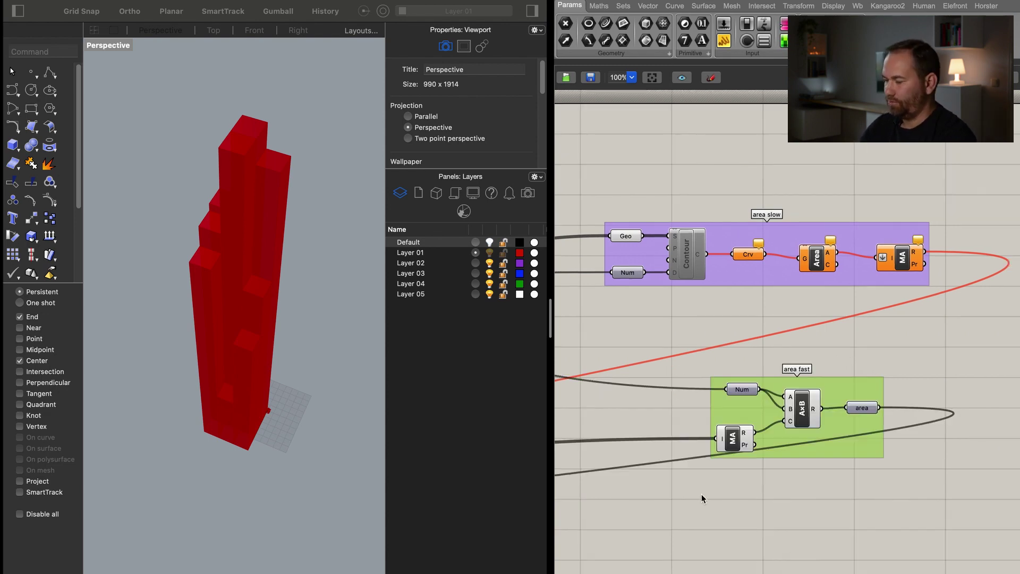
{"action": "right_click_drag", "start_coordinate": [701, 495], "coordinate": [753, 485]}
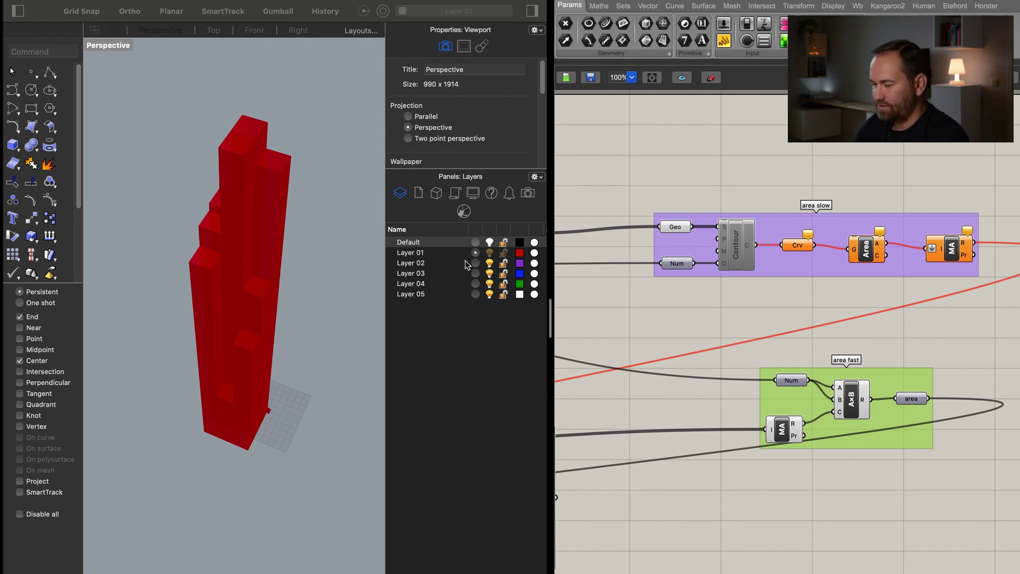
{"action": "left_click", "coordinate": [489, 243]}
Orbit and zoom the Rhino view to show the tower with the neighbour box and PARK outline.
{"action": "mouse_move", "coordinate": [268, 390]}
{"action": "right_mouse_down"}
{"action": "mouse_move", "coordinate": [280, 383]}
{"action": "mouse_move", "coordinate": [271, 406]}
{"action": "mouse_move", "coordinate": [305, 334]}
{"action": "mouse_move", "coordinate": [279, 395]}
{"action": "right_mouse_up"}
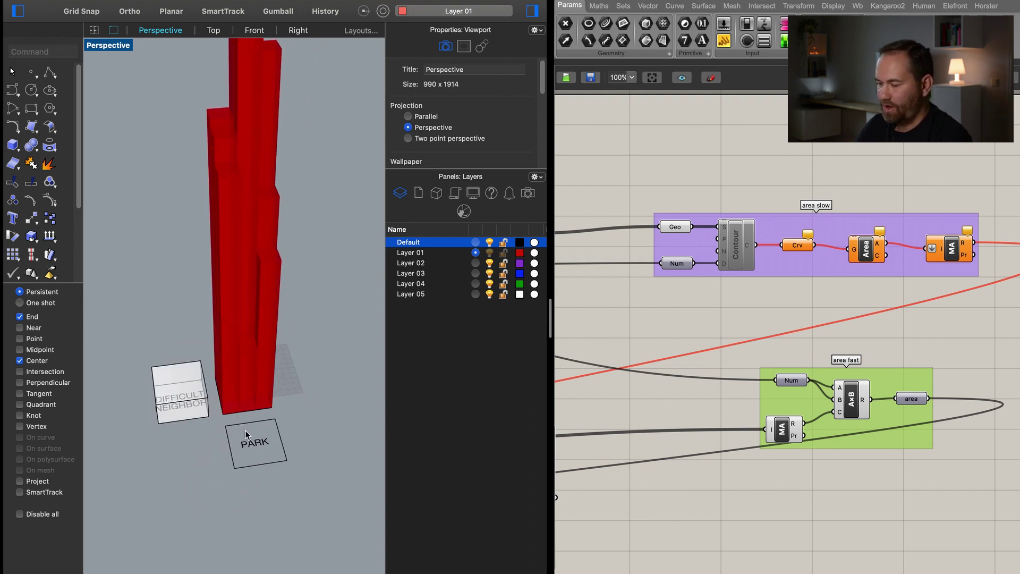
{"action": "scroll", "coordinate": [266, 456], "scroll_direction": "up", "scroll_amount": 5}
{"action": "right_click_drag", "start_coordinate": [216, 407], "coordinate": [250, 437], "text": "shift"}
{"action": "right_click_drag", "start_coordinate": [250, 345], "coordinate": [296, 381], "text": "shift"}
{"action": "right_click_drag", "start_coordinate": [242, 282], "coordinate": [272, 409]}
{"action": "scroll", "coordinate": [272, 409], "scroll_direction": "down", "scroll_amount": 3}
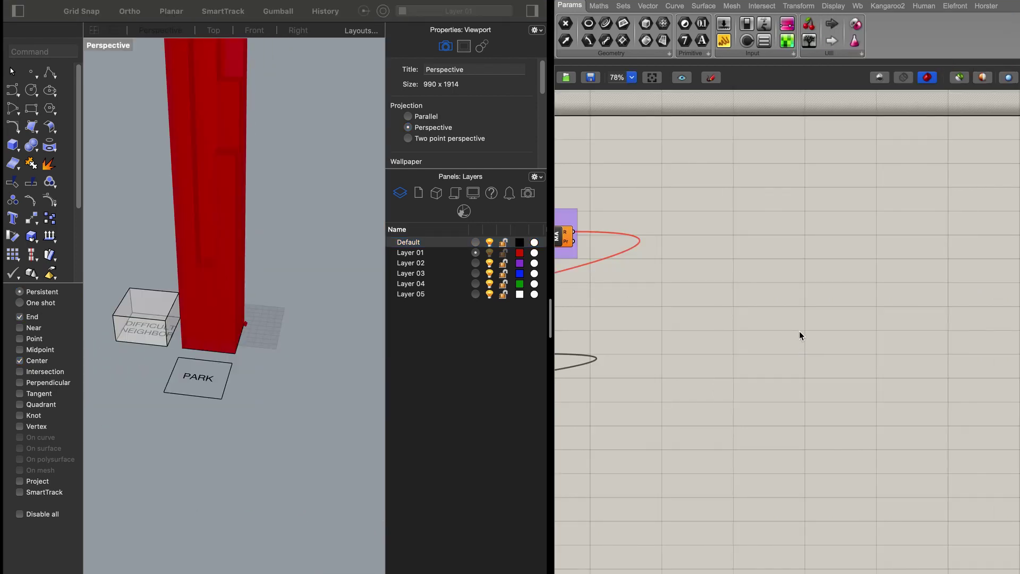
Add a Mesh Shadow component from Mesh > Util and place it on the canvas.
{"action": "left_click", "coordinate": [734, 9]}
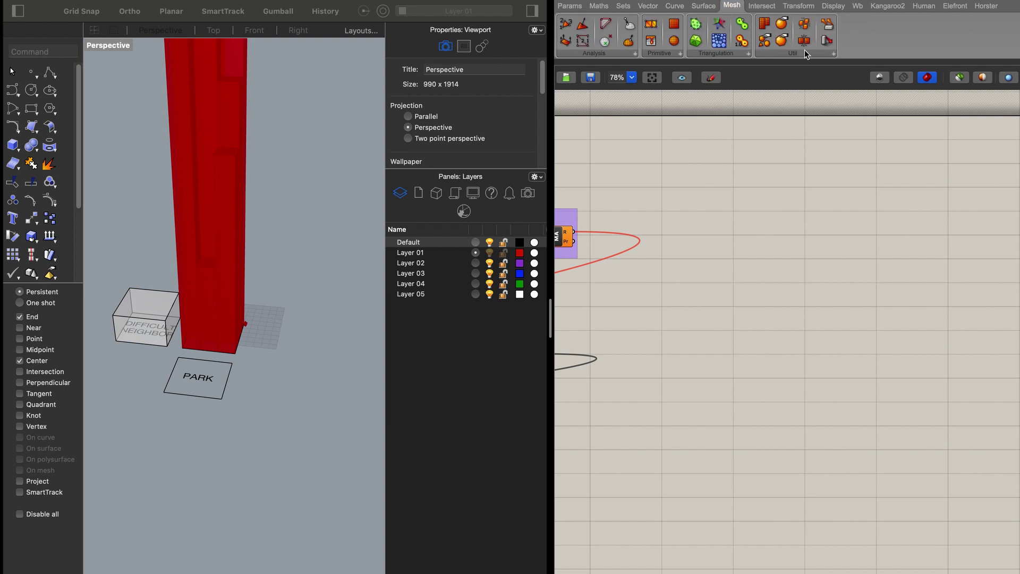
{"action": "left_click", "coordinate": [789, 54]}
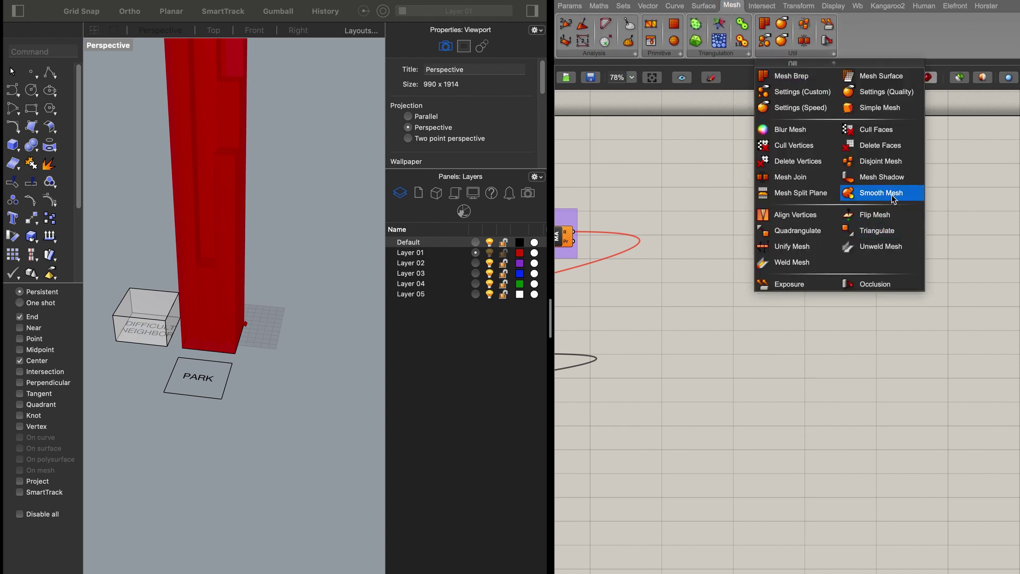
{"action": "left_click", "coordinate": [884, 179]}
{"action": "left_click", "coordinate": [827, 286]}
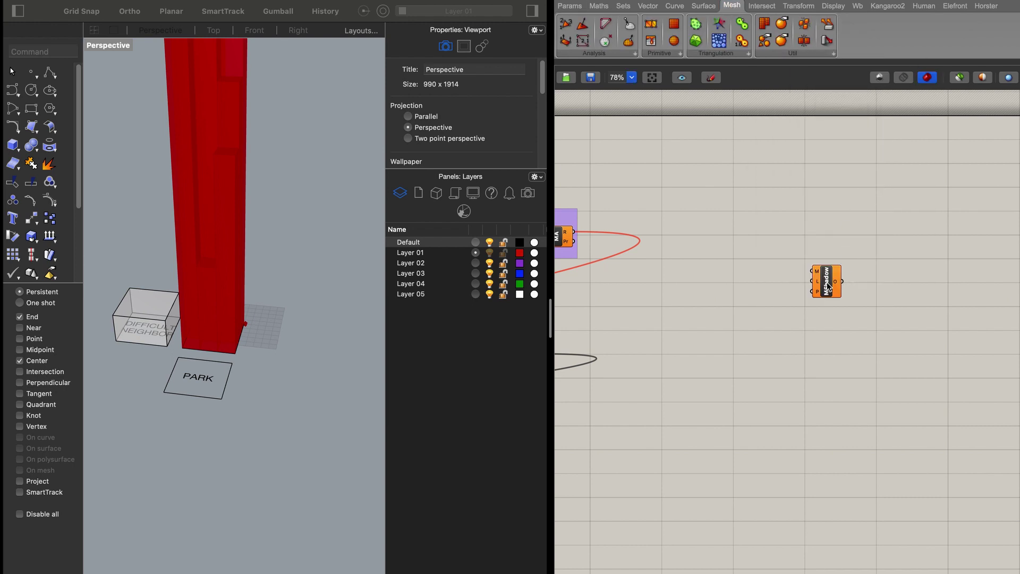
{"action": "left_click_drag", "start_coordinate": [829, 291], "coordinate": [817, 293]}
{"action": "right_click_drag", "start_coordinate": [710, 292], "coordinate": [764, 297]}
{"action": "scroll", "coordinate": [865, 293], "scroll_direction": "up", "scroll_amount": 1}
{"action": "scroll", "coordinate": [864, 291], "scroll_direction": "up", "scroll_amount": 2}
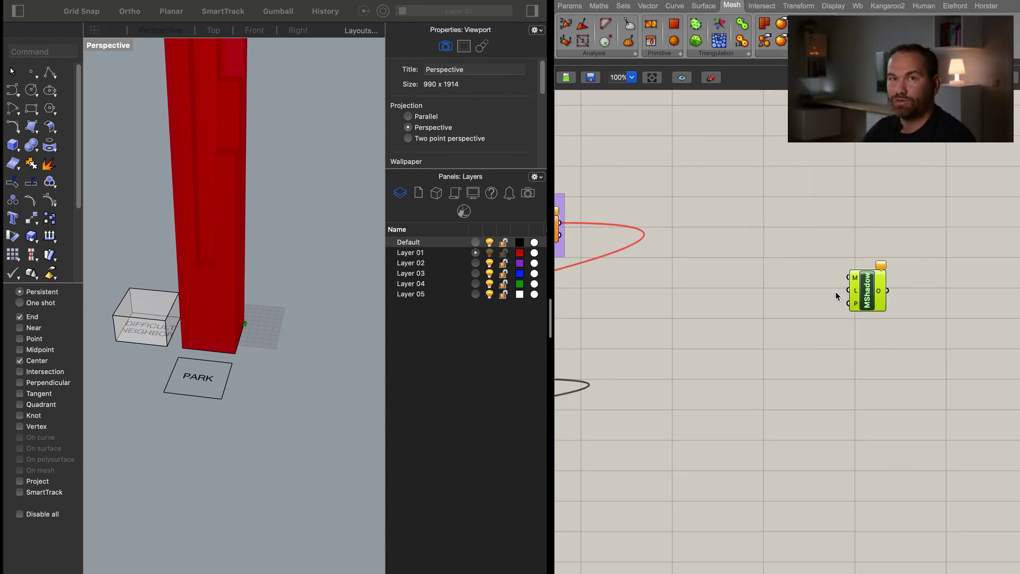
{"action": "mouse_move", "coordinate": [857, 282]}
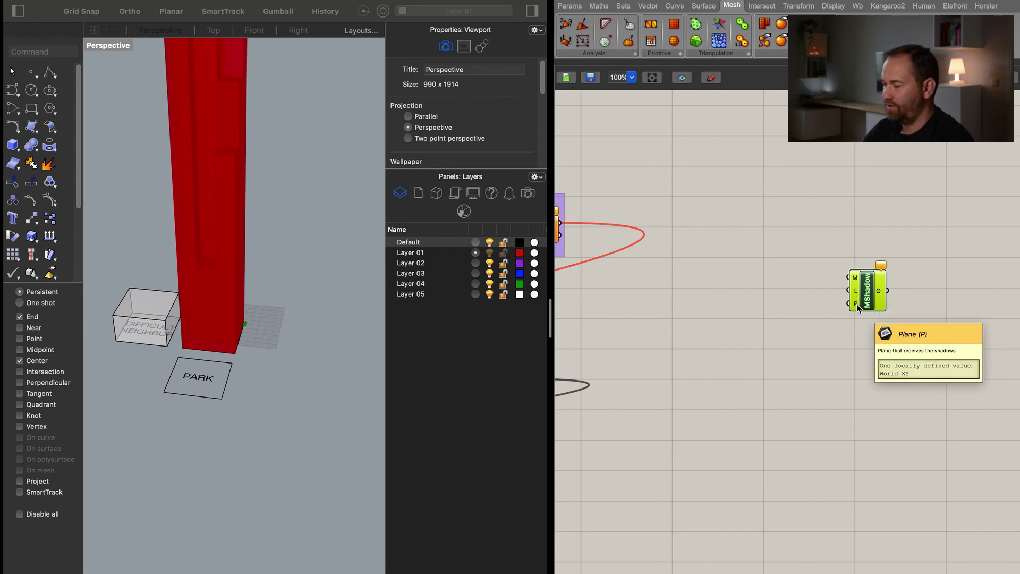
{"action": "left_click_drag", "start_coordinate": [871, 296], "coordinate": [870, 301]}
{"action": "mouse_move", "coordinate": [870, 301]}
{"action": "right_click_drag", "start_coordinate": [828, 323], "coordinate": [847, 326]}
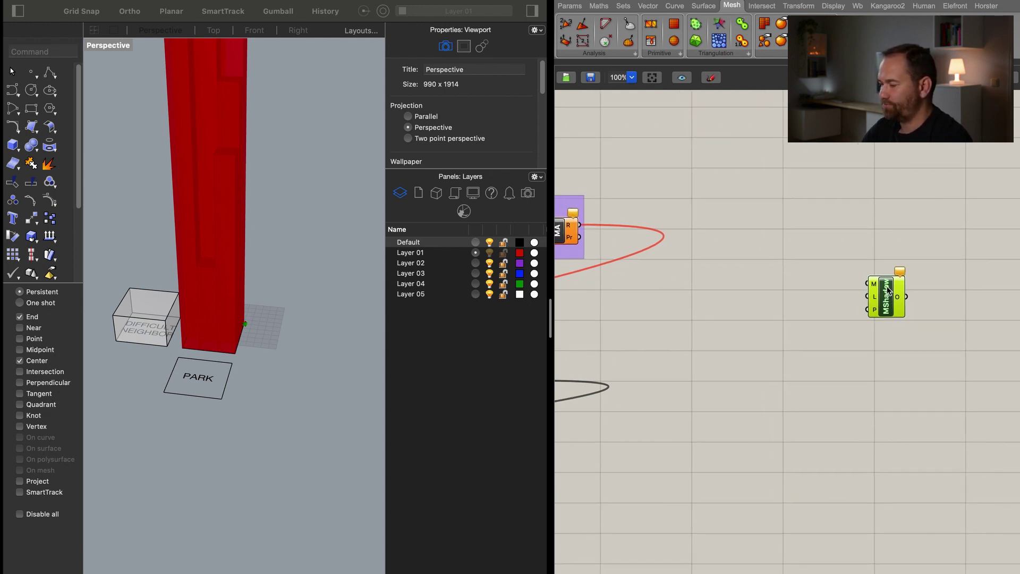
{"action": "scroll", "coordinate": [868, 332], "scroll_direction": "left", "scroll_amount": 10}
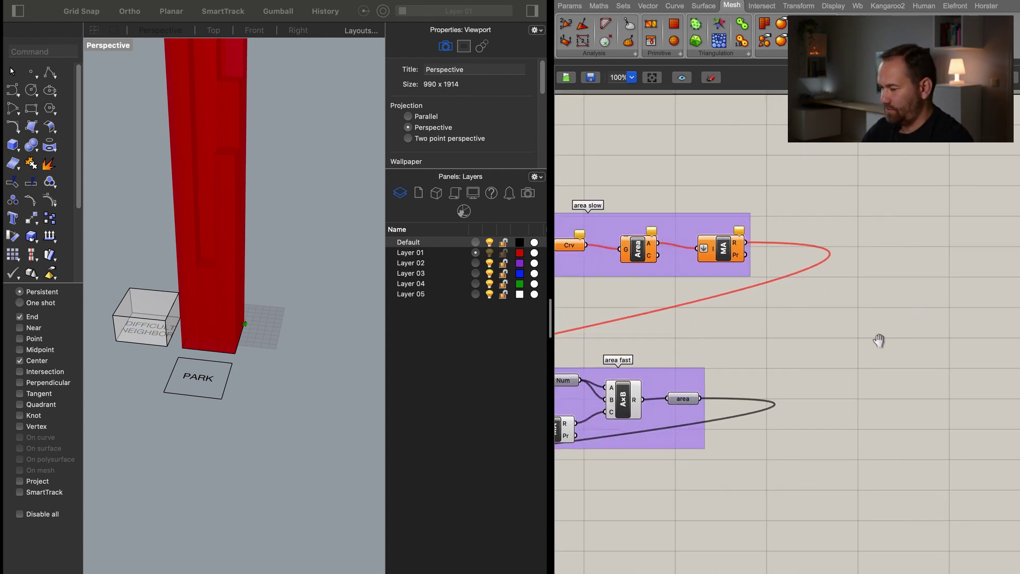
{"action": "scroll", "coordinate": [892, 328], "scroll_direction": "left", "scroll_amount": 10}
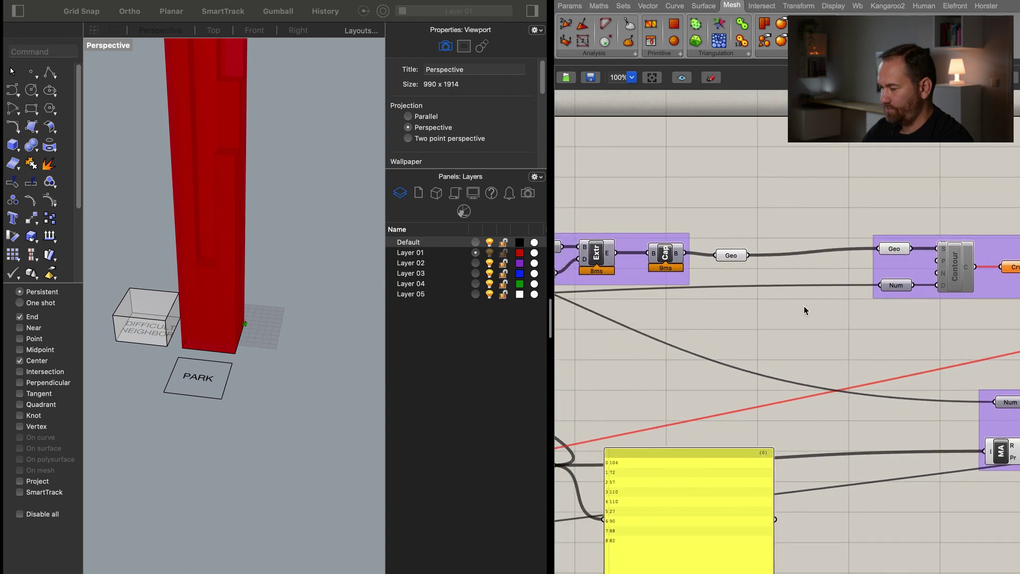
Wire Geo's tower geometry into Mesh Shadow's M input and line it up with the area slow group.
{"action": "left_click_drag", "start_coordinate": [745, 259], "coordinate": [746, 261]}
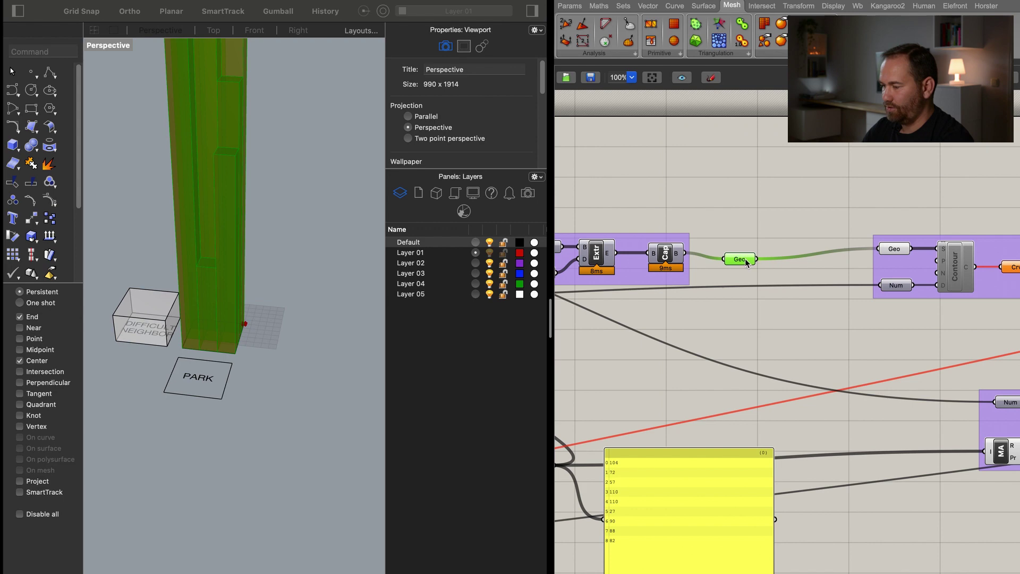
{"action": "mouse_move", "coordinate": [746, 260]}
{"action": "left_click_drag", "start_coordinate": [757, 259], "coordinate": [878, 359]}
{"action": "scroll", "coordinate": [664, 337], "scroll_direction": "down", "scroll_amount": 3}
{"action": "scroll", "coordinate": [690, 360], "scroll_direction": "down", "scroll_amount": 2}
{"action": "scroll", "coordinate": [945, 352], "scroll_direction": "up", "scroll_amount": 5}
{"action": "scroll", "coordinate": [878, 358], "scroll_direction": "up", "scroll_amount": 1}
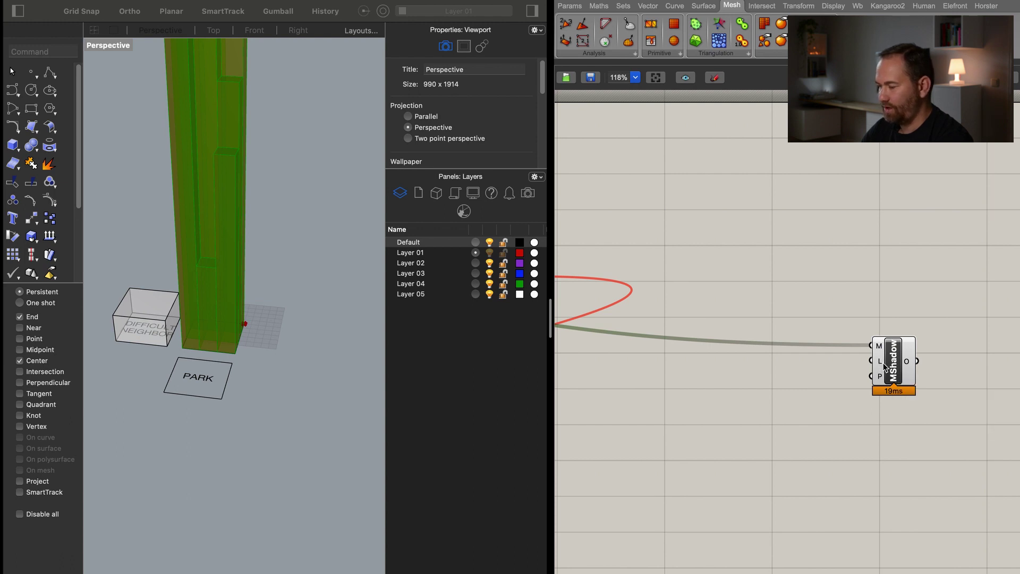
{"action": "left_click_drag", "start_coordinate": [901, 364], "coordinate": [913, 354]}
{"action": "right_click_drag", "start_coordinate": [824, 405], "coordinate": [845, 396]}
{"action": "scroll", "coordinate": [877, 399], "scroll_direction": "down", "scroll_amount": 4}
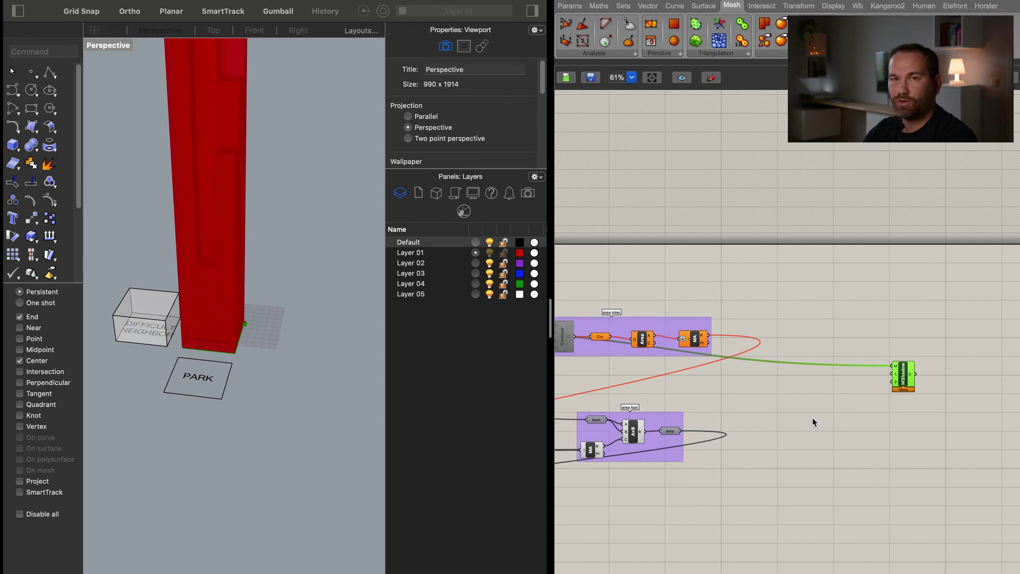
{"action": "left_click_drag", "start_coordinate": [906, 379], "coordinate": [900, 355]}
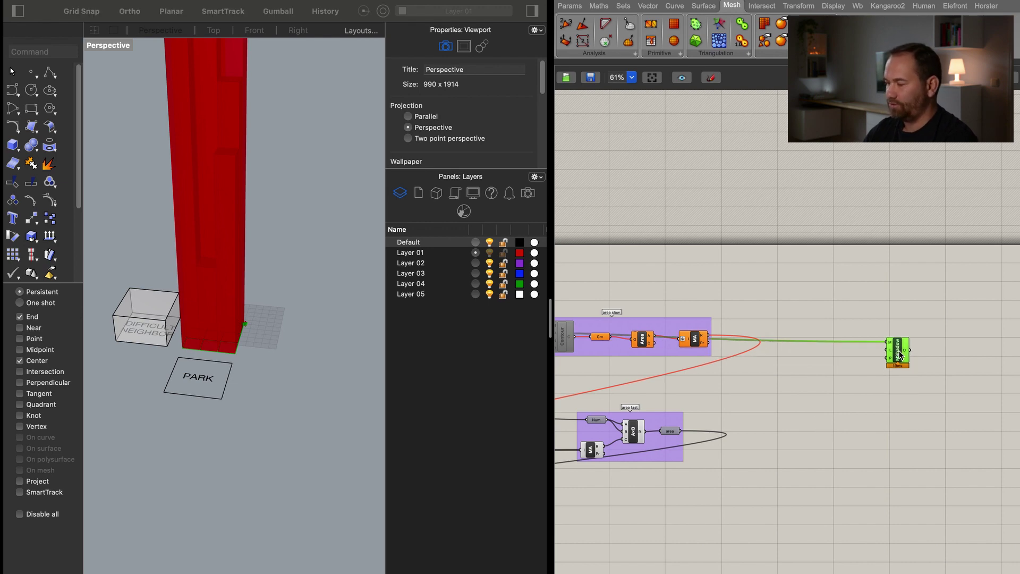
{"action": "right_click_drag", "start_coordinate": [856, 430], "coordinate": [853, 411]}
{"action": "scroll", "coordinate": [879, 372], "scroll_direction": "up", "scroll_amount": 2}
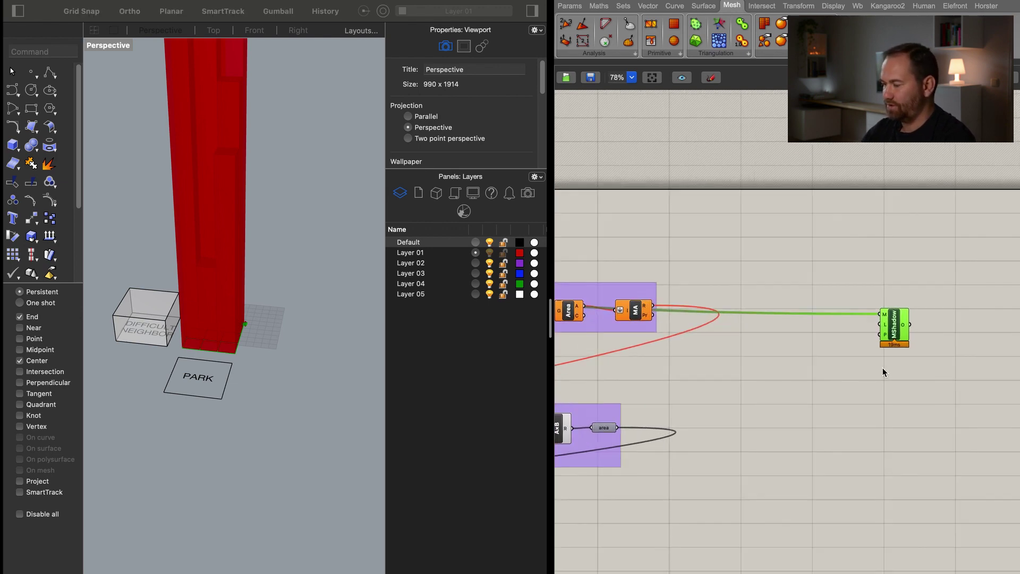
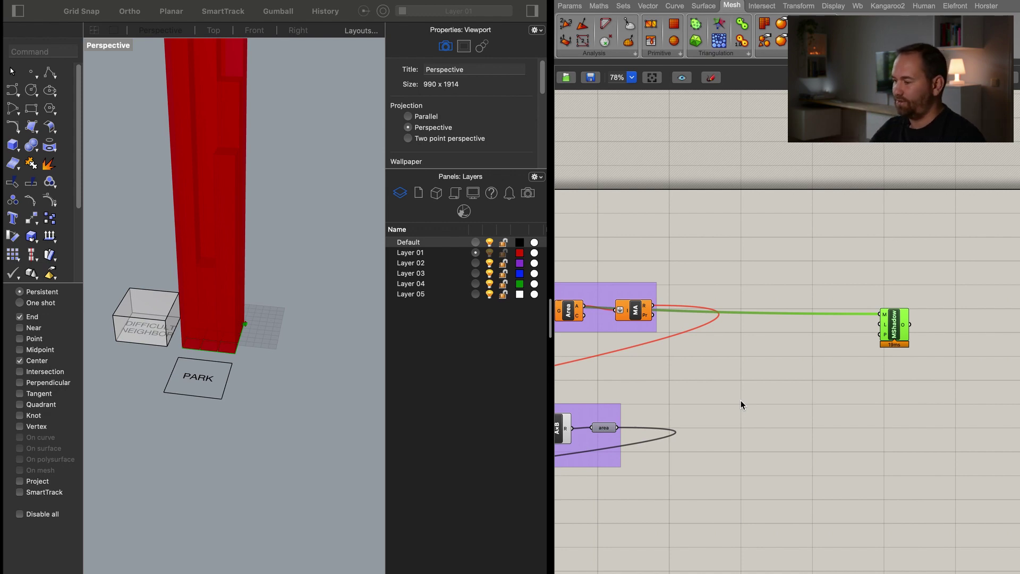
Place a Sphere component on the canvas.
{"action": "right_click_drag", "start_coordinate": [848, 394], "coordinate": [810, 387]}
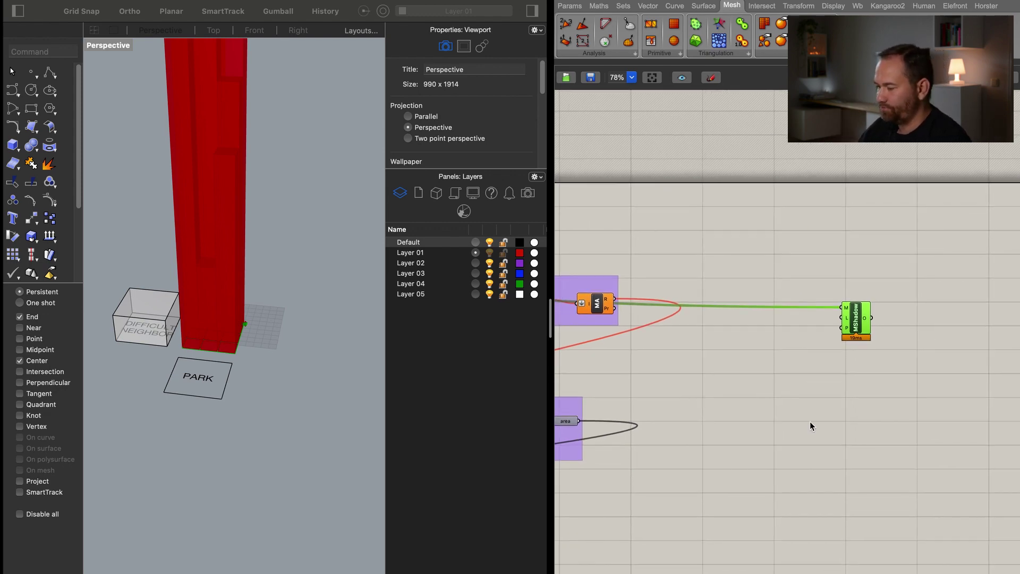
{"action": "double_click", "coordinate": [808, 422]}
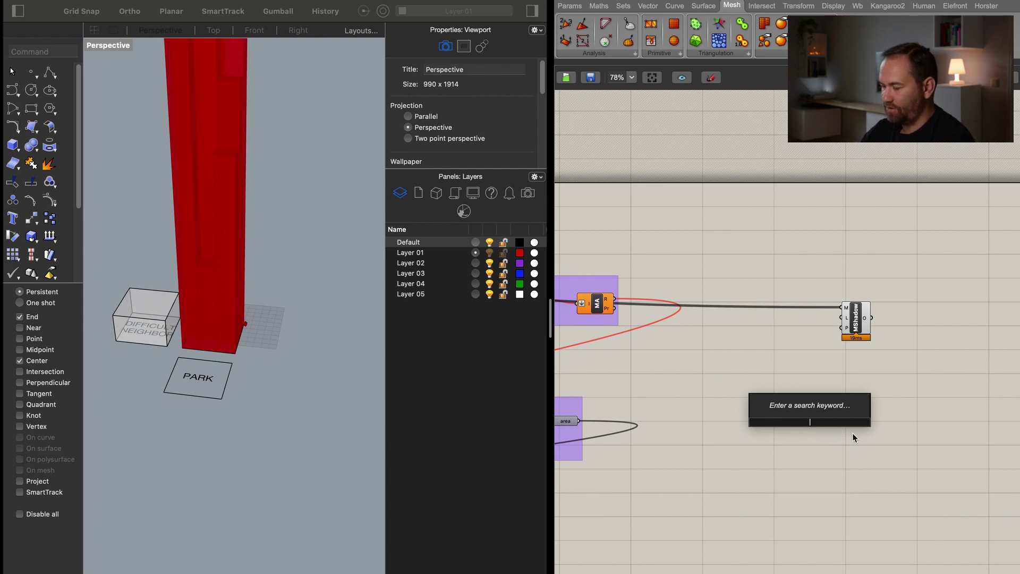
{"action": "type", "text": "sphe"}
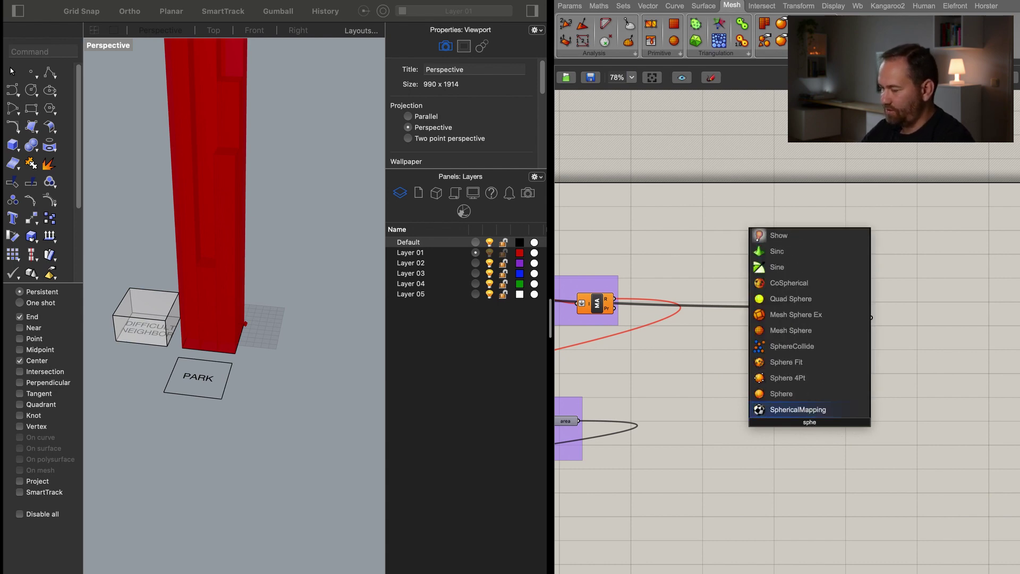
{"action": "left_click", "coordinate": [823, 395]}
{"action": "left_click_drag", "start_coordinate": [808, 420], "coordinate": [837, 400]}
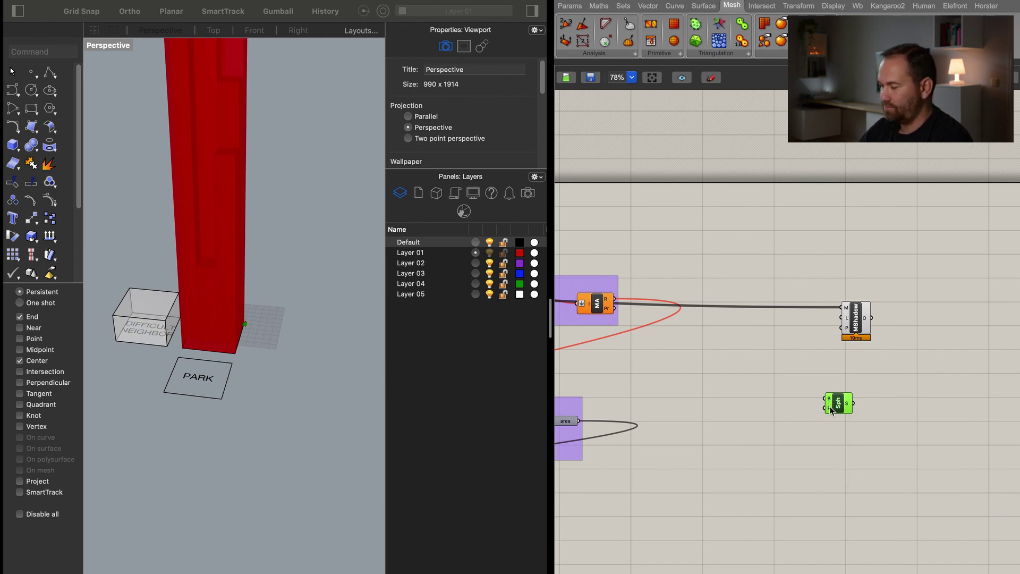
{"action": "left_click_drag", "start_coordinate": [831, 404], "coordinate": [880, 390]}
Drive the sphere's radius with a 550 number slider so it surrounds the tower.
{"action": "double_click", "coordinate": [774, 414]}
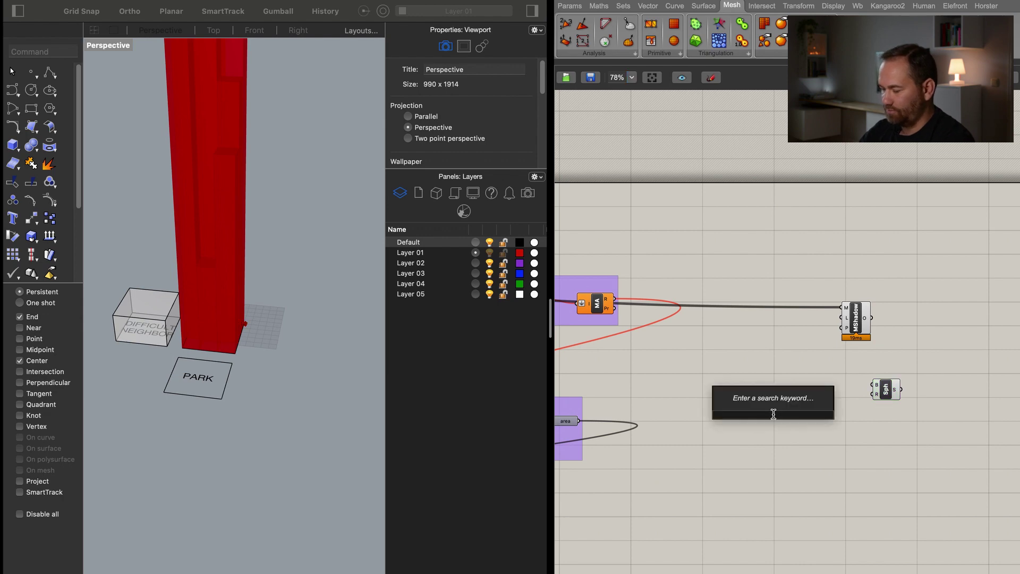
{"action": "type", "text": "550"}
{"action": "key", "text": "Return"}
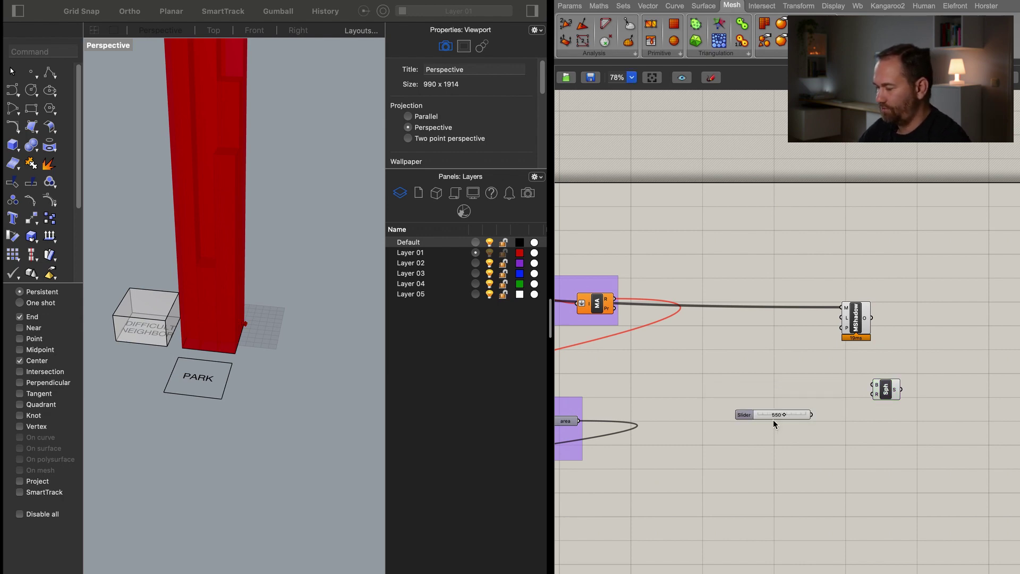
{"action": "left_click_drag", "start_coordinate": [812, 414], "coordinate": [873, 394]}
{"action": "scroll", "coordinate": [252, 421], "scroll_direction": "down", "scroll_amount": 5}
{"action": "mouse_move", "coordinate": [258, 400]}
{"action": "right_mouse_down"}
{"action": "mouse_move", "coordinate": [200, 365]}
{"action": "mouse_move", "coordinate": [246, 404]}
{"action": "right_mouse_up"}
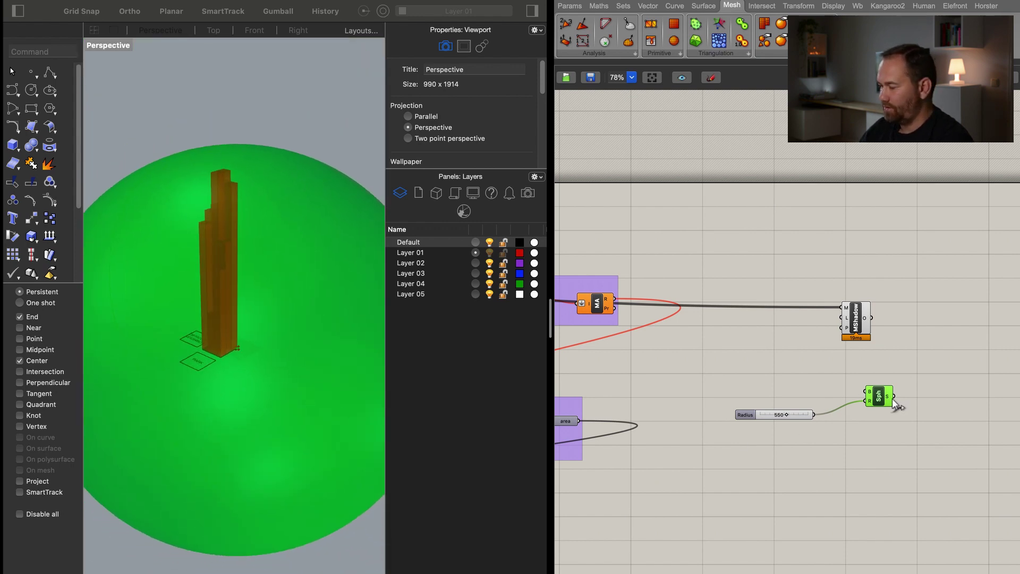
{"action": "left_click_drag", "start_coordinate": [891, 402], "coordinate": [865, 410]}
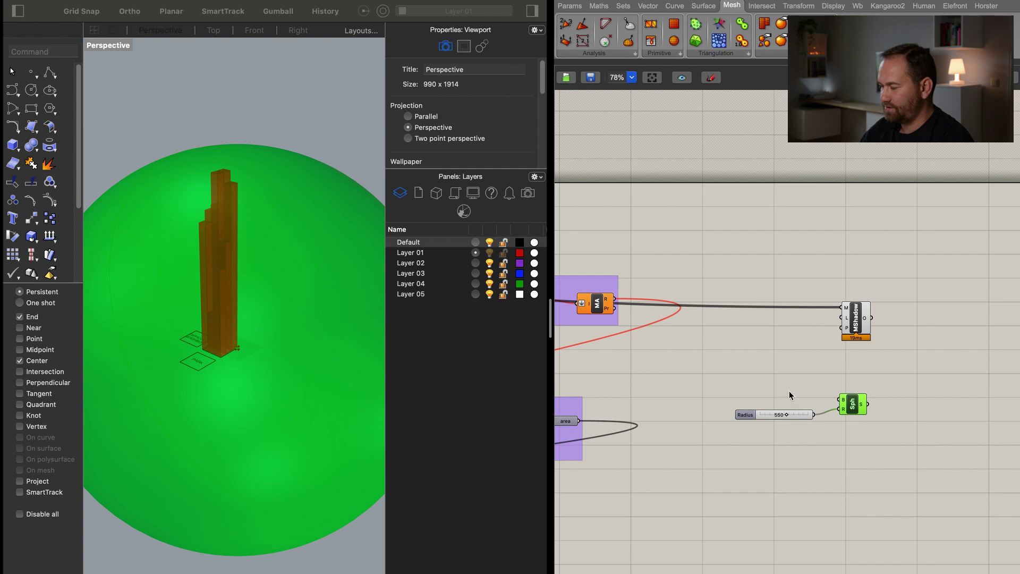
{"action": "double_click", "coordinate": [790, 396]}
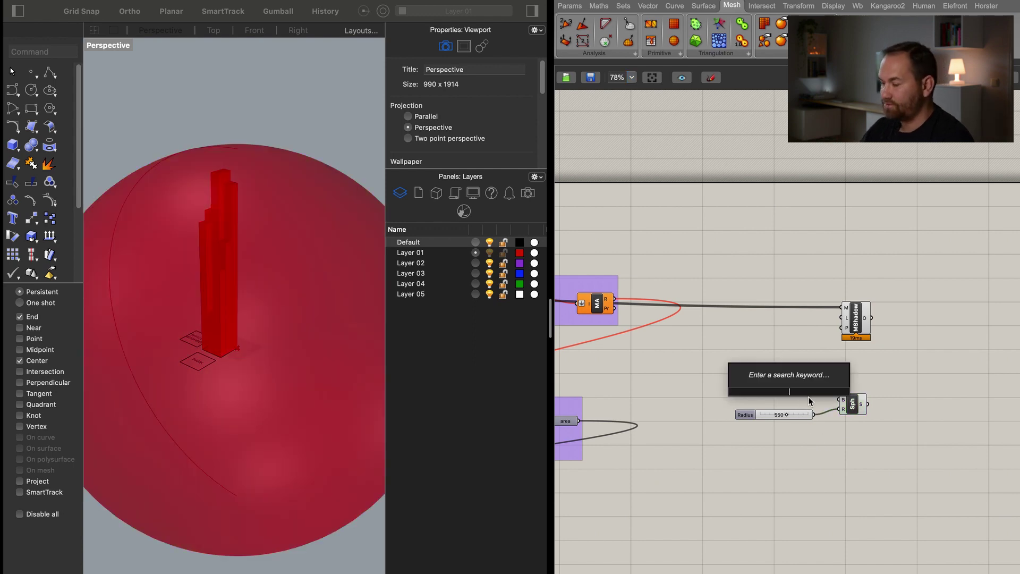
{"action": "left_click", "coordinate": [767, 6]}
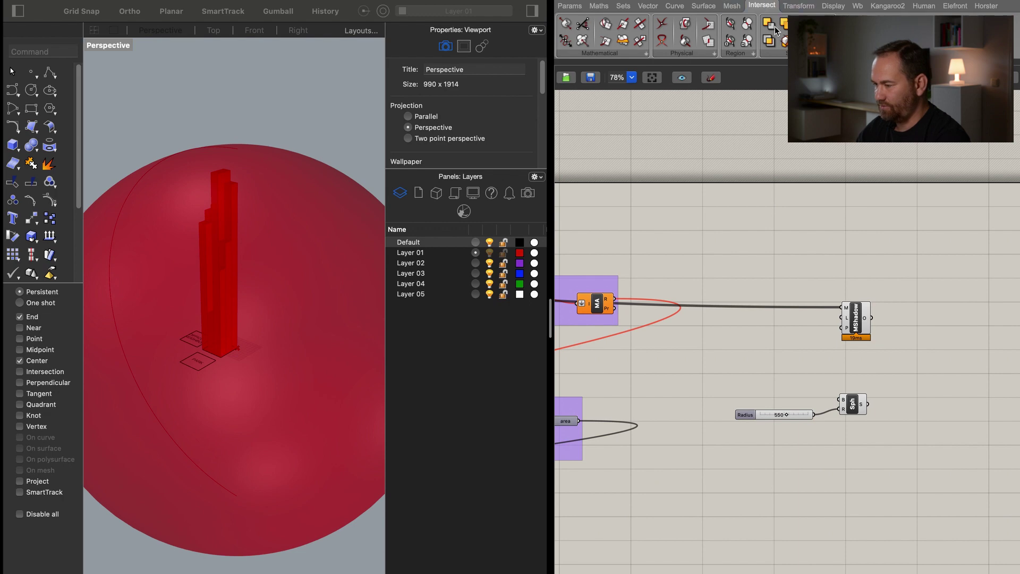
Section the sphere at ground level with a Brep | Plane component.
{"action": "left_click", "coordinate": [610, 56]}
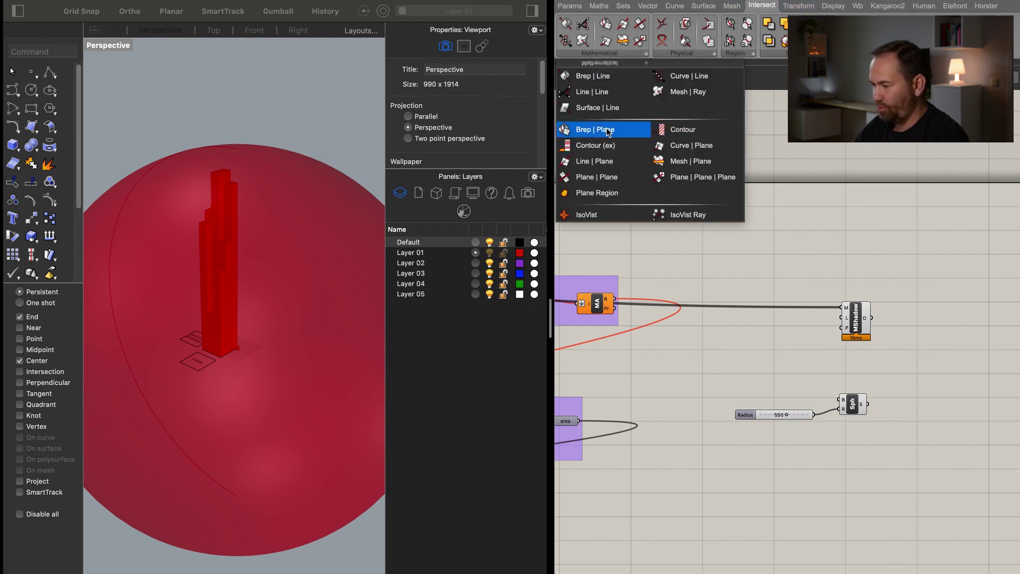
{"action": "left_click_drag", "start_coordinate": [584, 133], "coordinate": [868, 404]}
{"action": "left_click_drag", "start_coordinate": [916, 383], "coordinate": [918, 392]}
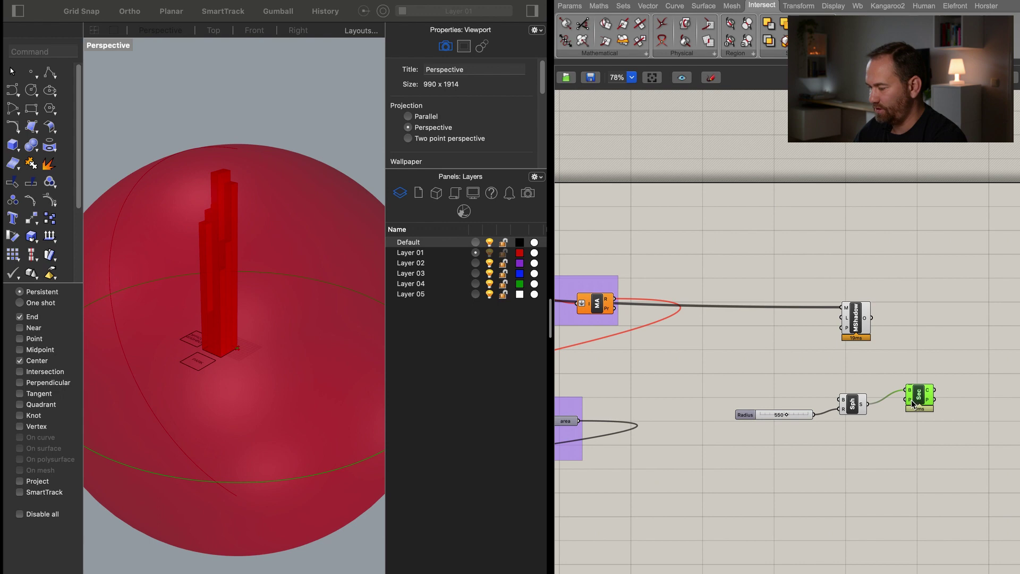
{"action": "left_click_drag", "start_coordinate": [921, 399], "coordinate": [912, 403]}
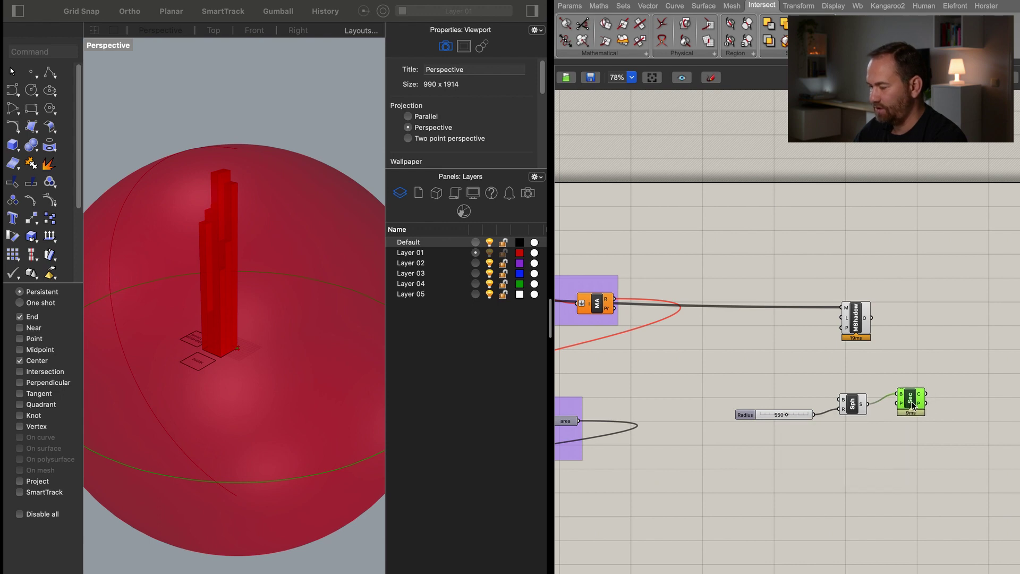
{"action": "right_click_drag", "start_coordinate": [190, 439], "coordinate": [241, 406]}
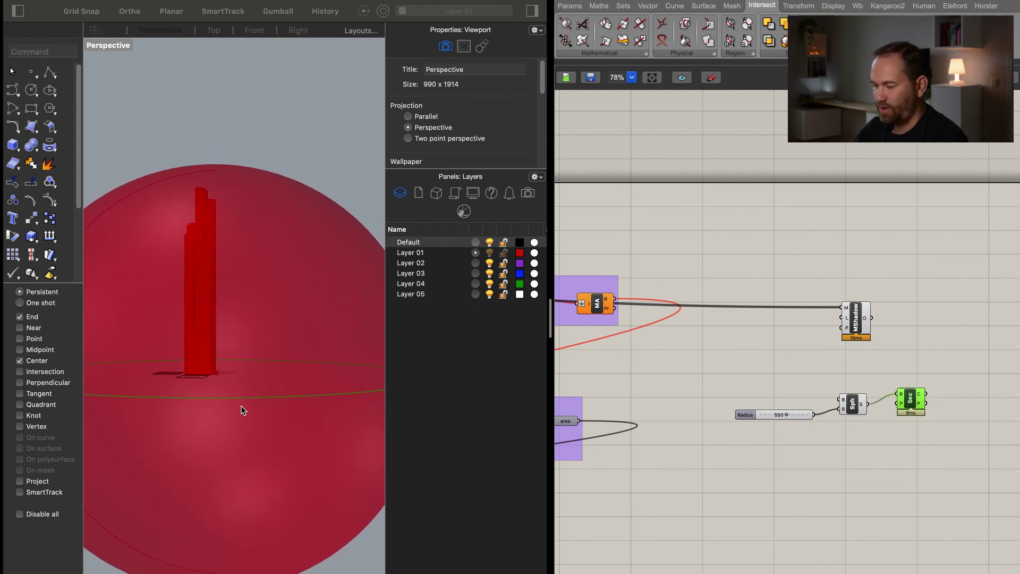
Split the sphere with the section curve using Split Brep.
{"action": "right_click_drag", "start_coordinate": [888, 438], "coordinate": [735, 436]}
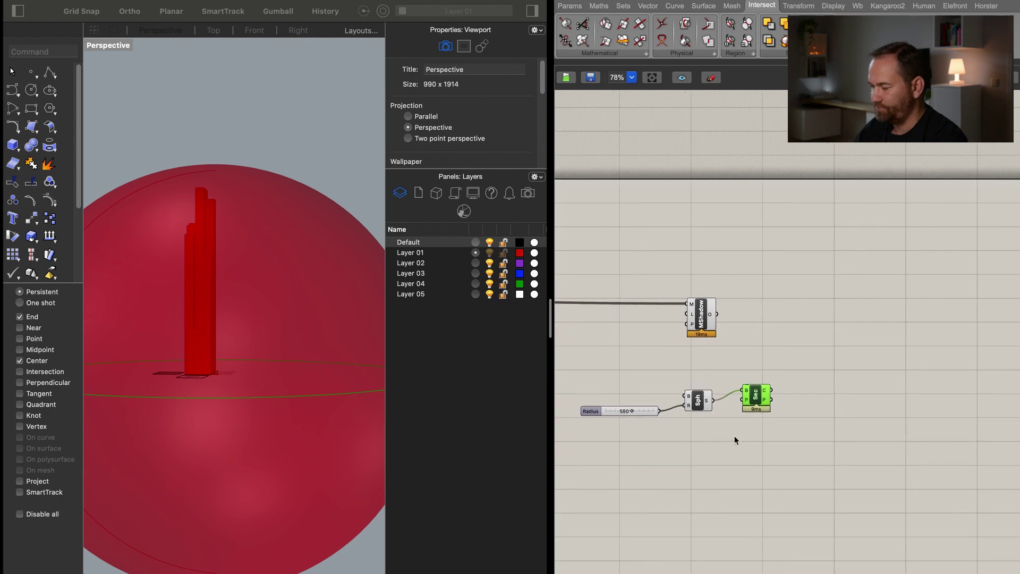
{"action": "double_click", "coordinate": [815, 437]}
{"action": "type", "text": "spli"}
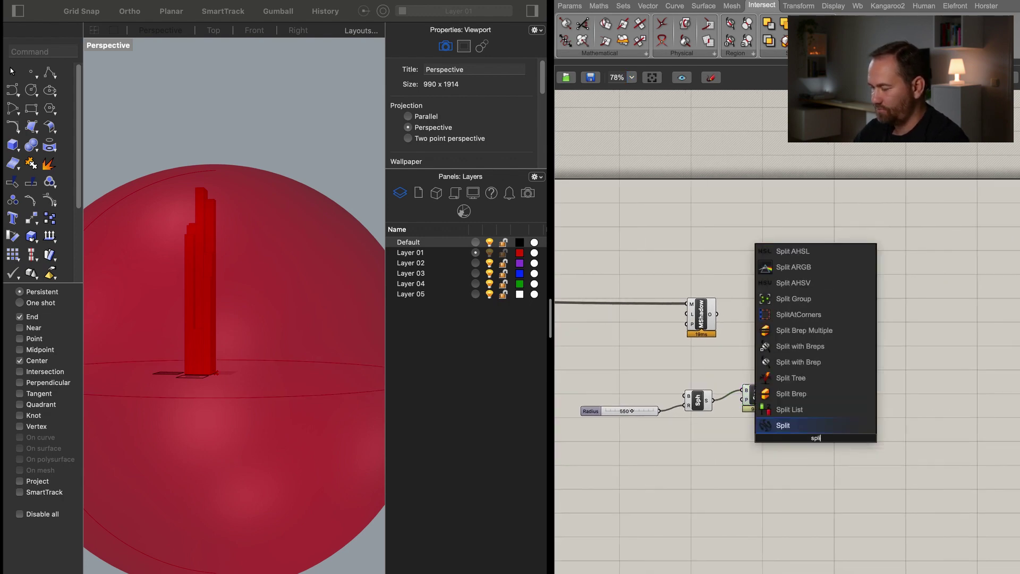
{"action": "left_click", "coordinate": [808, 393]}
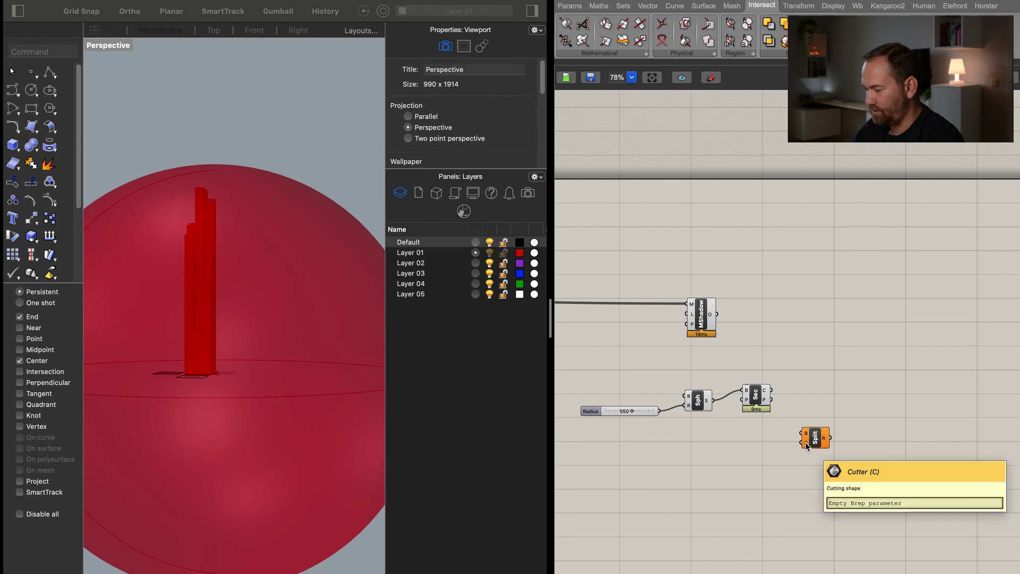
{"action": "left_click_drag", "start_coordinate": [770, 390], "coordinate": [712, 399]}
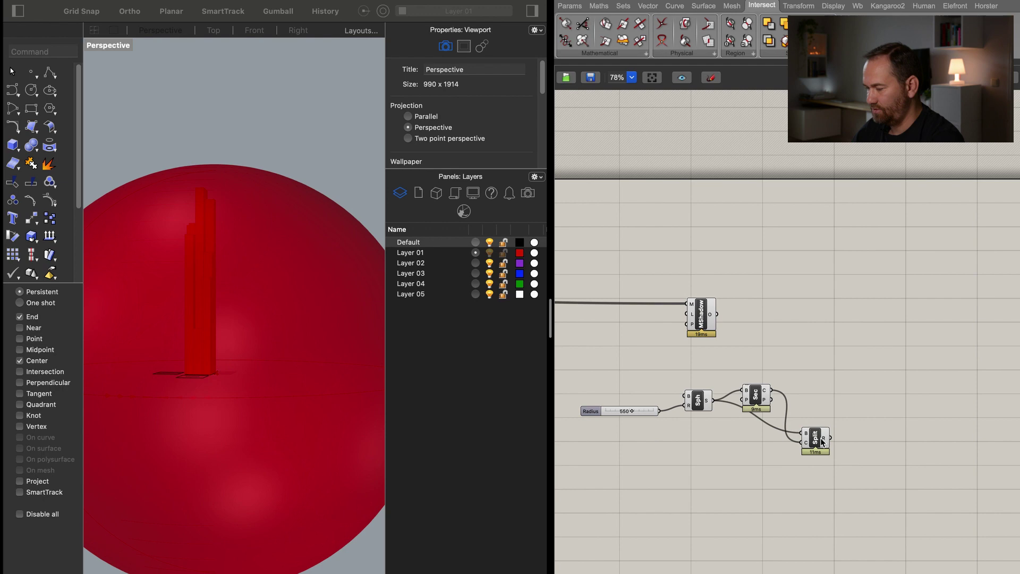
{"action": "left_click_drag", "start_coordinate": [829, 442], "coordinate": [845, 422]}
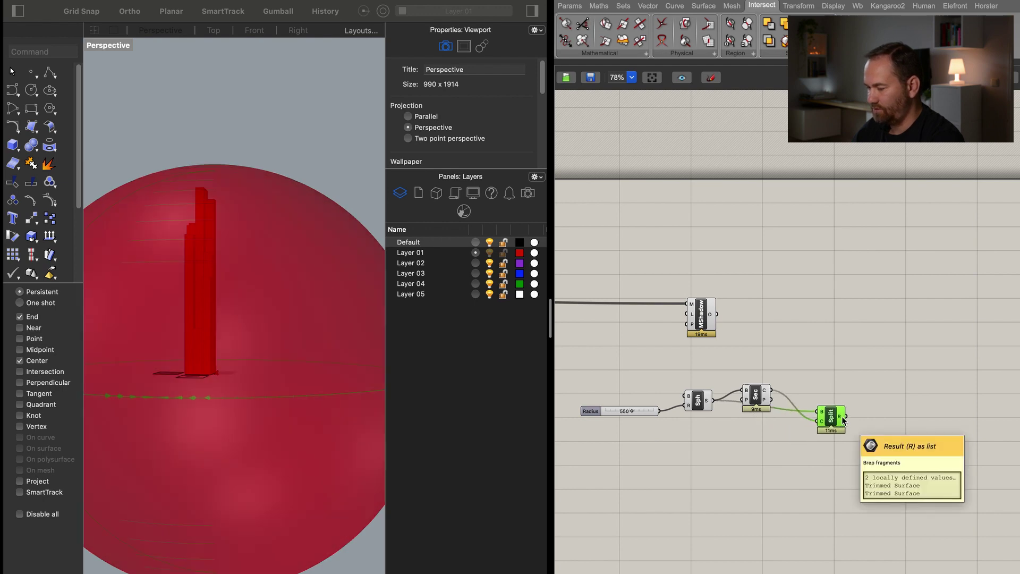
Add a List Item that picks from the split sphere fragments.
{"action": "double_click", "coordinate": [906, 415]}
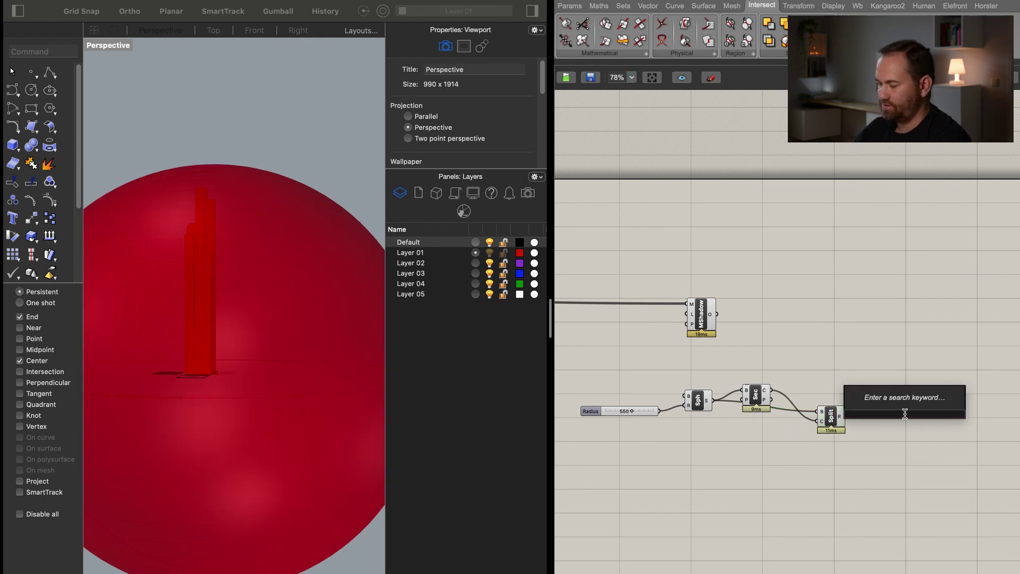
{"action": "type", "text": "list"}
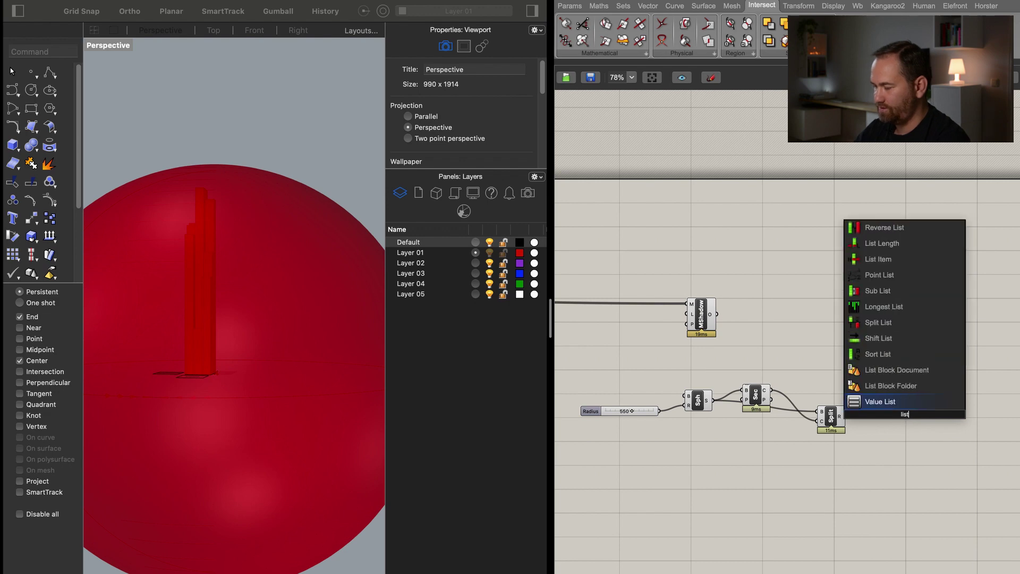
{"action": "left_click", "coordinate": [887, 260]}
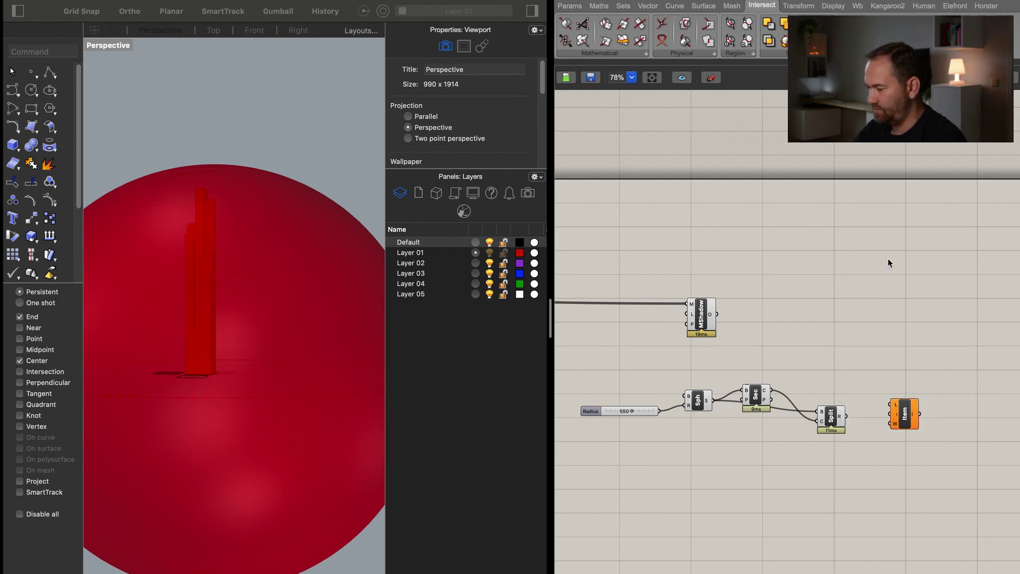
{"action": "left_click_drag", "start_coordinate": [846, 416], "coordinate": [905, 425]}
Turn off previews of the sphere, section and split components.
{"action": "left_click_drag", "start_coordinate": [870, 344], "coordinate": [672, 468]}
{"action": "right_click", "coordinate": [808, 349]}
{"action": "left_click", "coordinate": [856, 369]}
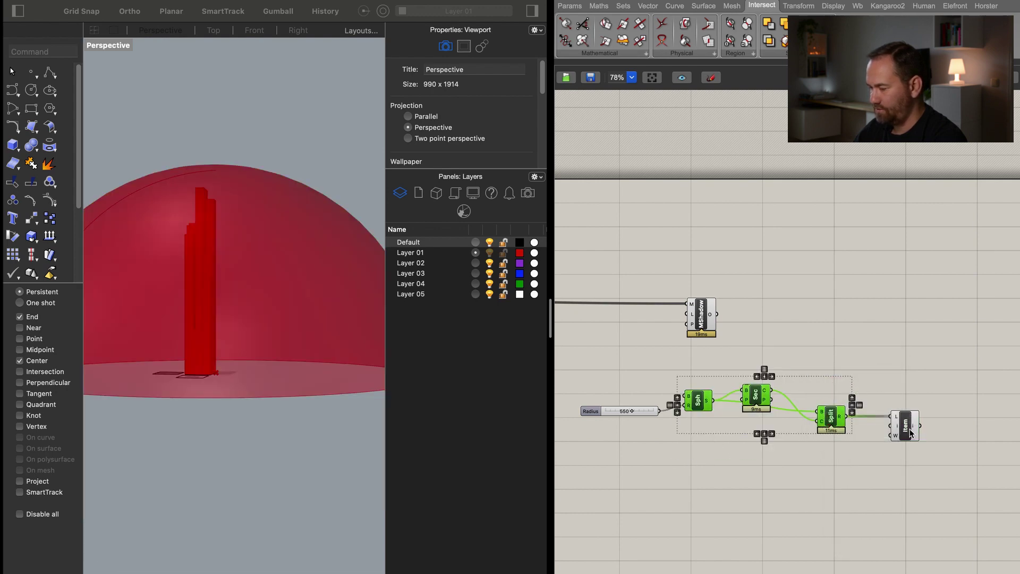
{"action": "left_click", "coordinate": [908, 436]}
{"action": "left_click_drag", "start_coordinate": [907, 435], "coordinate": [890, 428]}
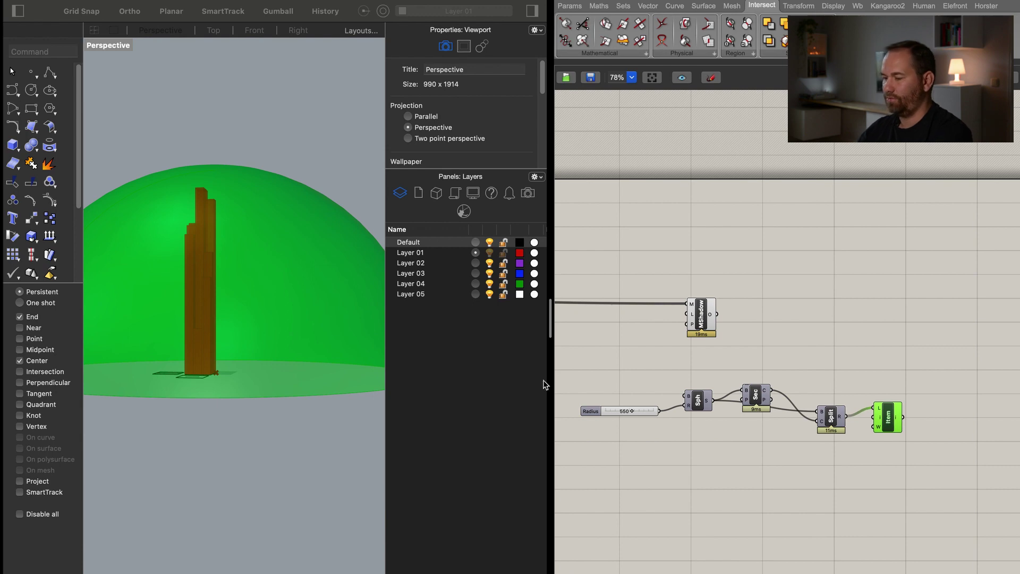
Add Surface Split cut by the section curve, feeding its fragments to List Item.
{"action": "mouse_move", "coordinate": [222, 353]}
{"action": "right_mouse_down"}
{"action": "mouse_move", "coordinate": [195, 431]}
{"action": "mouse_move", "coordinate": [218, 425]}
{"action": "mouse_move", "coordinate": [223, 402]}
{"action": "mouse_move", "coordinate": [207, 354]}
{"action": "right_mouse_up"}
{"action": "right_click_drag", "start_coordinate": [260, 383], "coordinate": [207, 351], "text": "shift"}
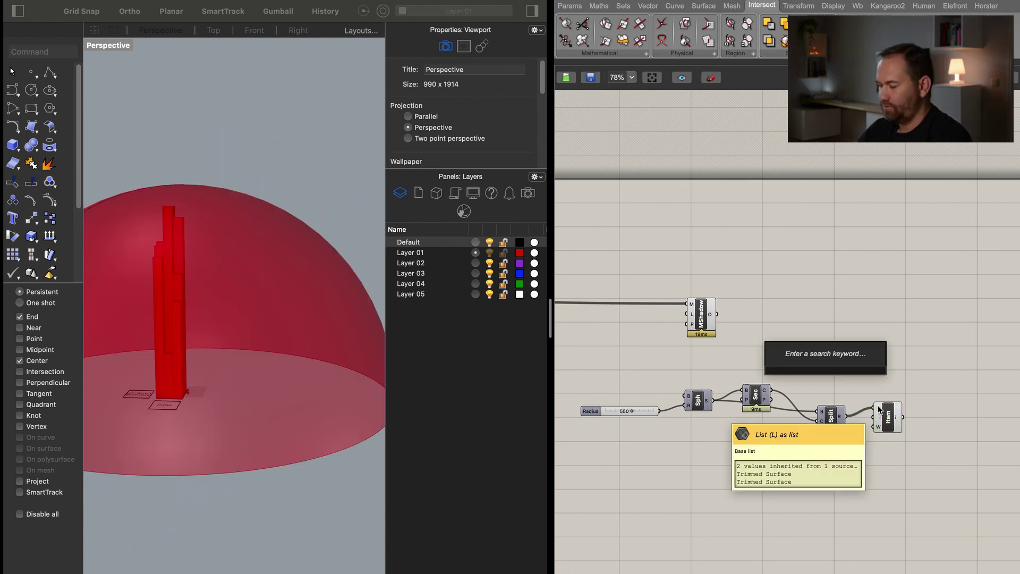
{"action": "type", "text": "surf"}
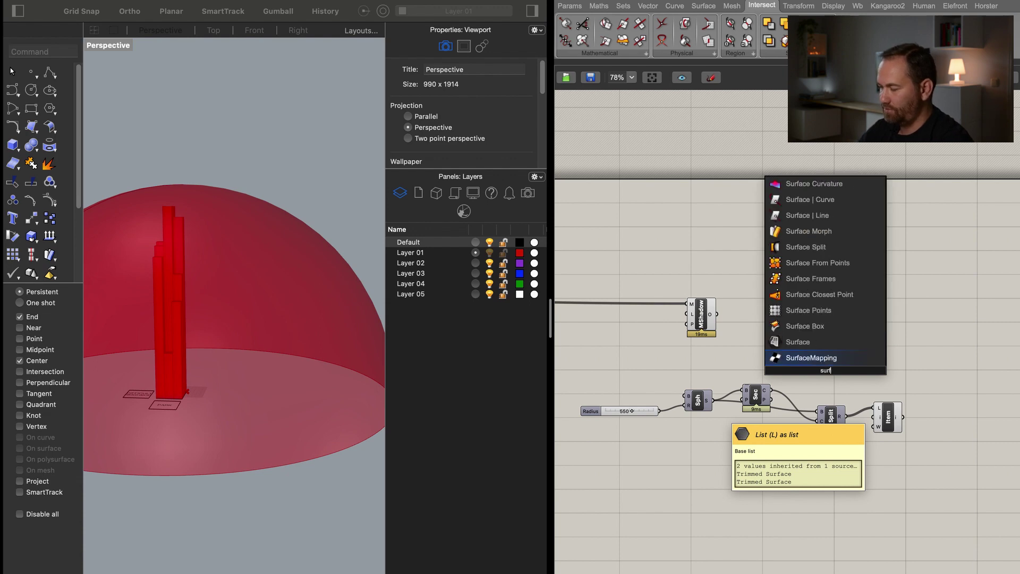
{"action": "left_click", "coordinate": [818, 247]}
{"action": "left_click", "coordinate": [824, 375]}
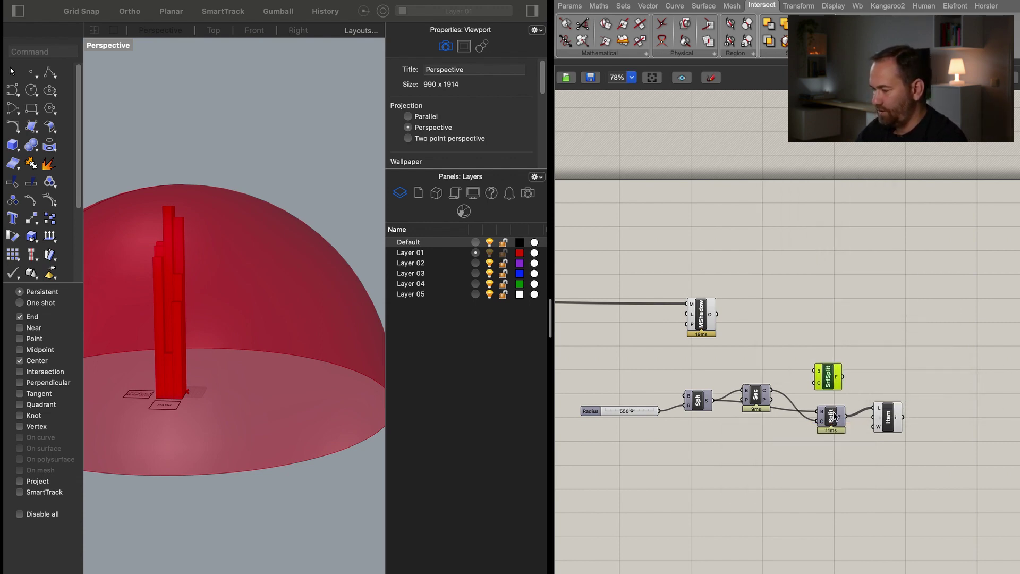
{"action": "left_click_drag", "start_coordinate": [831, 417], "coordinate": [831, 433]}
{"action": "left_click_drag", "start_coordinate": [827, 372], "coordinate": [832, 396]}
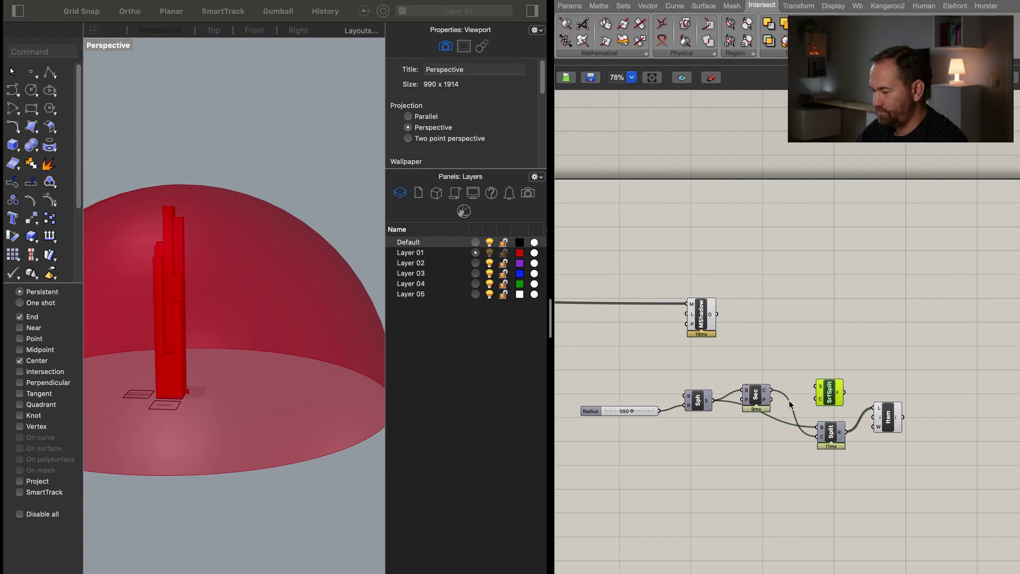
{"action": "left_click_drag", "start_coordinate": [771, 391], "coordinate": [706, 402]}
{"action": "left_click_drag", "start_coordinate": [845, 393], "coordinate": [872, 416]}
Delete the unused Split Brep component and tidy the layout.
{"action": "left_click", "coordinate": [888, 417]}
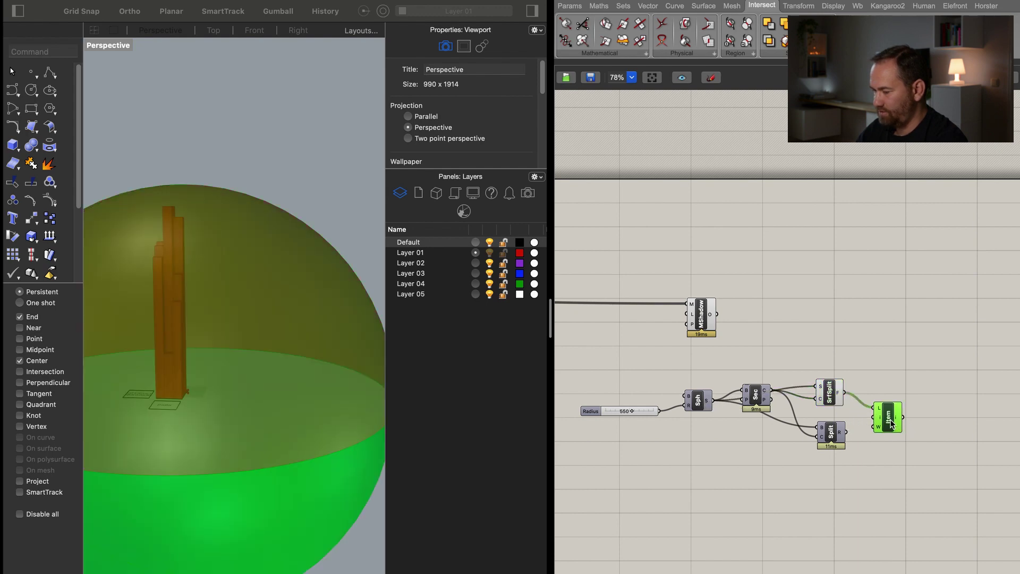
{"action": "left_click_drag", "start_coordinate": [852, 491], "coordinate": [808, 427]}
{"action": "key", "text": "Delete"}
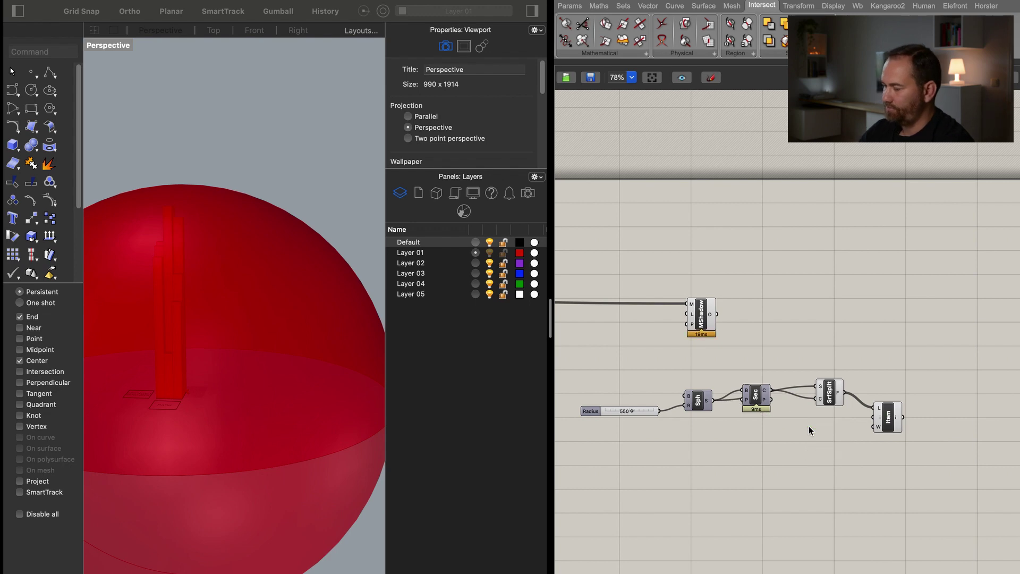
{"action": "left_click", "coordinate": [833, 390]}
{"action": "left_click_drag", "start_coordinate": [833, 391], "coordinate": [829, 394]}
{"action": "left_click_drag", "start_coordinate": [888, 421], "coordinate": [879, 409]}
Turn off the Surface Split component's preview.
{"action": "left_click", "coordinate": [825, 394]}
{"action": "right_click", "coordinate": [834, 352]}
{"action": "left_click", "coordinate": [878, 371]}
{"action": "left_click", "coordinate": [911, 383]}
{"action": "double_click", "coordinate": [907, 429]}
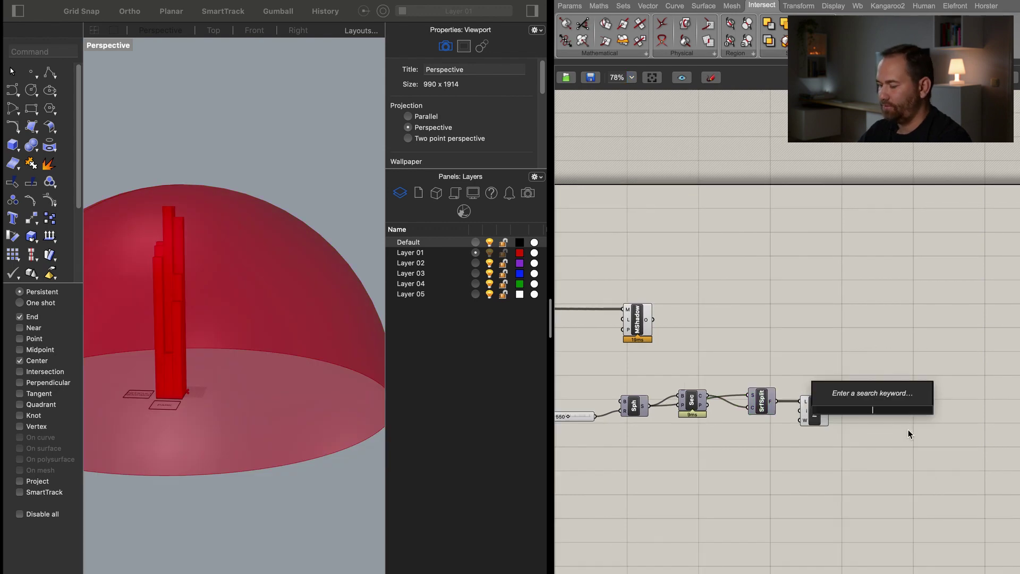
Add Evaluate Surface fed by the dome half, with its surface input reparameterized.
{"action": "type", "text": "eva"}
{"action": "key", "text": "Up"}
{"action": "key", "text": "Up"}
{"action": "key", "text": "Up"}
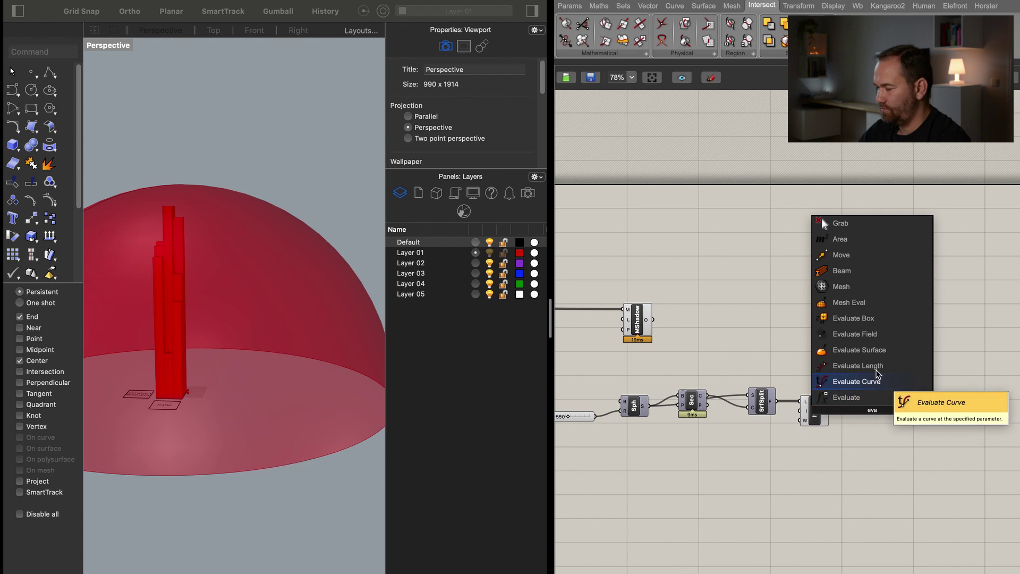
{"action": "key", "text": "Return"}
{"action": "left_click_drag", "start_coordinate": [876, 419], "coordinate": [898, 435]}
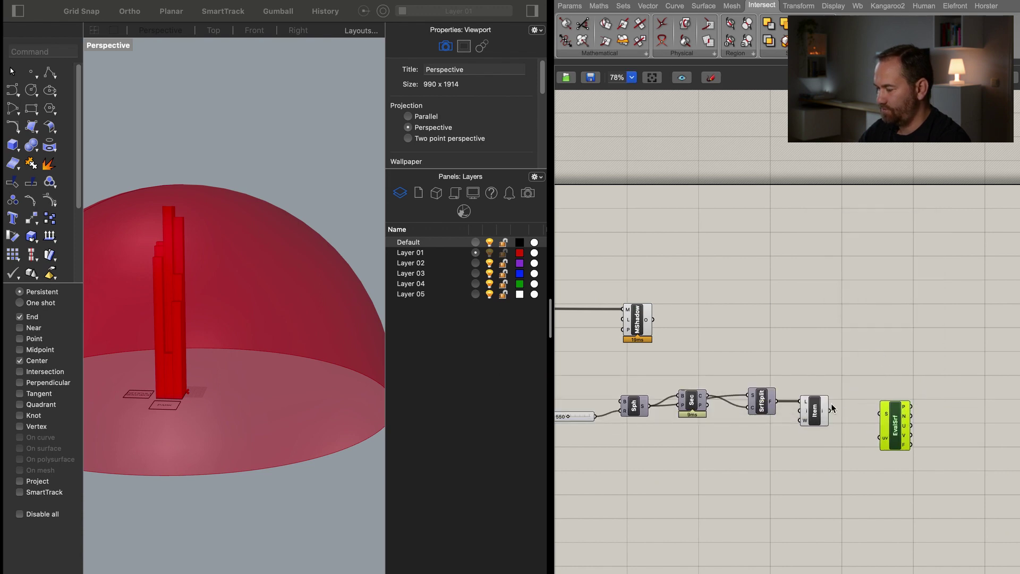
{"action": "left_click_drag", "start_coordinate": [830, 411], "coordinate": [879, 414]}
{"action": "right_click", "coordinate": [882, 413]}
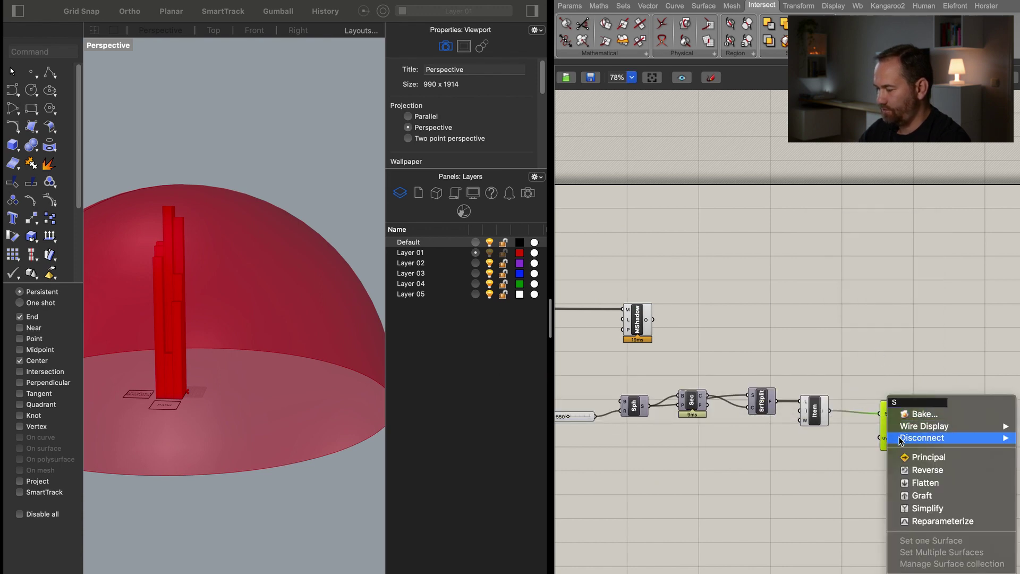
{"action": "left_click", "coordinate": [953, 521]}
{"action": "left_click_drag", "start_coordinate": [893, 442], "coordinate": [894, 454]}
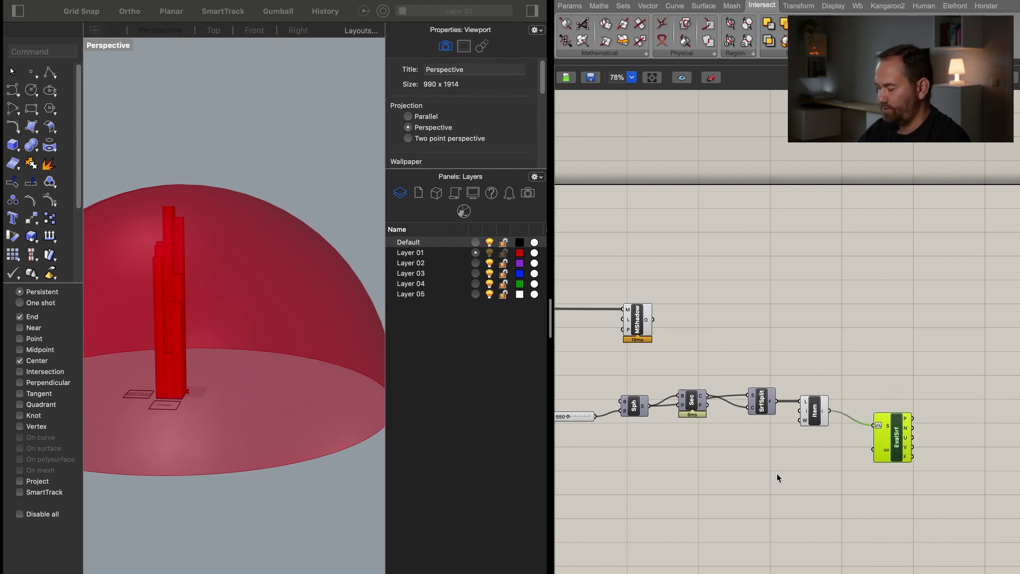
Add a Construct Point component and number sliders for its coordinates.
{"action": "double_click", "coordinate": [776, 476]}
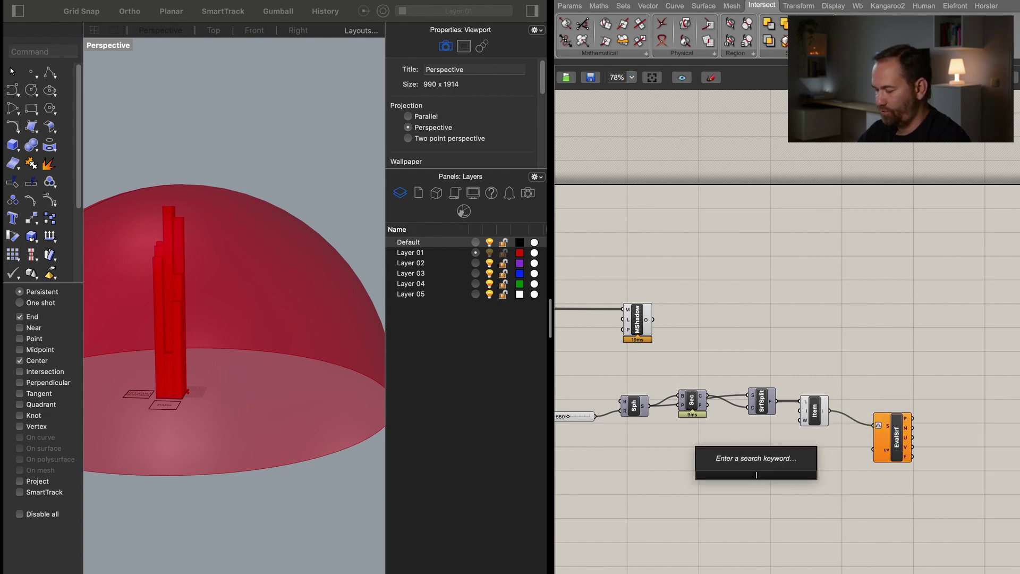
{"action": "type", "text": "xy"}
{"action": "key", "text": "Up"}
{"action": "key", "text": "Up"}
{"action": "key", "text": "Up"}
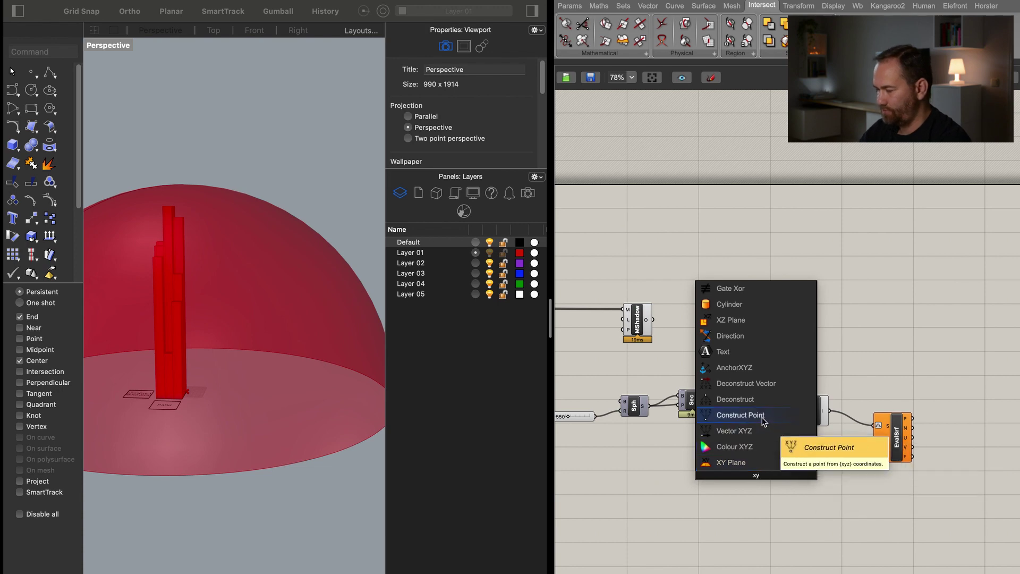
{"action": "key", "text": "Return"}
{"action": "left_click_drag", "start_coordinate": [766, 478], "coordinate": [804, 473]}
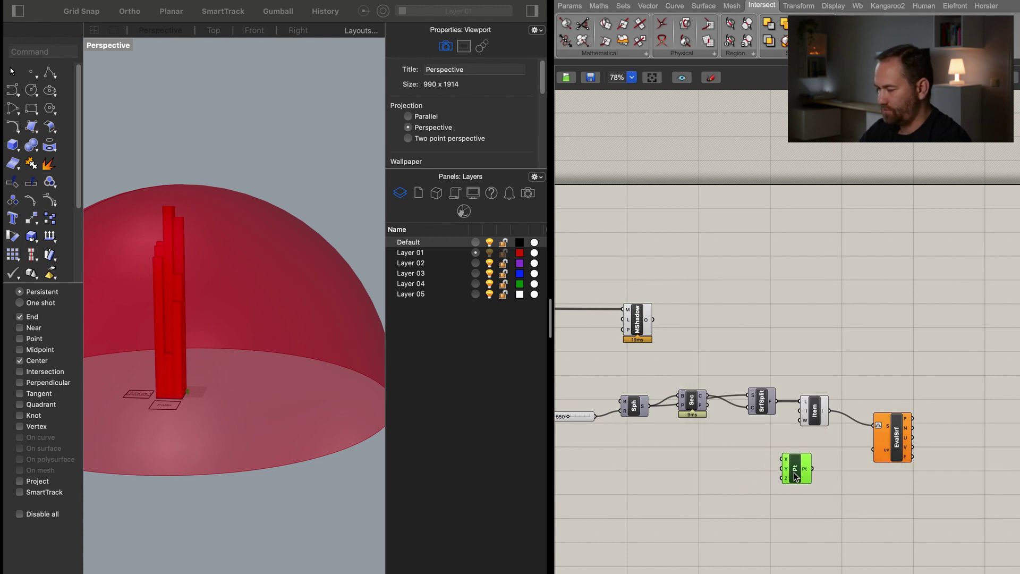
{"action": "double_click", "coordinate": [645, 470]}
{"action": "type", "text": "slider"}
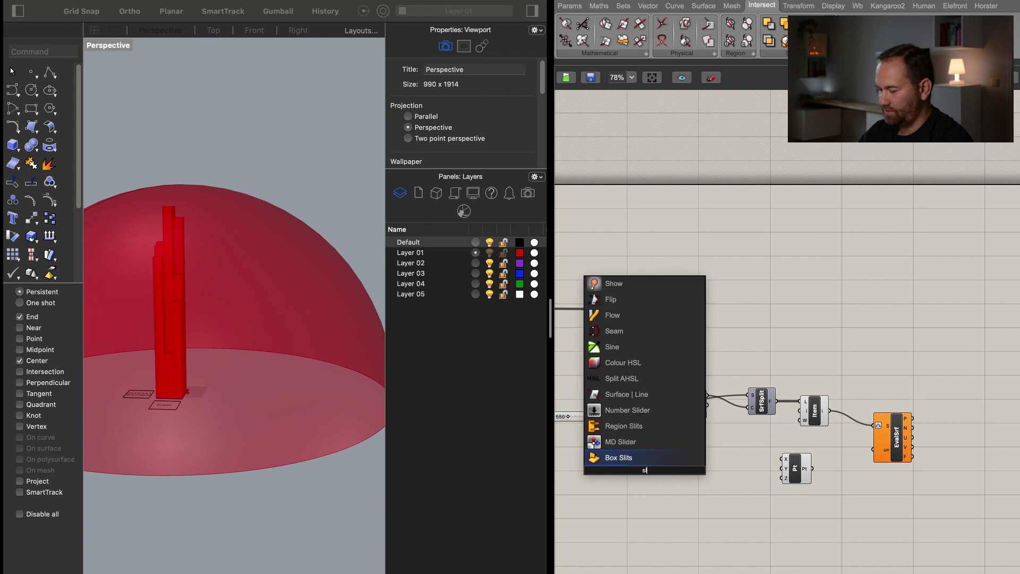
{"action": "double_click", "coordinate": [655, 492]}
{"action": "type", "text": "slid"}
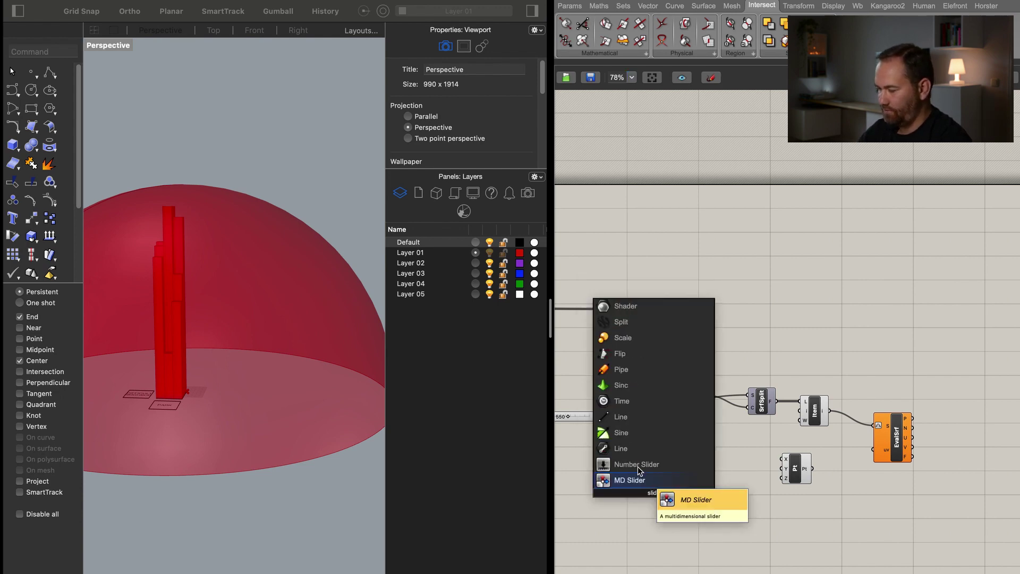
{"action": "left_click", "coordinate": [636, 464]}
Wire the sliders into the point's X and Y, and the point into Evaluate Surface's uv.
{"action": "left_click_drag", "start_coordinate": [684, 469], "coordinate": [780, 459]}
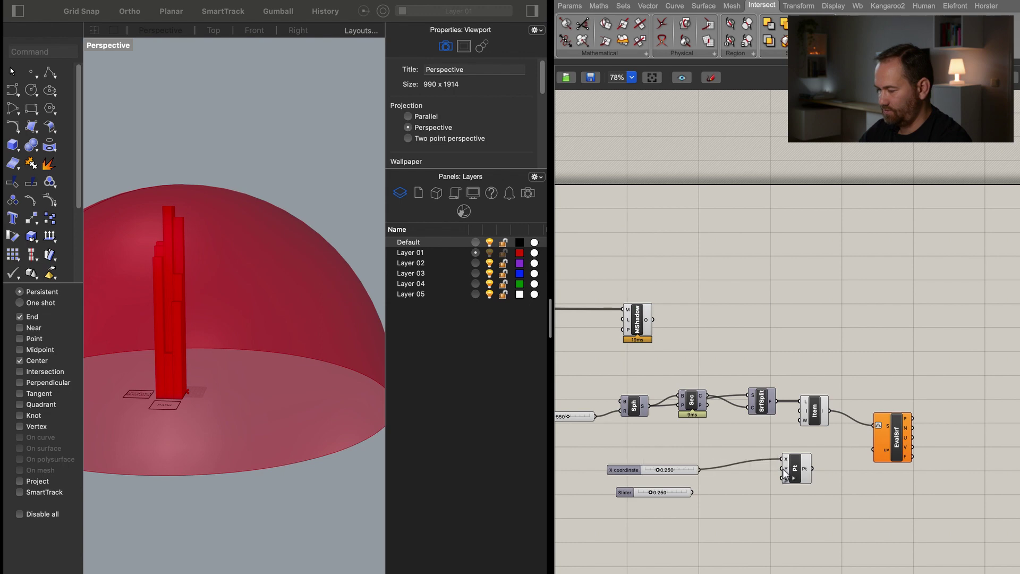
{"action": "left_click_drag", "start_coordinate": [692, 492], "coordinate": [874, 449]}
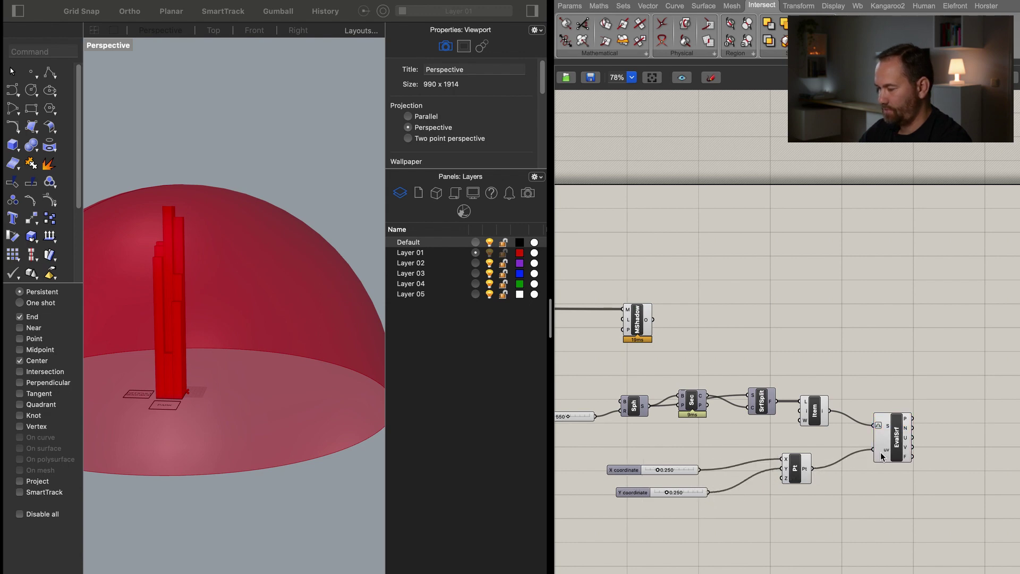
{"action": "right_click_drag", "start_coordinate": [760, 496], "coordinate": [802, 515]}
{"action": "right_click_drag", "start_coordinate": [380, 471], "coordinate": [282, 451]}
{"action": "left_click_drag", "start_coordinate": [690, 465], "coordinate": [699, 487]}
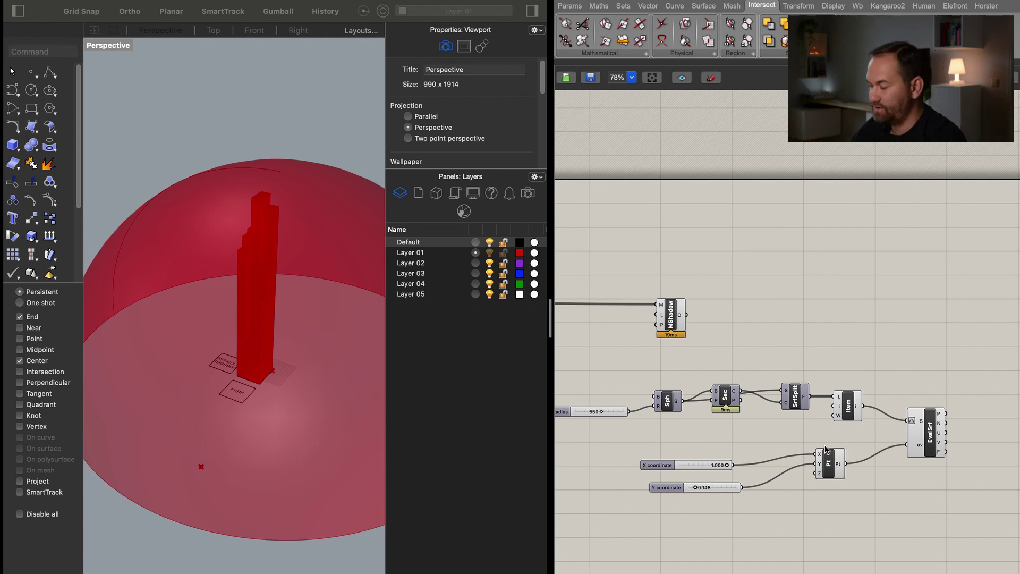
Set the Y coordinate slider's minimum to 0.5 and lower its value.
{"action": "left_click_drag", "start_coordinate": [674, 492], "coordinate": [667, 488]}
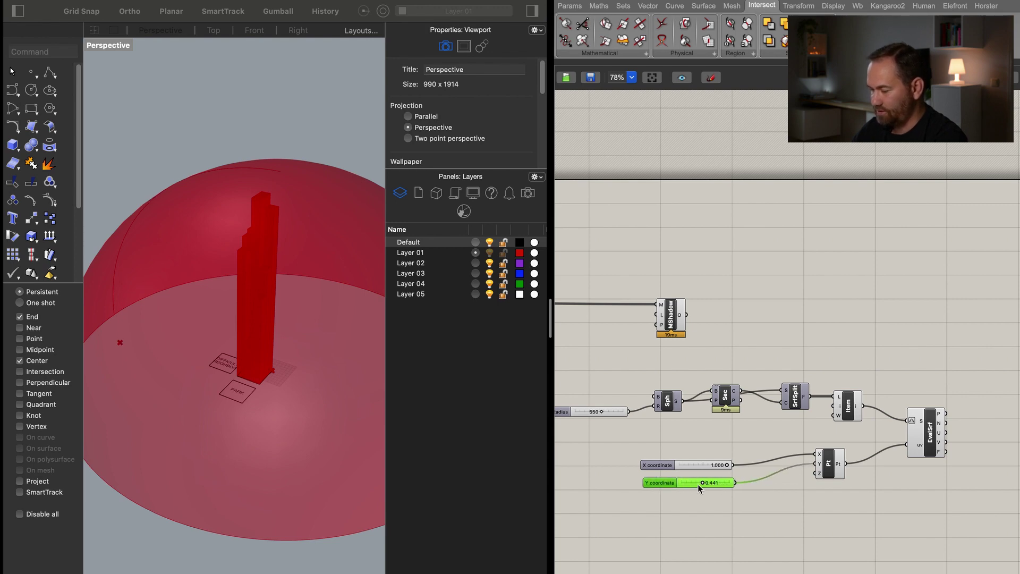
{"action": "double_click", "coordinate": [662, 483]}
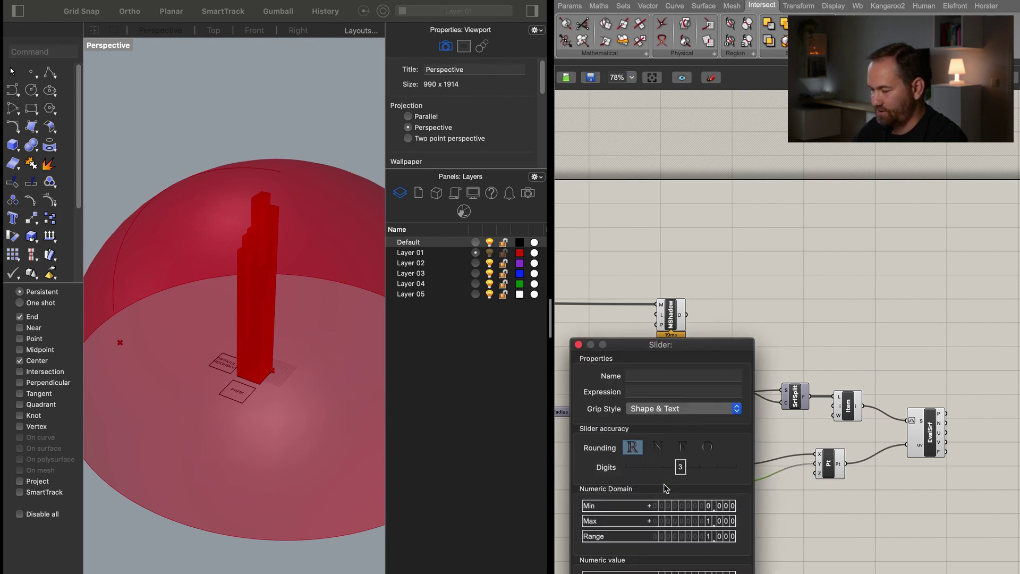
{"action": "double_click", "coordinate": [687, 503]}
{"action": "type", "text": "0.5"}
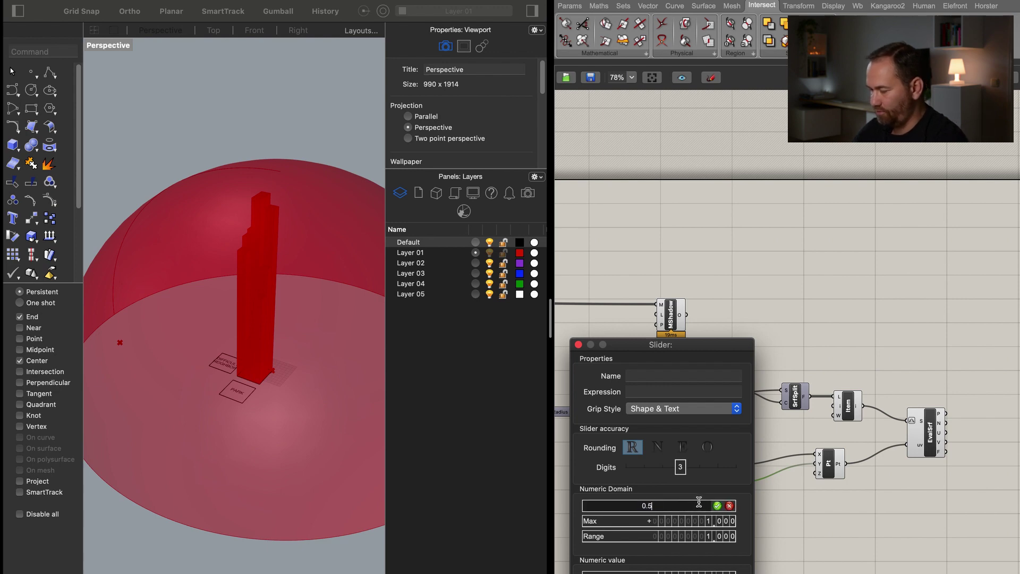
{"action": "left_click", "coordinate": [717, 505]}
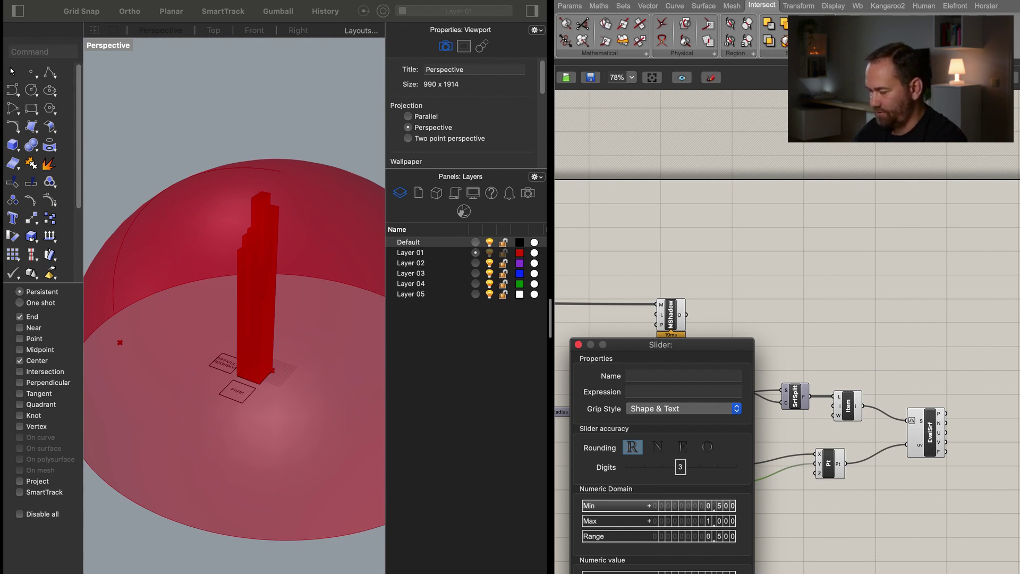
{"action": "key", "text": "Return"}
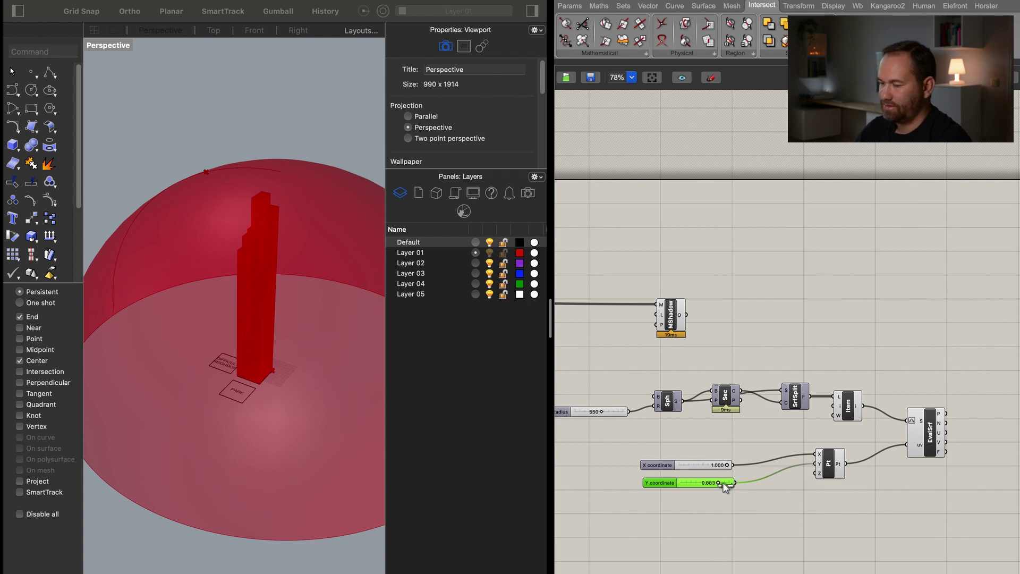
{"action": "left_click_drag", "start_coordinate": [756, 483], "coordinate": [722, 469]}
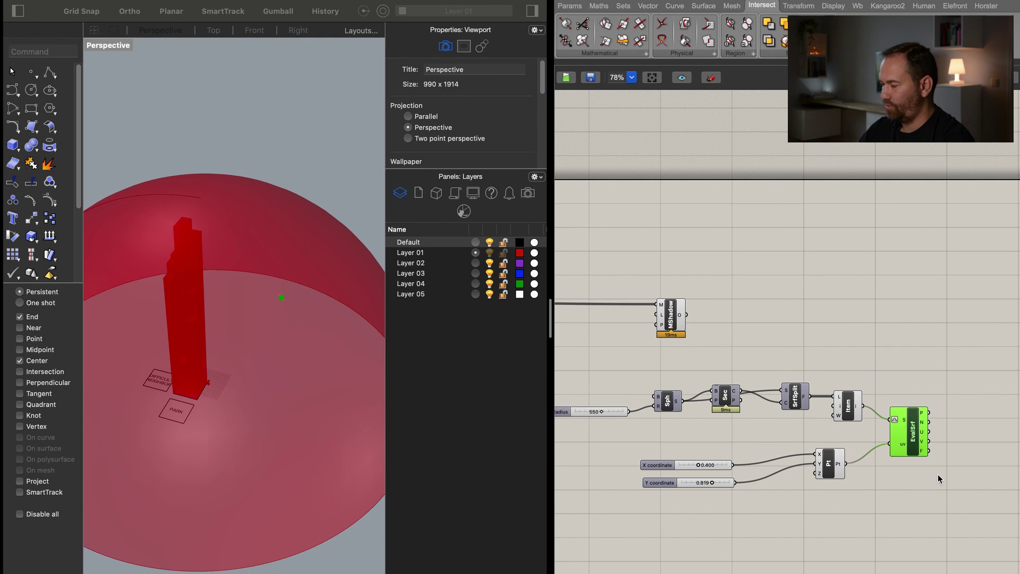
{"action": "right_click_drag", "start_coordinate": [937, 472], "coordinate": [820, 490]}
Add an Iso Curve on the reparameterized dome surface, using the point as uv.
{"action": "double_click", "coordinate": [819, 493]}
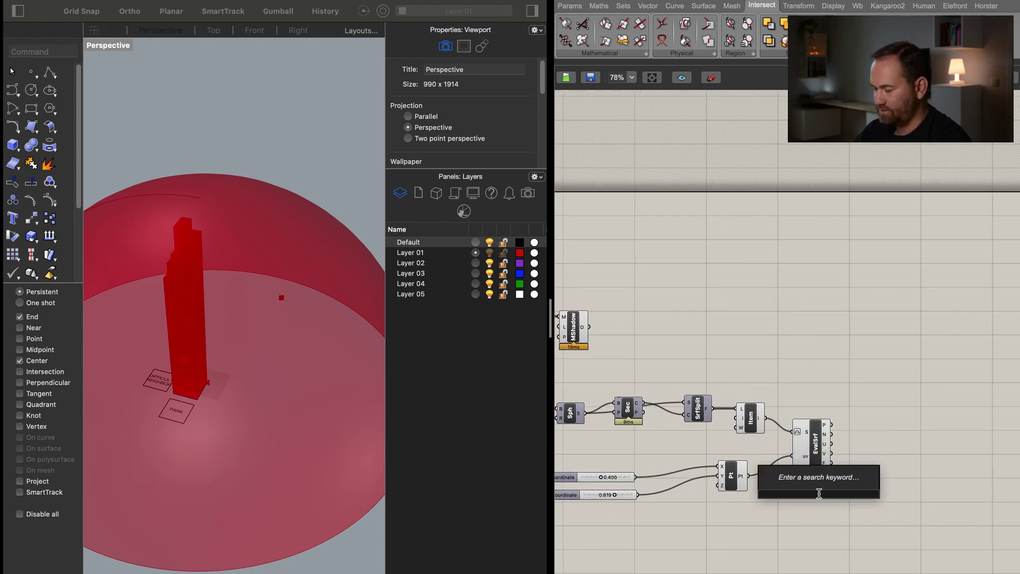
{"action": "type", "text": "iso"}
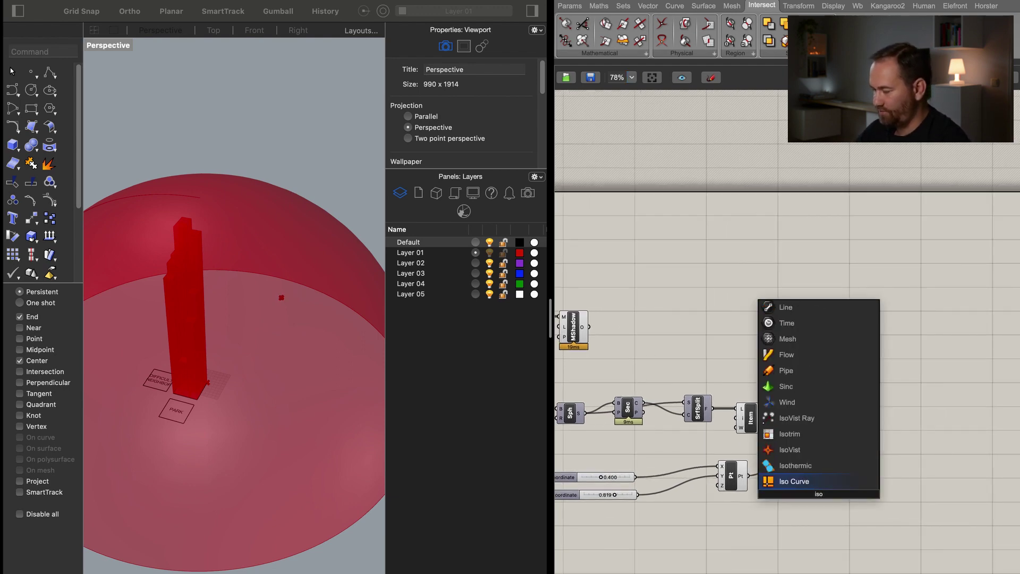
{"action": "left_click", "coordinate": [813, 483]}
{"action": "left_click_drag", "start_coordinate": [804, 488], "coordinate": [765, 419]}
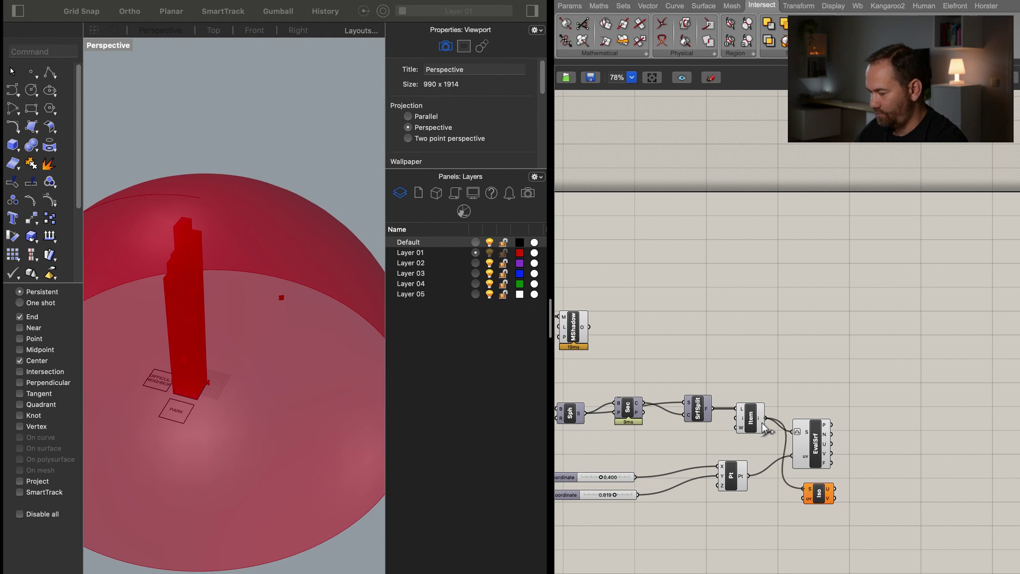
{"action": "right_click", "coordinate": [814, 489]}
{"action": "left_click", "coordinate": [809, 489]}
{"action": "right_click", "coordinate": [809, 489]}
{"action": "left_click", "coordinate": [850, 521]}
{"action": "left_click_drag", "start_coordinate": [791, 497], "coordinate": [748, 476]}
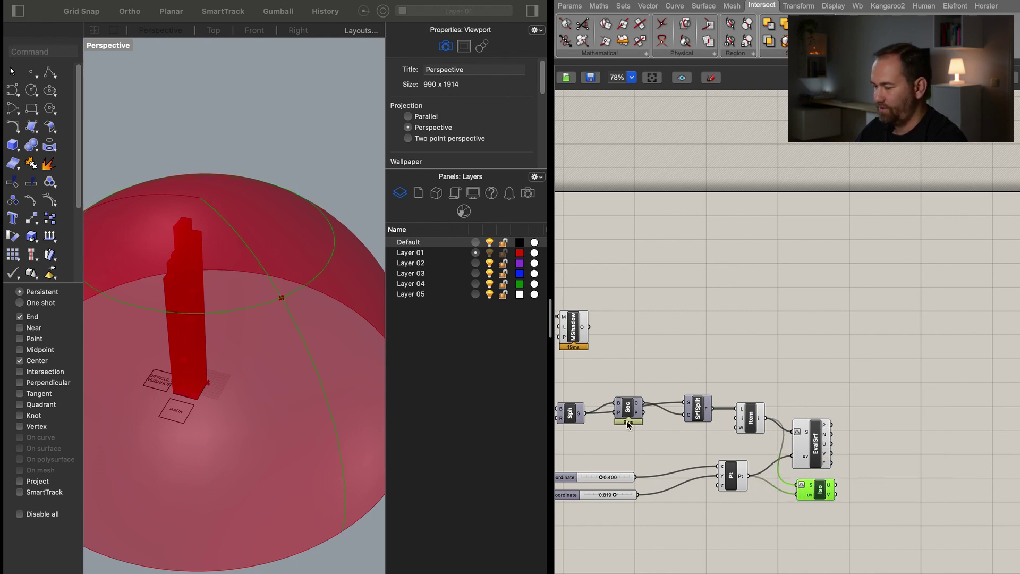
{"action": "right_click_drag", "start_coordinate": [627, 421], "coordinate": [643, 418]}
{"action": "right_click_drag", "start_coordinate": [742, 436], "coordinate": [790, 412]}
Switch off the preview of Item and Evaluate Surface.
{"action": "left_click_drag", "start_coordinate": [911, 351], "coordinate": [805, 425]}
{"action": "middle_click", "coordinate": [841, 312]}
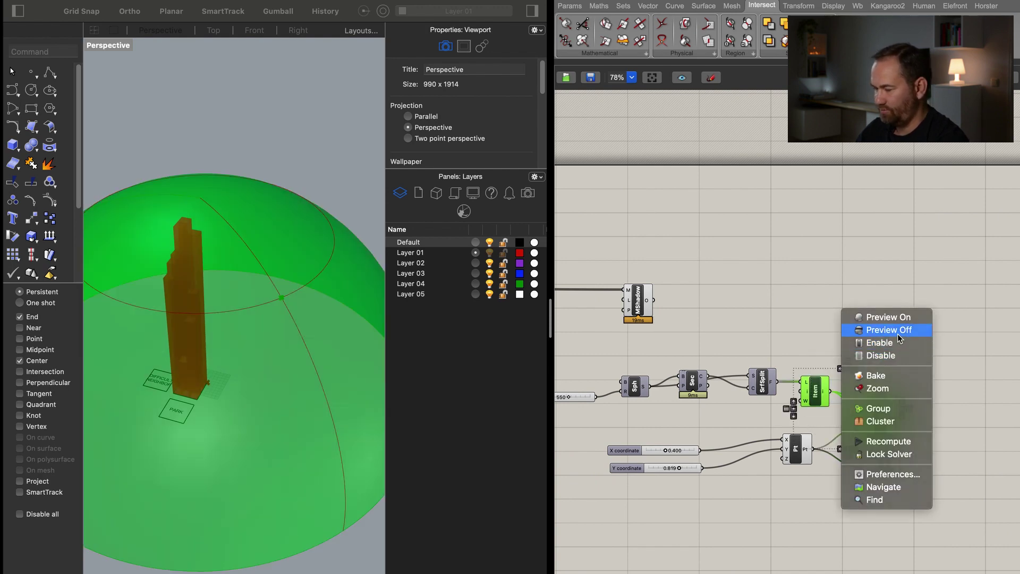
{"action": "left_click", "coordinate": [898, 334]}
{"action": "right_click_drag", "start_coordinate": [242, 473], "coordinate": [248, 471]}
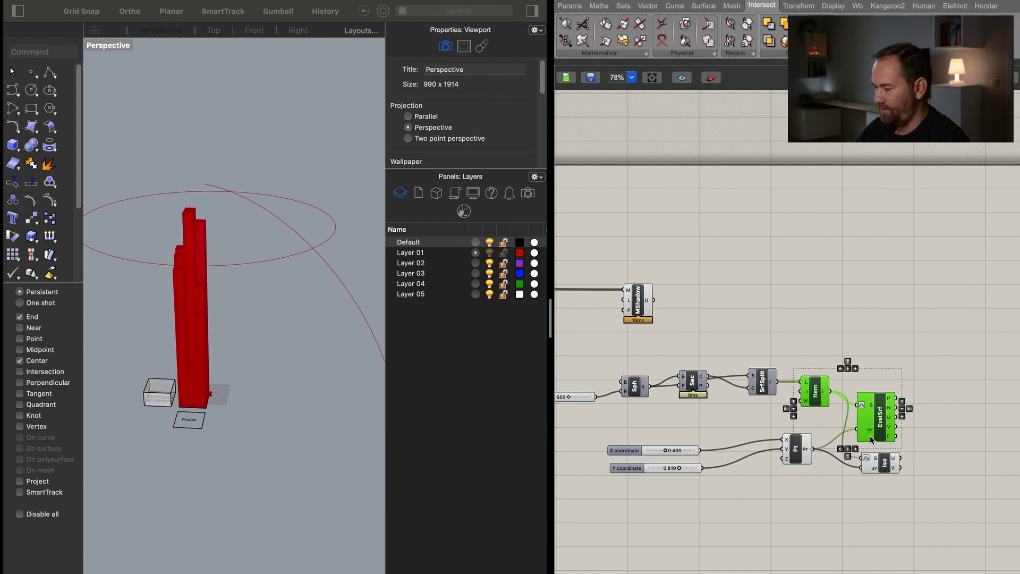
Store Evaluate Surface's point output in a Point parameter.
{"action": "double_click", "coordinate": [950, 426]}
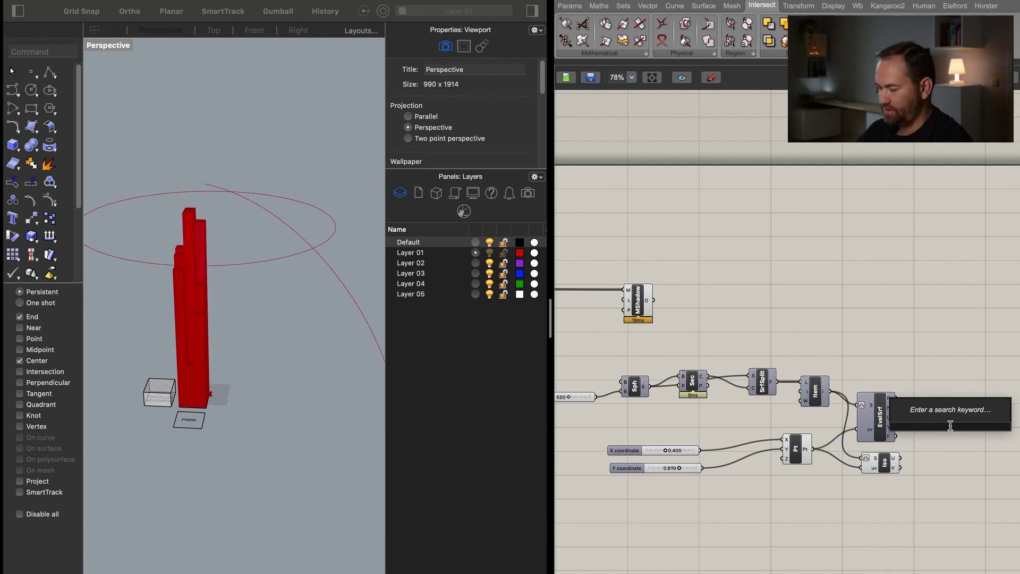
{"action": "type", "text": "point"}
{"action": "key", "text": "Return"}
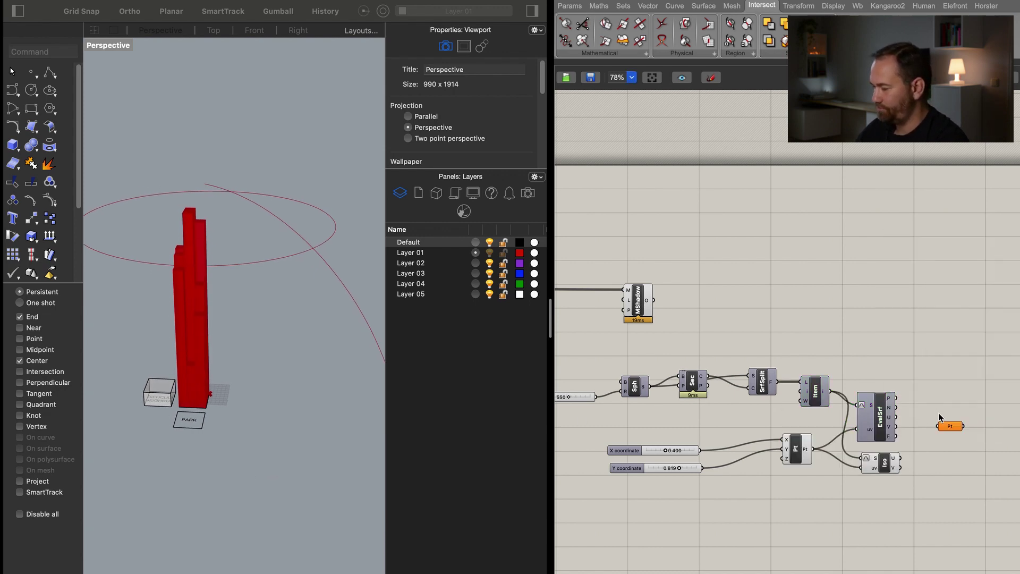
{"action": "left_click_drag", "start_coordinate": [938, 426], "coordinate": [896, 398]}
{"action": "left_click_drag", "start_coordinate": [949, 426], "coordinate": [937, 404]}
{"action": "right_click_drag", "start_coordinate": [981, 379], "coordinate": [895, 372]}
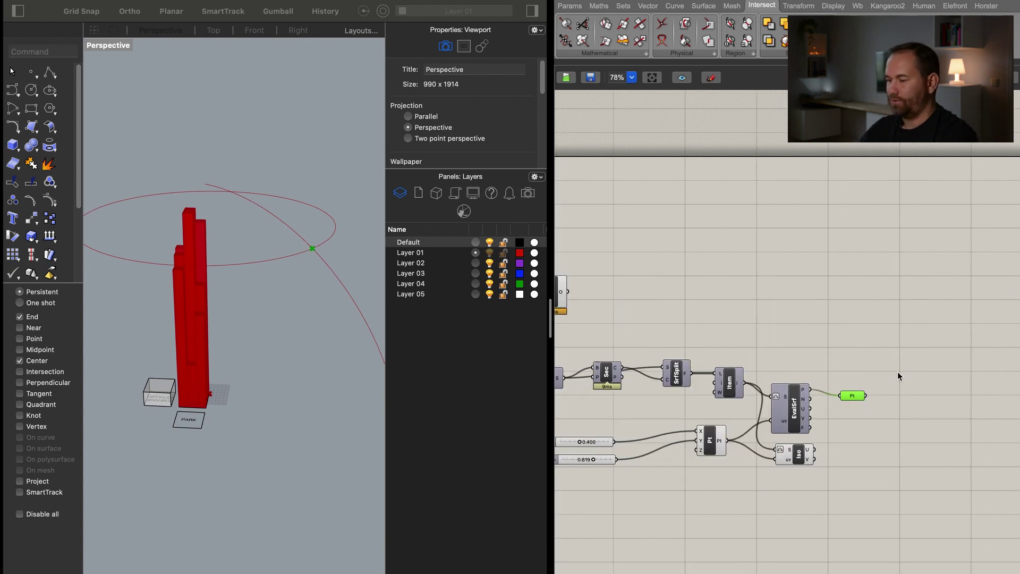
Store Evaluate Surface's vector output in a Vector parameter.
{"action": "double_click", "coordinate": [879, 422]}
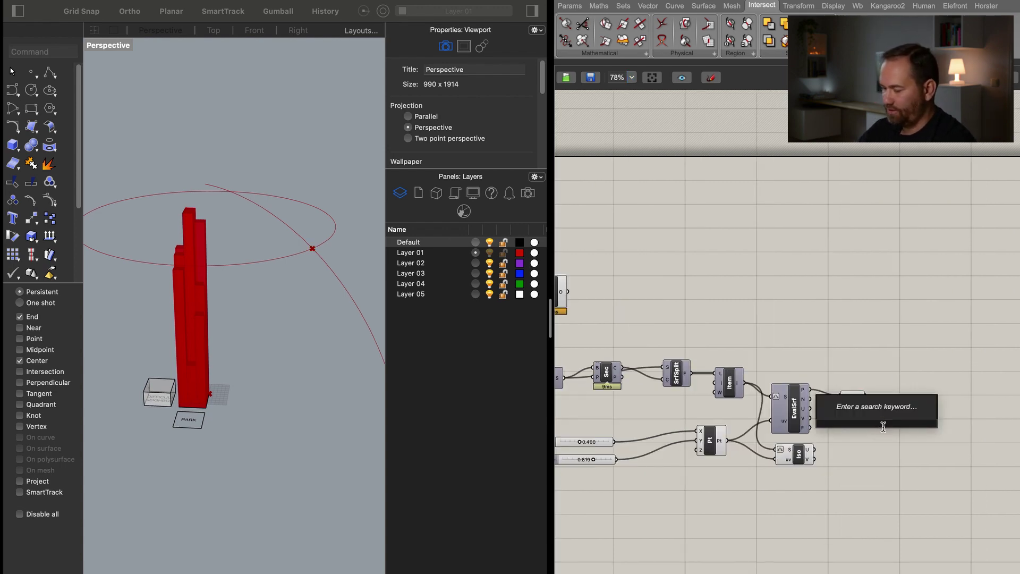
{"action": "type", "text": "vect"}
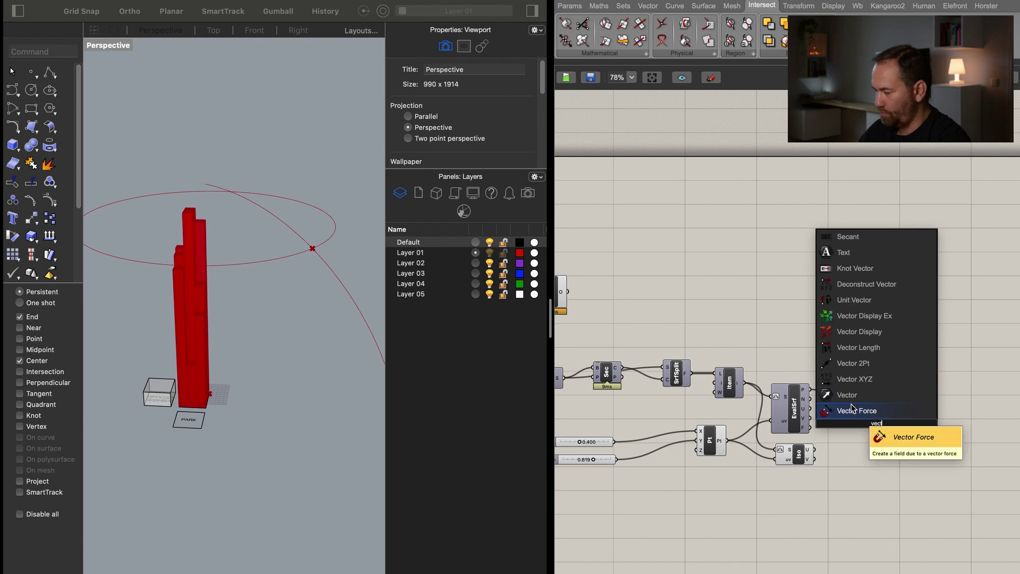
{"action": "key", "text": "Return"}
{"action": "mouse_move", "coordinate": [864, 423]}
{"action": "left_mouse_down"}
{"action": "mouse_move", "coordinate": [810, 390]}
{"action": "mouse_move", "coordinate": [876, 424]}
{"action": "mouse_move", "coordinate": [864, 423]}
{"action": "left_mouse_up"}
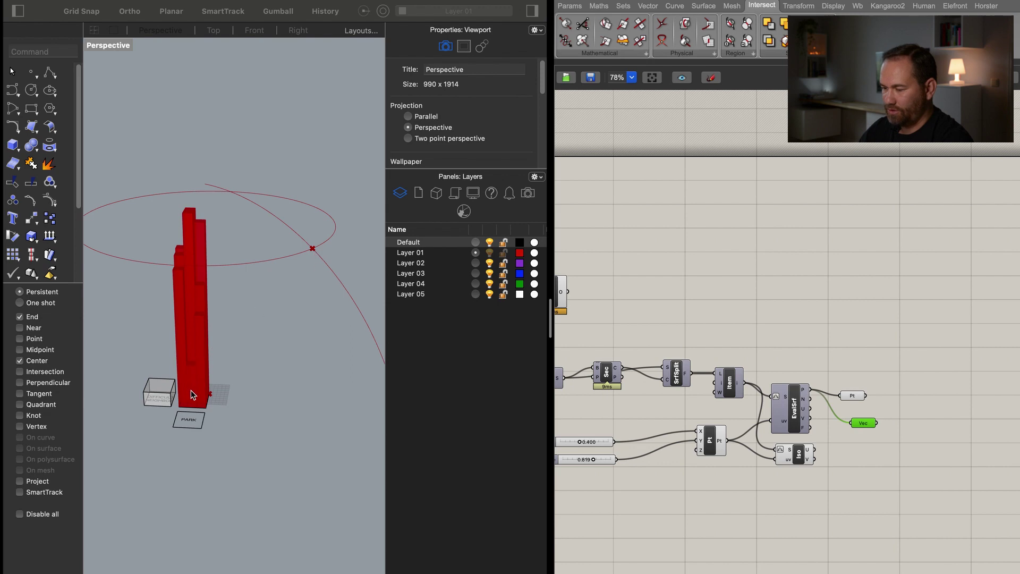
{"action": "right_click", "coordinate": [869, 424]}
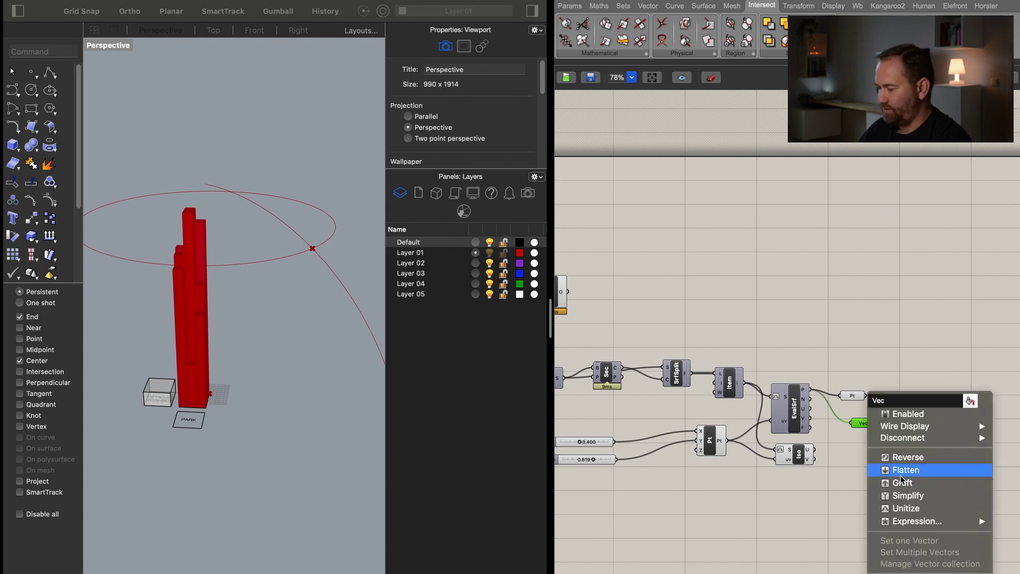
{"action": "left_click", "coordinate": [875, 450]}
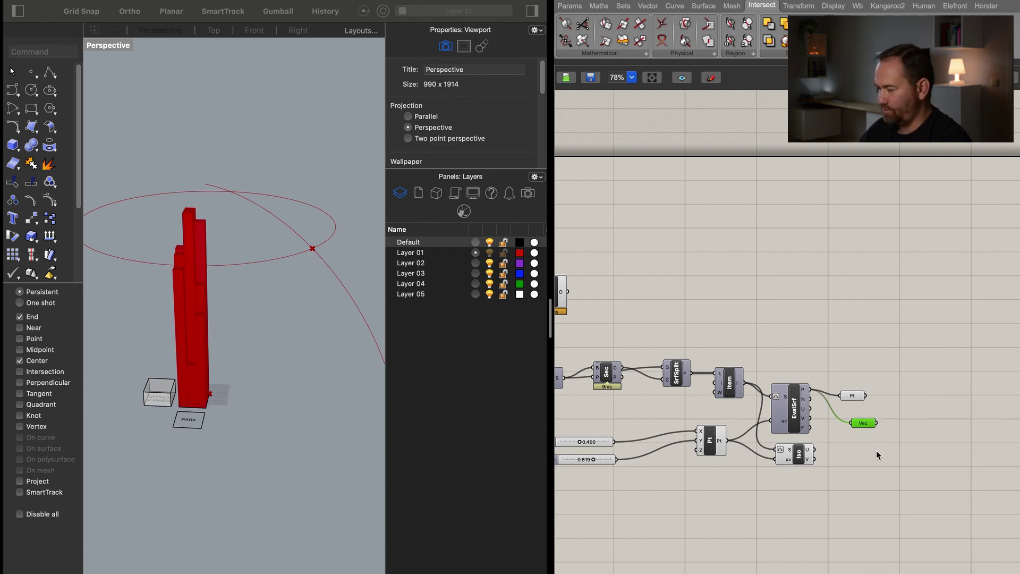
Reverse the sun vector with a Reverse List component.
{"action": "double_click", "coordinate": [876, 450]}
{"action": "type", "text": "rev"}
{"action": "left_click", "coordinate": [865, 424]}
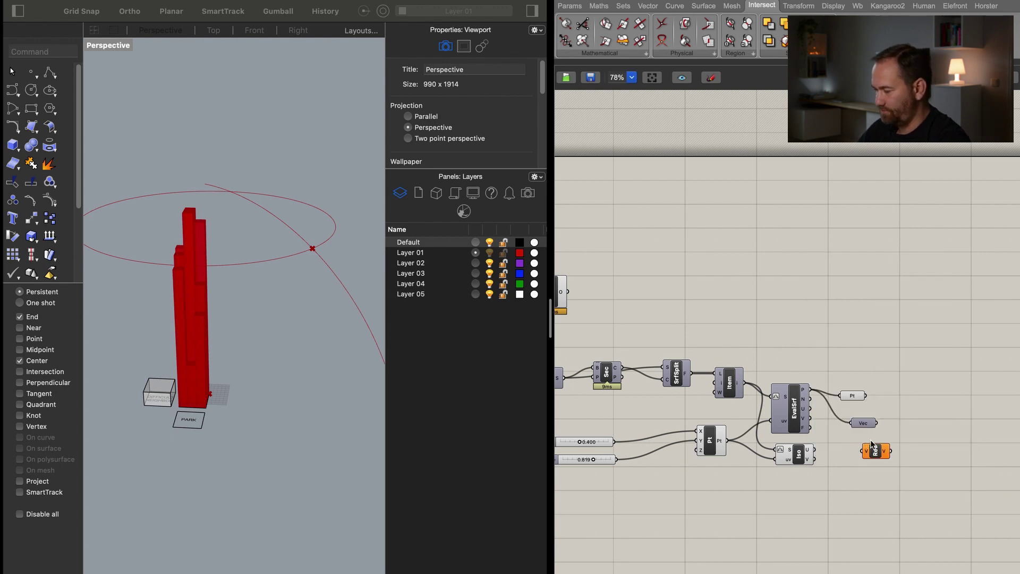
{"action": "left_click_drag", "start_coordinate": [879, 449], "coordinate": [903, 438]}
{"action": "right_click_drag", "start_coordinate": [917, 473], "coordinate": [826, 469]}
Add a Vector Display Ex that starts the displayed vector at the sun point.
{"action": "double_click", "coordinate": [922, 409]}
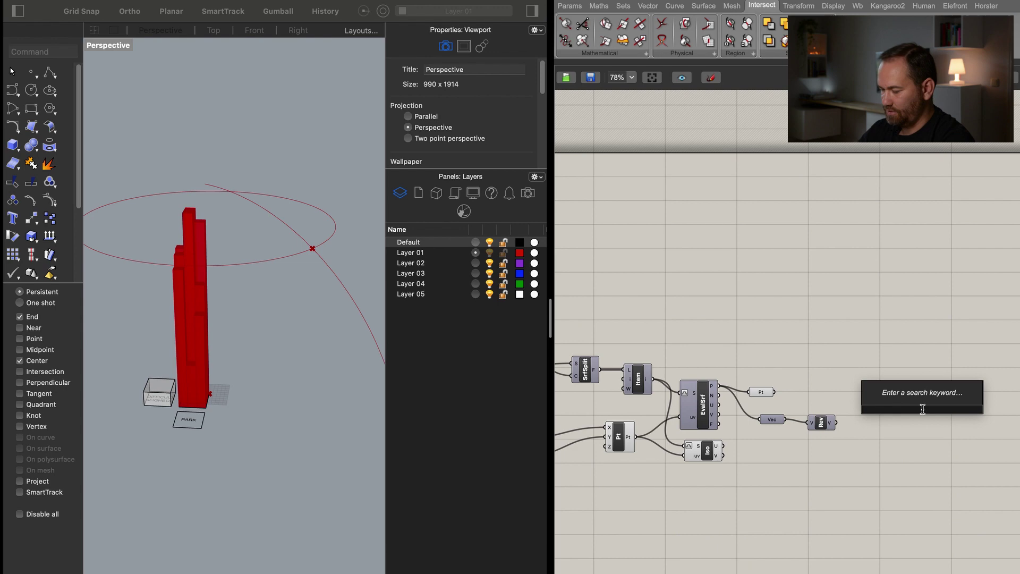
{"action": "type", "text": "vec"}
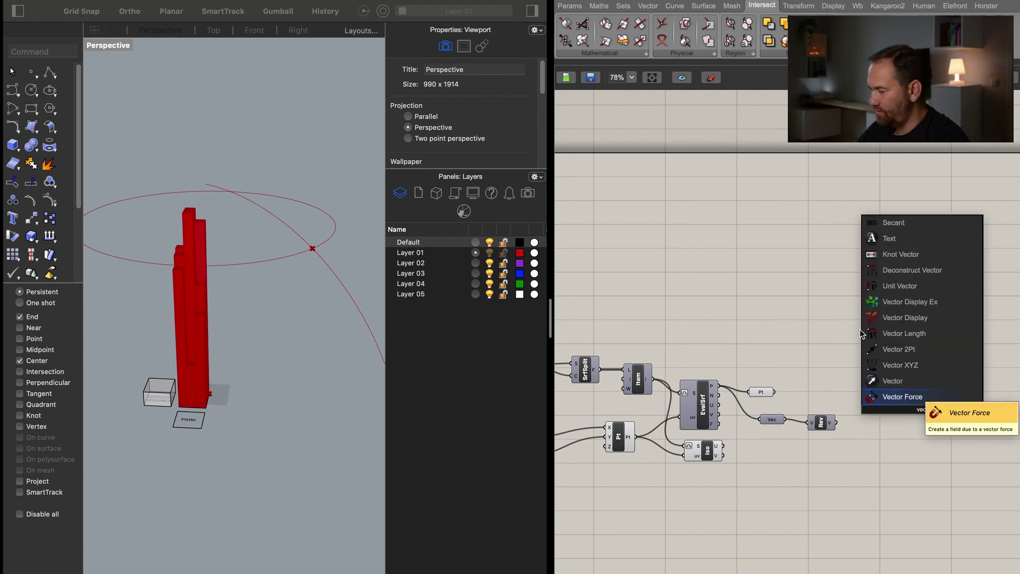
{"action": "left_click", "coordinate": [908, 301]}
{"action": "left_click_drag", "start_coordinate": [923, 412], "coordinate": [906, 404]}
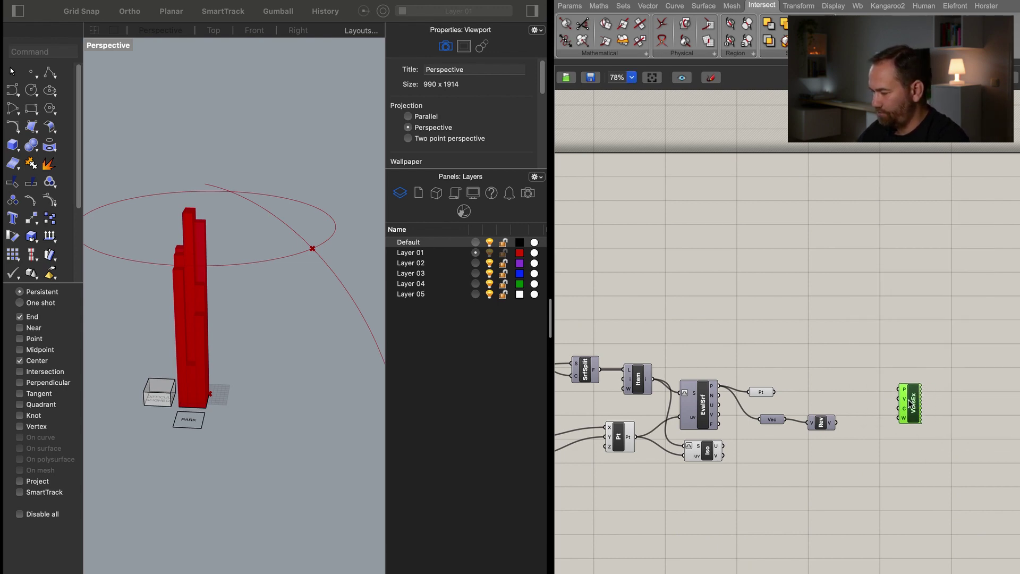
{"action": "left_click_drag", "start_coordinate": [774, 392], "coordinate": [837, 424]}
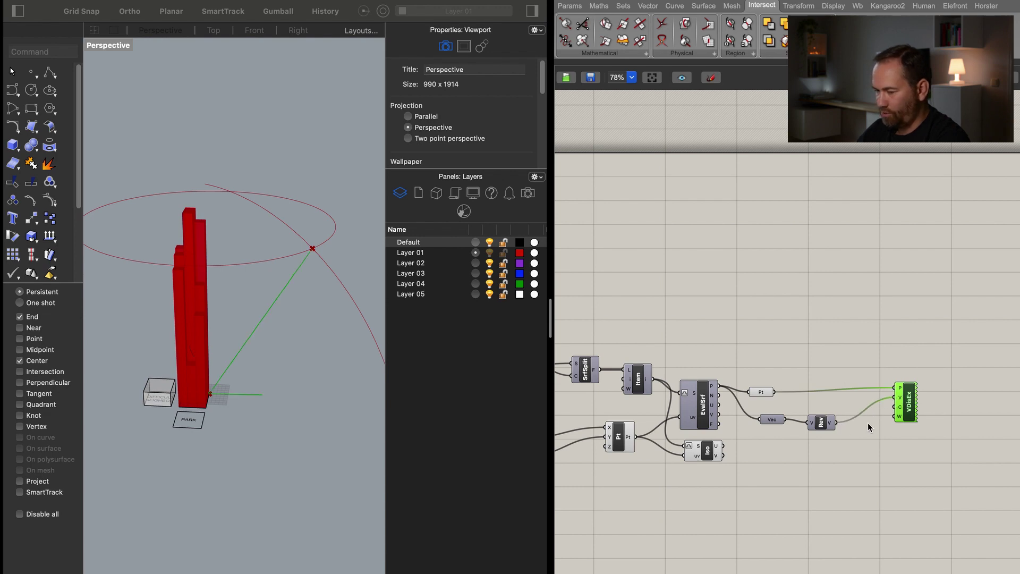
{"action": "double_click", "coordinate": [781, 465]}
Scale the reversed sun vector to length 200 with Amplitude and feed it to VDisEx.
{"action": "type", "text": "ampl"}
{"action": "left_click", "coordinate": [789, 454]}
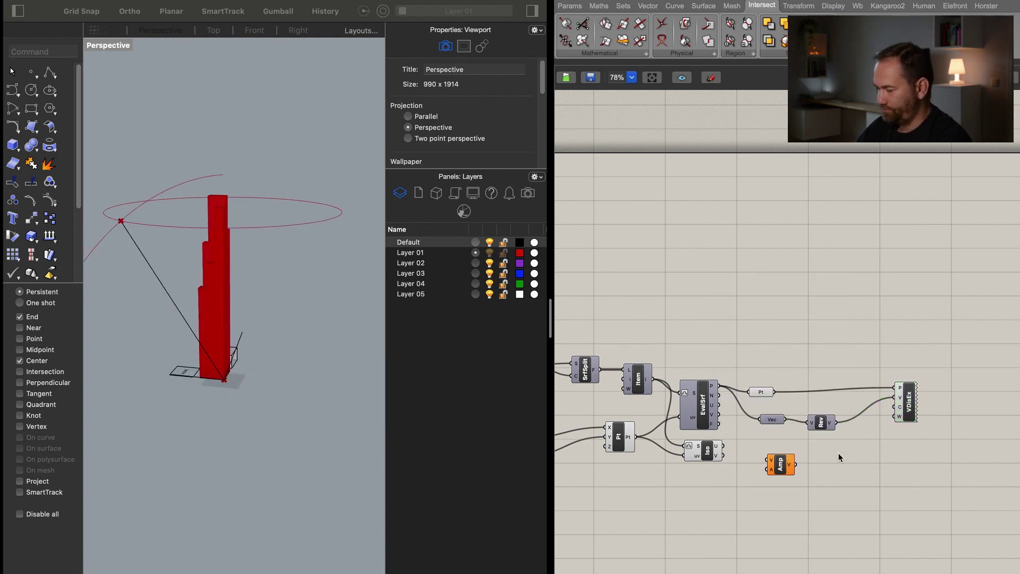
{"action": "left_click_drag", "start_coordinate": [781, 468], "coordinate": [850, 459]}
{"action": "left_click_drag", "start_coordinate": [837, 423], "coordinate": [859, 454]}
{"action": "double_click", "coordinate": [797, 472]}
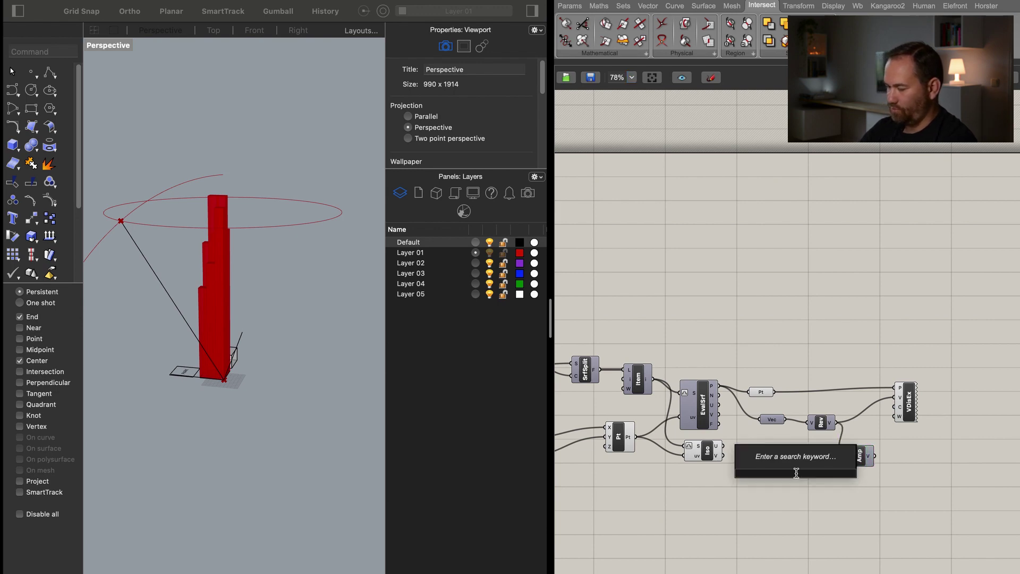
{"action": "type", "text": "200"}
{"action": "key", "text": "Return"}
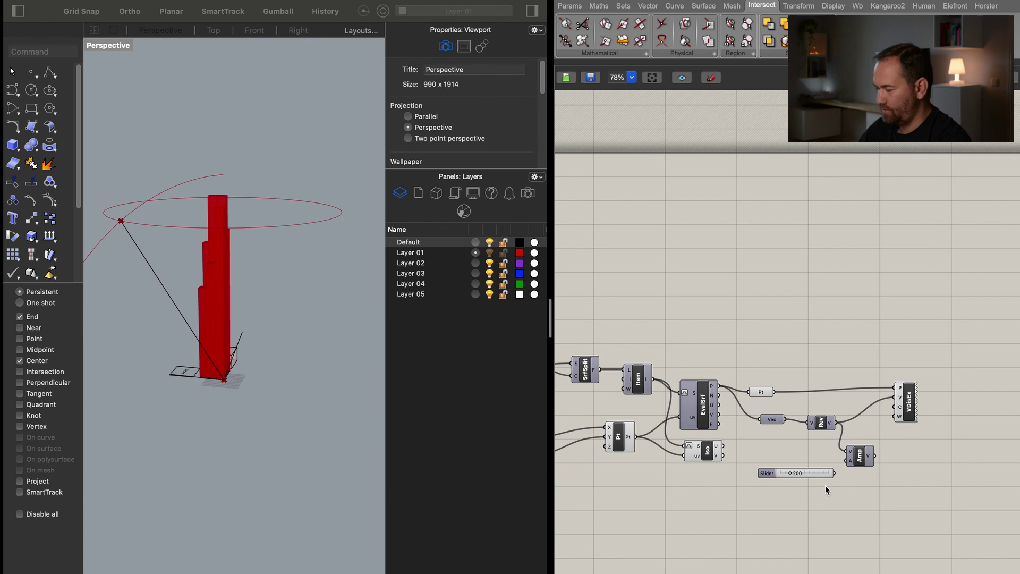
{"action": "left_click_drag", "start_coordinate": [834, 473], "coordinate": [906, 420]}
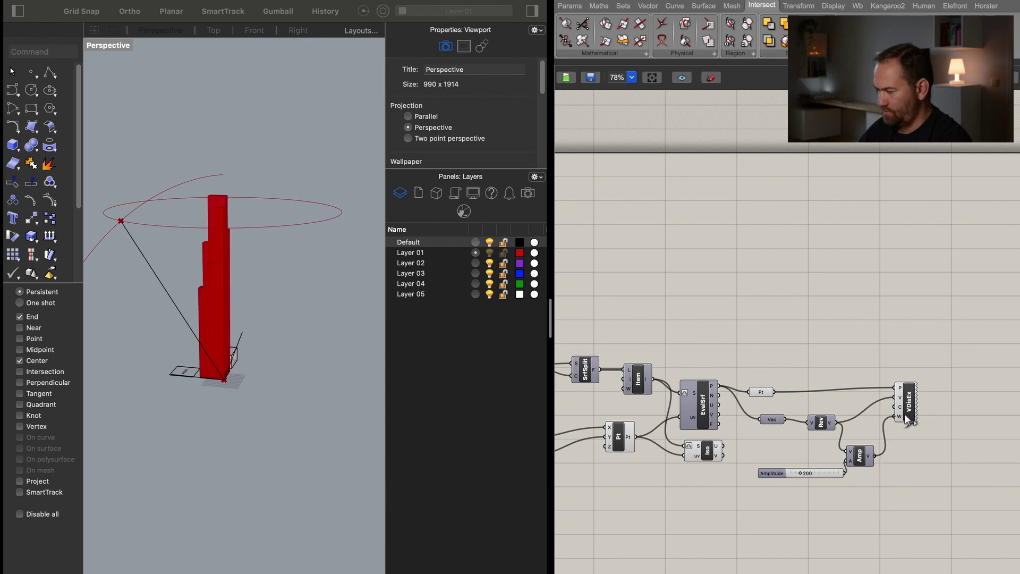
{"action": "left_click_drag", "start_coordinate": [858, 469], "coordinate": [861, 464]}
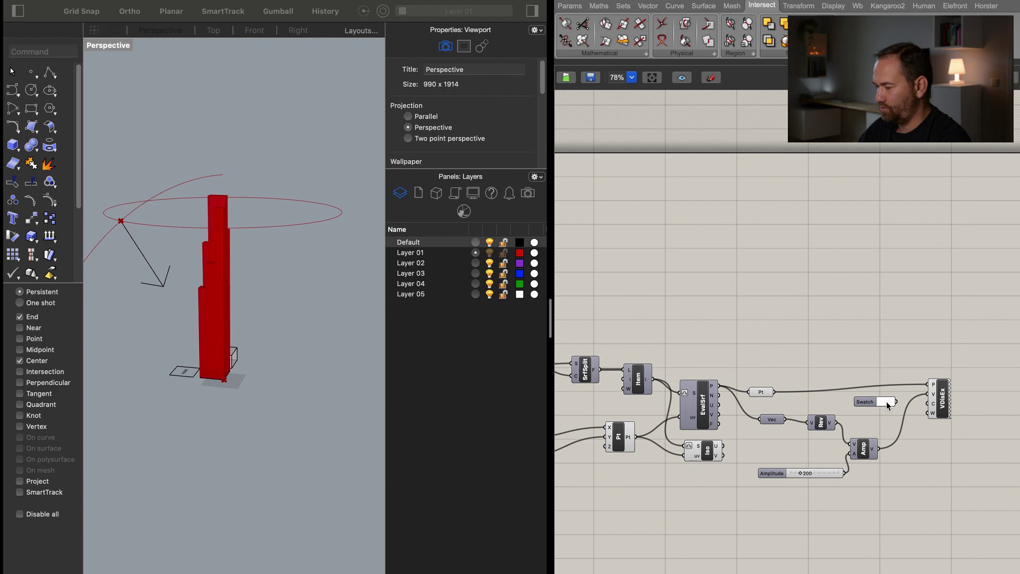
Set the display Swatch to turquoise and drag the X sun-position slider.
{"action": "left_click", "coordinate": [888, 404]}
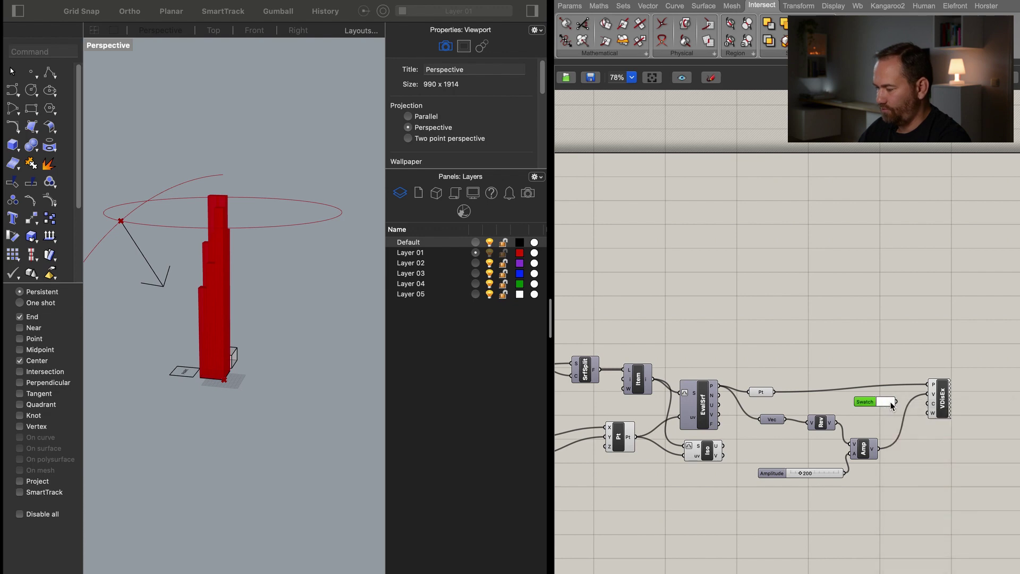
{"action": "left_click", "coordinate": [892, 405]}
{"action": "left_click_drag", "start_coordinate": [942, 469], "coordinate": [945, 445]}
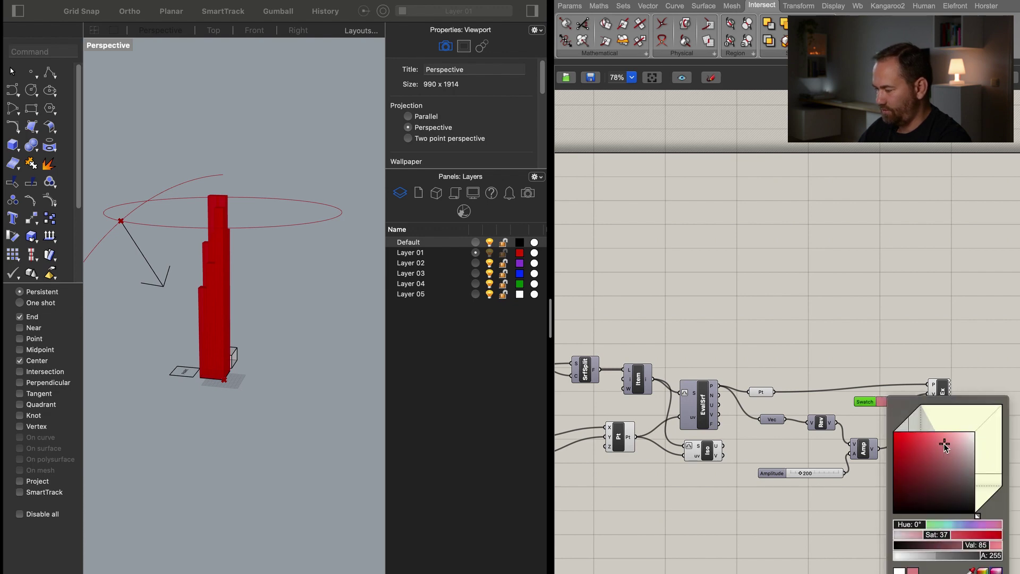
{"action": "left_click_drag", "start_coordinate": [945, 525], "coordinate": [945, 525]}
{"action": "left_click_drag", "start_coordinate": [947, 535], "coordinate": [967, 535]}
{"action": "right_click_drag", "start_coordinate": [236, 355], "coordinate": [252, 358]}
{"action": "right_click_drag", "start_coordinate": [622, 430], "coordinate": [794, 401]}
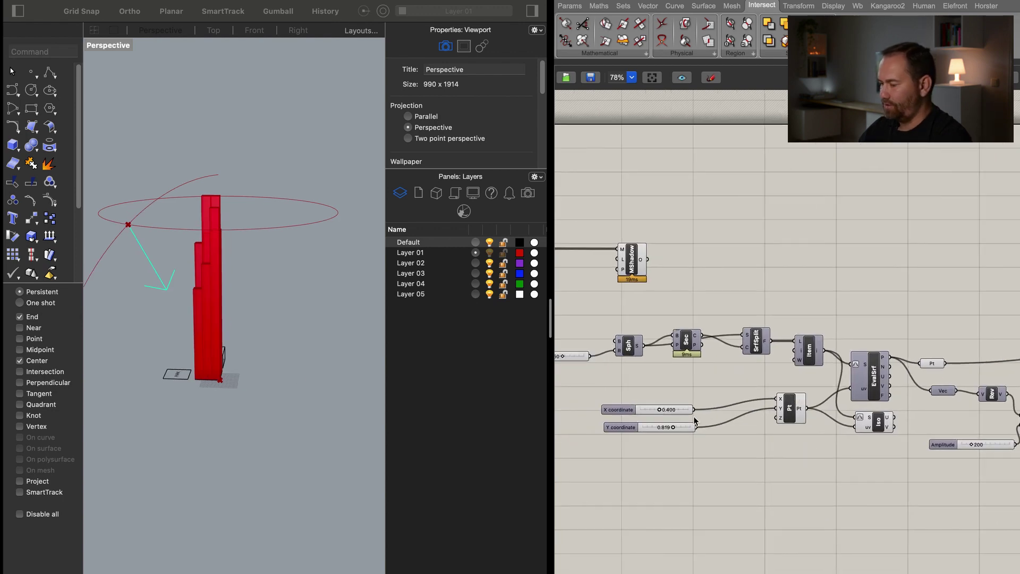
{"action": "mouse_move", "coordinate": [666, 413]}
{"action": "left_mouse_down"}
{"action": "mouse_move", "coordinate": [681, 412]}
{"action": "mouse_move", "coordinate": [657, 413]}
{"action": "mouse_move", "coordinate": [659, 426]}
{"action": "left_mouse_up"}
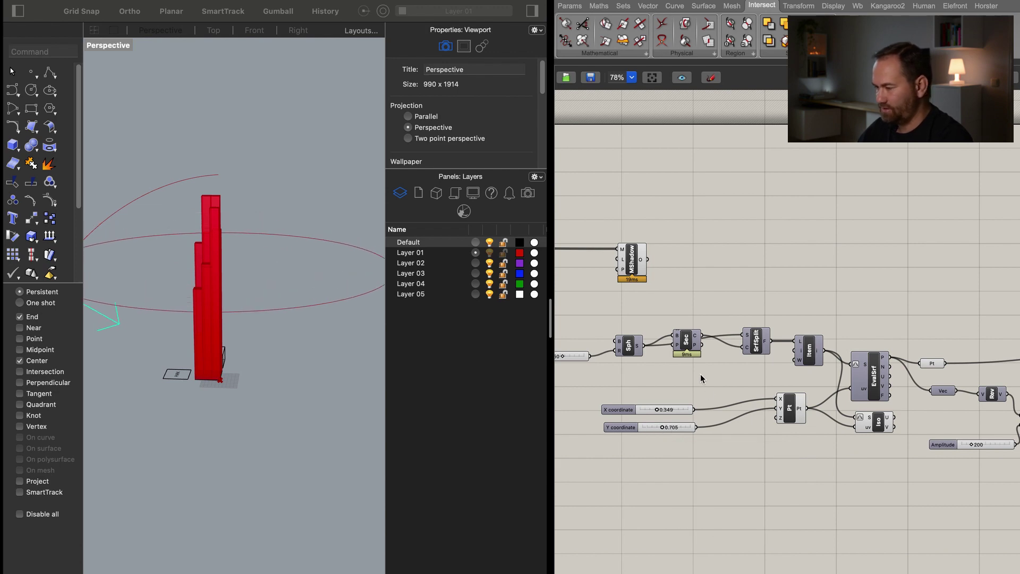
Type sun position values X 0.6 and Y 0.9 into the sliders.
{"action": "scroll", "coordinate": [666, 411], "scroll_direction": "up", "scroll_amount": 6}
{"action": "double_click", "coordinate": [691, 408]}
{"action": "type", "text": "0.6"}
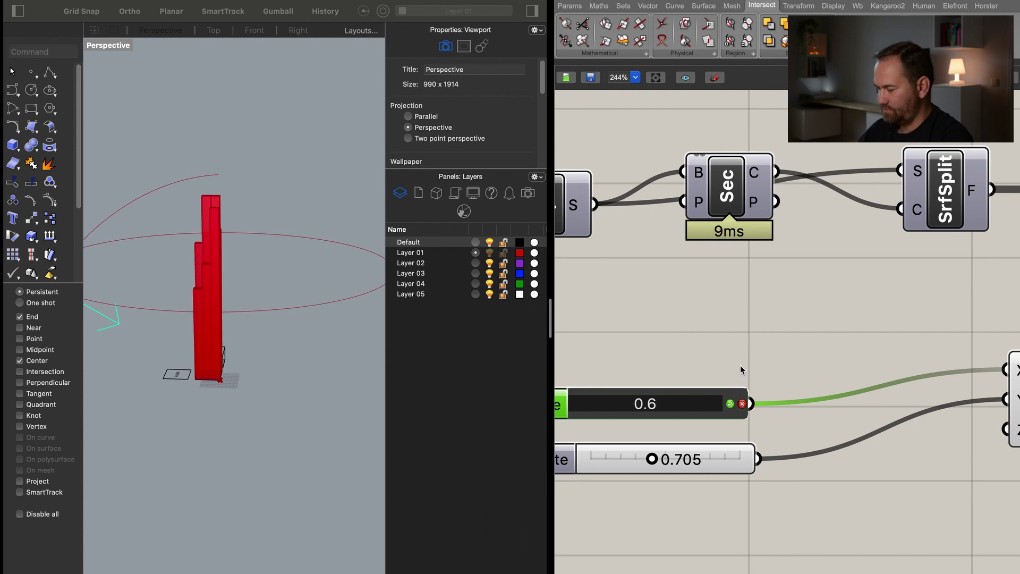
{"action": "key", "text": "Return"}
{"action": "double_click", "coordinate": [714, 458]}
{"action": "type", "text": "0"}
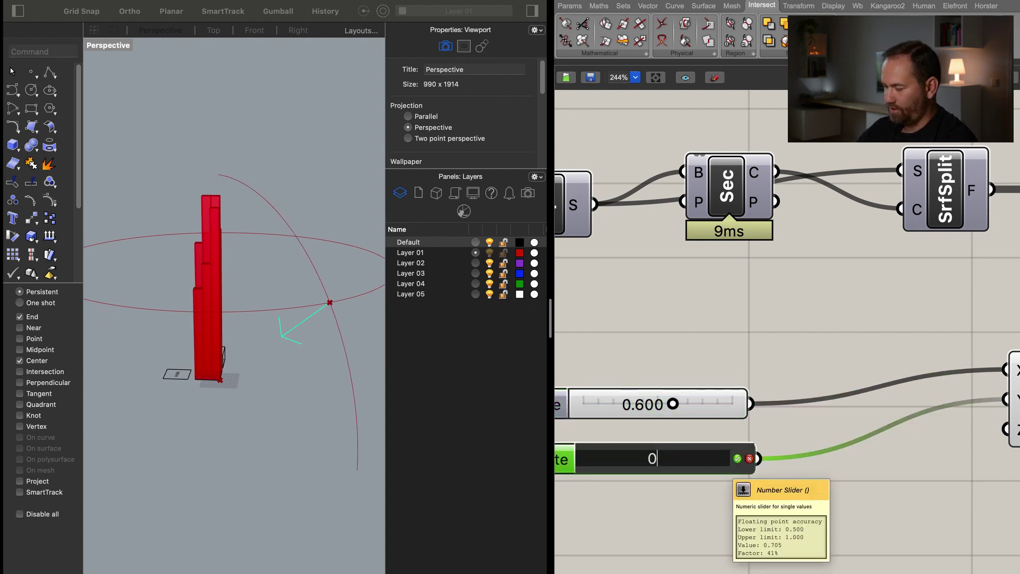
{"action": "type", "text": ".9"}
{"action": "key", "text": "Return"}
Orbit the Rhino view around the tower and pan the canvas back to the network.
{"action": "right_click_drag", "start_coordinate": [184, 342], "coordinate": [207, 375]}
{"action": "right_click_drag", "start_coordinate": [218, 280], "coordinate": [177, 321]}
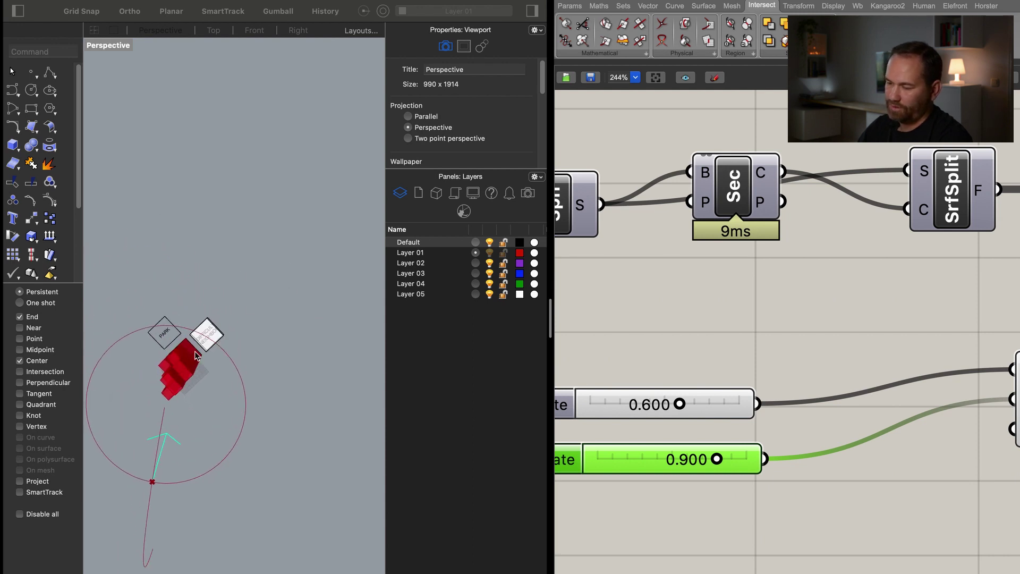
{"action": "right_click_drag", "start_coordinate": [253, 409], "coordinate": [273, 384]}
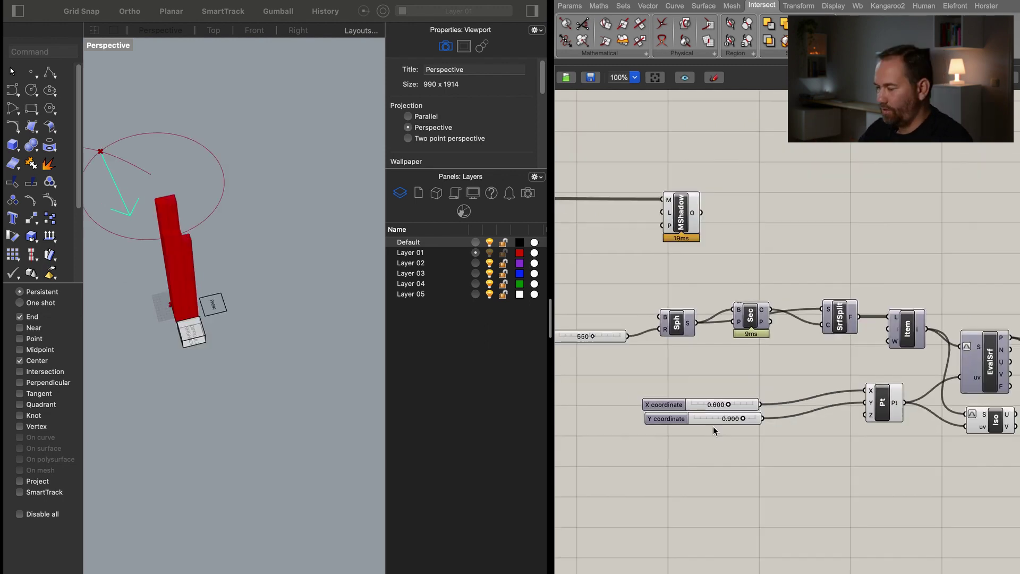
{"action": "scroll", "coordinate": [713, 426], "scroll_direction": "down", "scroll_amount": 2}
{"action": "right_click_drag", "start_coordinate": [776, 436], "coordinate": [727, 421]}
{"action": "right_click_drag", "start_coordinate": [789, 465], "coordinate": [658, 461]}
{"action": "scroll", "coordinate": [765, 478], "scroll_direction": "down", "scroll_amount": 2}
Collect the amplified sun vector in a Vector parameter and group the sun network.
{"action": "double_click", "coordinate": [926, 427]}
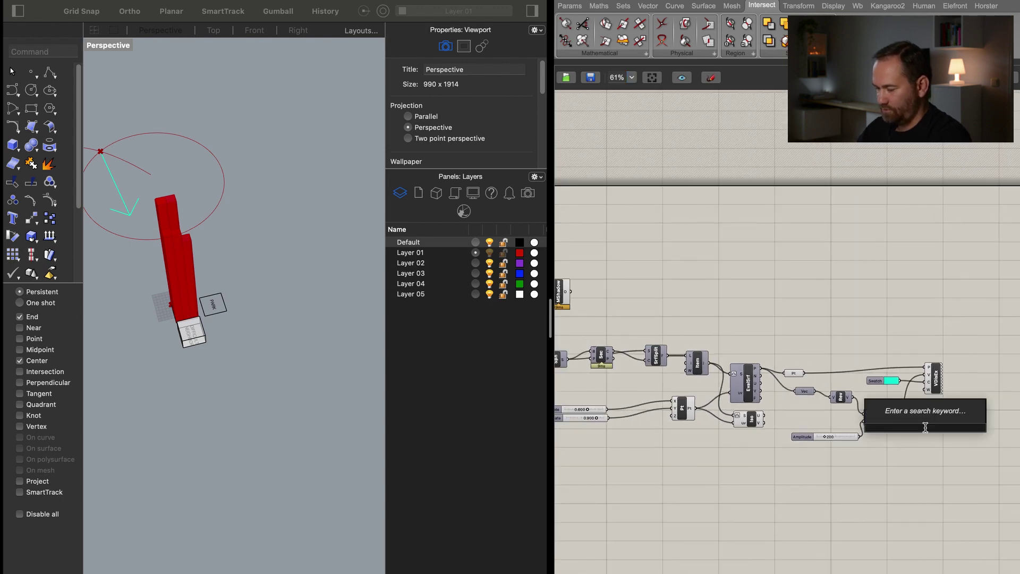
{"action": "type", "text": "vec"}
{"action": "left_click", "coordinate": [901, 400]}
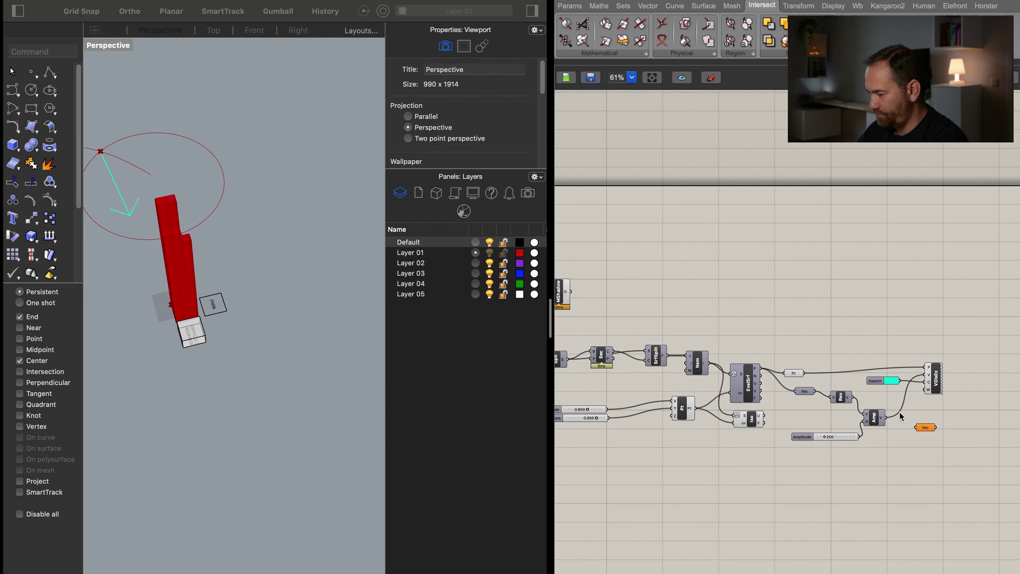
{"action": "left_click_drag", "start_coordinate": [853, 397], "coordinate": [949, 425]}
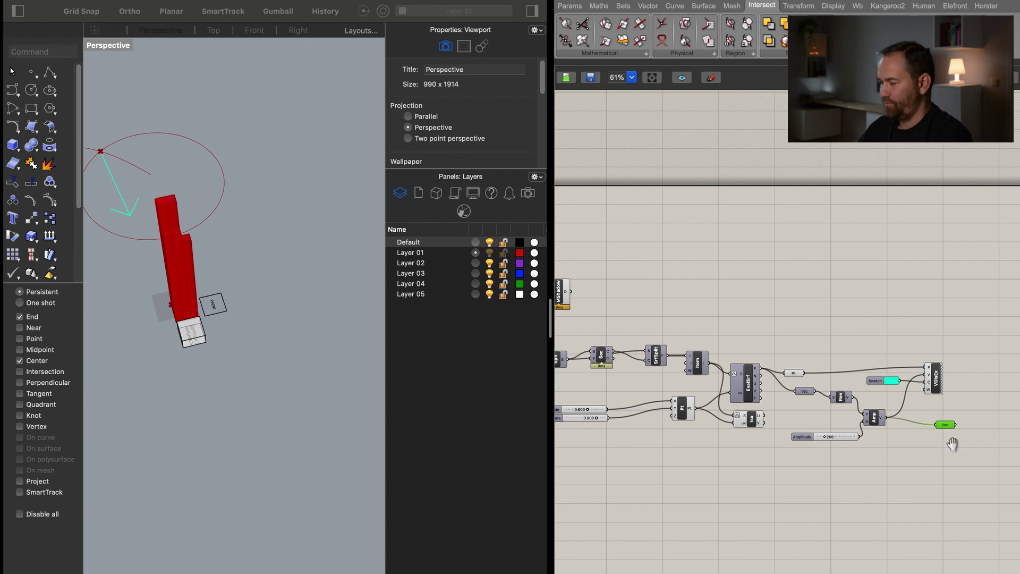
{"action": "scroll", "coordinate": [952, 443], "scroll_direction": "down", "scroll_amount": 2}
{"action": "left_click_drag", "start_coordinate": [974, 390], "coordinate": [689, 505]}
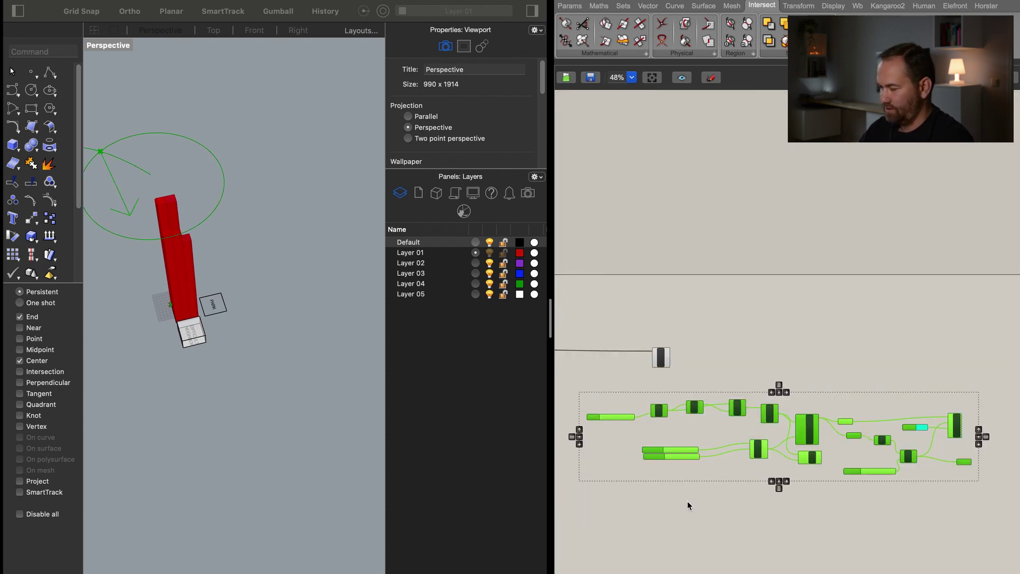
{"action": "key", "text": "ctrl+g"}
{"action": "right_click", "coordinate": [733, 471]}
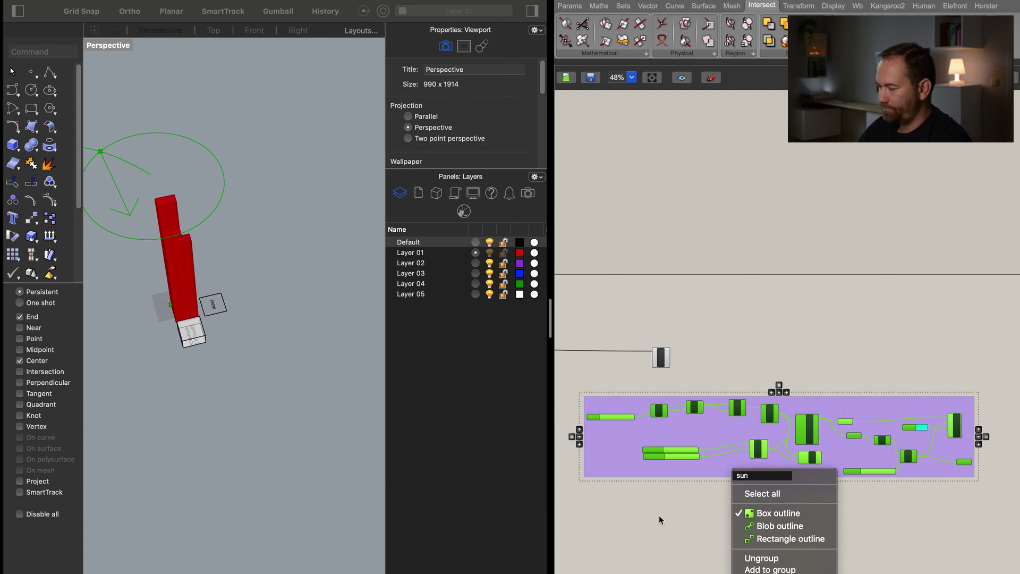
Wire the sun vector into MShadow's L input and orbit to inspect the shadows.
{"action": "left_click_drag", "start_coordinate": [662, 358], "coordinate": [946, 325]}
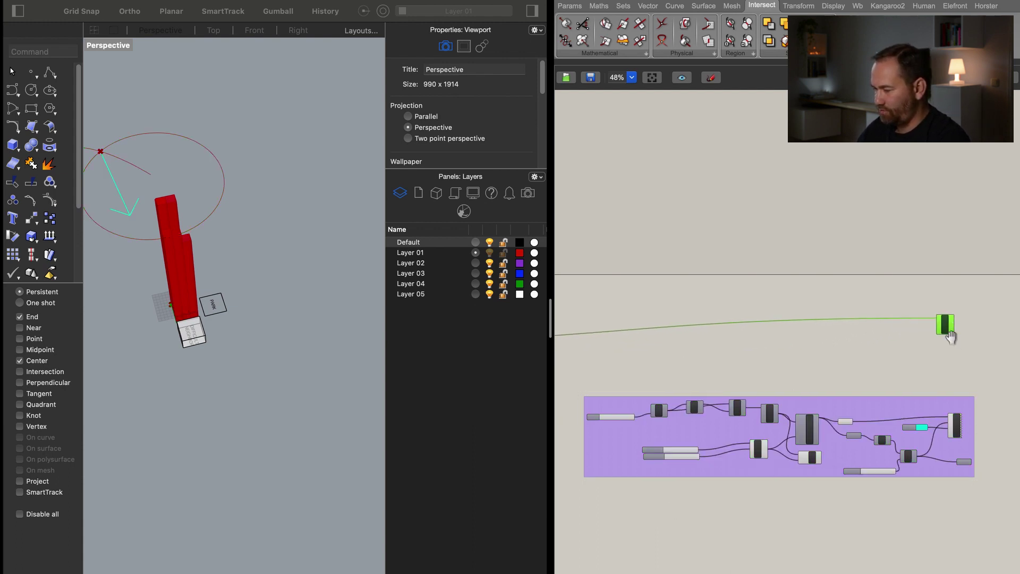
{"action": "scroll", "coordinate": [893, 346], "scroll_direction": "up", "scroll_amount": 5}
{"action": "scroll", "coordinate": [887, 358], "scroll_direction": "up", "scroll_amount": 3}
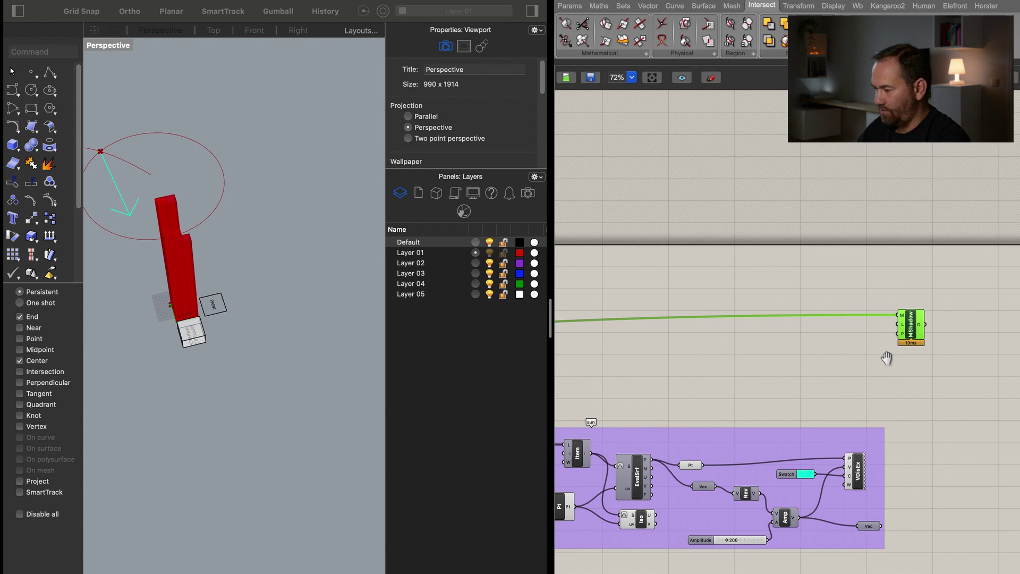
{"action": "left_click_drag", "start_coordinate": [885, 322], "coordinate": [878, 573]}
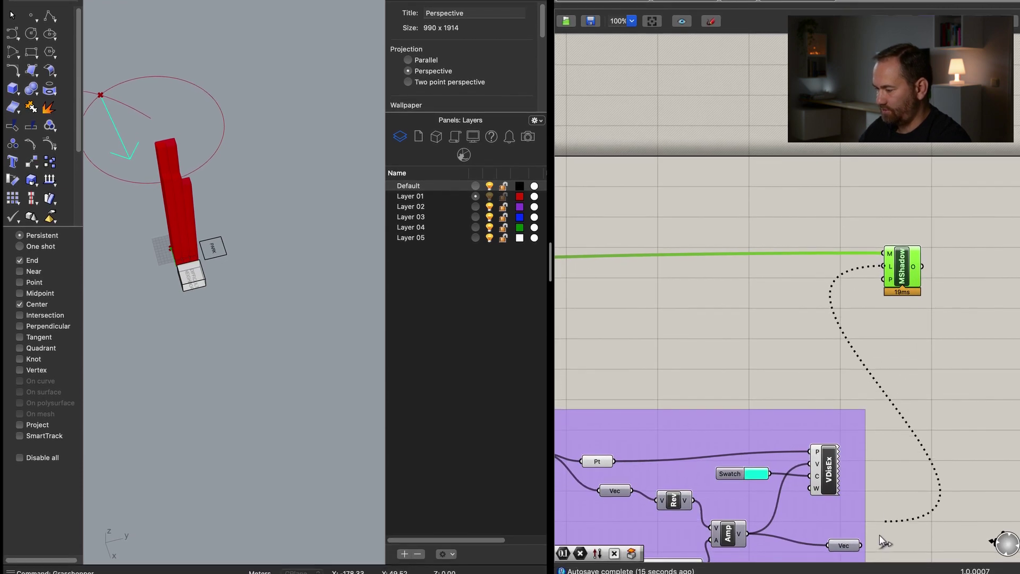
{"action": "left_click_drag", "start_coordinate": [879, 535], "coordinate": [862, 545]}
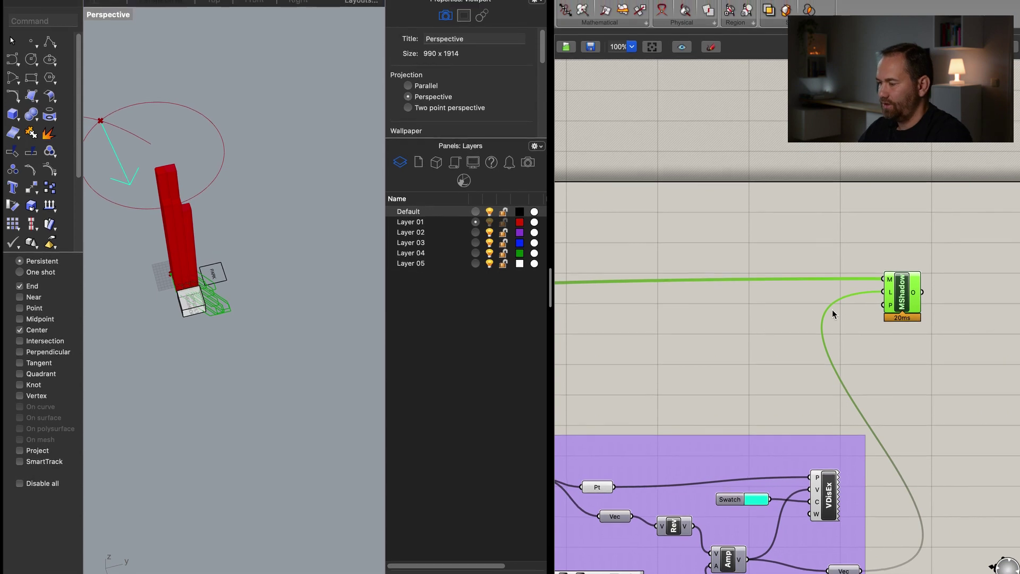
{"action": "right_click_drag", "start_coordinate": [206, 326], "coordinate": [203, 261]}
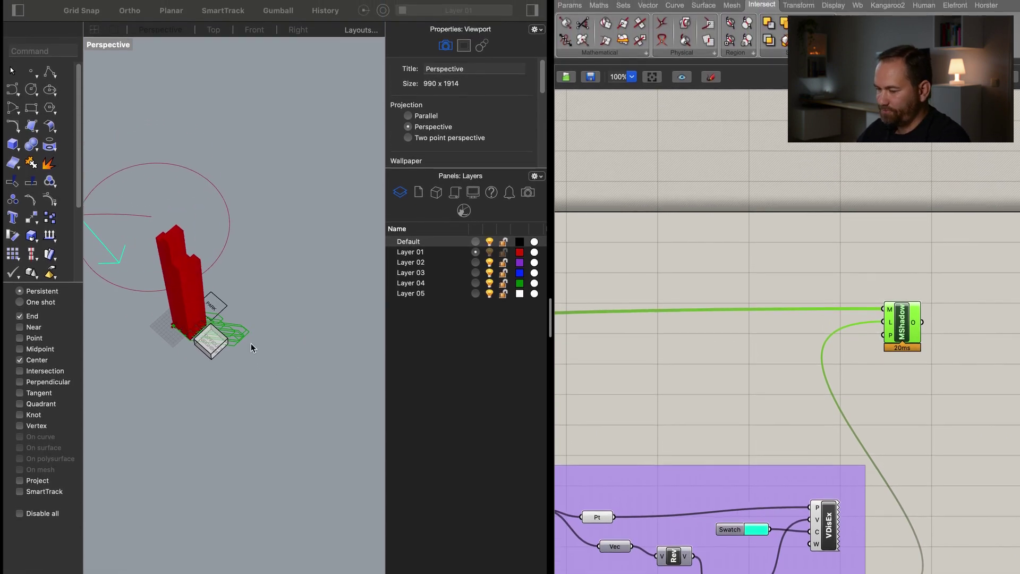
{"action": "scroll", "coordinate": [231, 336], "scroll_direction": "up", "scroll_amount": 6}
{"action": "right_click_drag", "start_coordinate": [292, 357], "coordinate": [253, 366]}
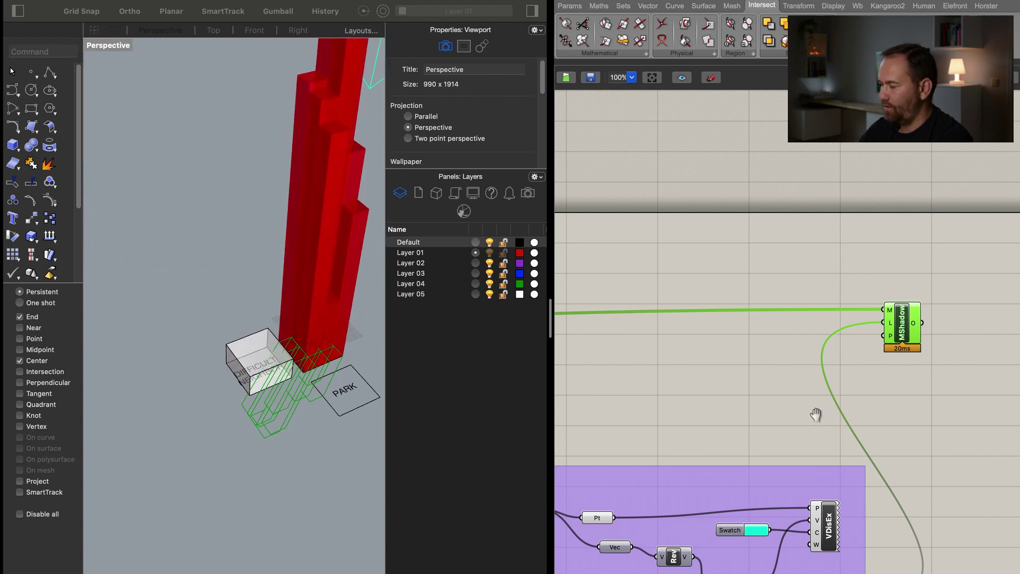
Merge the shadow outlines with a Region Union whose curve input is flattened.
{"action": "scroll", "coordinate": [829, 399], "scroll_direction": "right", "scroll_amount": 5}
{"action": "double_click", "coordinate": [841, 385]}
{"action": "type", "text": "regio"}
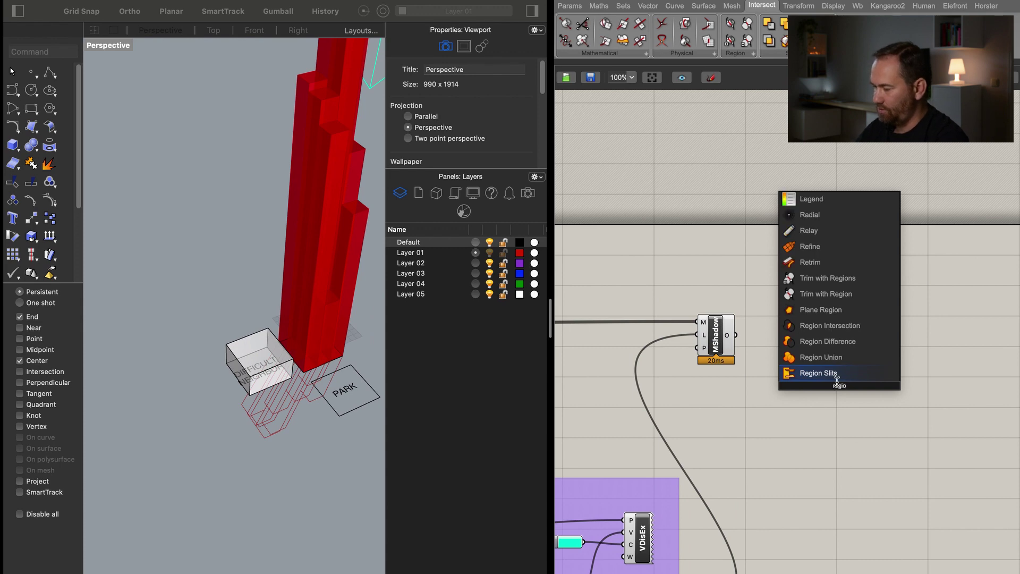
{"action": "key", "text": "Up"}
{"action": "key", "text": "Return"}
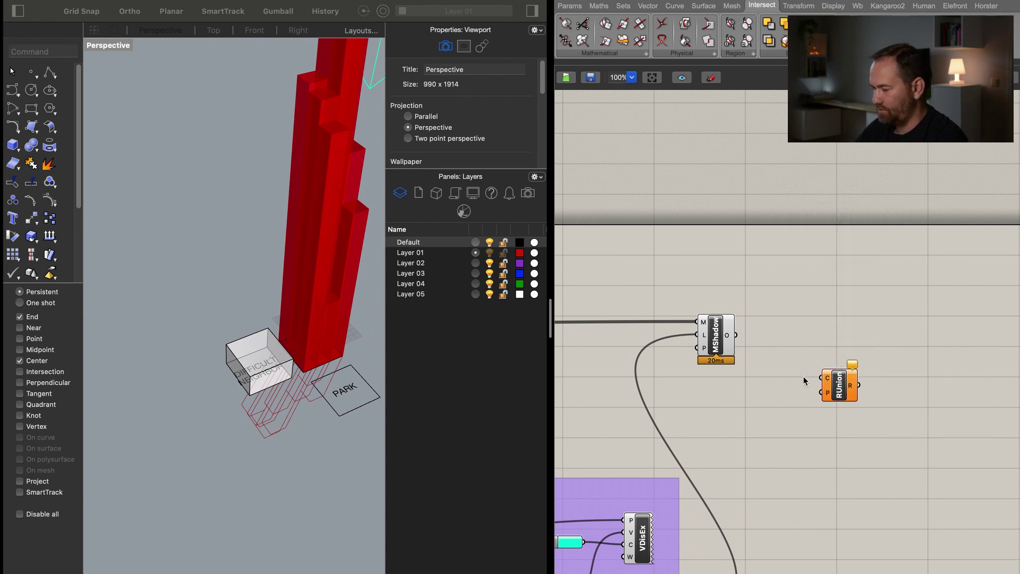
{"action": "left_click_drag", "start_coordinate": [821, 379], "coordinate": [735, 334]}
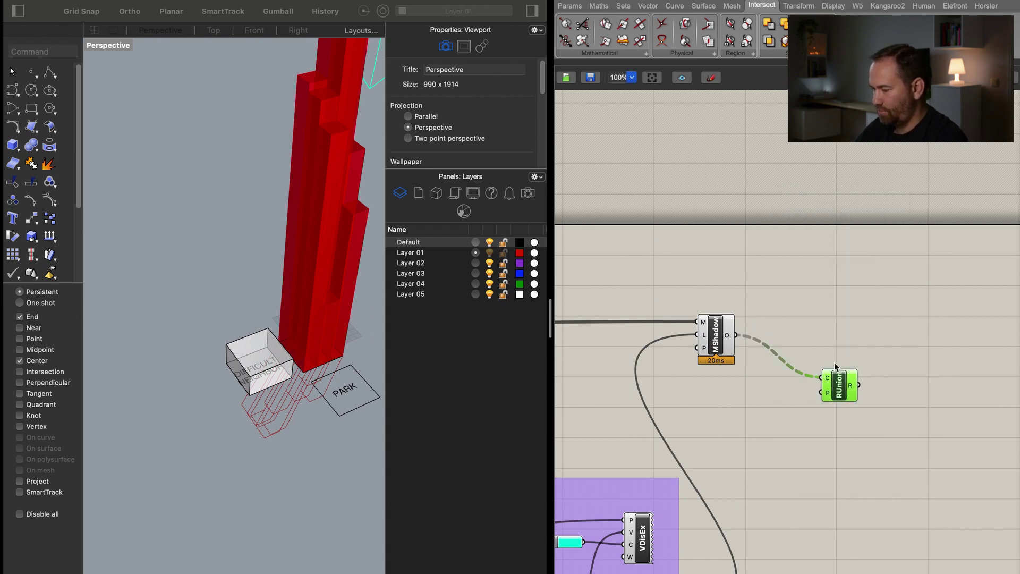
{"action": "left_click_drag", "start_coordinate": [842, 390], "coordinate": [829, 353]}
{"action": "right_click", "coordinate": [817, 345]}
{"action": "left_click", "coordinate": [856, 428]}
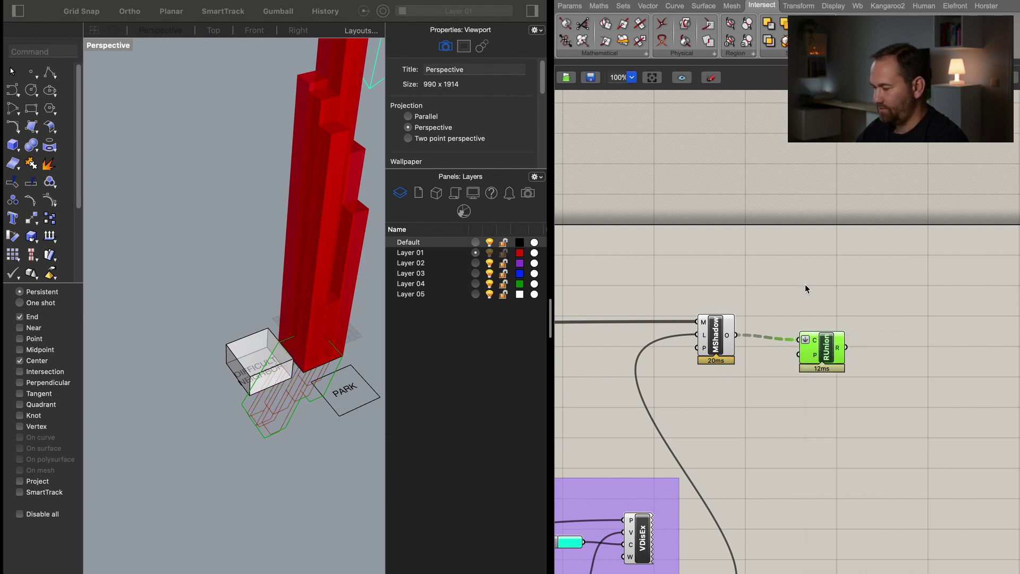
Turn off MShadow and RUnion previews and store RUnion's result in a Curve parameter.
{"action": "left_click_drag", "start_coordinate": [805, 288], "coordinate": [699, 382]}
{"action": "right_click", "coordinate": [761, 257]}
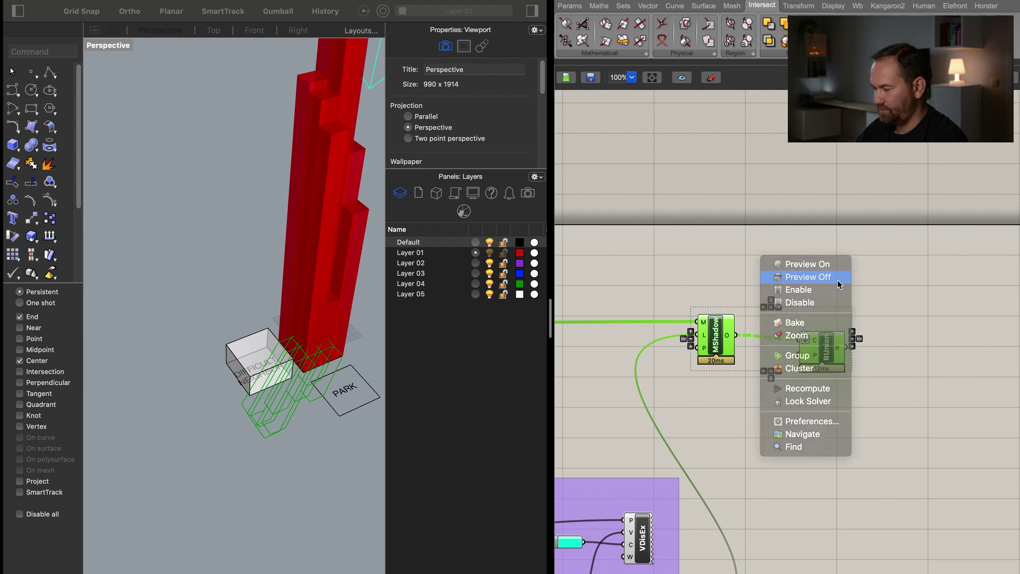
{"action": "left_click", "coordinate": [808, 276]}
{"action": "double_click", "coordinate": [919, 348]}
{"action": "type", "text": "cur"}
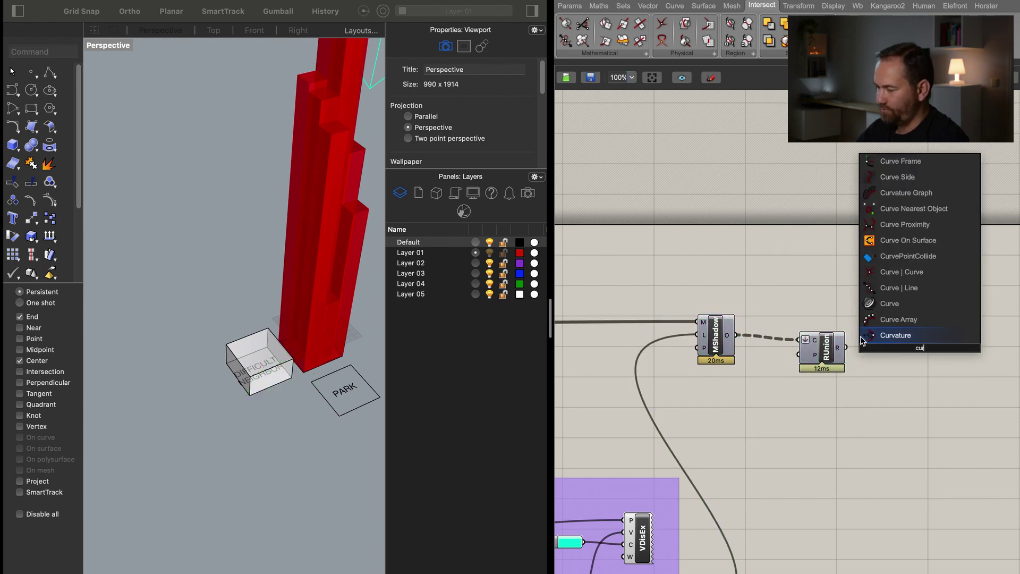
{"action": "left_click", "coordinate": [922, 301]}
{"action": "mouse_move", "coordinate": [902, 347]}
{"action": "left_mouse_down"}
{"action": "mouse_move", "coordinate": [848, 347]}
{"action": "mouse_move", "coordinate": [900, 350]}
{"action": "left_mouse_up"}
{"action": "right_click_drag", "start_coordinate": [276, 421], "coordinate": [268, 412]}
{"action": "double_click", "coordinate": [942, 392]}
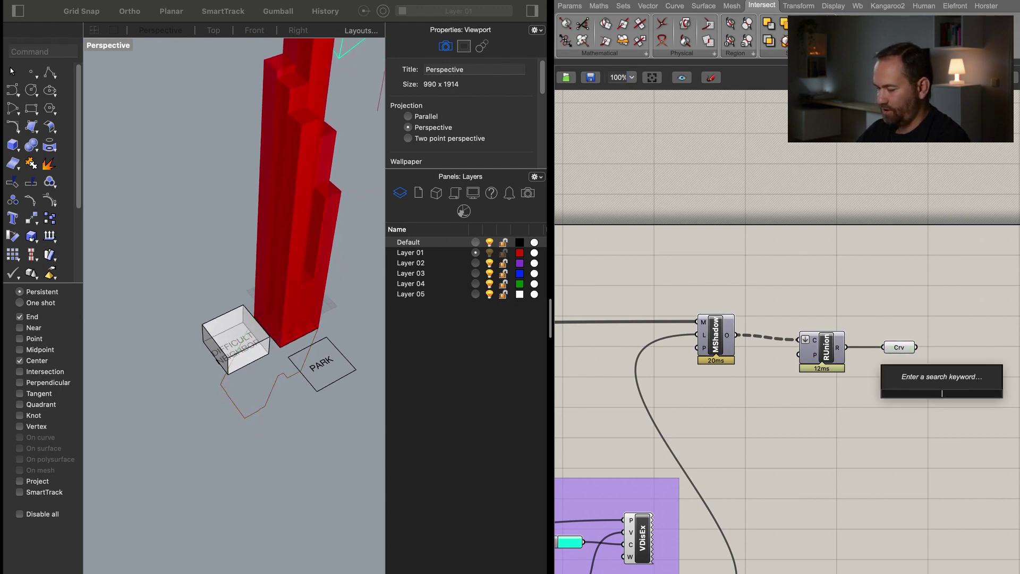
Measure the shadow curve with Area and show its area in a Panel.
{"action": "type", "text": "area"}
{"action": "key", "text": "Return"}
{"action": "left_click_drag", "start_coordinate": [917, 397], "coordinate": [912, 353]}
{"action": "left_click_drag", "start_coordinate": [946, 402], "coordinate": [958, 357]}
{"action": "right_click_drag", "start_coordinate": [978, 365], "coordinate": [787, 368]}
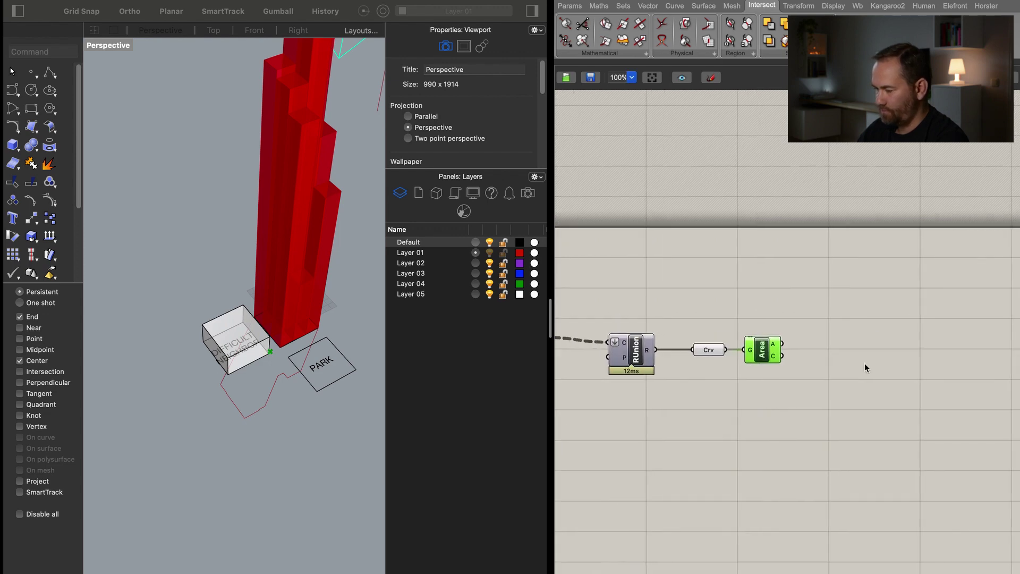
{"action": "double_click", "coordinate": [864, 366]}
{"action": "type", "text": "panel"}
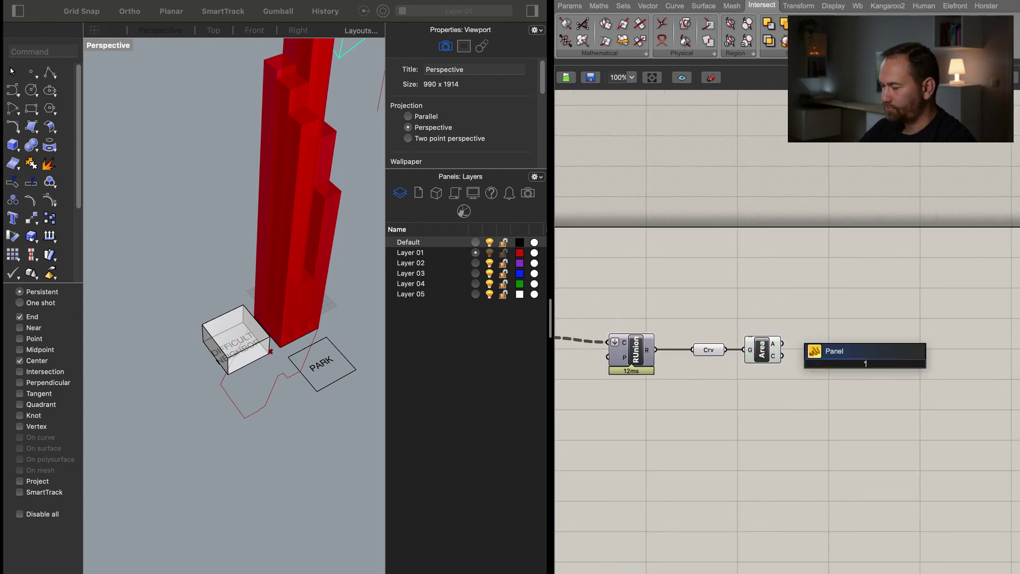
{"action": "key", "text": "Return"}
{"action": "left_click_drag", "start_coordinate": [779, 345], "coordinate": [815, 363]}
{"action": "left_click_drag", "start_coordinate": [874, 377], "coordinate": [914, 364]}
Insert an Integer parameter between Area and the Panel so it reads 15841.
{"action": "double_click", "coordinate": [811, 374]}
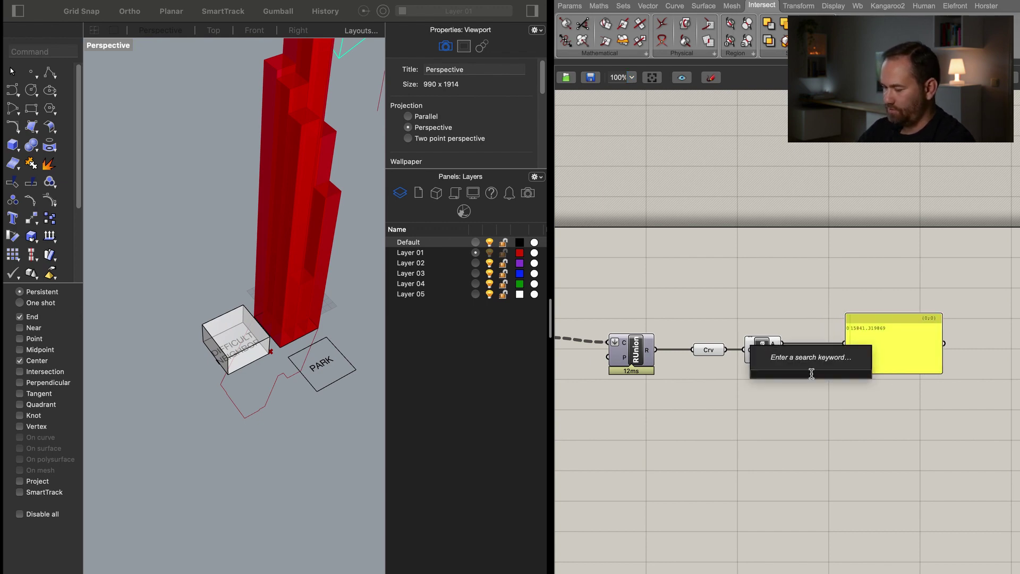
{"action": "type", "text": "int"}
{"action": "left_click", "coordinate": [781, 317]}
{"action": "left_click_drag", "start_coordinate": [782, 344], "coordinate": [848, 345]}
{"action": "left_click_drag", "start_coordinate": [808, 377], "coordinate": [815, 351]}
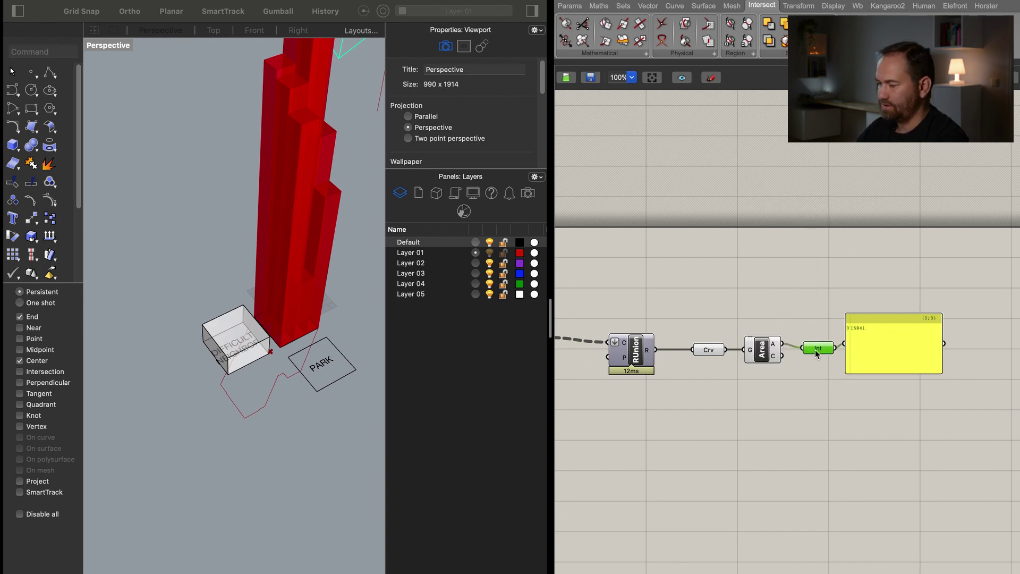
{"action": "left_click_drag", "start_coordinate": [888, 353], "coordinate": [892, 357]}
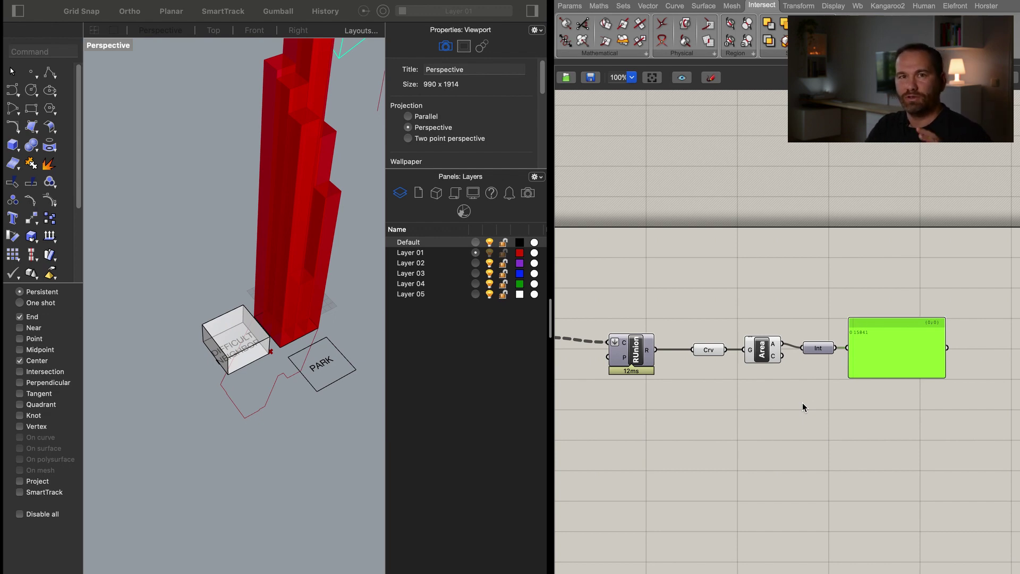
{"action": "double_click", "coordinate": [734, 462]}
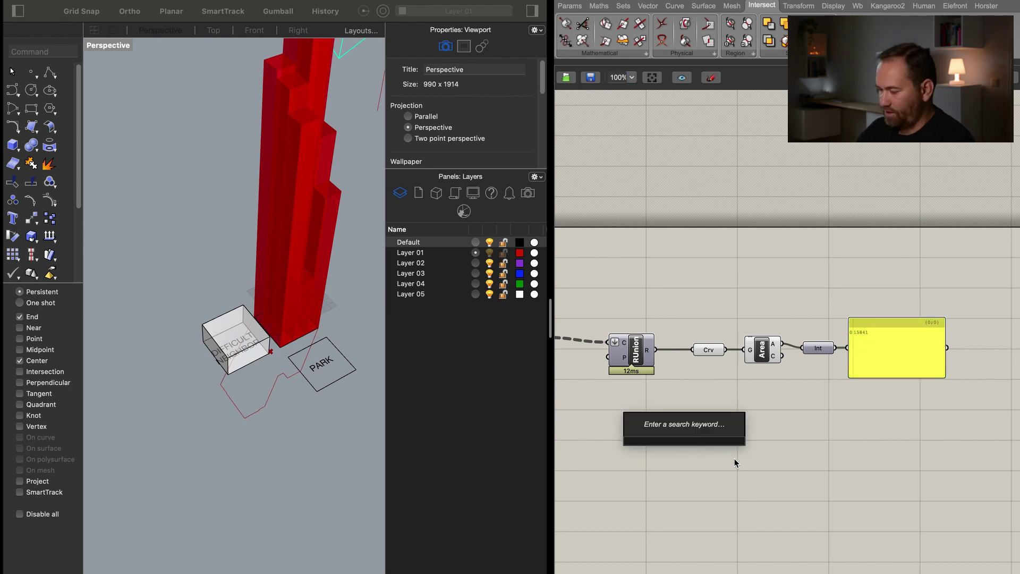
Reference the park outline from Rhino in a Curve parameter named PARK.
{"action": "type", "text": "curve"}
{"action": "left_click", "coordinate": [684, 434]}
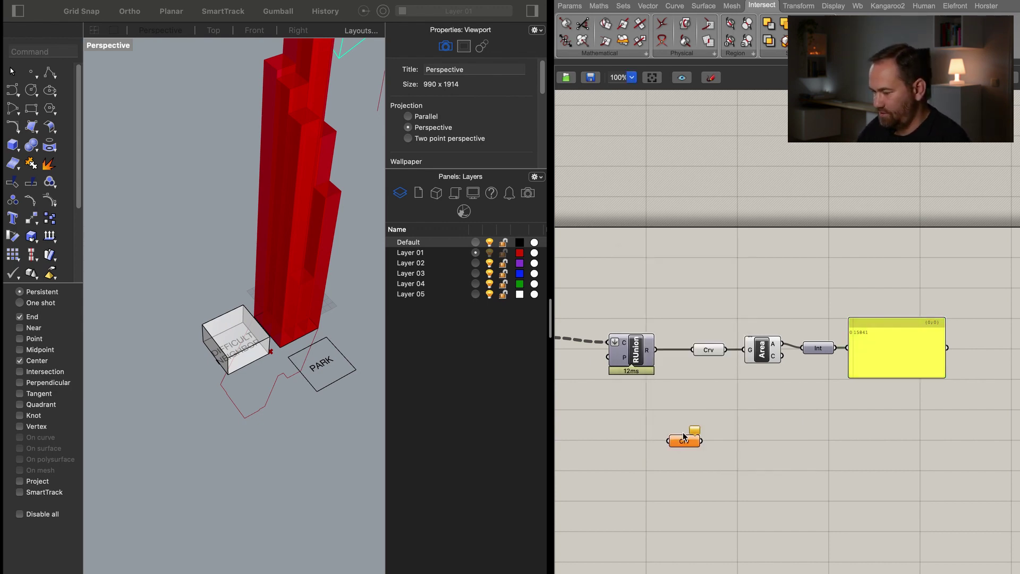
{"action": "right_click", "coordinate": [684, 435]}
{"action": "left_click", "coordinate": [740, 538]}
{"action": "left_click", "coordinate": [348, 376]}
{"action": "double_click", "coordinate": [690, 477]}
{"action": "type", "text": "curve"}
{"action": "left_click", "coordinate": [685, 433]}
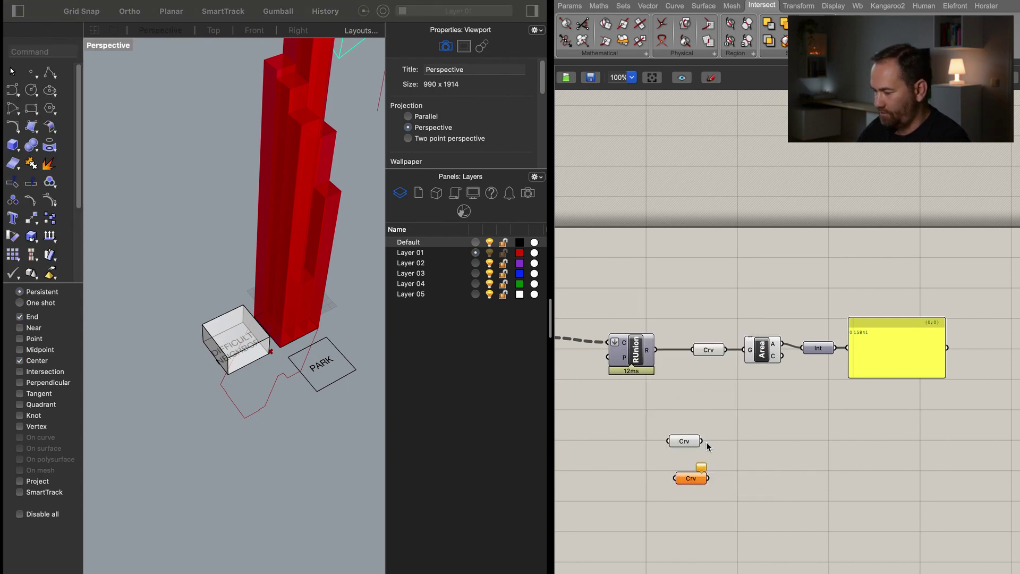
{"action": "right_click", "coordinate": [698, 443]}
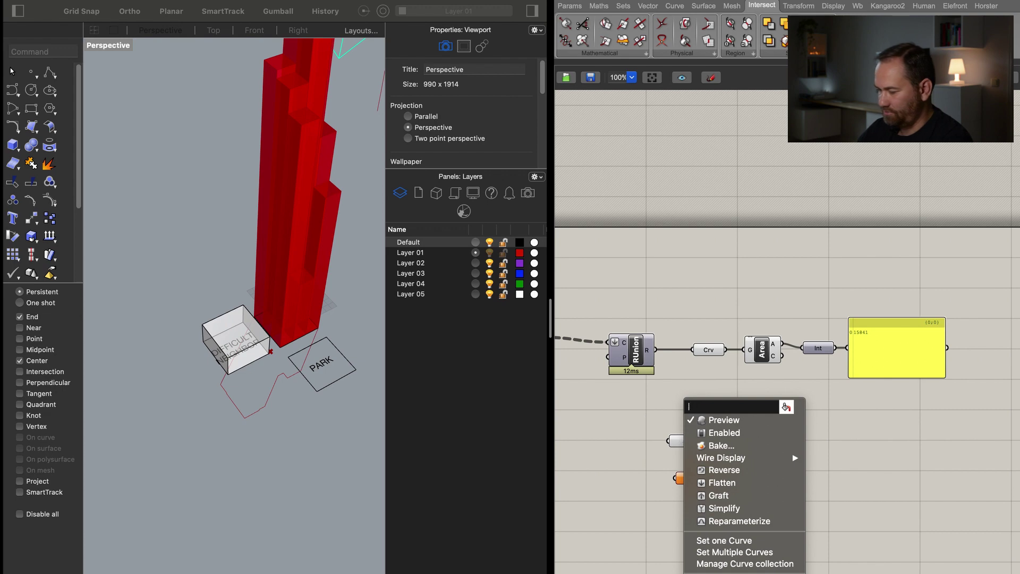
{"action": "left_click", "coordinate": [648, 493]}
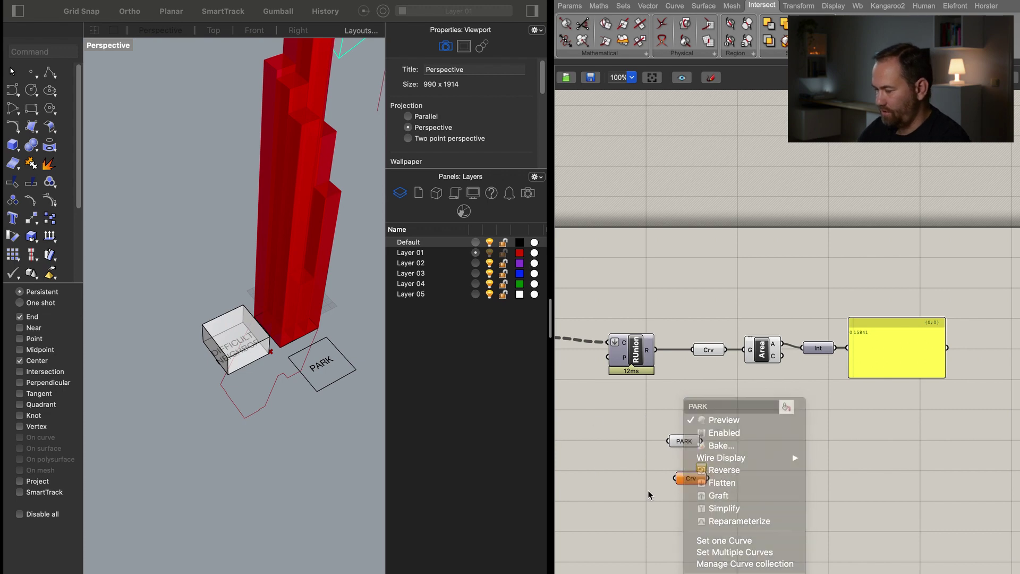
Name a second Curve parameter NEIGHBOUR and reference the neighbour box's bottom edge.
{"action": "right_click", "coordinate": [691, 478]}
{"action": "left_click_drag", "start_coordinate": [730, 377], "coordinate": [653, 388]}
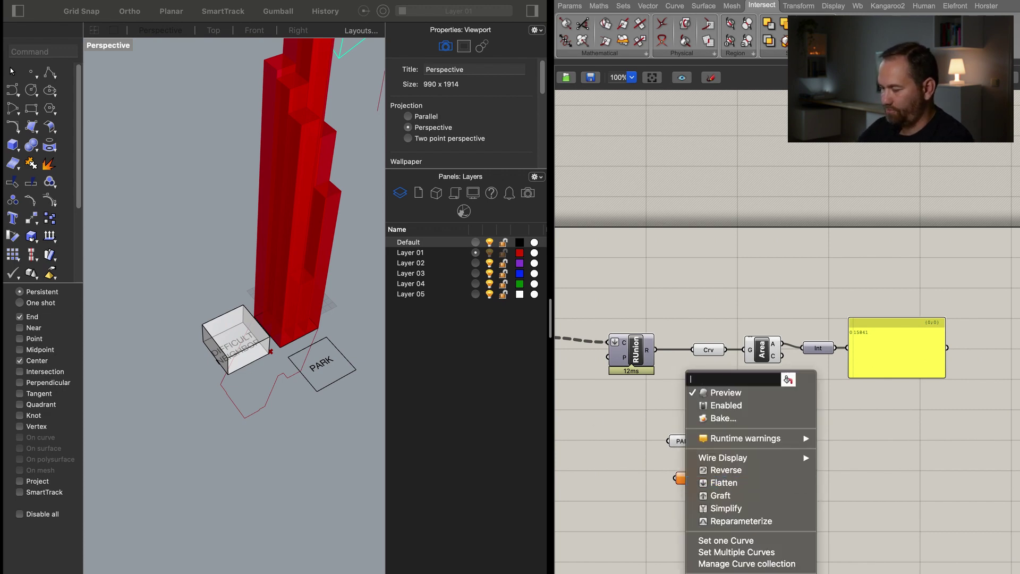
{"action": "type", "text": "NEIGHBOUR"}
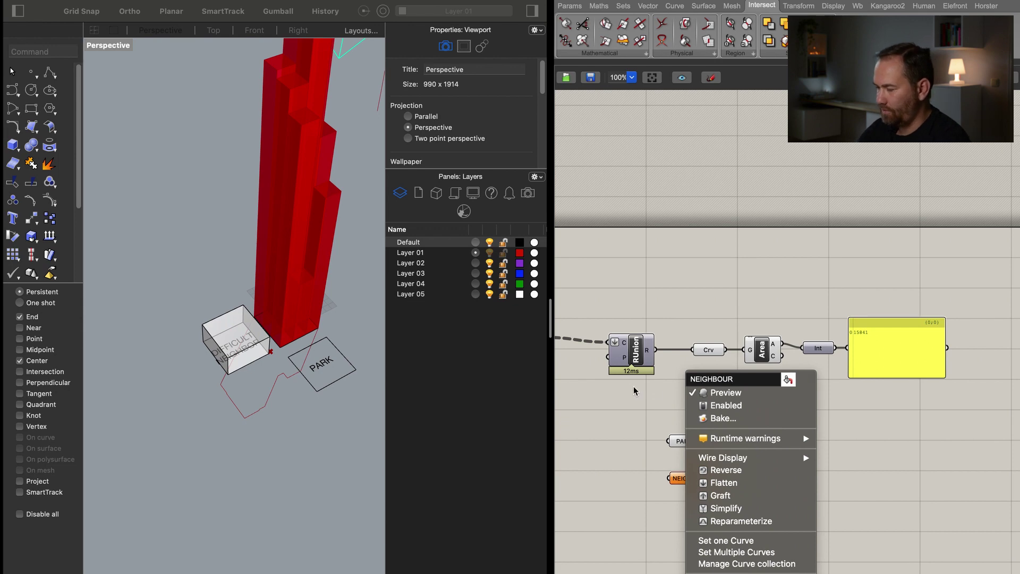
{"action": "key", "text": "Return"}
{"action": "right_click", "coordinate": [685, 478]}
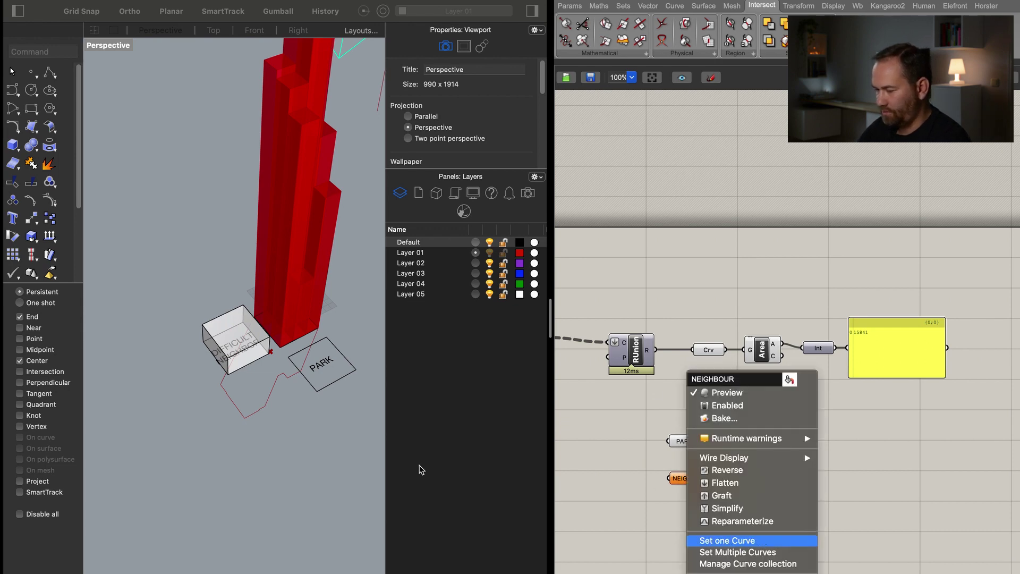
{"action": "left_click", "coordinate": [748, 542]}
{"action": "left_click", "coordinate": [239, 374]}
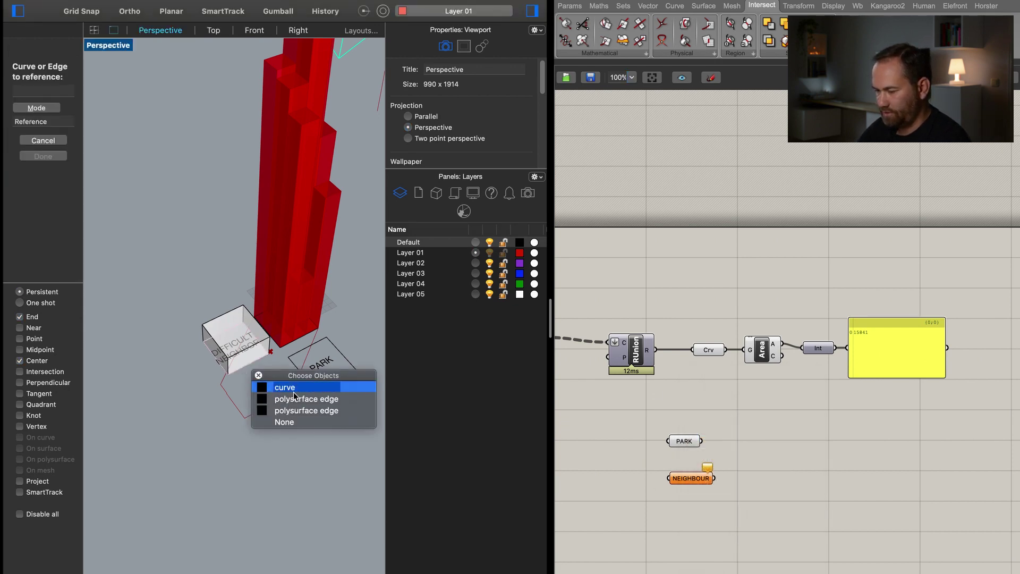
{"action": "left_click", "coordinate": [294, 392]}
{"action": "left_click_drag", "start_coordinate": [700, 479], "coordinate": [697, 507]}
{"action": "left_click_drag", "start_coordinate": [682, 444], "coordinate": [679, 437]}
{"action": "double_click", "coordinate": [786, 435]}
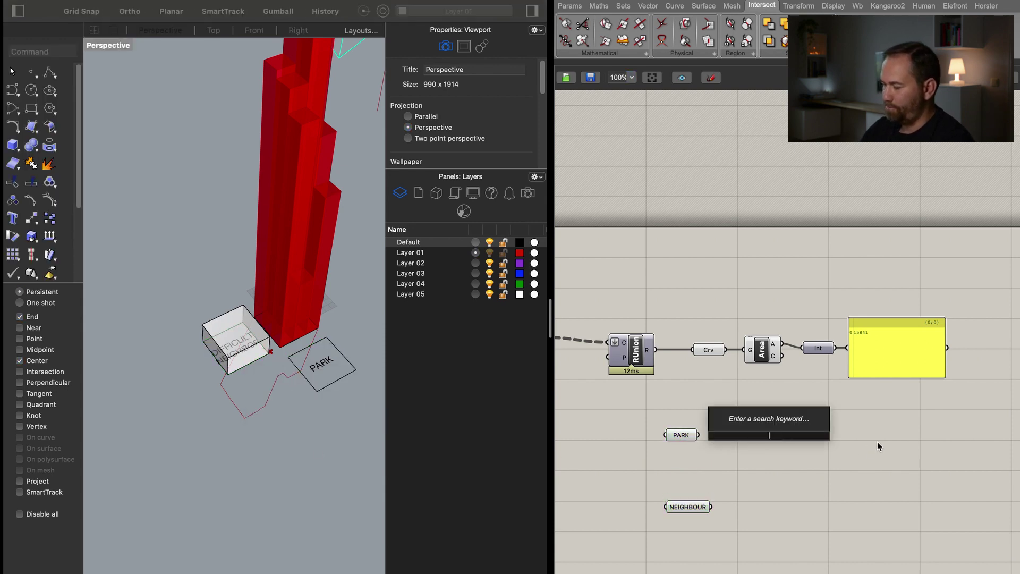
Rename the shadow curve SHADOW and intersect it with PARK using Region Intersection.
{"action": "type", "text": "reg"}
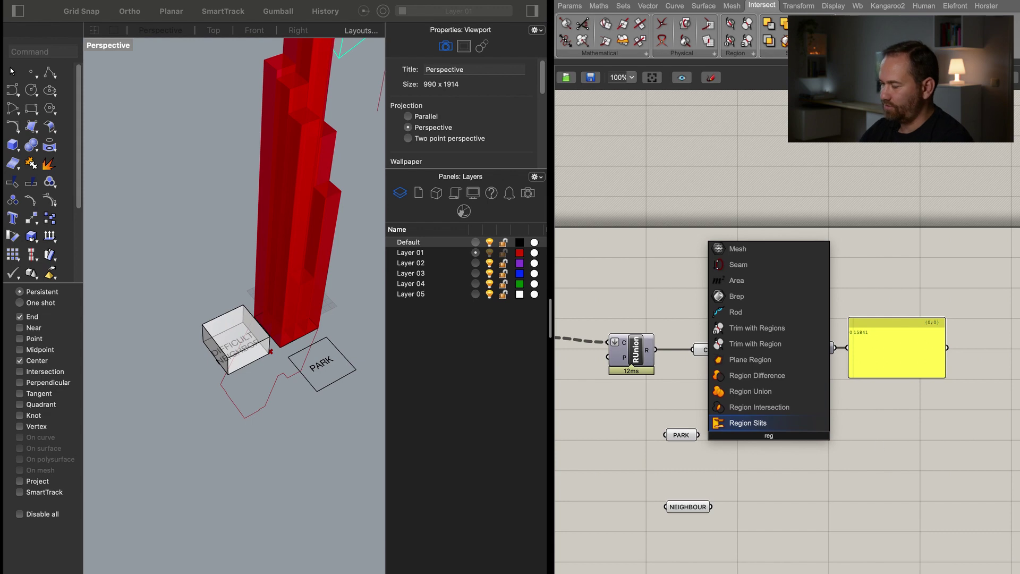
{"action": "key", "text": "Up"}
{"action": "key", "text": "Up"}
{"action": "key", "text": "Up"}
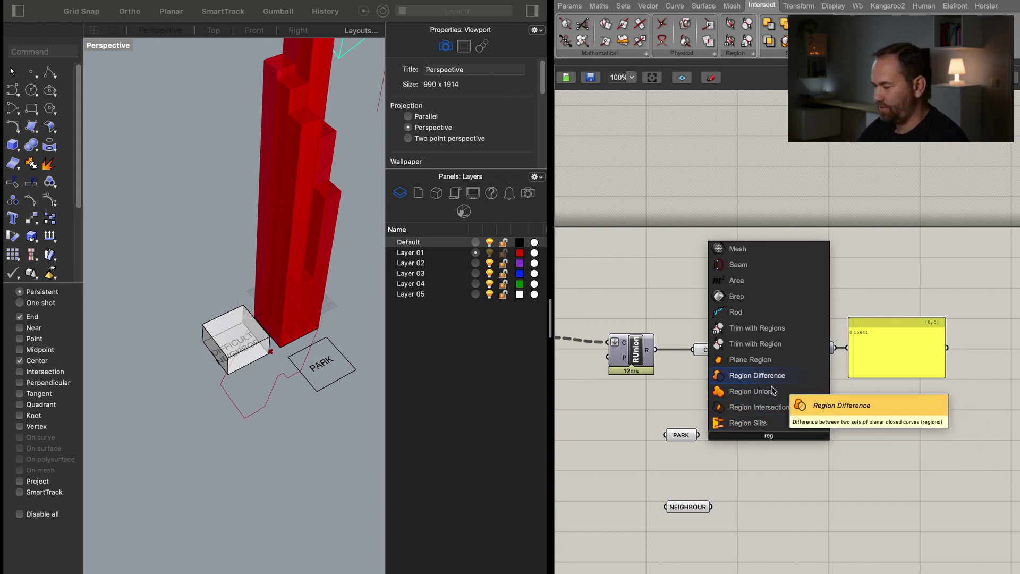
{"action": "left_click", "coordinate": [778, 408]}
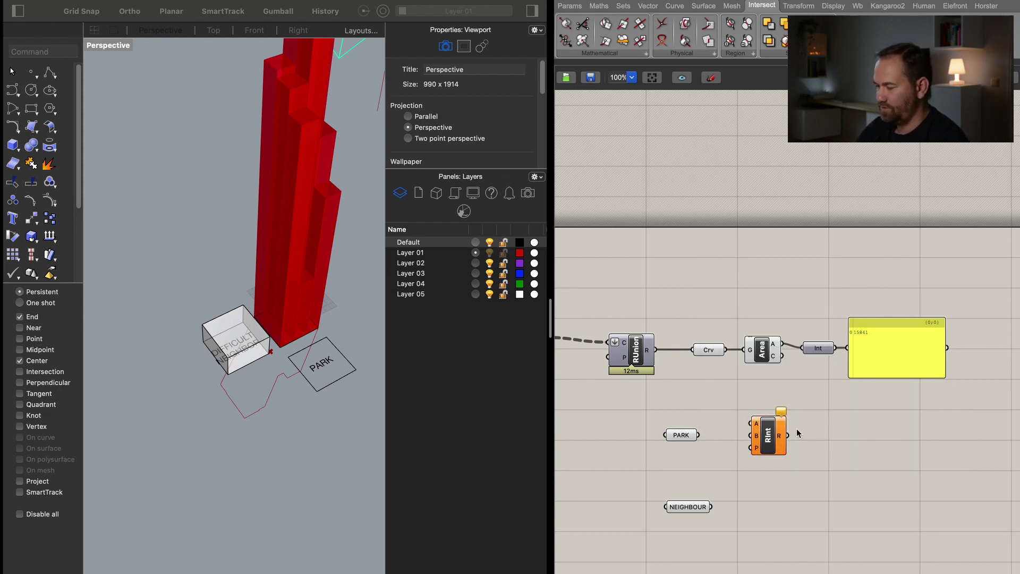
{"action": "left_click_drag", "start_coordinate": [768, 435], "coordinate": [802, 433]}
{"action": "left_click_drag", "start_coordinate": [674, 436], "coordinate": [678, 445]}
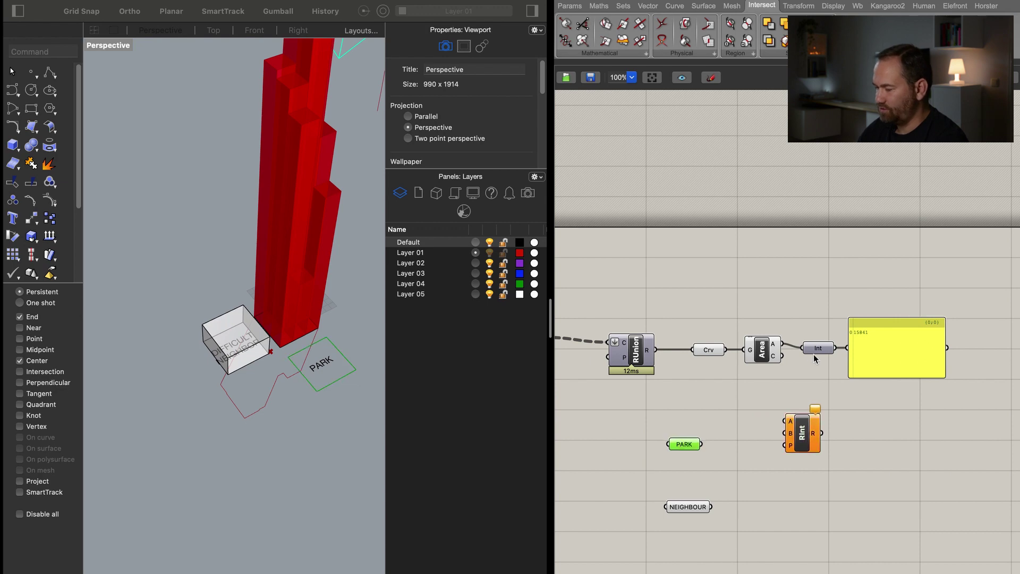
{"action": "right_click", "coordinate": [712, 352]}
{"action": "type", "text": "SHADOW"}
{"action": "key", "text": "Return"}
{"action": "left_click_drag", "start_coordinate": [784, 433], "coordinate": [711, 449]}
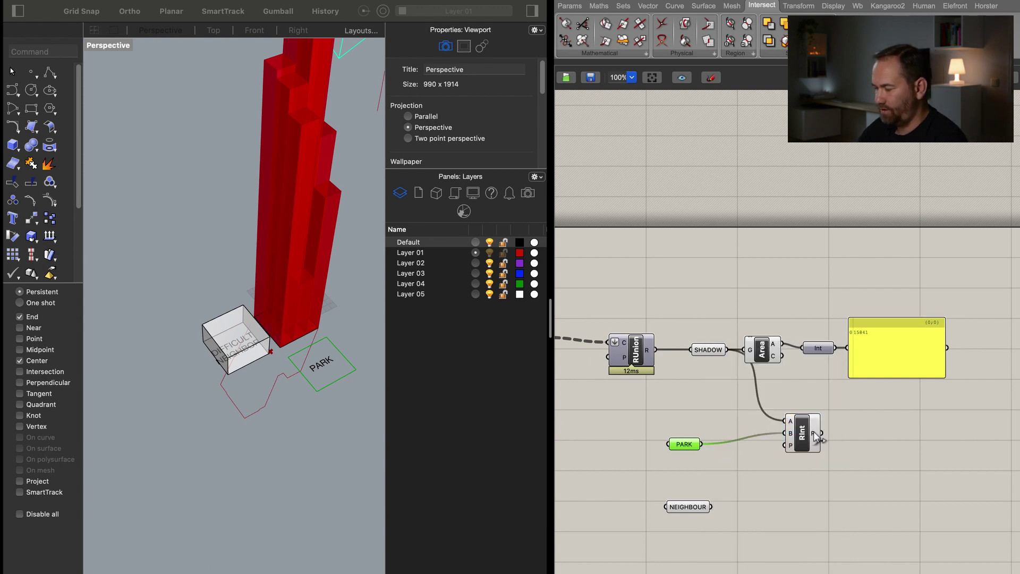
{"action": "left_click", "coordinate": [803, 433]}
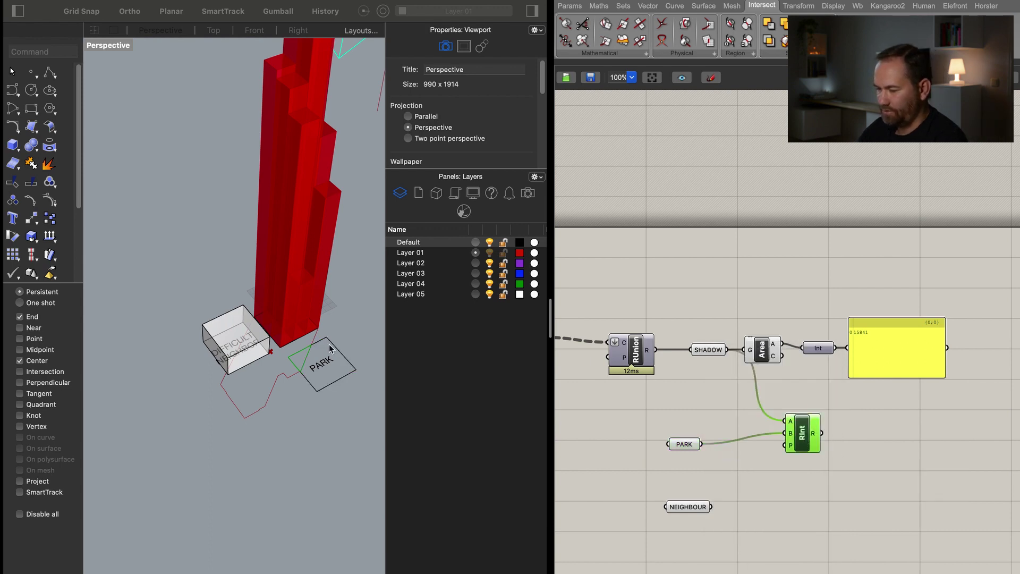
{"action": "scroll", "coordinate": [304, 353], "scroll_direction": "up", "scroll_amount": 3}
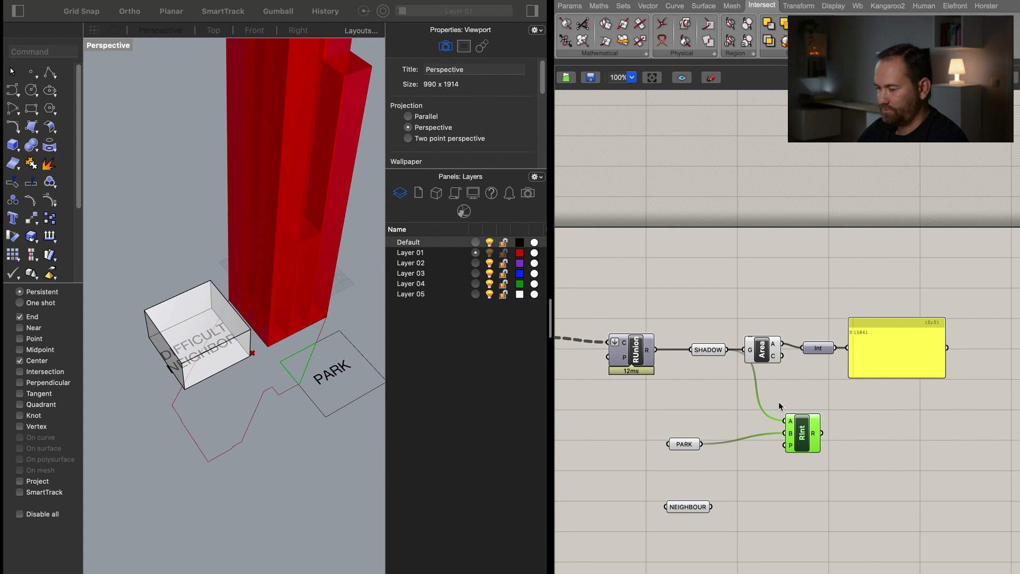
Measure the shadow-park overlap with a new Area and paste copies of Int and panel.
{"action": "double_click", "coordinate": [919, 441]}
{"action": "type", "text": "area"}
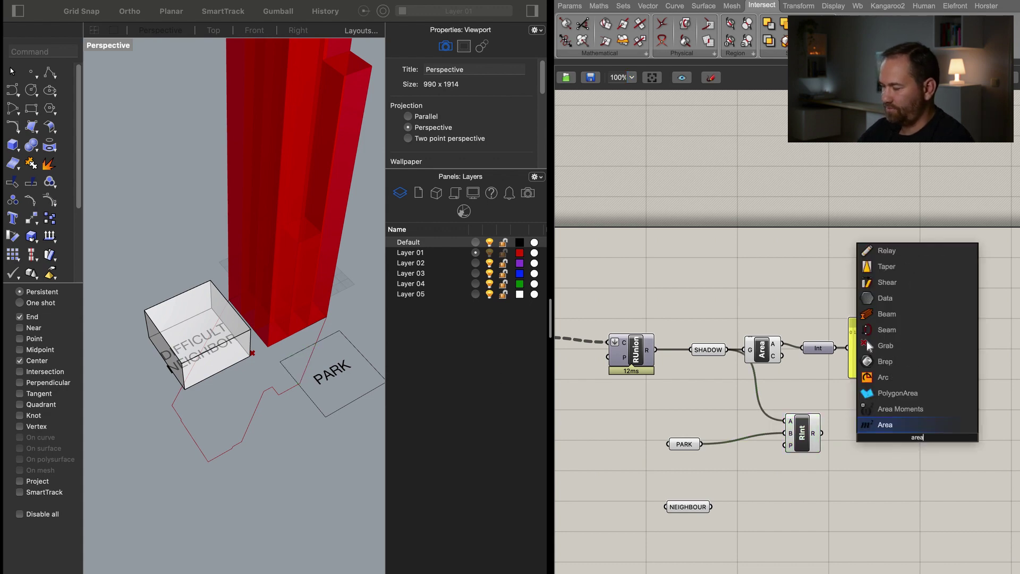
{"action": "left_click", "coordinate": [905, 431]}
{"action": "left_click_drag", "start_coordinate": [822, 432], "coordinate": [871, 437]}
{"action": "left_click_drag", "start_coordinate": [948, 393], "coordinate": [909, 425]}
{"action": "left_click", "coordinate": [891, 480]}
Title the lower panel PARK SHADOW and the upper result panel TOTAL SHADOW AREA.
{"action": "right_click", "coordinate": [861, 322]}
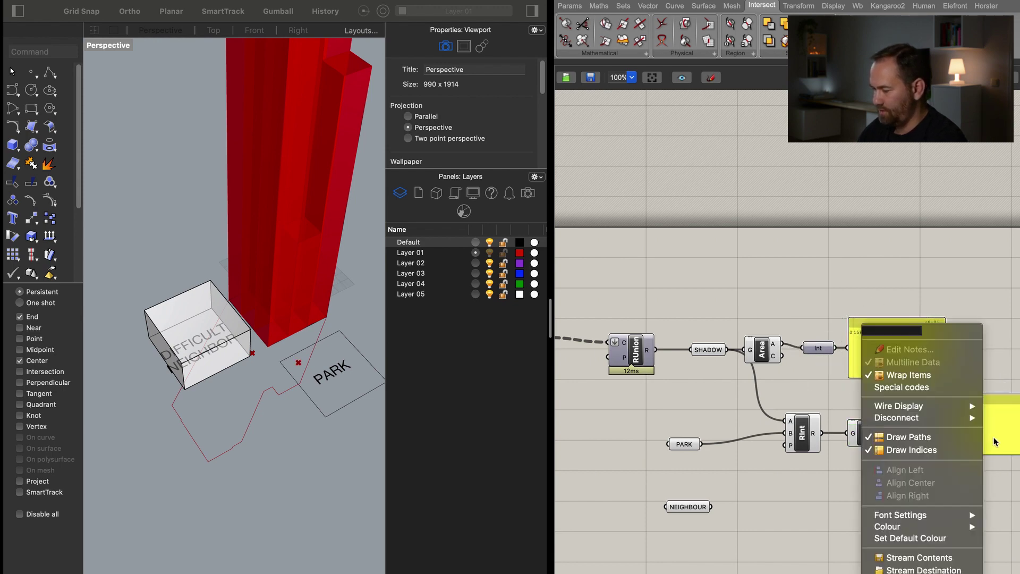
{"action": "left_click", "coordinate": [790, 533]}
{"action": "right_click_drag", "start_coordinate": [931, 502], "coordinate": [836, 512]}
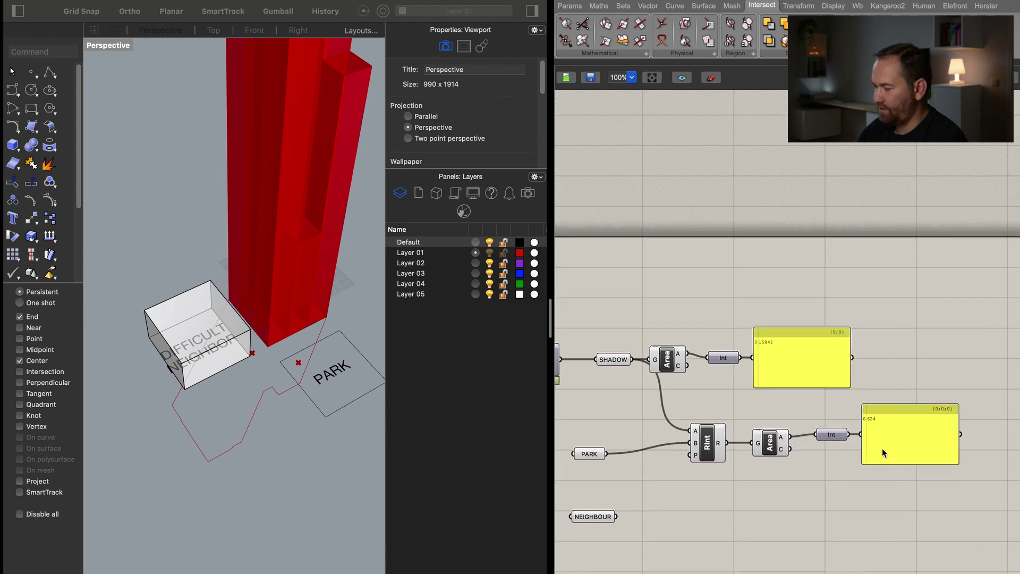
{"action": "right_click", "coordinate": [893, 429]}
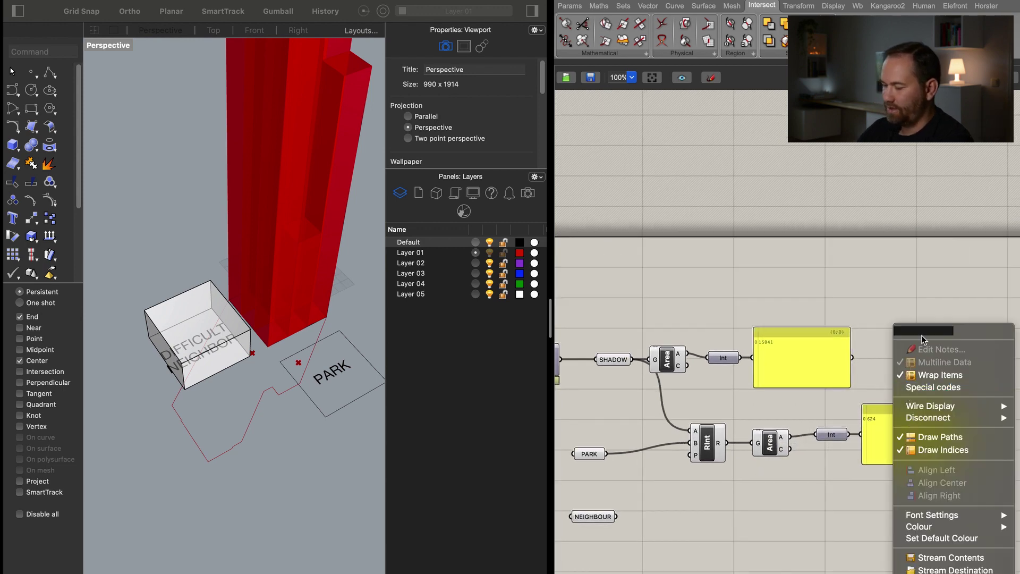
{"action": "type", "text": "PARK"}
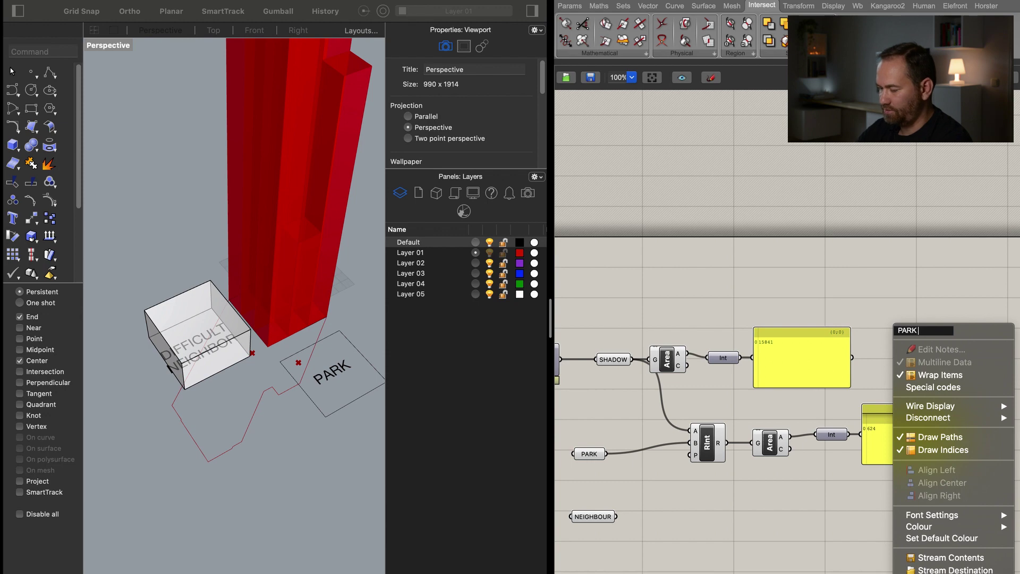
{"action": "key", "text": "Return"}
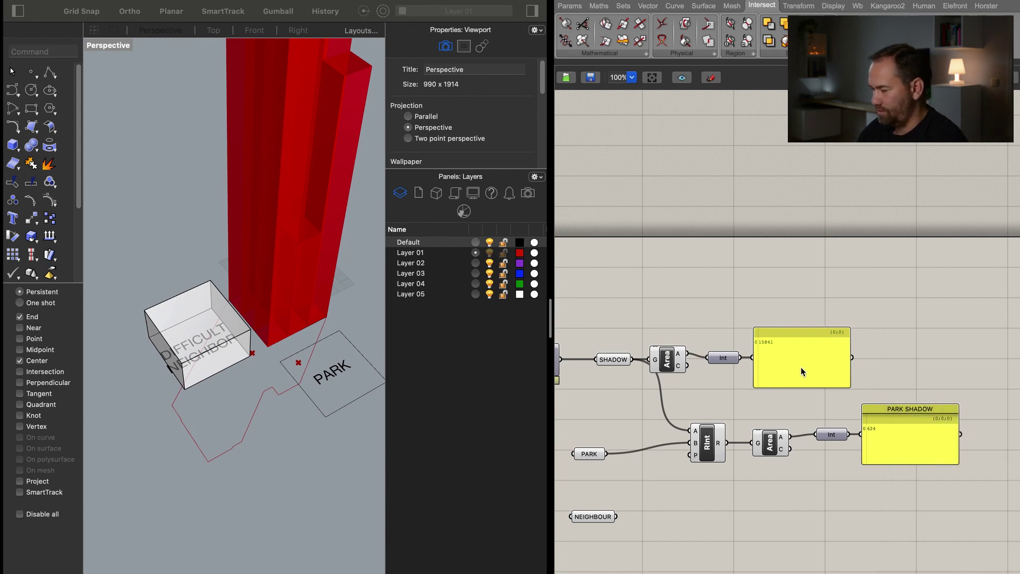
{"action": "right_click", "coordinate": [801, 367]}
{"action": "type", "text": "TOTAL SHADOW AREA"}
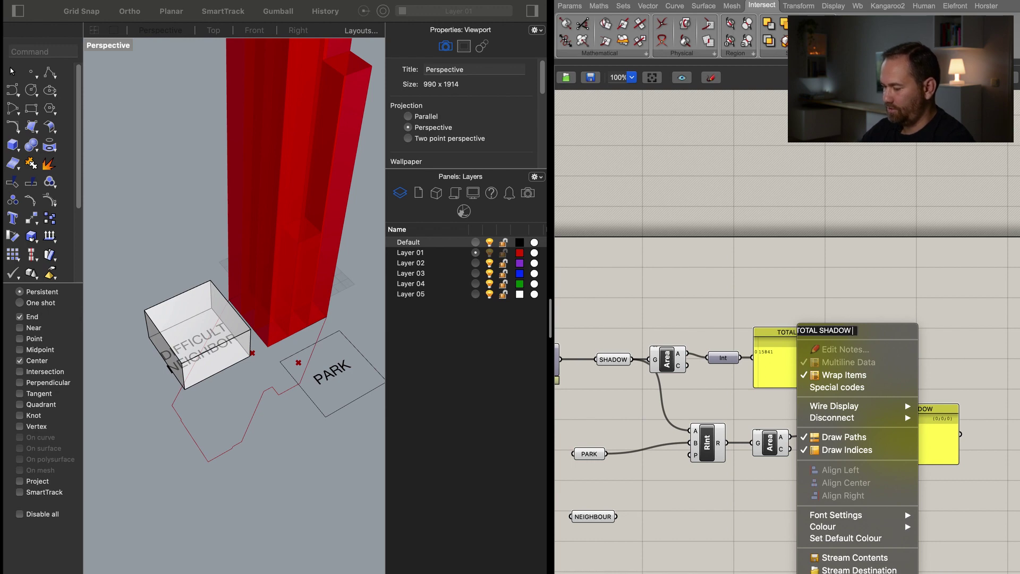
{"action": "left_click", "coordinate": [843, 259]}
Duplicate the park Region Intersection, Area and panel chain and feed NEIGHBOUR into the copy.
{"action": "right_click_drag", "start_coordinate": [876, 502], "coordinate": [914, 448]}
{"action": "left_click_drag", "start_coordinate": [961, 498], "coordinate": [733, 367]}
{"action": "left_click_drag", "start_coordinate": [980, 481], "coordinate": [759, 491]}
{"action": "key", "text": "super+c"}
{"action": "key", "text": "super+v"}
{"action": "left_click", "coordinate": [686, 525]}
{"action": "left_click_drag", "start_coordinate": [653, 463], "coordinate": [743, 497]}
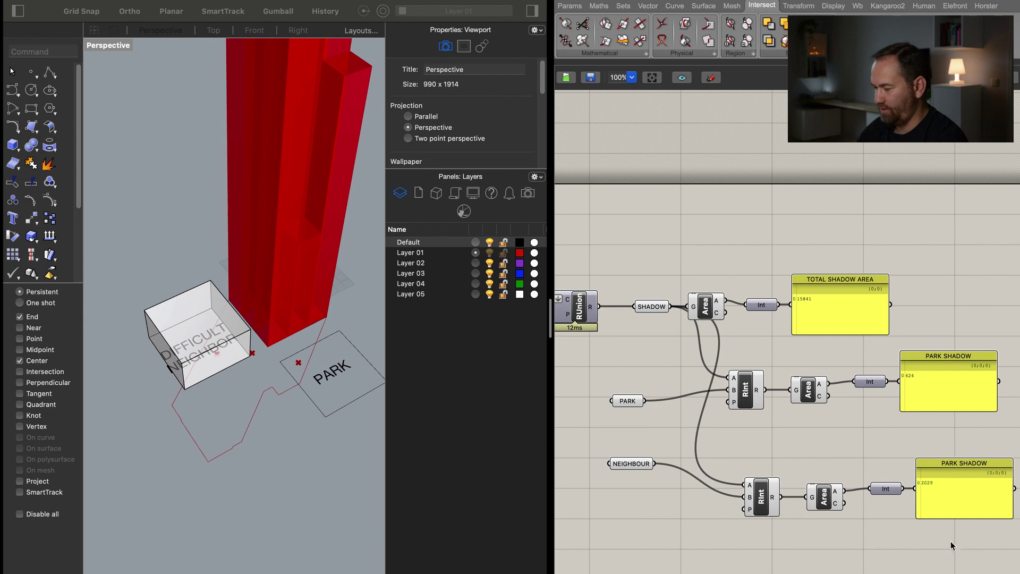
Rename the copied panel NEIGHBOUR SHADOW, now showing the neighbour's 0.2029 shadow.
{"action": "right_click", "coordinate": [967, 502]}
{"action": "double_click", "coordinate": [882, 330]}
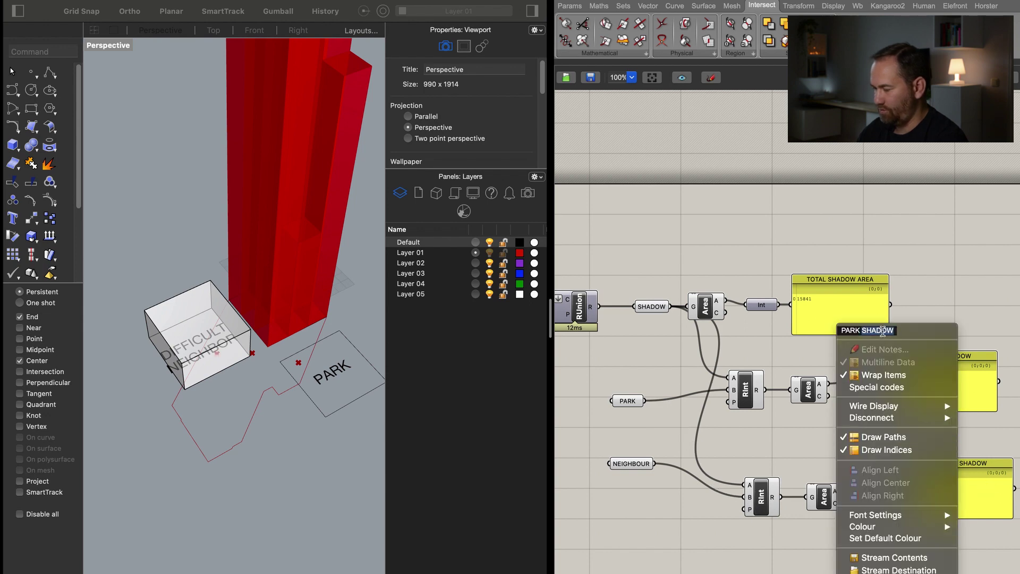
{"action": "double_click", "coordinate": [848, 330]}
{"action": "type", "text": "NEIGHBO"}
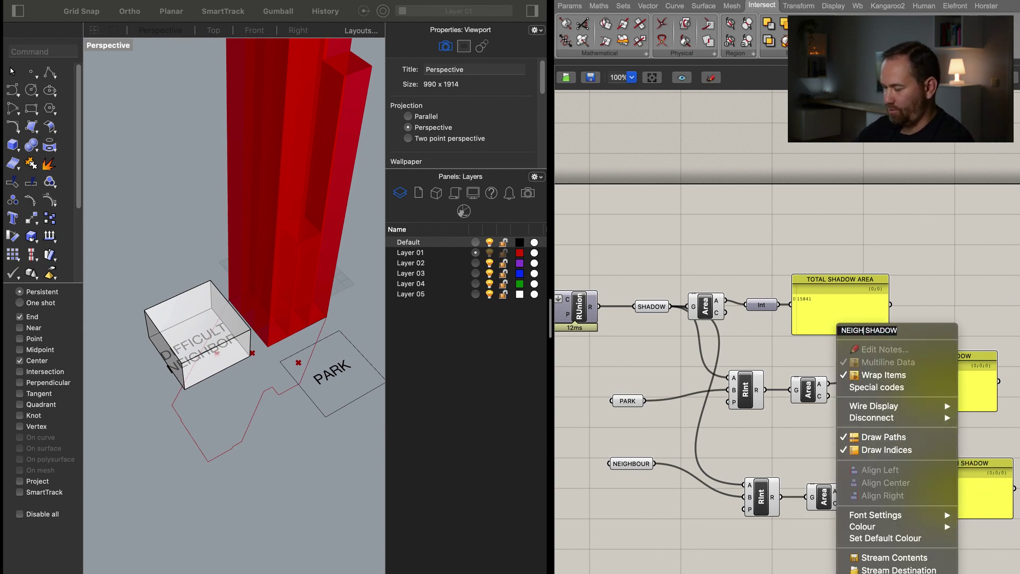
{"action": "type", "text": "UR"}
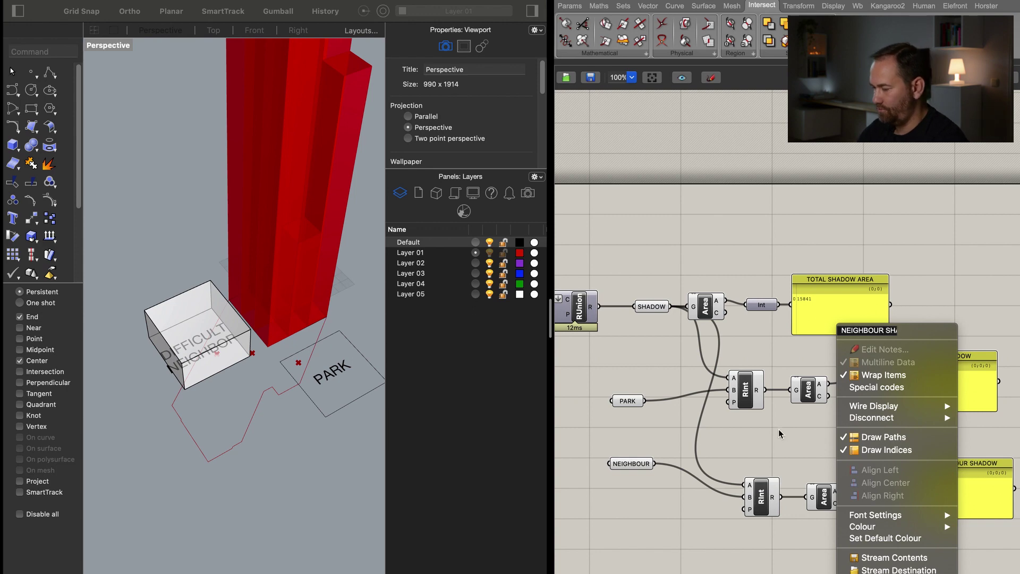
{"action": "key", "text": "Return"}
{"action": "scroll", "coordinate": [787, 447], "scroll_direction": "down", "scroll_amount": 10}
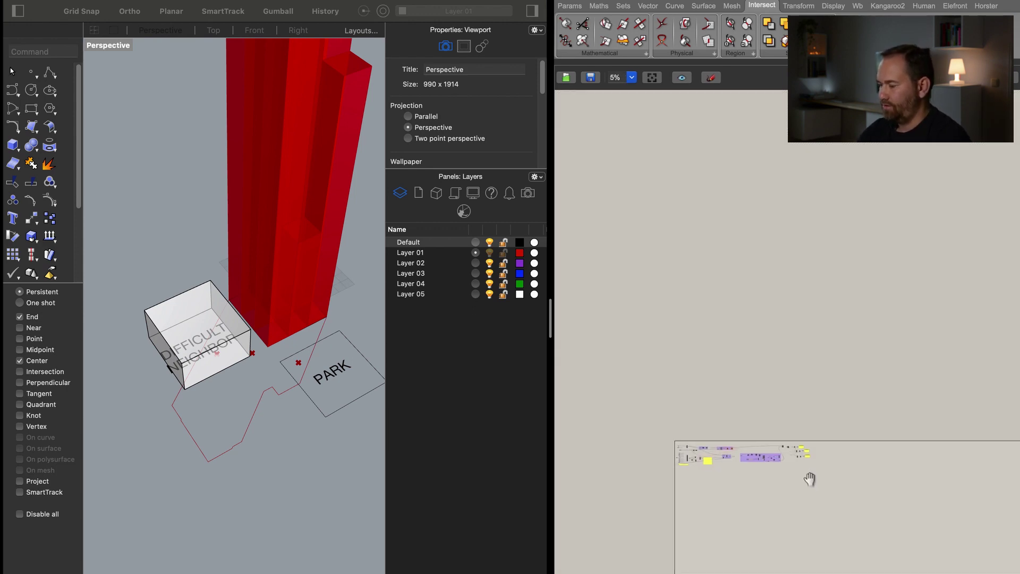
Group all the shadow calculation components and name the group 'shadow analysis'.
{"action": "scroll", "coordinate": [801, 458], "scroll_direction": "up", "scroll_amount": 10}
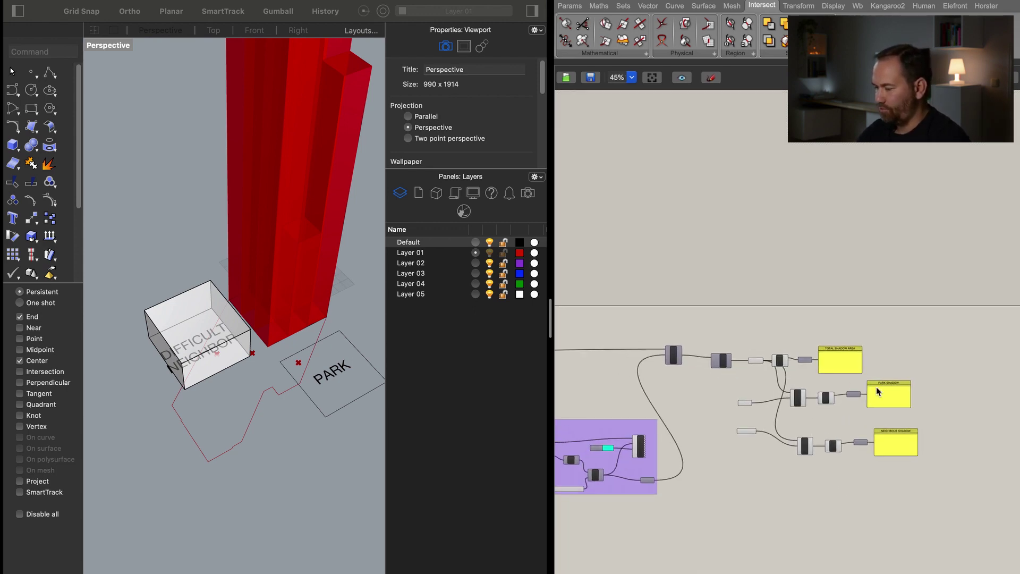
{"action": "scroll", "coordinate": [877, 392], "scroll_direction": "up", "scroll_amount": 2}
{"action": "left_click", "coordinate": [635, 351]}
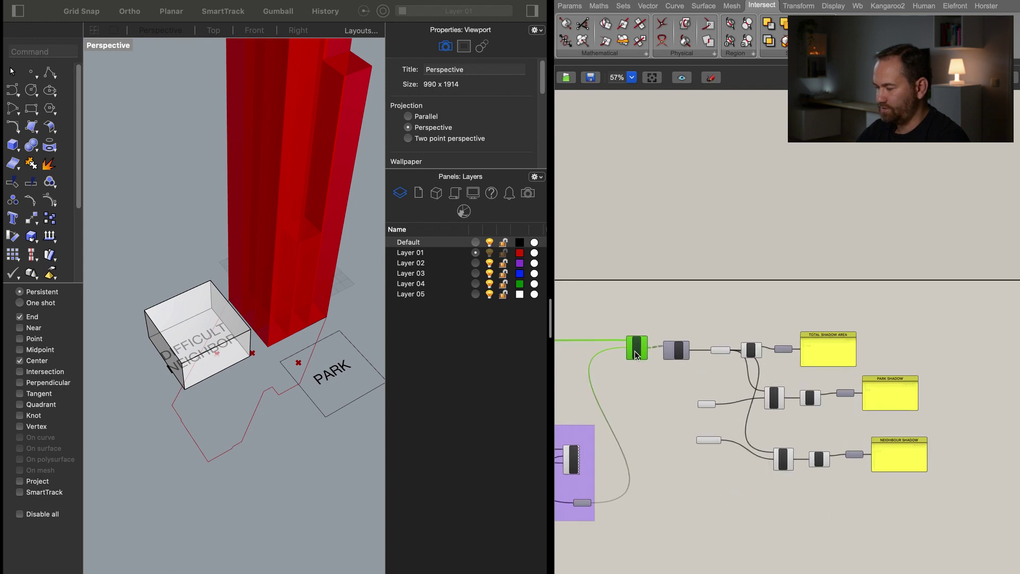
{"action": "left_click_drag", "start_coordinate": [994, 296], "coordinate": [615, 534]}
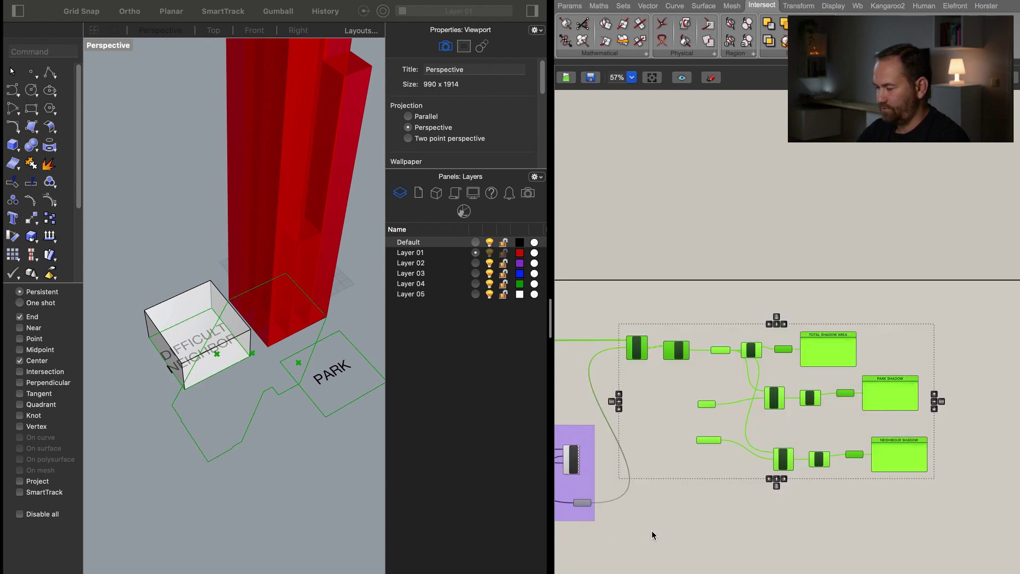
{"action": "key", "text": "super+g"}
{"action": "left_click", "coordinate": [688, 408]}
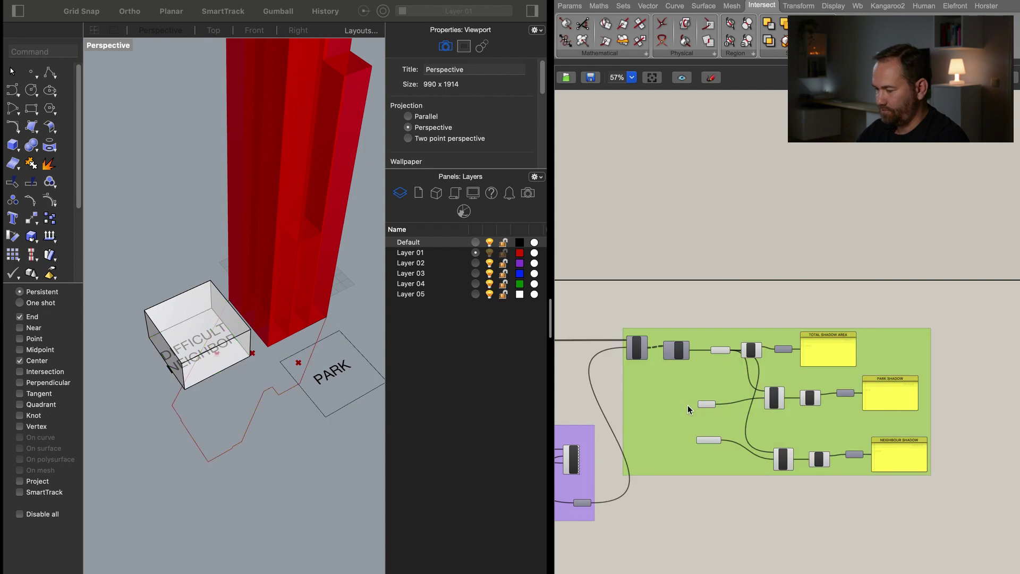
{"action": "right_click", "coordinate": [680, 399]}
{"action": "left_click", "coordinate": [723, 403]}
{"action": "type", "text": "shadow analy"}
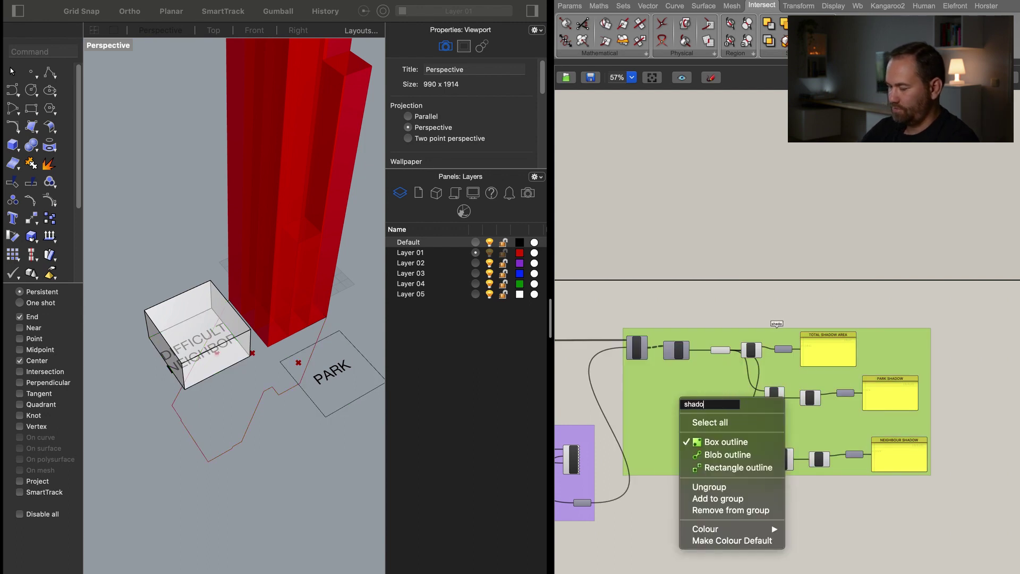
{"action": "type", "text": "sis"}
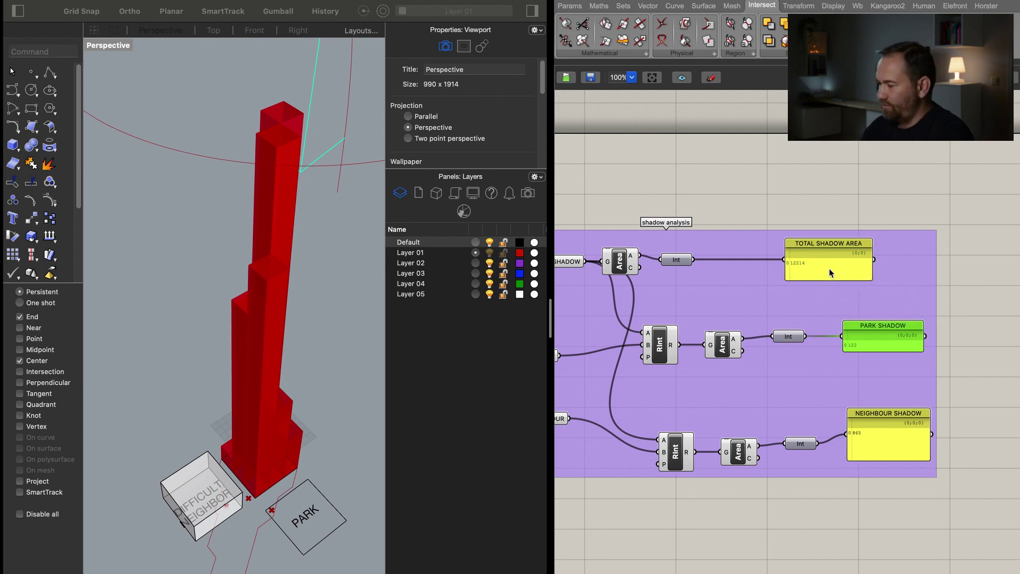
Reposition the PARK and NEIGHBOUR SHADOW panels and turn off Draw Paths on TOTAL SHADOW AREA.
{"action": "left_click_drag", "start_coordinate": [864, 344], "coordinate": [864, 336]}
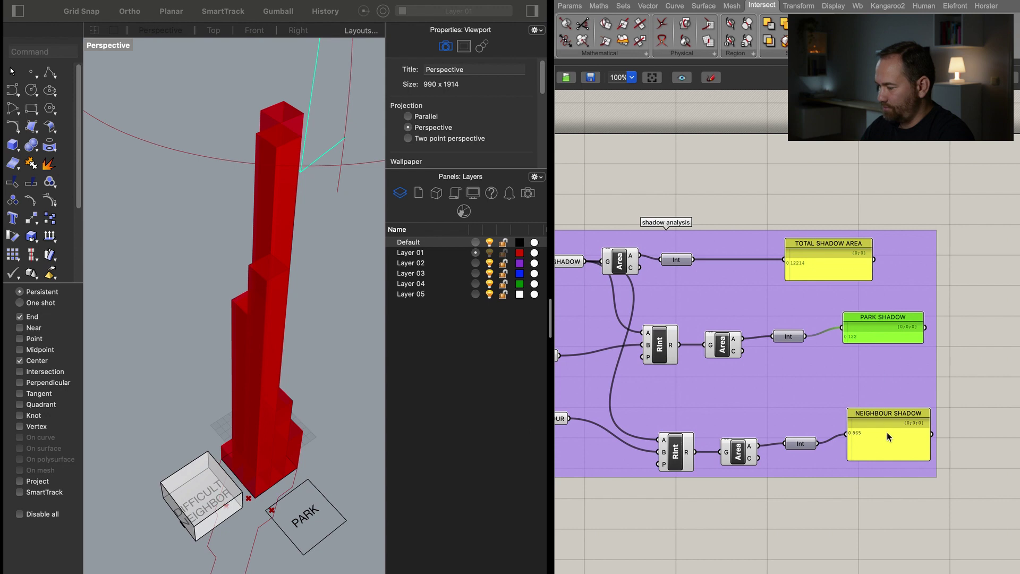
{"action": "left_click_drag", "start_coordinate": [887, 432], "coordinate": [889, 439]}
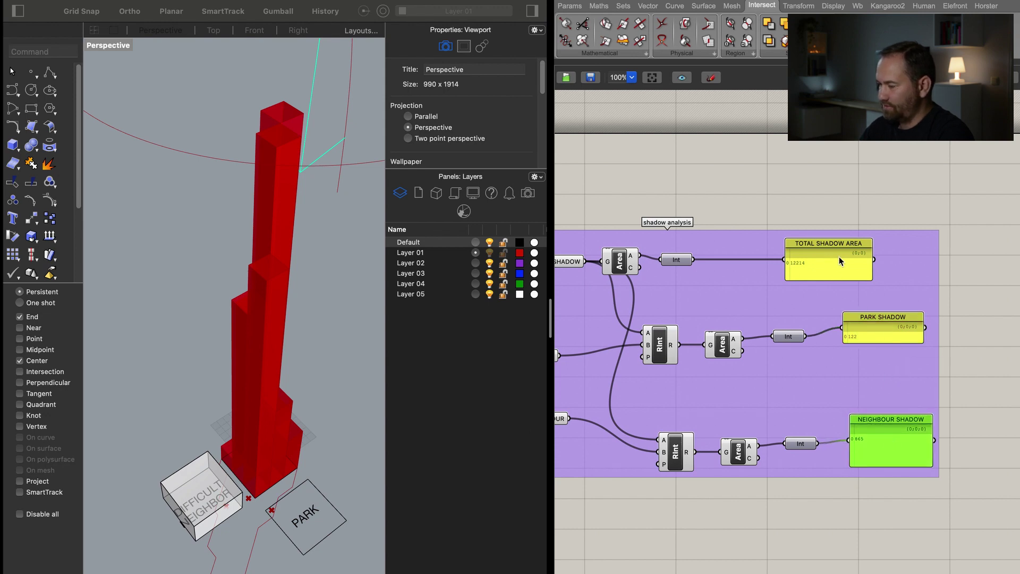
{"action": "scroll", "coordinate": [837, 262], "scroll_direction": "up", "scroll_amount": 3}
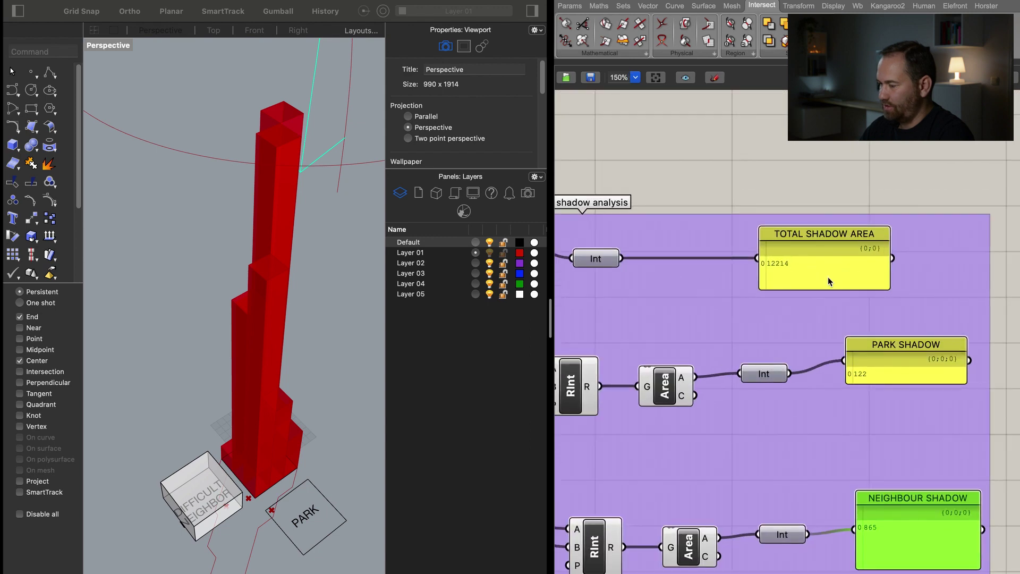
{"action": "right_click", "coordinate": [828, 279]}
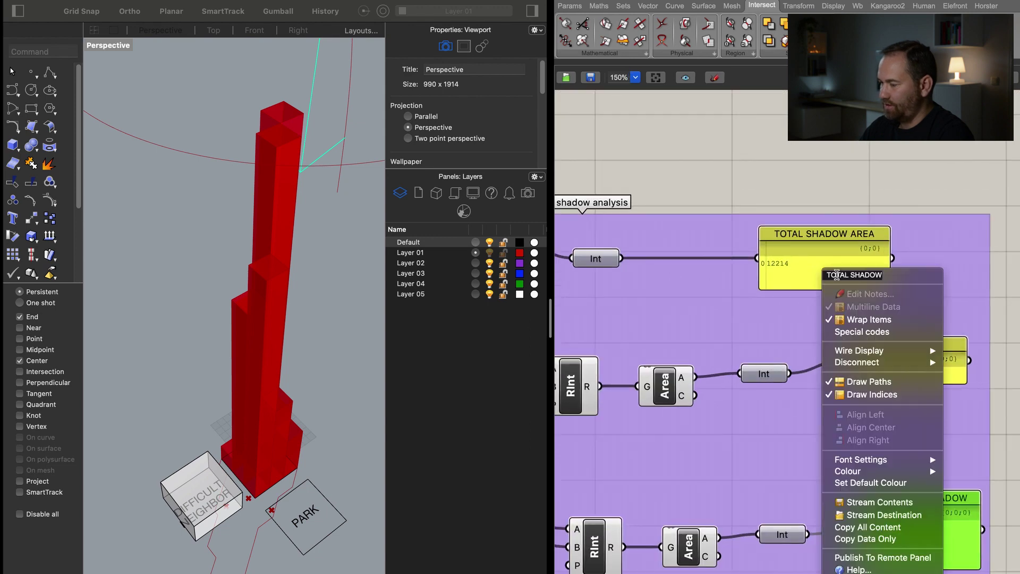
{"action": "left_click", "coordinate": [882, 382]}
{"action": "right_click", "coordinate": [825, 250]}
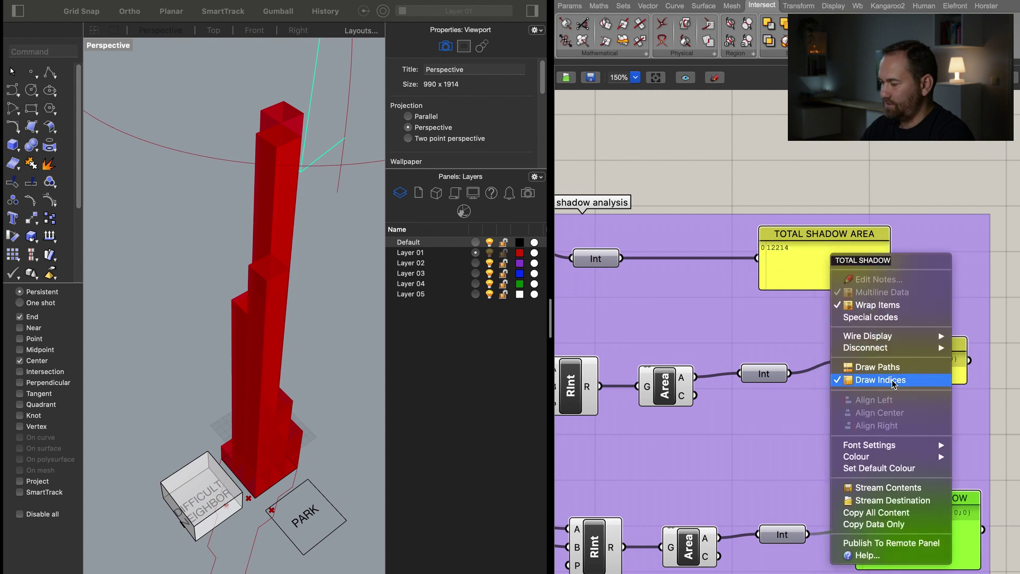
Hide indices on TOTAL SHADOW AREA and ungroup the three shadow panels.
{"action": "left_click", "coordinate": [885, 376]}
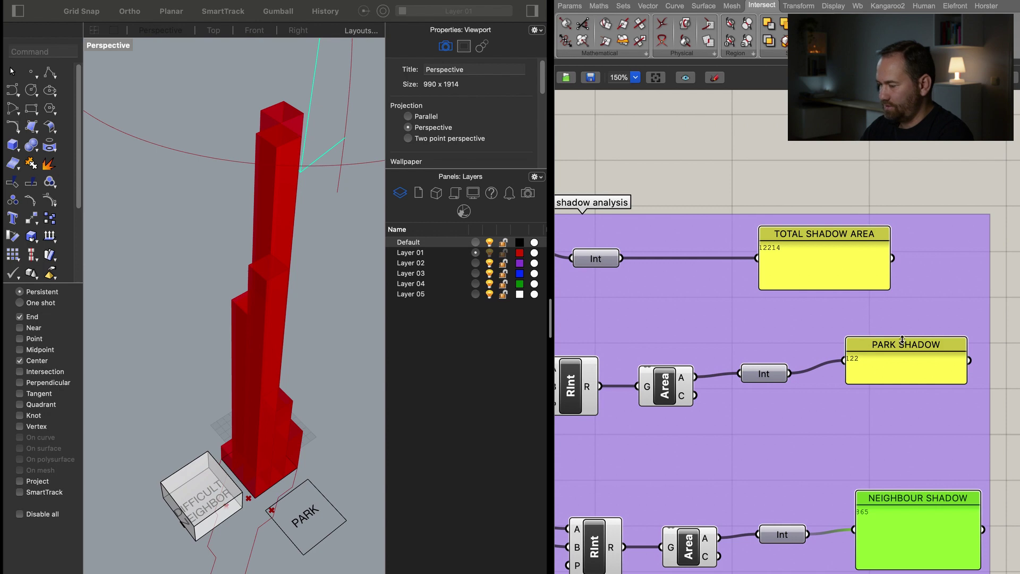
{"action": "left_click", "coordinate": [858, 279], "text": "shift"}
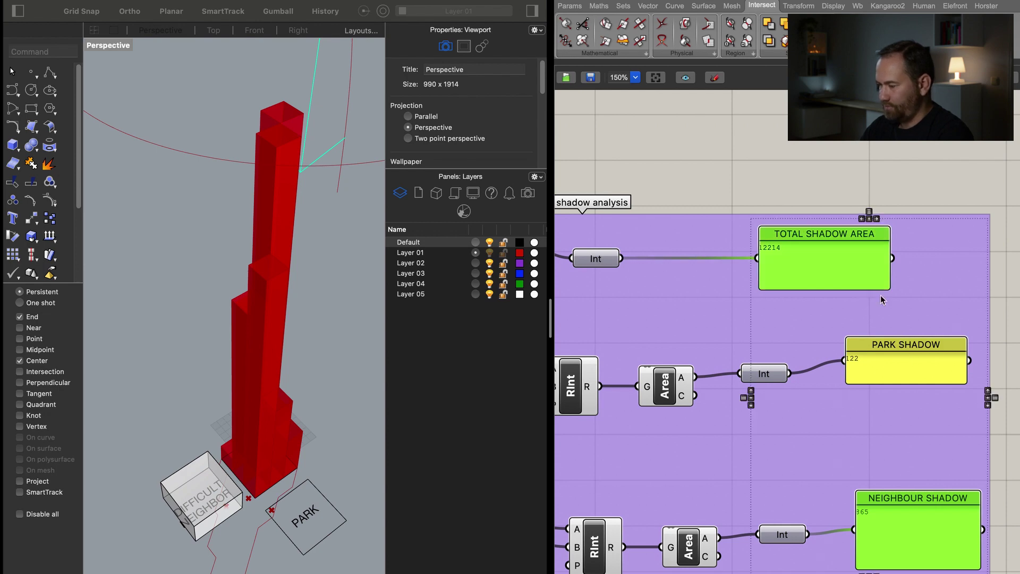
{"action": "left_click", "coordinate": [904, 356], "text": "shift"}
{"action": "right_click", "coordinate": [863, 466]}
{"action": "left_click", "coordinate": [900, 549]}
Stack the three shadow panels beneath FLOOR AREA beside the Data 1-9 sliders.
{"action": "left_click_drag", "start_coordinate": [900, 356], "coordinate": [933, 363]}
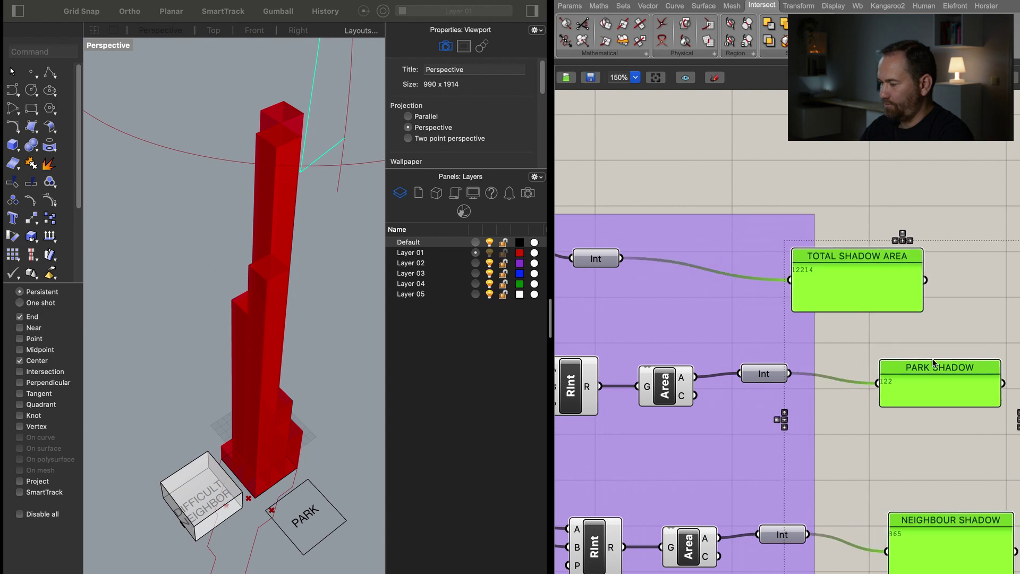
{"action": "scroll", "coordinate": [933, 364], "scroll_direction": "down", "scroll_amount": 8}
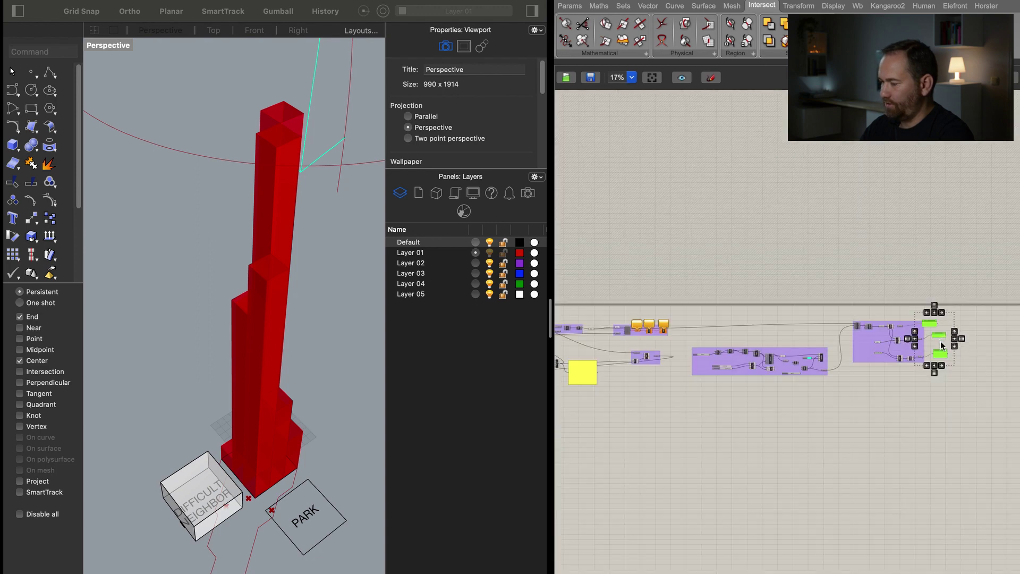
{"action": "left_click_drag", "start_coordinate": [943, 407], "coordinate": [759, 365]}
{"action": "scroll", "coordinate": [759, 364], "scroll_direction": "up", "scroll_amount": 1}
{"action": "scroll", "coordinate": [758, 362], "scroll_direction": "up", "scroll_amount": 6}
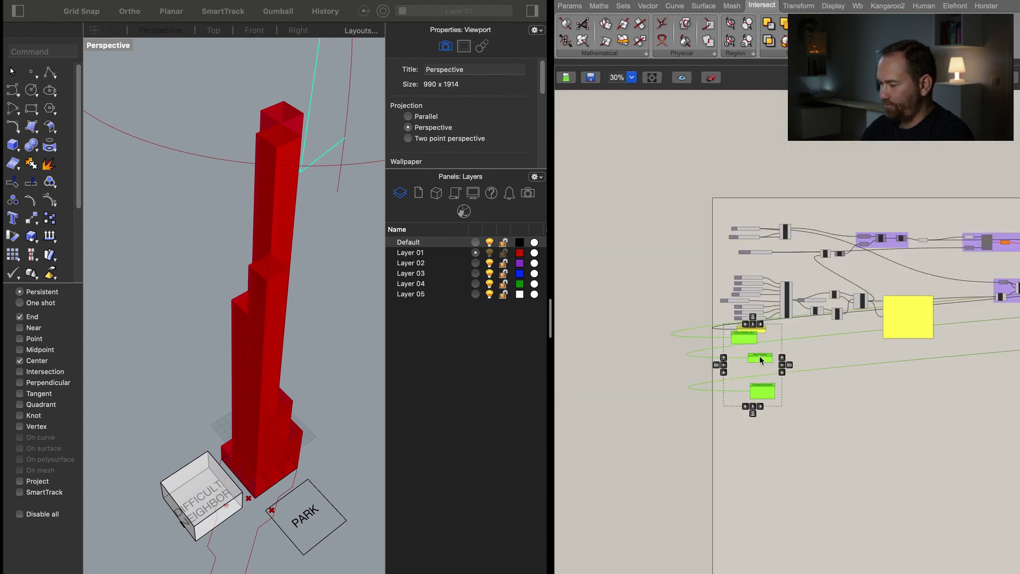
{"action": "left_click_drag", "start_coordinate": [759, 377], "coordinate": [717, 363]}
{"action": "left_click", "coordinate": [891, 375]}
{"action": "left_click_drag", "start_coordinate": [763, 476], "coordinate": [712, 399]}
{"action": "right_click_drag", "start_coordinate": [839, 345], "coordinate": [860, 430]}
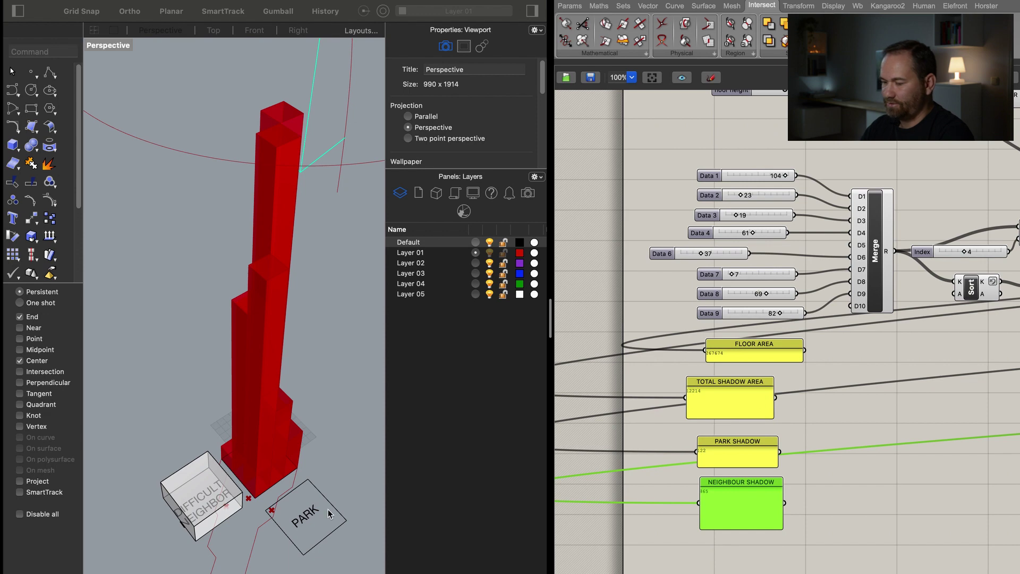
Lower Data 6 to 15 to reshape the tower, tidying the PARK SHADOW panel.
{"action": "right_click_drag", "start_coordinate": [291, 527], "coordinate": [282, 517]}
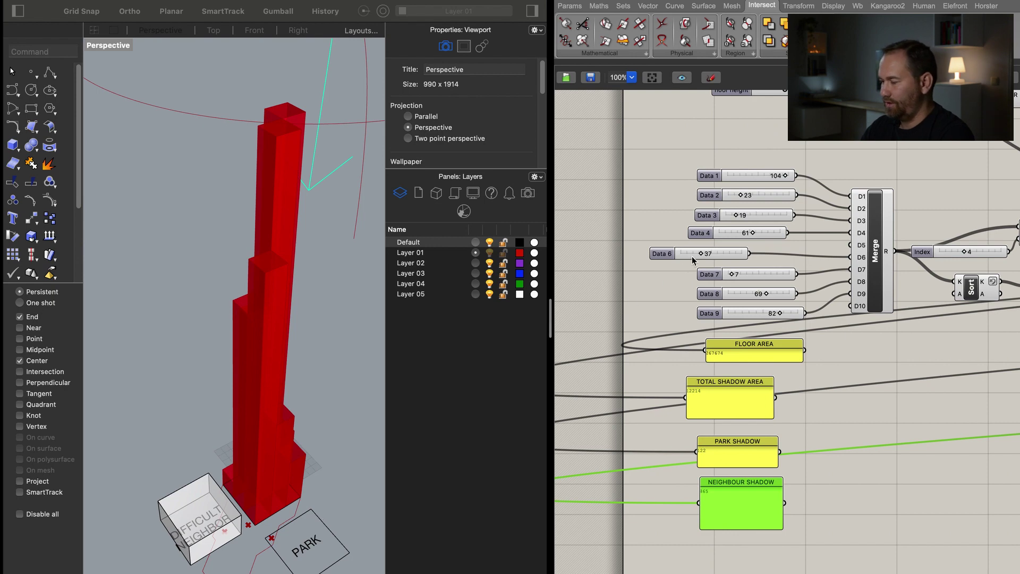
{"action": "left_click_drag", "start_coordinate": [702, 258], "coordinate": [691, 257]}
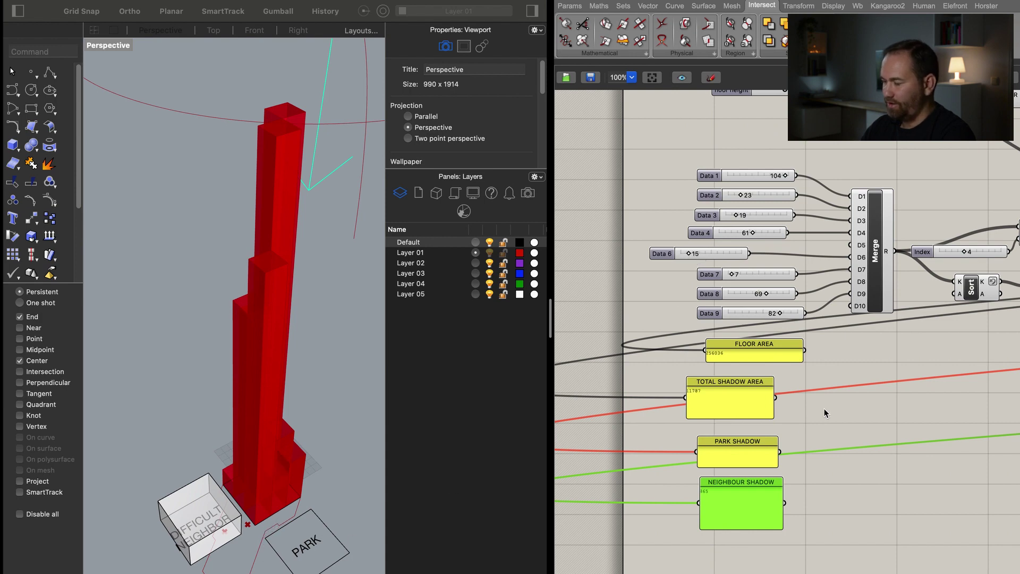
{"action": "left_click_drag", "start_coordinate": [754, 445], "coordinate": [758, 438]}
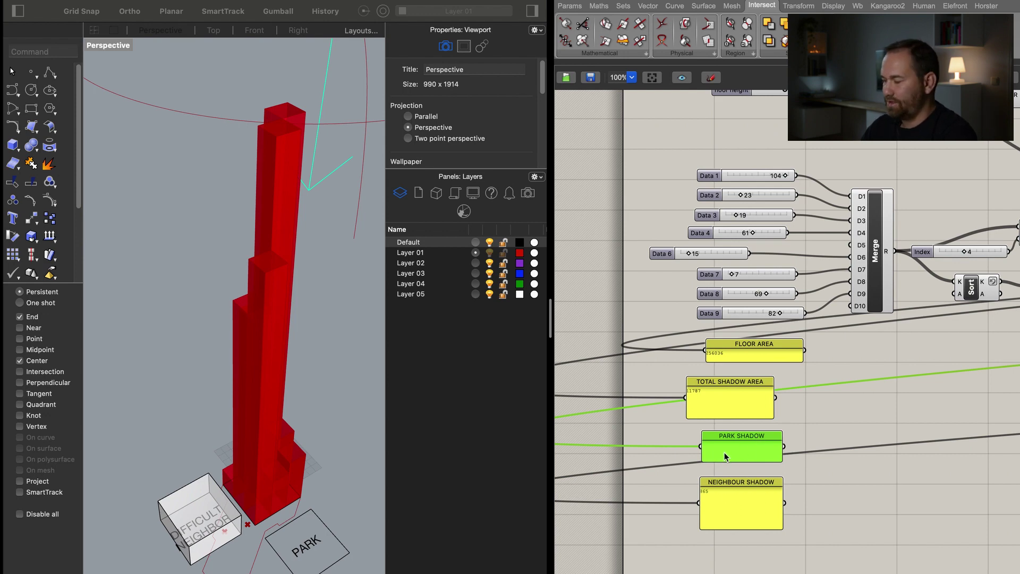
Pan to the shadow analysis group to inspect the red park-shadow wires.
{"action": "scroll", "coordinate": [765, 455], "scroll_direction": "down", "scroll_amount": 2}
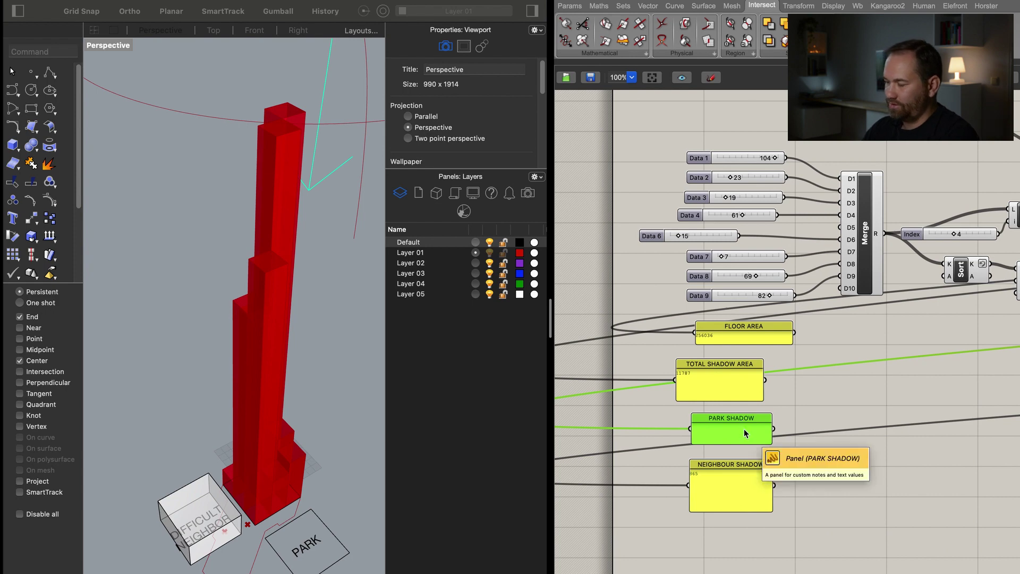
{"action": "right_click_drag", "start_coordinate": [826, 399], "coordinate": [753, 412]}
{"action": "scroll", "coordinate": [753, 412], "scroll_direction": "down", "scroll_amount": 2}
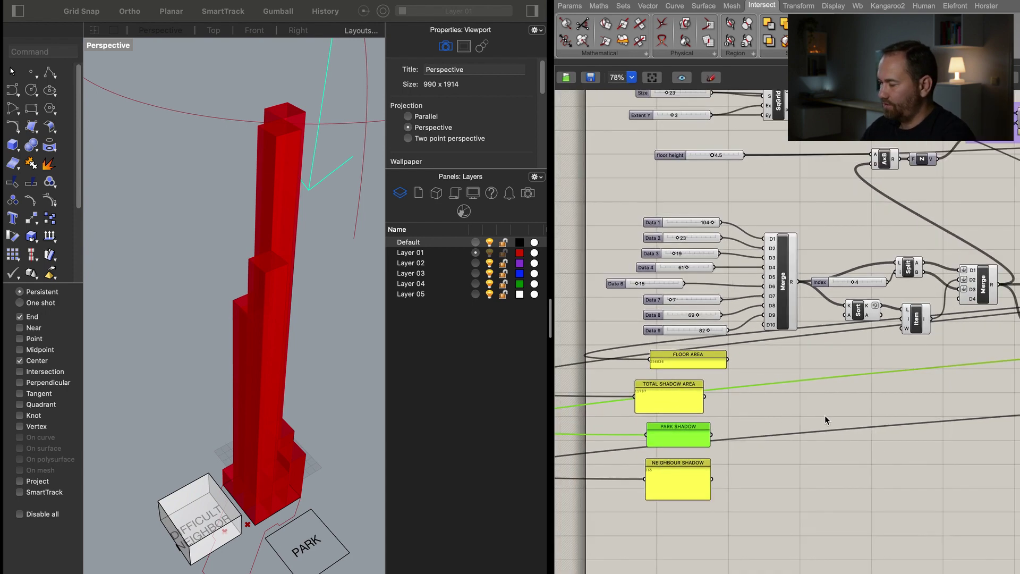
{"action": "right_click_drag", "start_coordinate": [1004, 399], "coordinate": [850, 402]}
{"action": "right_click_drag", "start_coordinate": [1004, 377], "coordinate": [814, 428]}
{"action": "right_click_drag", "start_coordinate": [693, 431], "coordinate": [501, 421]}
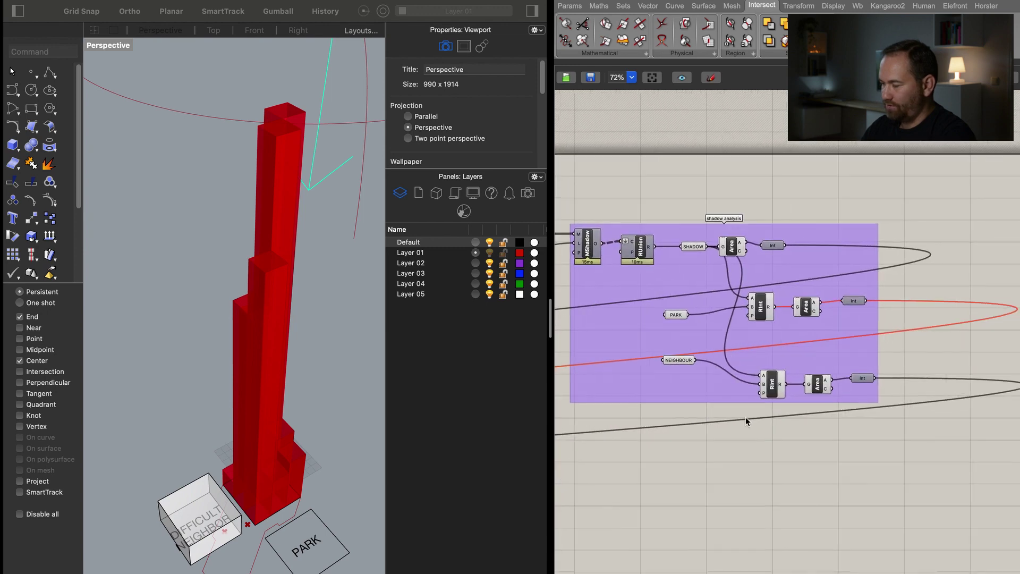
{"action": "right_click_drag", "start_coordinate": [853, 411], "coordinate": [781, 413]}
{"action": "right_click_drag", "start_coordinate": [735, 322], "coordinate": [788, 344]}
{"action": "scroll", "coordinate": [789, 346], "scroll_direction": "up", "scroll_amount": 3}
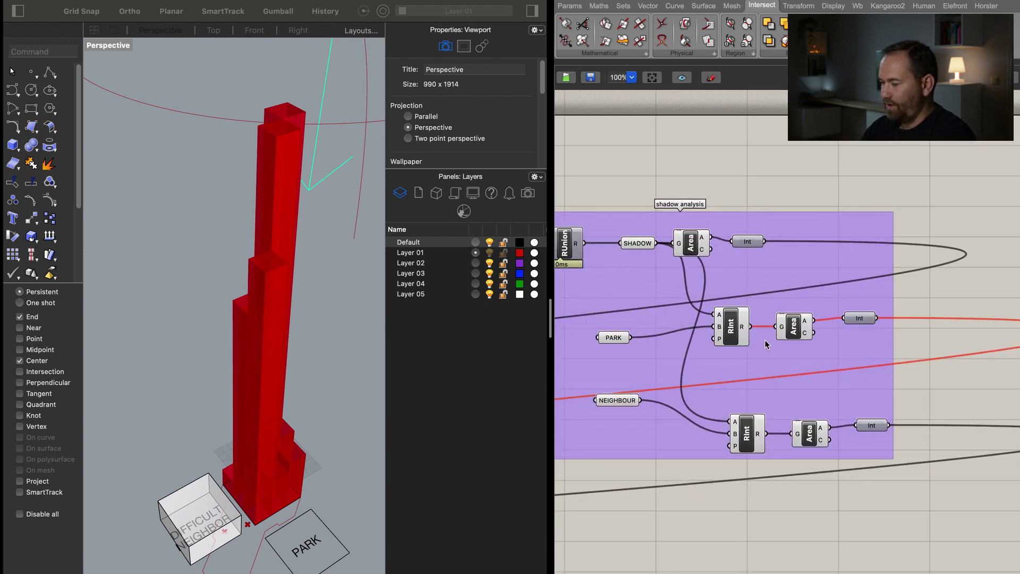
Shift the park Area and Int components to open up space in the shadow group.
{"action": "mouse_move", "coordinate": [807, 342]}
{"action": "left_mouse_down"}
{"action": "mouse_move", "coordinate": [884, 328]}
{"action": "mouse_move", "coordinate": [813, 341]}
{"action": "left_mouse_up"}
{"action": "left_click", "coordinate": [876, 328]}
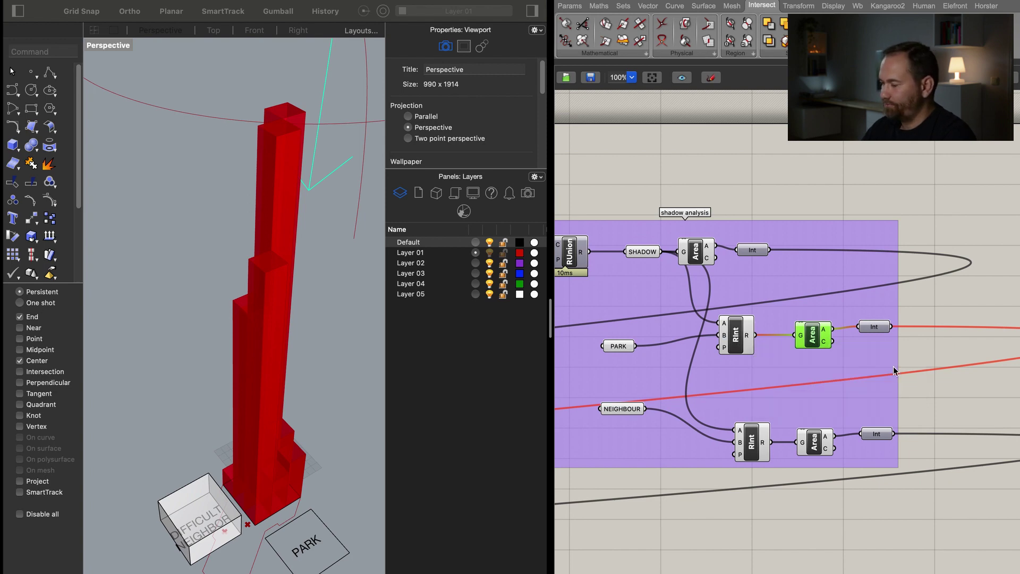
{"action": "left_click", "coordinate": [862, 330]}
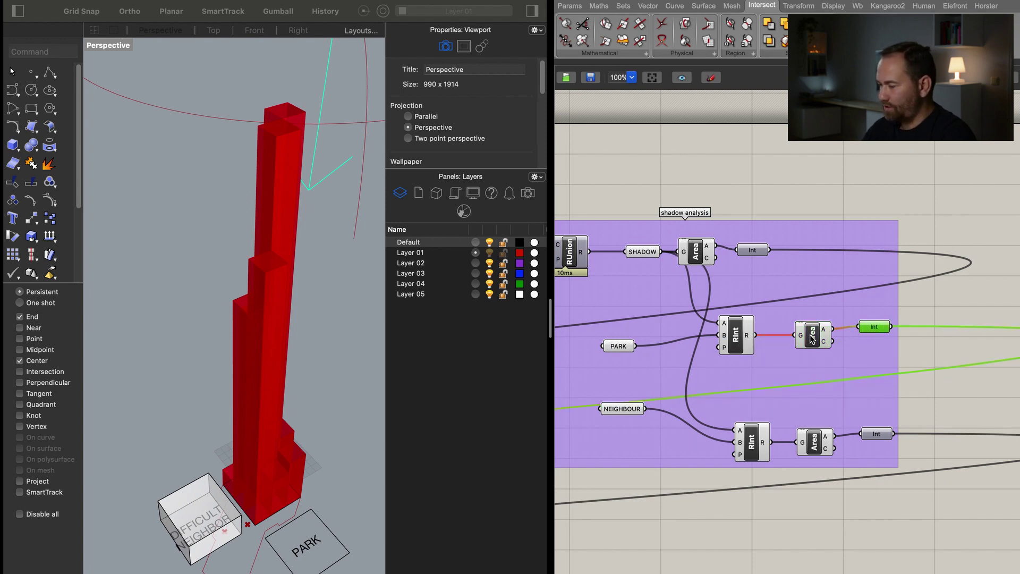
{"action": "left_click", "coordinate": [786, 194]}
{"action": "left_click_drag", "start_coordinate": [778, 193], "coordinate": [878, 194], "text": "alt"}
{"action": "right_click_drag", "start_coordinate": [896, 357], "coordinate": [826, 314]}
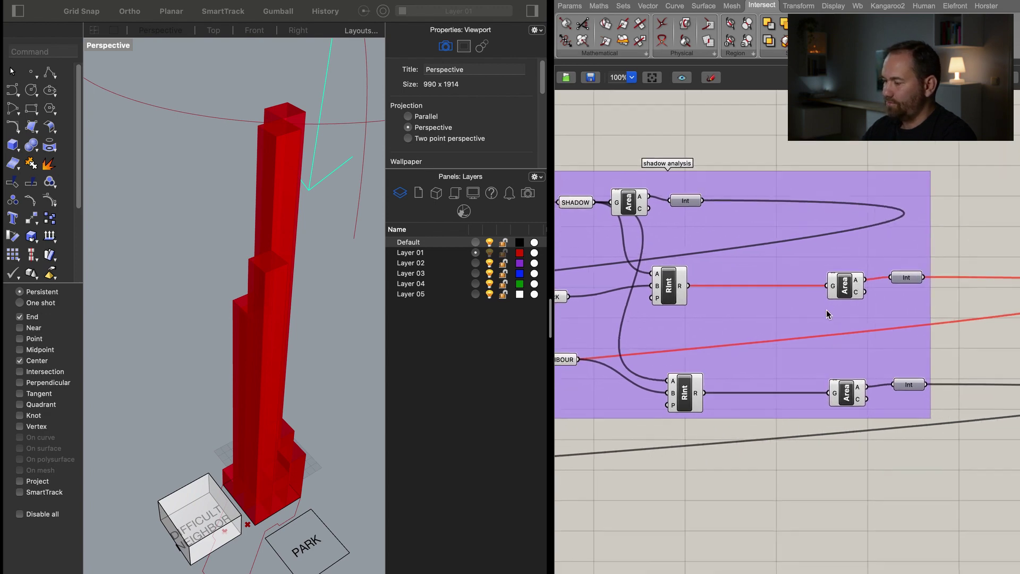
Add a Null Item fed by the park Region Intersection's R output.
{"action": "double_click", "coordinate": [787, 493]}
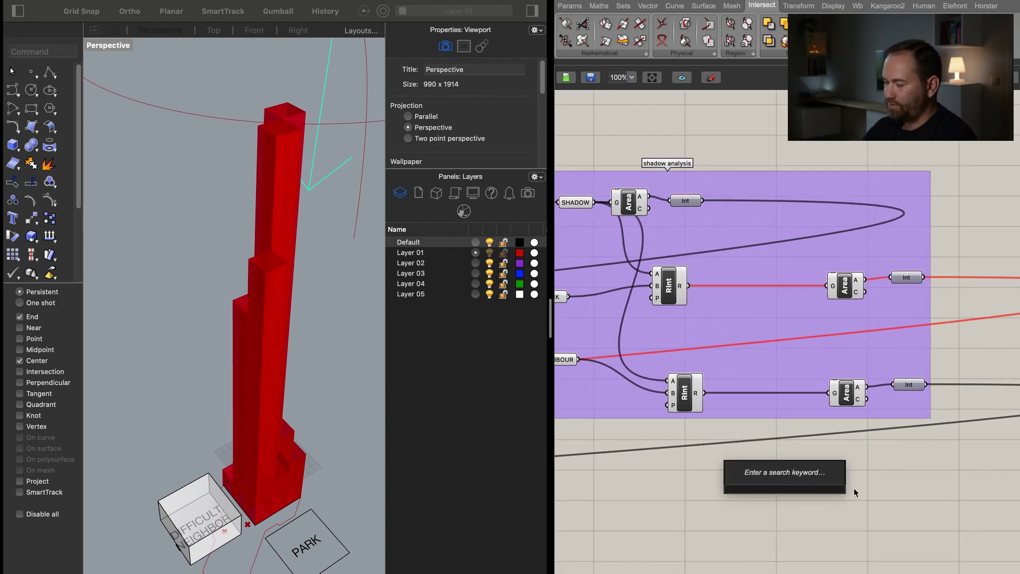
{"action": "type", "text": "null"}
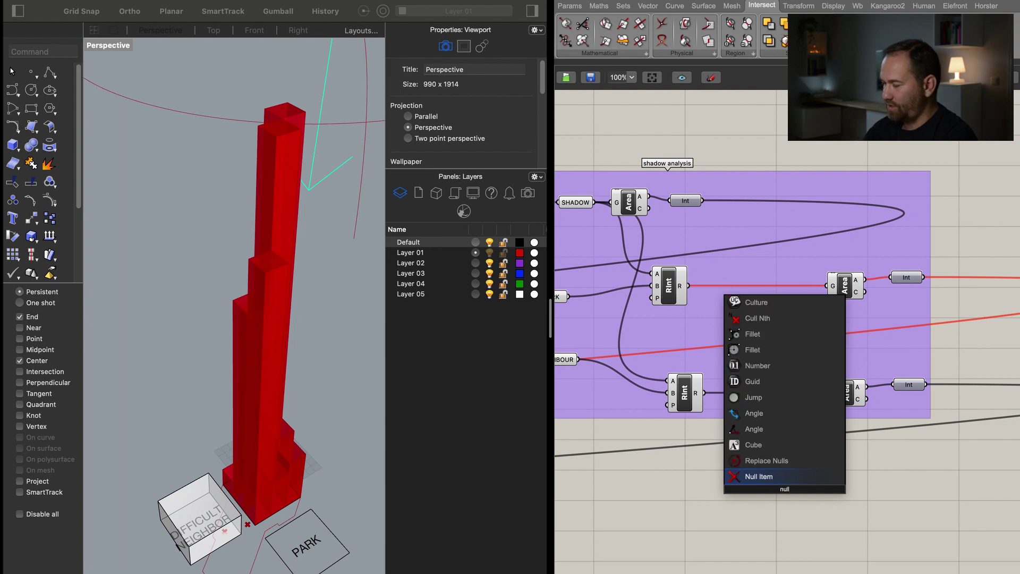
{"action": "left_click", "coordinate": [786, 476]}
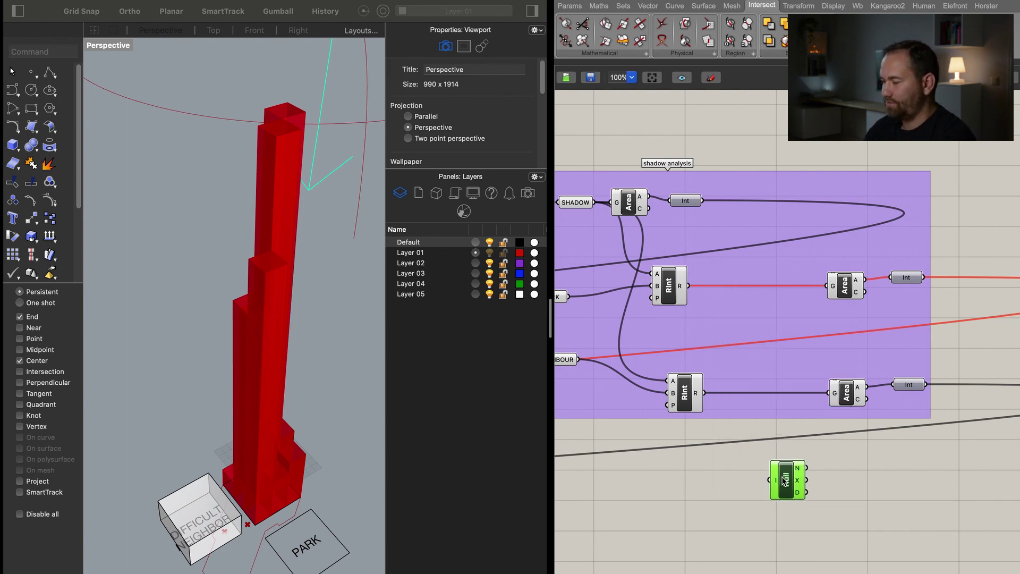
{"action": "left_click_drag", "start_coordinate": [765, 376], "coordinate": [784, 480]}
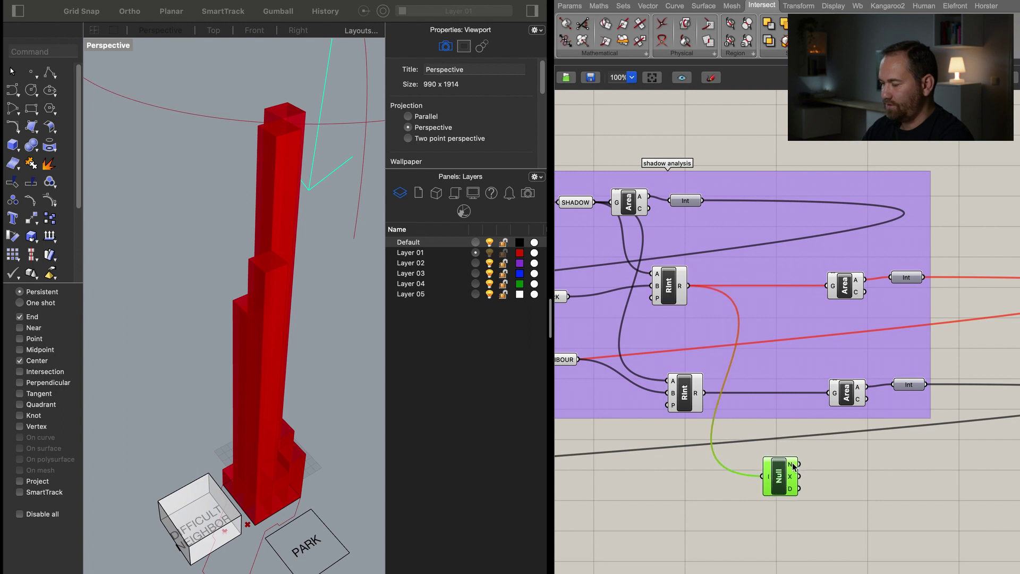
{"action": "mouse_move", "coordinate": [793, 466]}
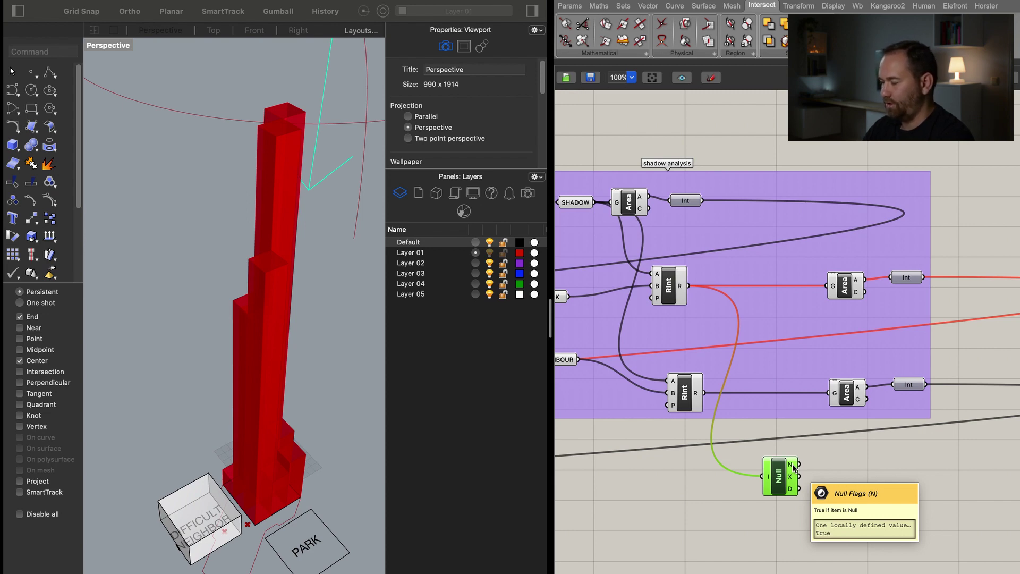
{"action": "double_click", "coordinate": [858, 470]}
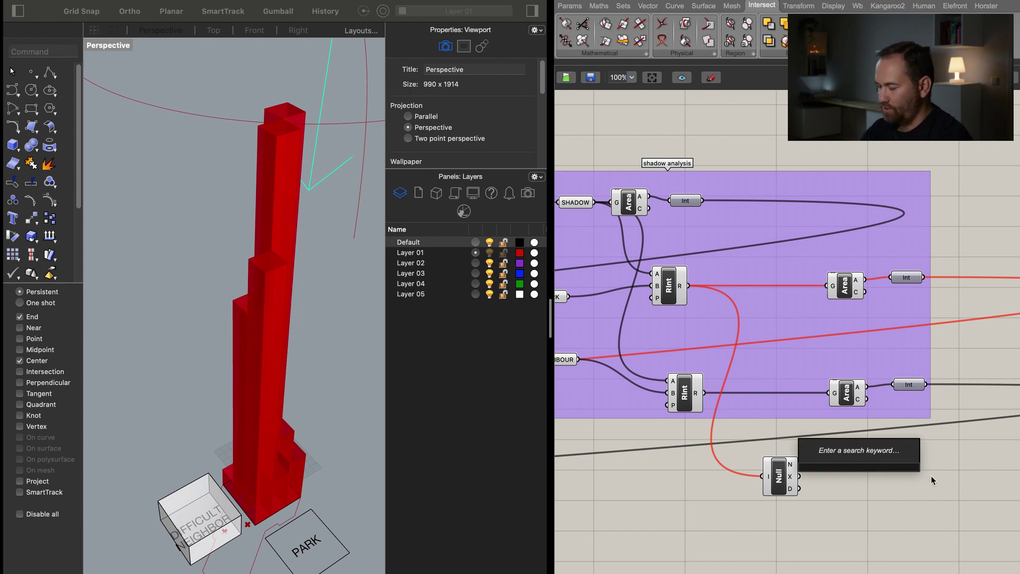
Add a Weave beside the Null Item, using its null flags as the pattern.
{"action": "type", "text": "wev"}
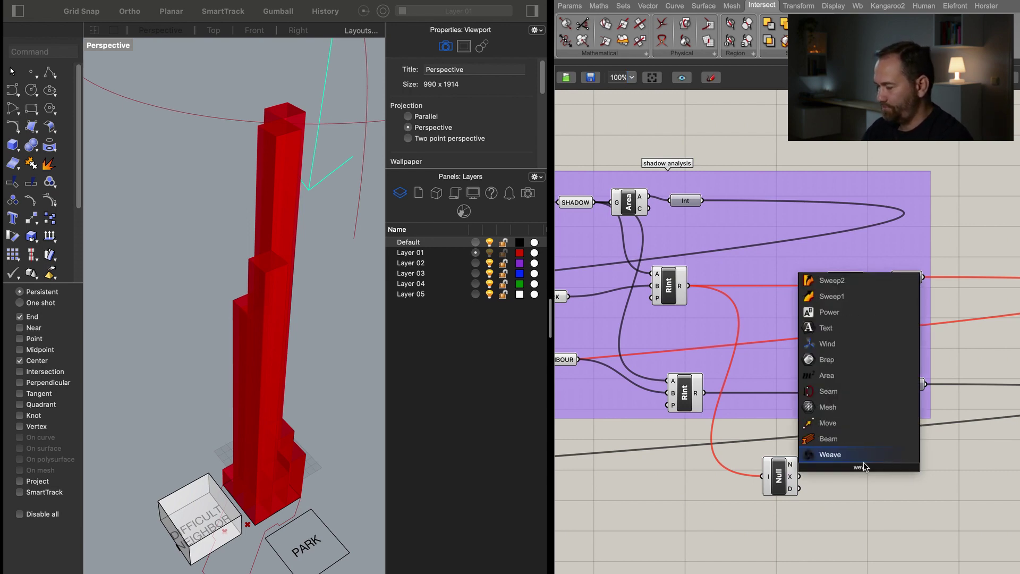
{"action": "key", "text": "Return"}
{"action": "left_click_drag", "start_coordinate": [863, 484], "coordinate": [880, 478]}
{"action": "left_click_drag", "start_coordinate": [783, 474], "coordinate": [797, 487]}
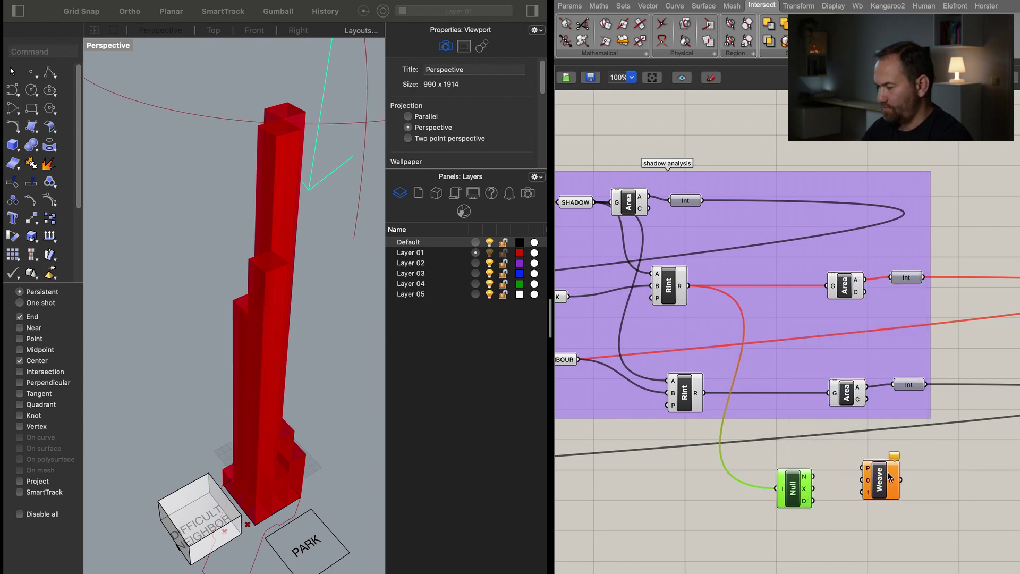
{"action": "left_click_drag", "start_coordinate": [910, 277], "coordinate": [975, 280]}
{"action": "left_click_drag", "start_coordinate": [848, 288], "coordinate": [837, 290]}
{"action": "left_click_drag", "start_coordinate": [864, 468], "coordinate": [798, 474]}
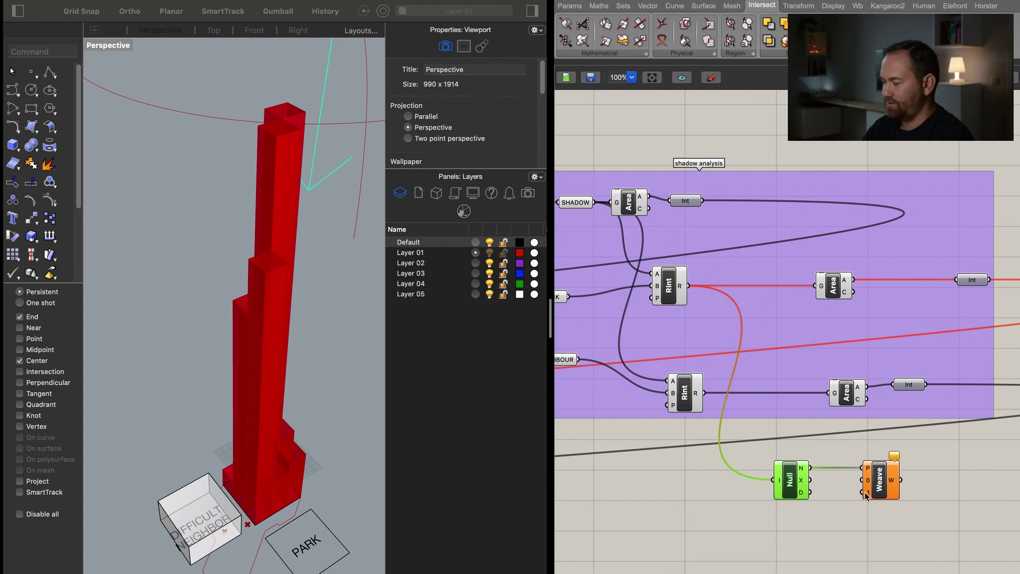
Feed a 0 panel into Weave's second stream and the park area into its first.
{"action": "double_click", "coordinate": [776, 542]}
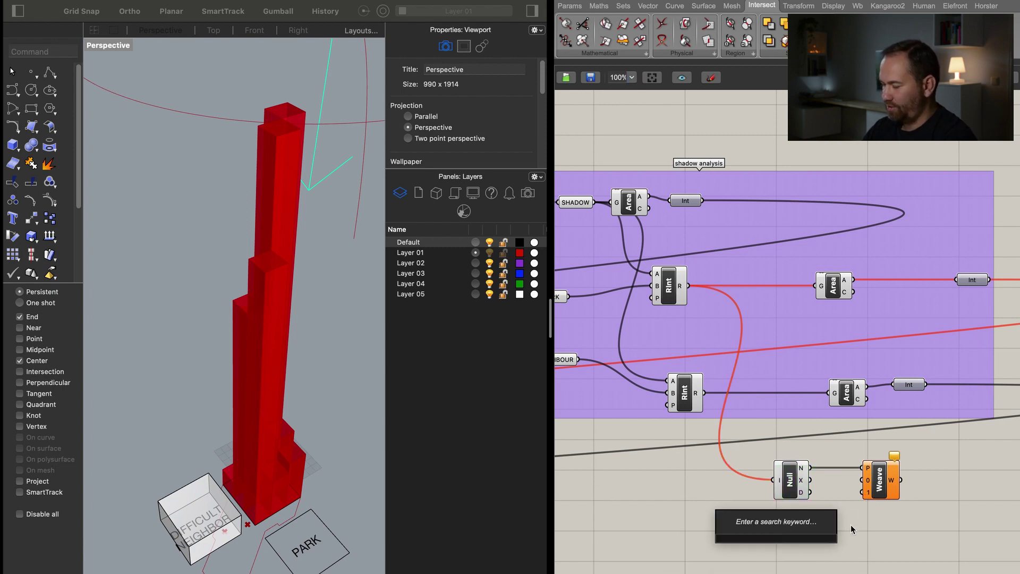
{"action": "type", "text": "1"}
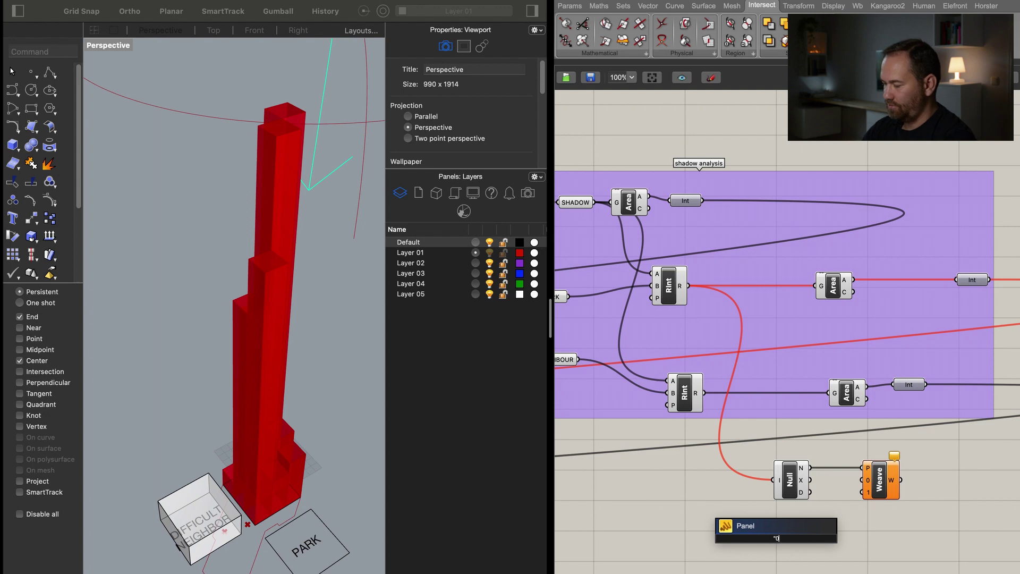
{"action": "type", "text": "0"}
{"action": "key", "text": "Return"}
{"action": "left_click_drag", "start_coordinate": [785, 538], "coordinate": [862, 493]}
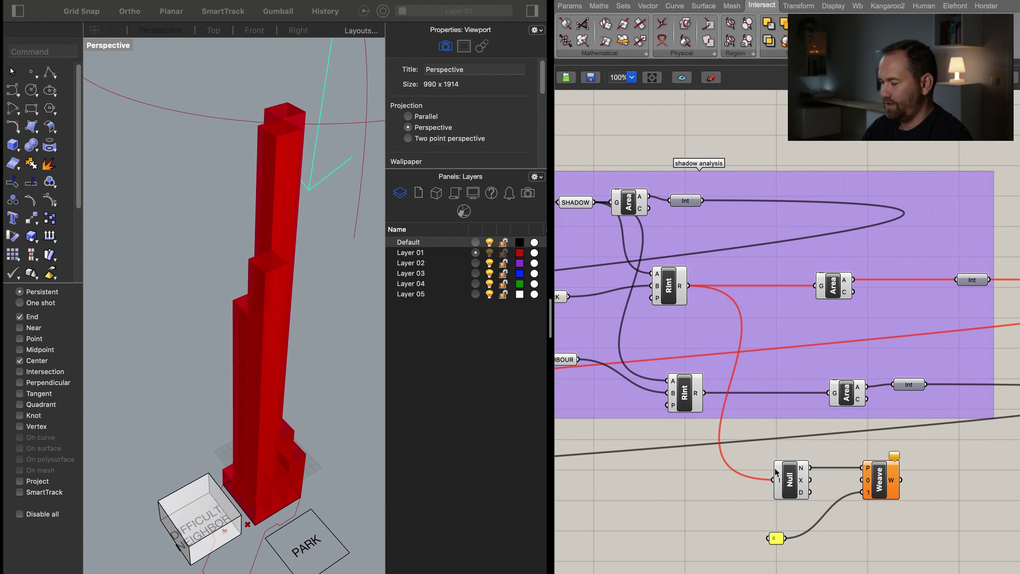
{"action": "left_click_drag", "start_coordinate": [853, 280], "coordinate": [960, 290]}
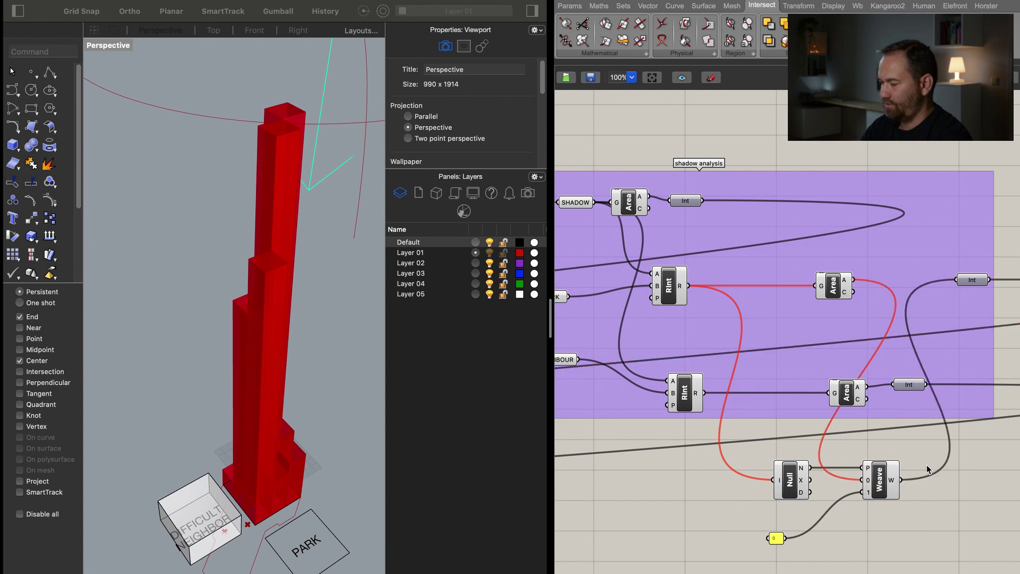
{"action": "mouse_move", "coordinate": [895, 483]}
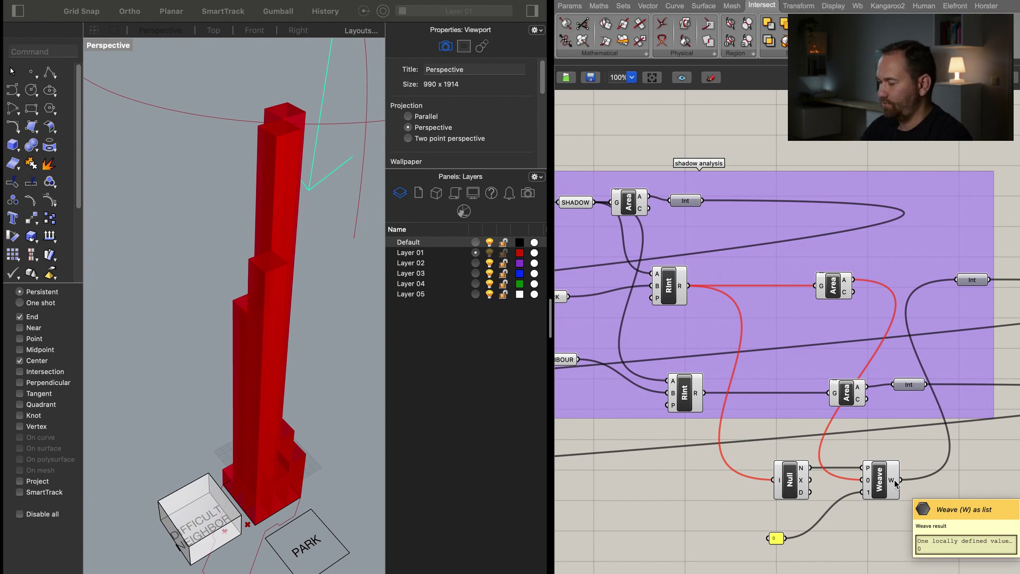
{"action": "scroll", "coordinate": [896, 400], "scroll_direction": "down", "scroll_amount": 10}
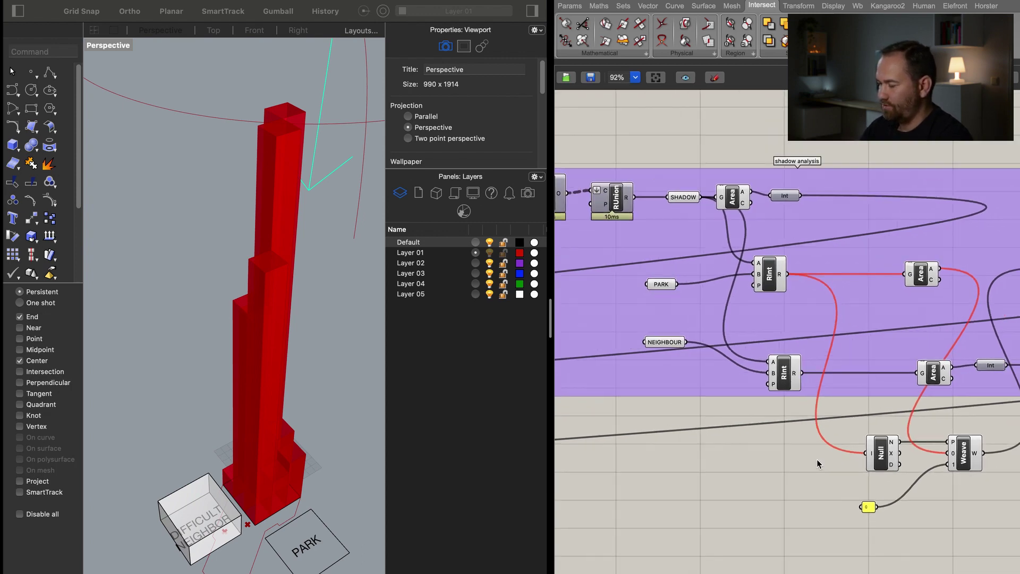
Raise Data 6 to 35, changing PARK SHADOW from 0 to 116.
{"action": "scroll", "coordinate": [768, 456], "scroll_direction": "up", "scroll_amount": 10}
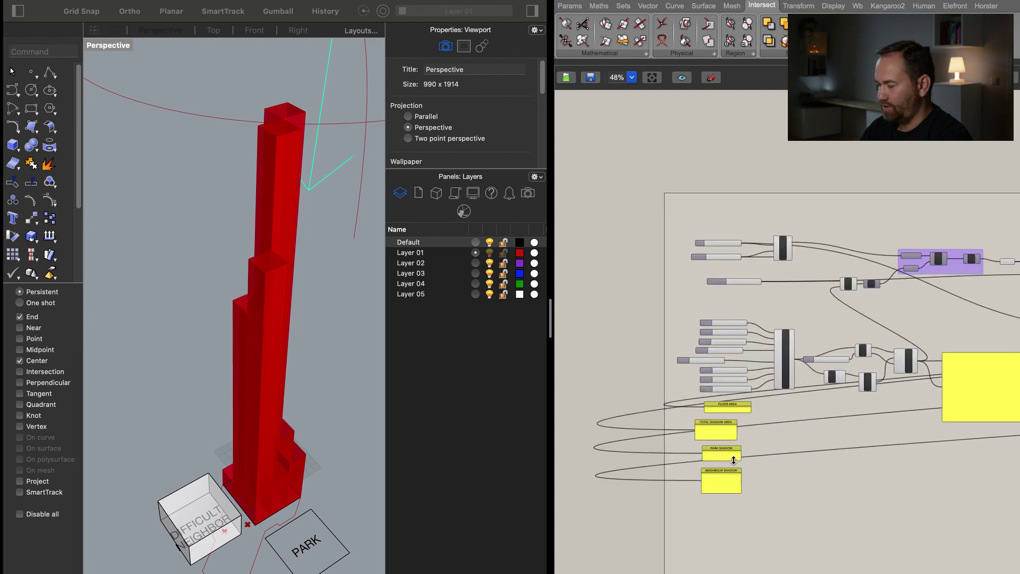
{"action": "left_click_drag", "start_coordinate": [693, 431], "coordinate": [707, 429]}
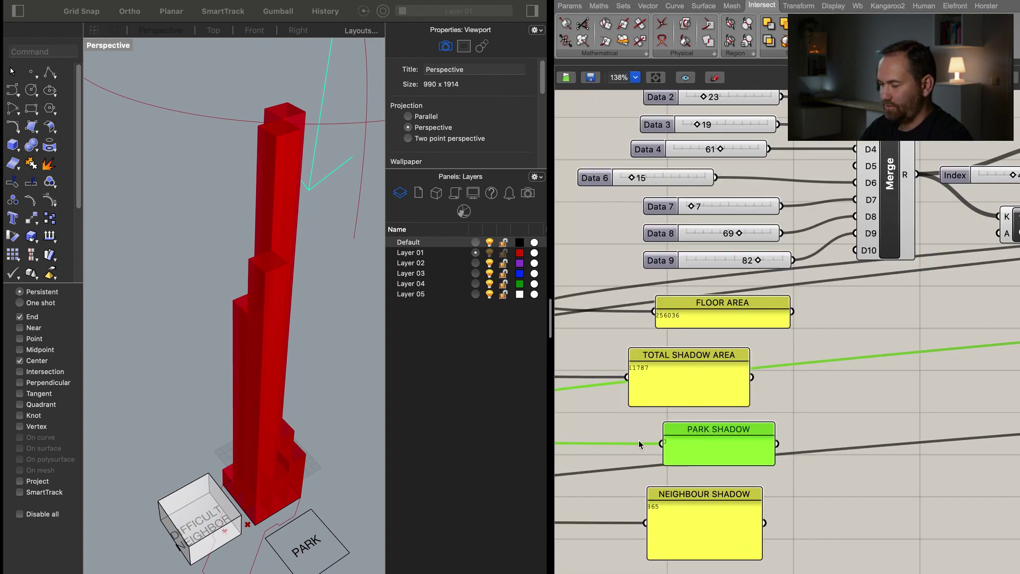
{"action": "scroll", "coordinate": [685, 444], "scroll_direction": "up", "scroll_amount": 4}
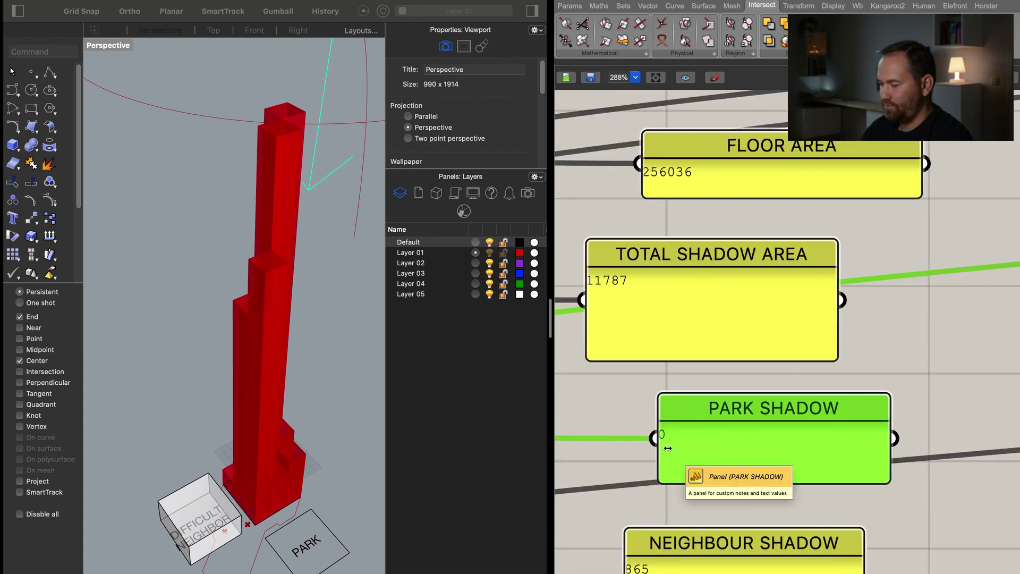
{"action": "right_click_drag", "start_coordinate": [845, 225], "coordinate": [844, 299]}
{"action": "scroll", "coordinate": [843, 300], "scroll_direction": "down", "scroll_amount": 2}
{"action": "right_click_drag", "start_coordinate": [830, 253], "coordinate": [820, 311]}
{"action": "left_click_drag", "start_coordinate": [653, 115], "coordinate": [679, 124]}
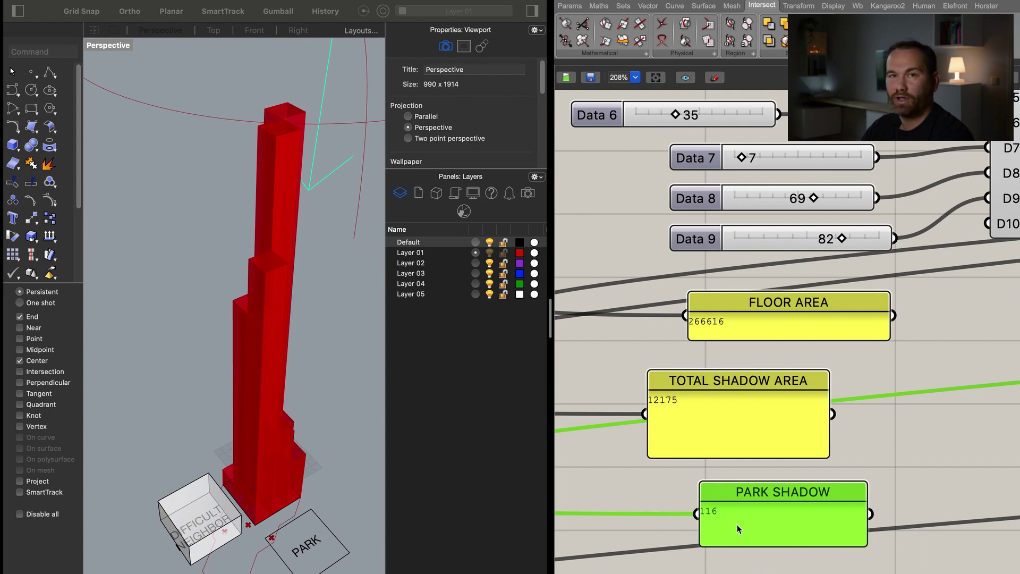
Pan back to the shadow analysis group.
{"action": "scroll", "coordinate": [860, 417], "scroll_direction": "down", "scroll_amount": 10}
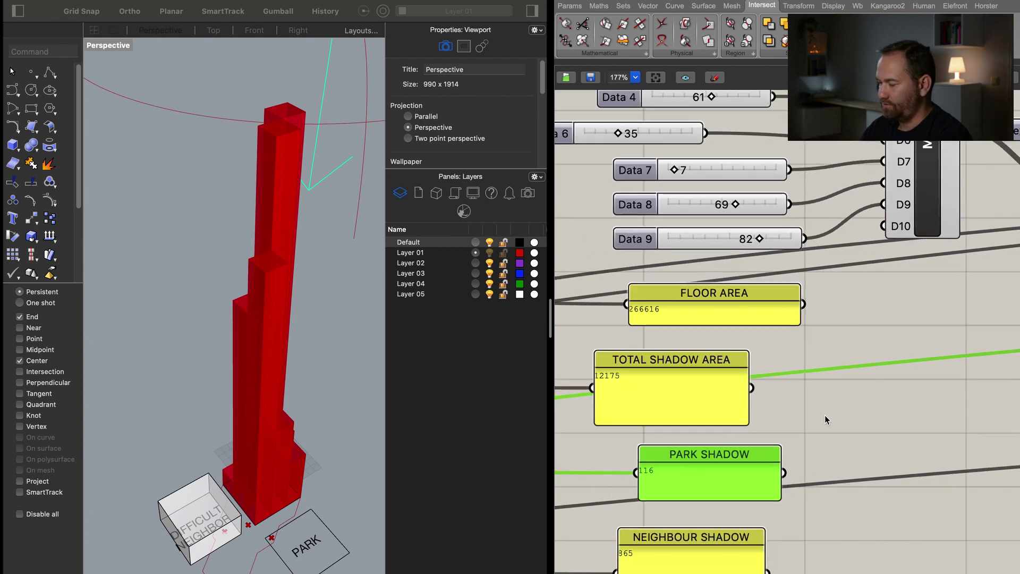
{"action": "right_click_drag", "start_coordinate": [964, 415], "coordinate": [754, 424]}
{"action": "right_click_drag", "start_coordinate": [934, 417], "coordinate": [648, 428]}
{"action": "right_click_drag", "start_coordinate": [919, 409], "coordinate": [724, 423]}
{"action": "right_click_drag", "start_coordinate": [956, 397], "coordinate": [643, 412]}
Copy the Null Item, Weave and 0 panel and place the duplicates below the originals.
{"action": "right_click_drag", "start_coordinate": [983, 412], "coordinate": [637, 406]}
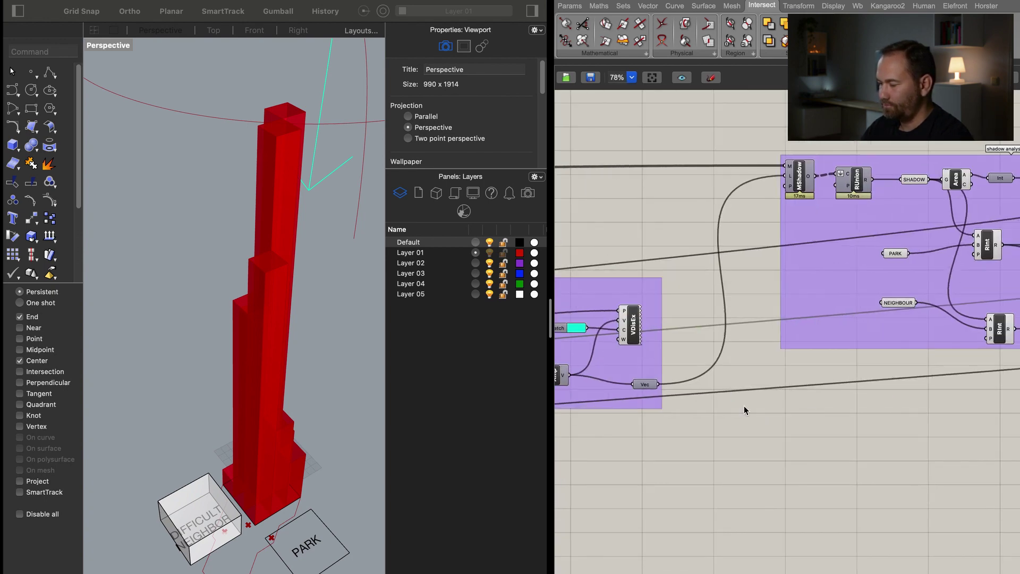
{"action": "right_click_drag", "start_coordinate": [964, 359], "coordinate": [785, 416]}
{"action": "right_click_drag", "start_coordinate": [965, 430], "coordinate": [747, 379]}
{"action": "left_click_drag", "start_coordinate": [796, 451], "coordinate": [663, 384]}
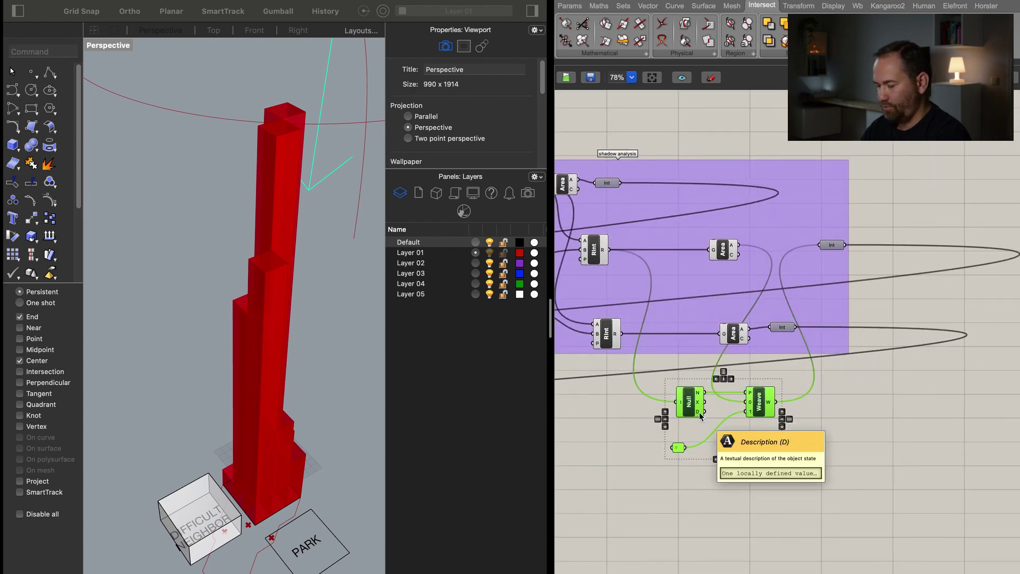
{"action": "key", "text": "super+c"}
{"action": "key", "text": "super+v"}
{"action": "left_click_drag", "start_coordinate": [698, 432], "coordinate": [691, 524]}
{"action": "left_click", "coordinate": [606, 404]}
Wire the neighbour intersection into the copied Null Item and the neighbour area into the copied Weave.
{"action": "left_click_drag", "start_coordinate": [668, 501], "coordinate": [670, 501]}
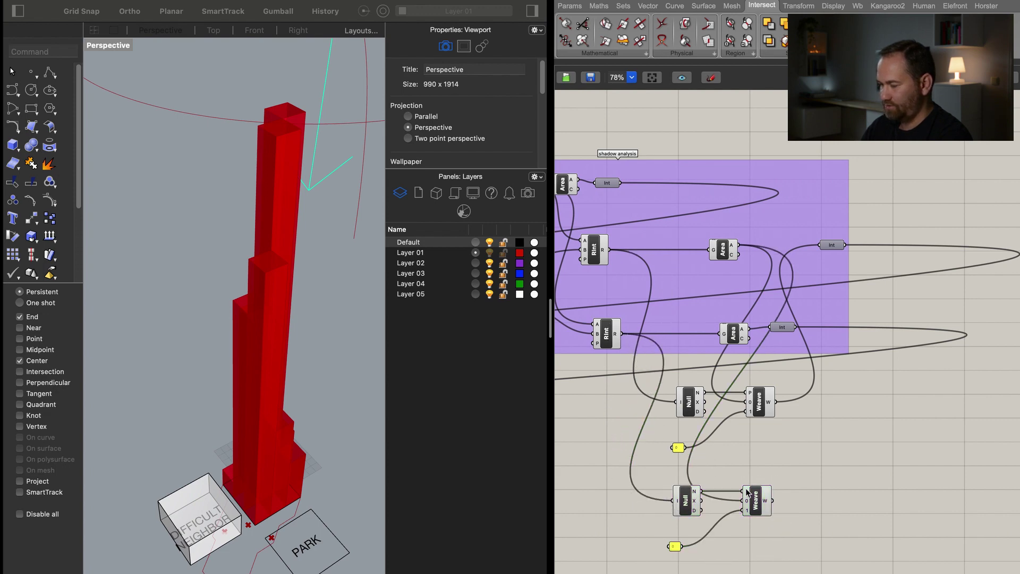
{"action": "left_click_drag", "start_coordinate": [761, 500], "coordinate": [764, 501]}
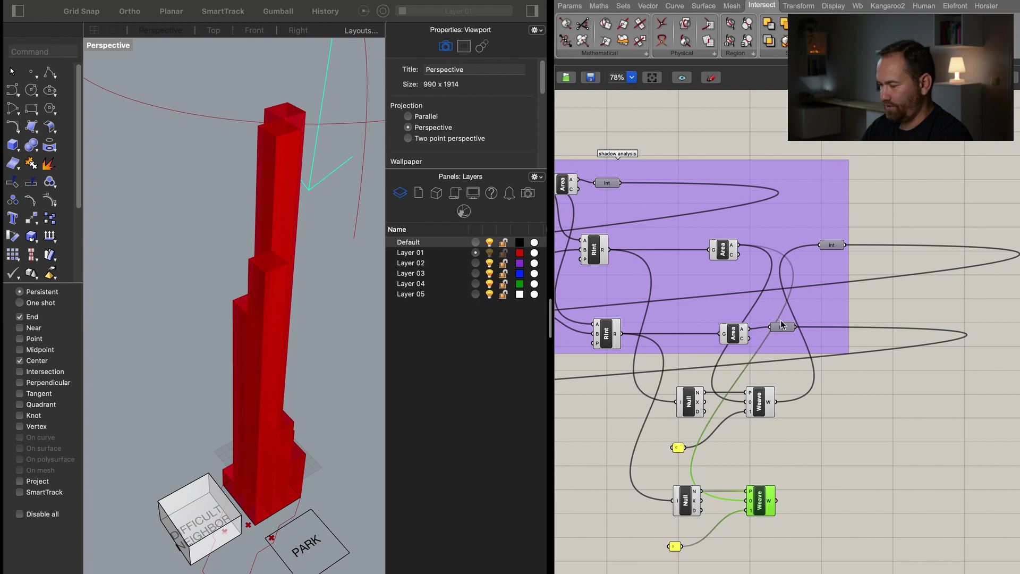
{"action": "left_click_drag", "start_coordinate": [755, 332], "coordinate": [750, 501]}
{"action": "left_click_drag", "start_coordinate": [790, 332], "coordinate": [908, 332]}
{"action": "left_click_drag", "start_coordinate": [679, 449], "coordinate": [692, 427]}
Move the copied null-guard trio into the shadow analysis group and add it to the group.
{"action": "left_click_drag", "start_coordinate": [760, 402], "coordinate": [742, 412]}
{"action": "left_click_drag", "start_coordinate": [771, 446], "coordinate": [898, 245]}
{"action": "left_click_drag", "start_coordinate": [818, 559], "coordinate": [650, 476]}
{"action": "left_click_drag", "start_coordinate": [688, 499], "coordinate": [787, 305]}
{"action": "left_click_drag", "start_coordinate": [714, 474], "coordinate": [923, 229]}
{"action": "right_click", "coordinate": [874, 188]}
{"action": "left_click", "coordinate": [907, 289]}
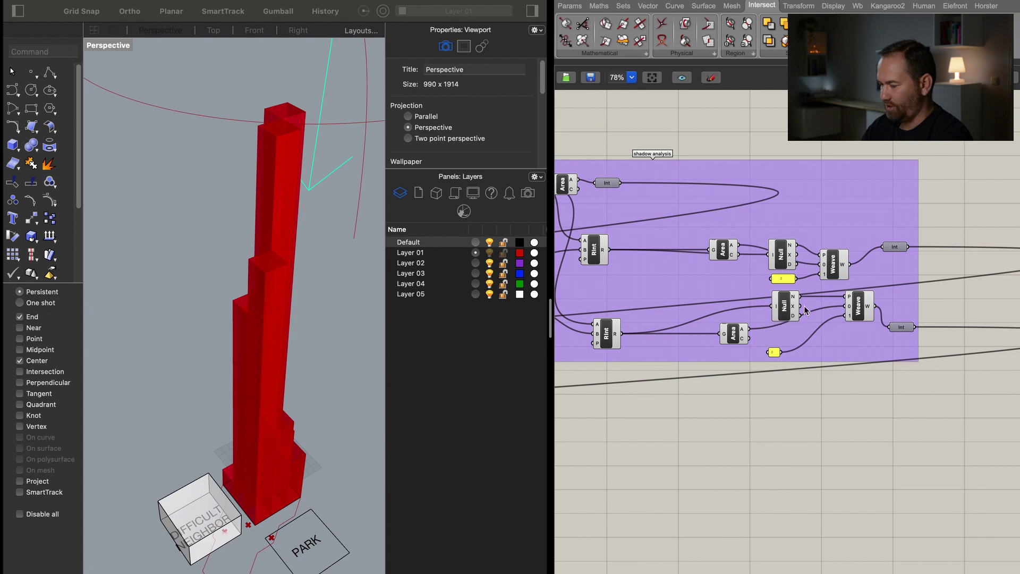
{"action": "left_click_drag", "start_coordinate": [790, 305], "coordinate": [788, 313]}
{"action": "left_click_drag", "start_coordinate": [862, 299], "coordinate": [853, 320]}
{"action": "scroll", "coordinate": [875, 437], "scroll_direction": "down", "scroll_amount": 2}
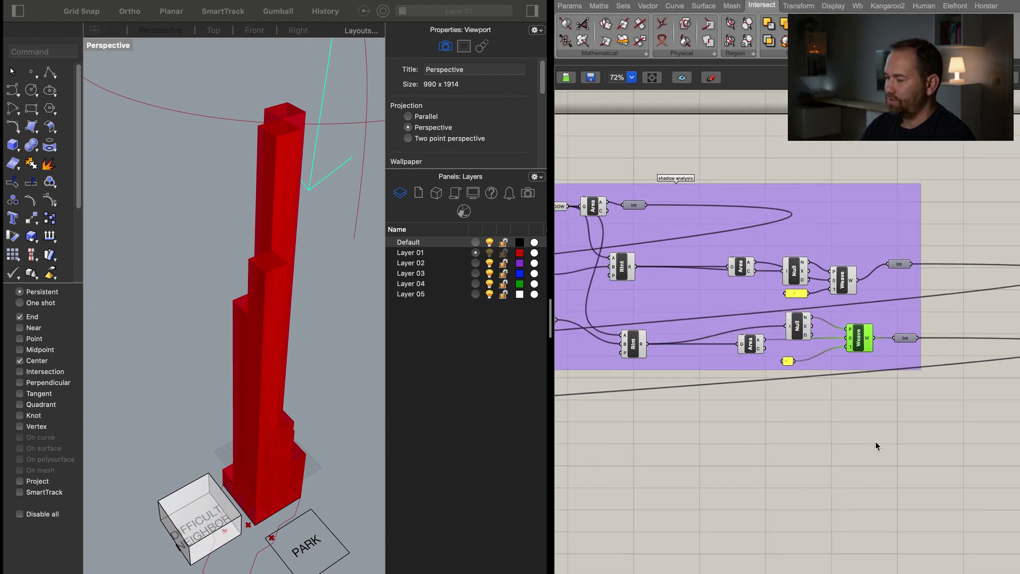
{"action": "right_click_drag", "start_coordinate": [848, 453], "coordinate": [892, 447]}
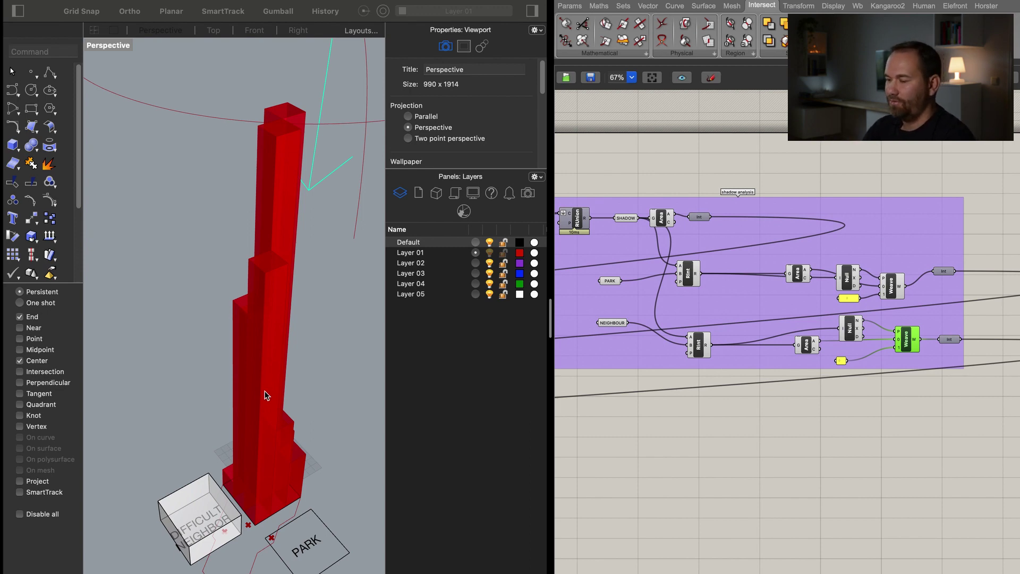
{"action": "right_click_drag", "start_coordinate": [263, 392], "coordinate": [251, 389]}
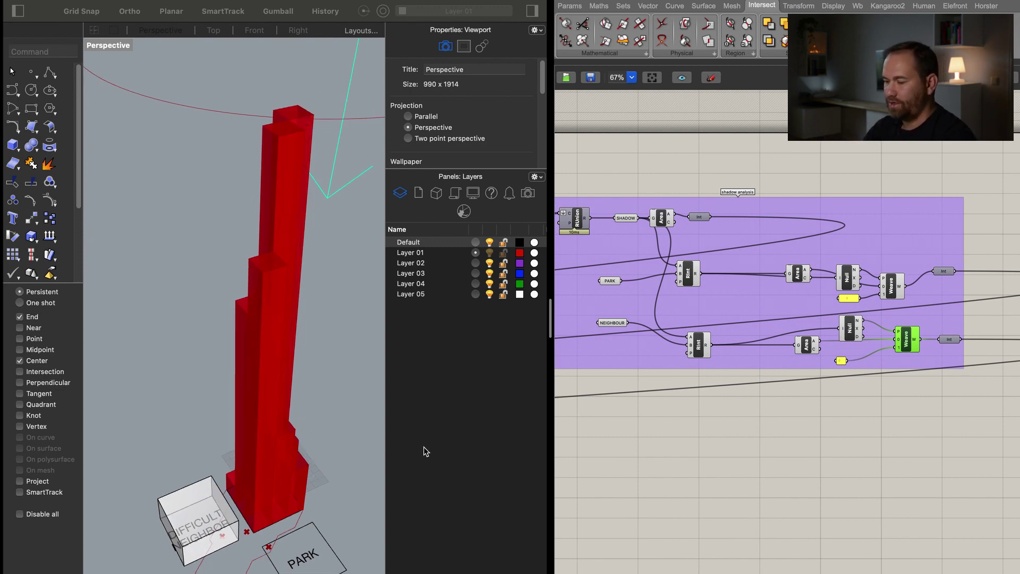